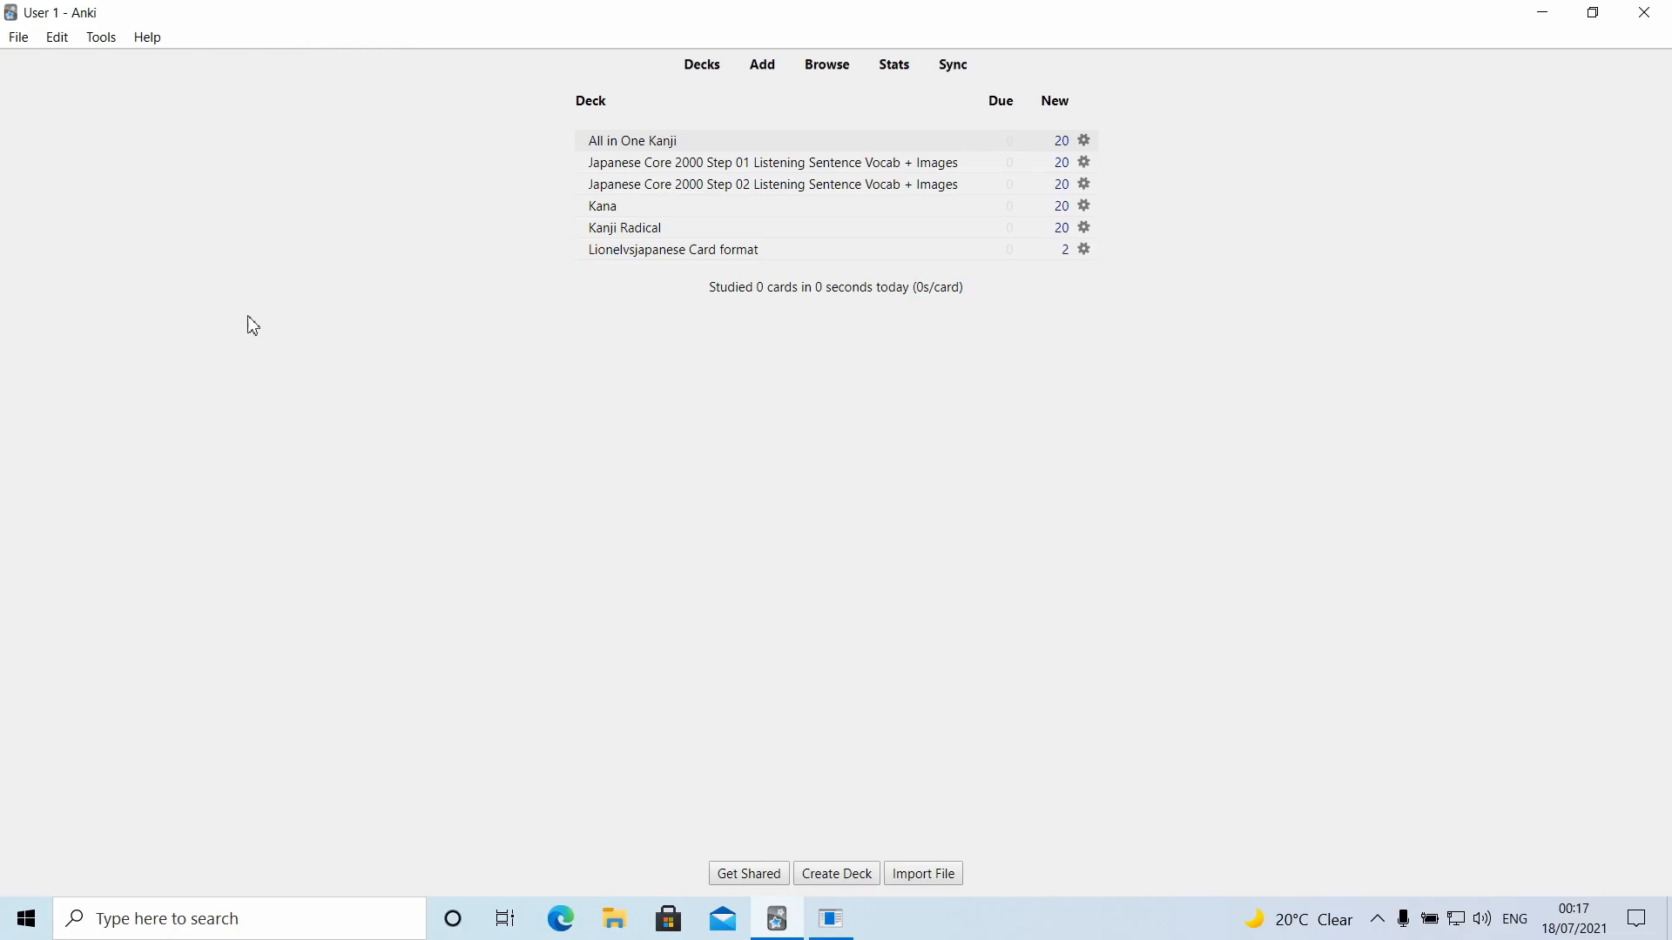
click(9, 12)
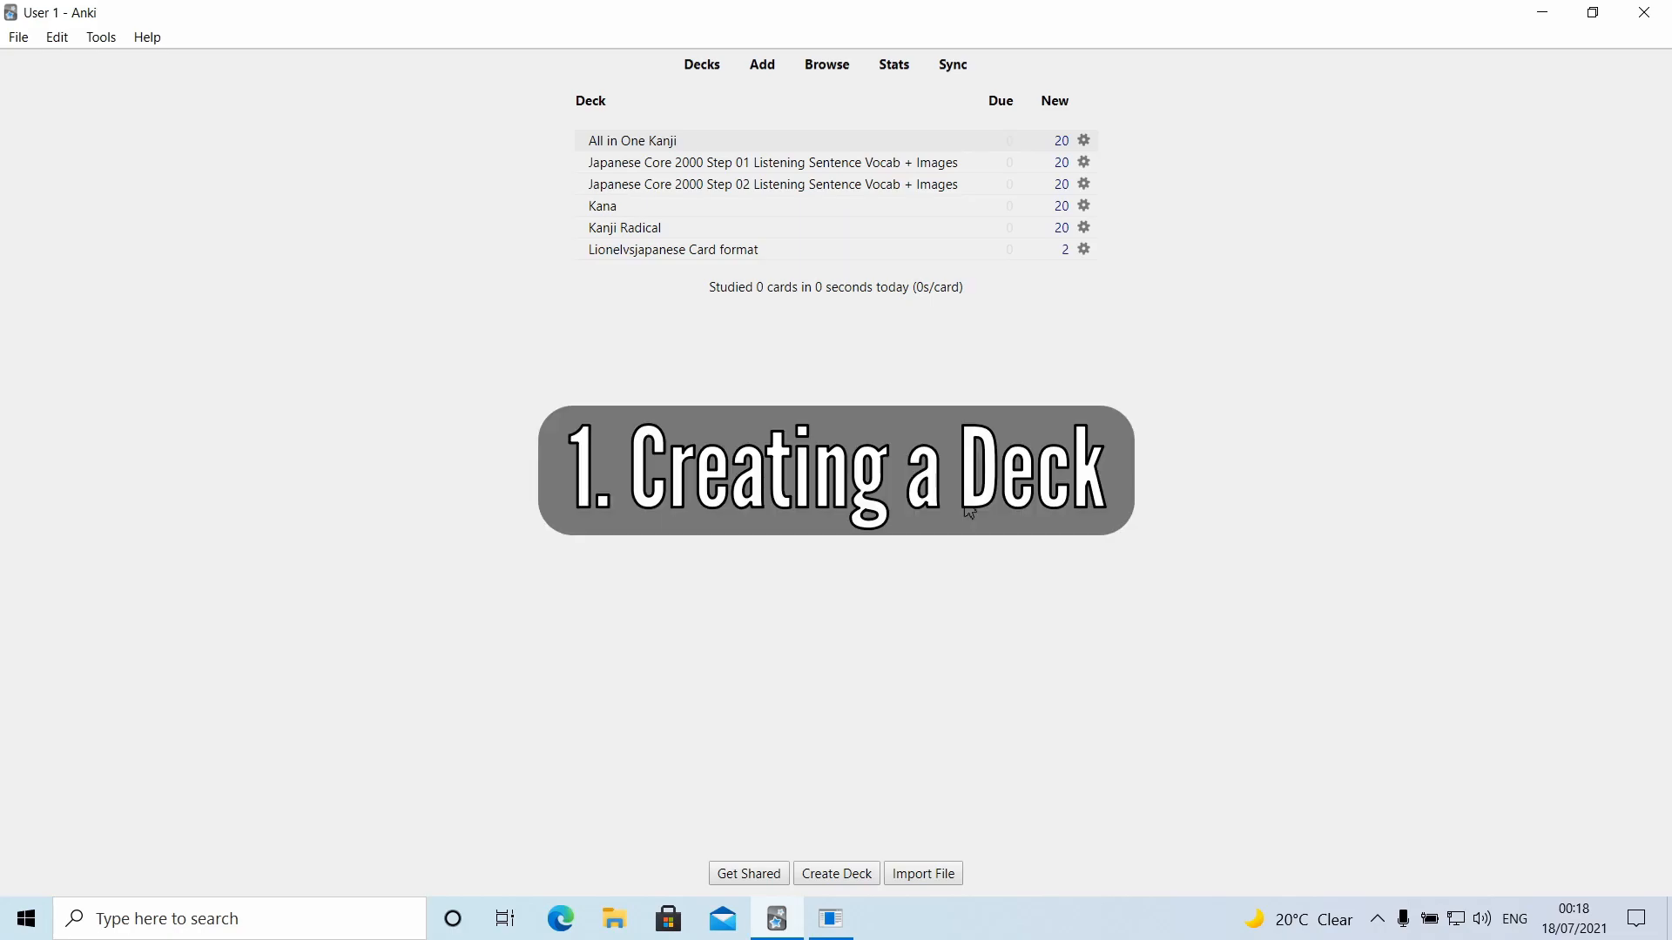
click(836, 875)
click(1002, 485)
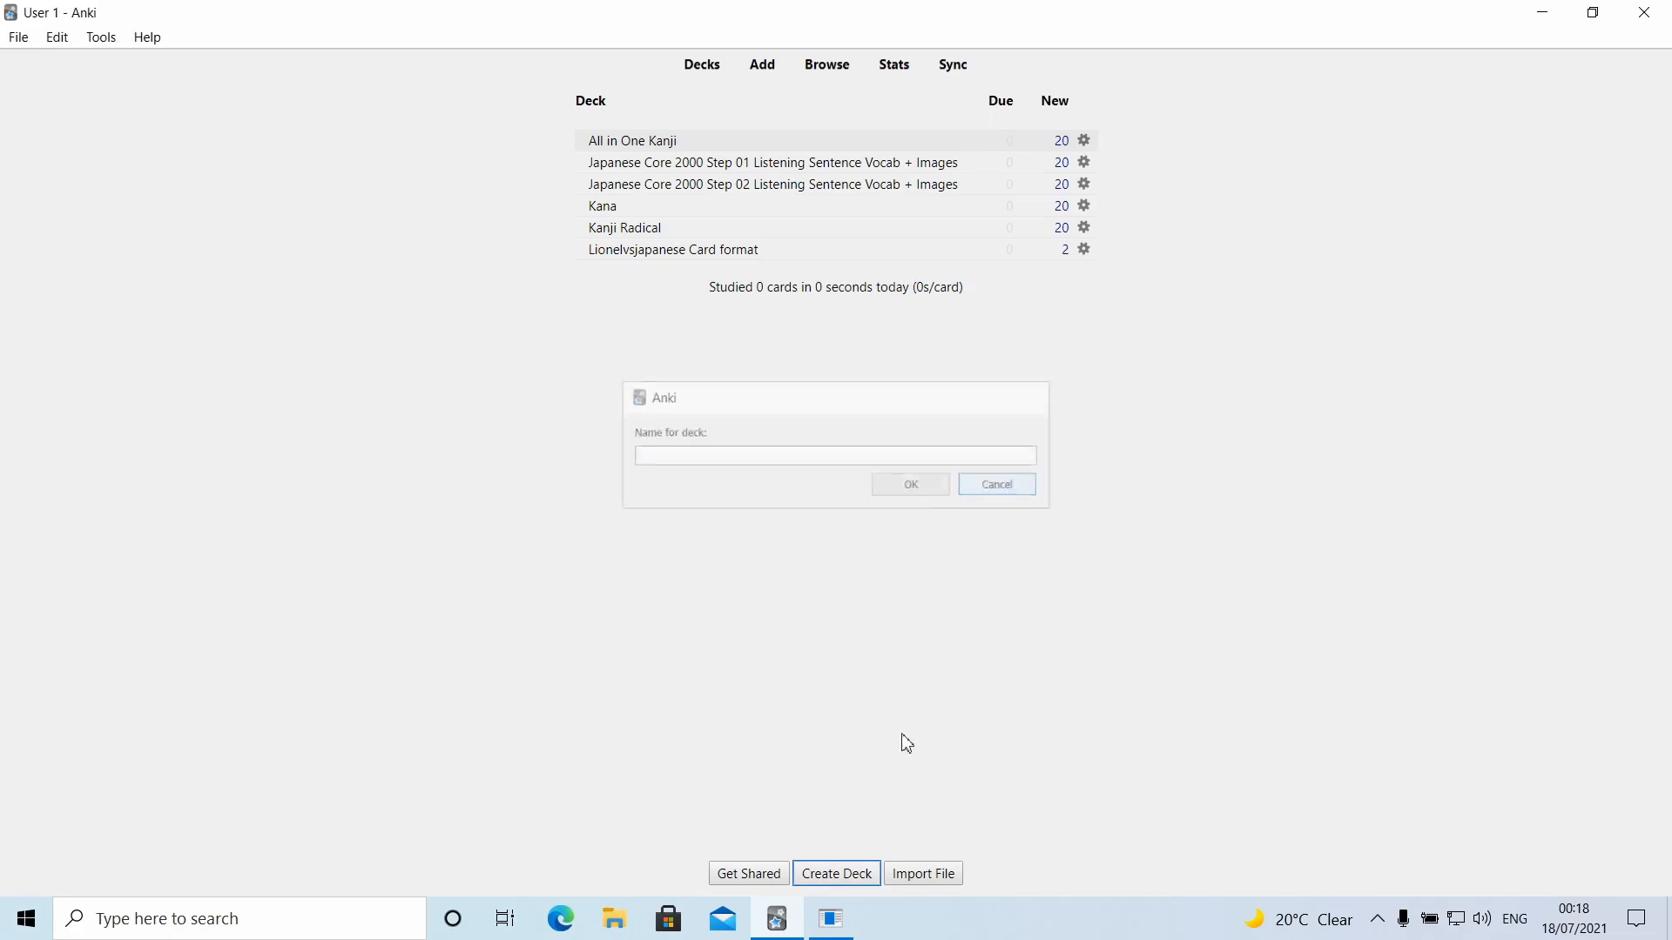
Create a new deck named grammar
click(849, 879)
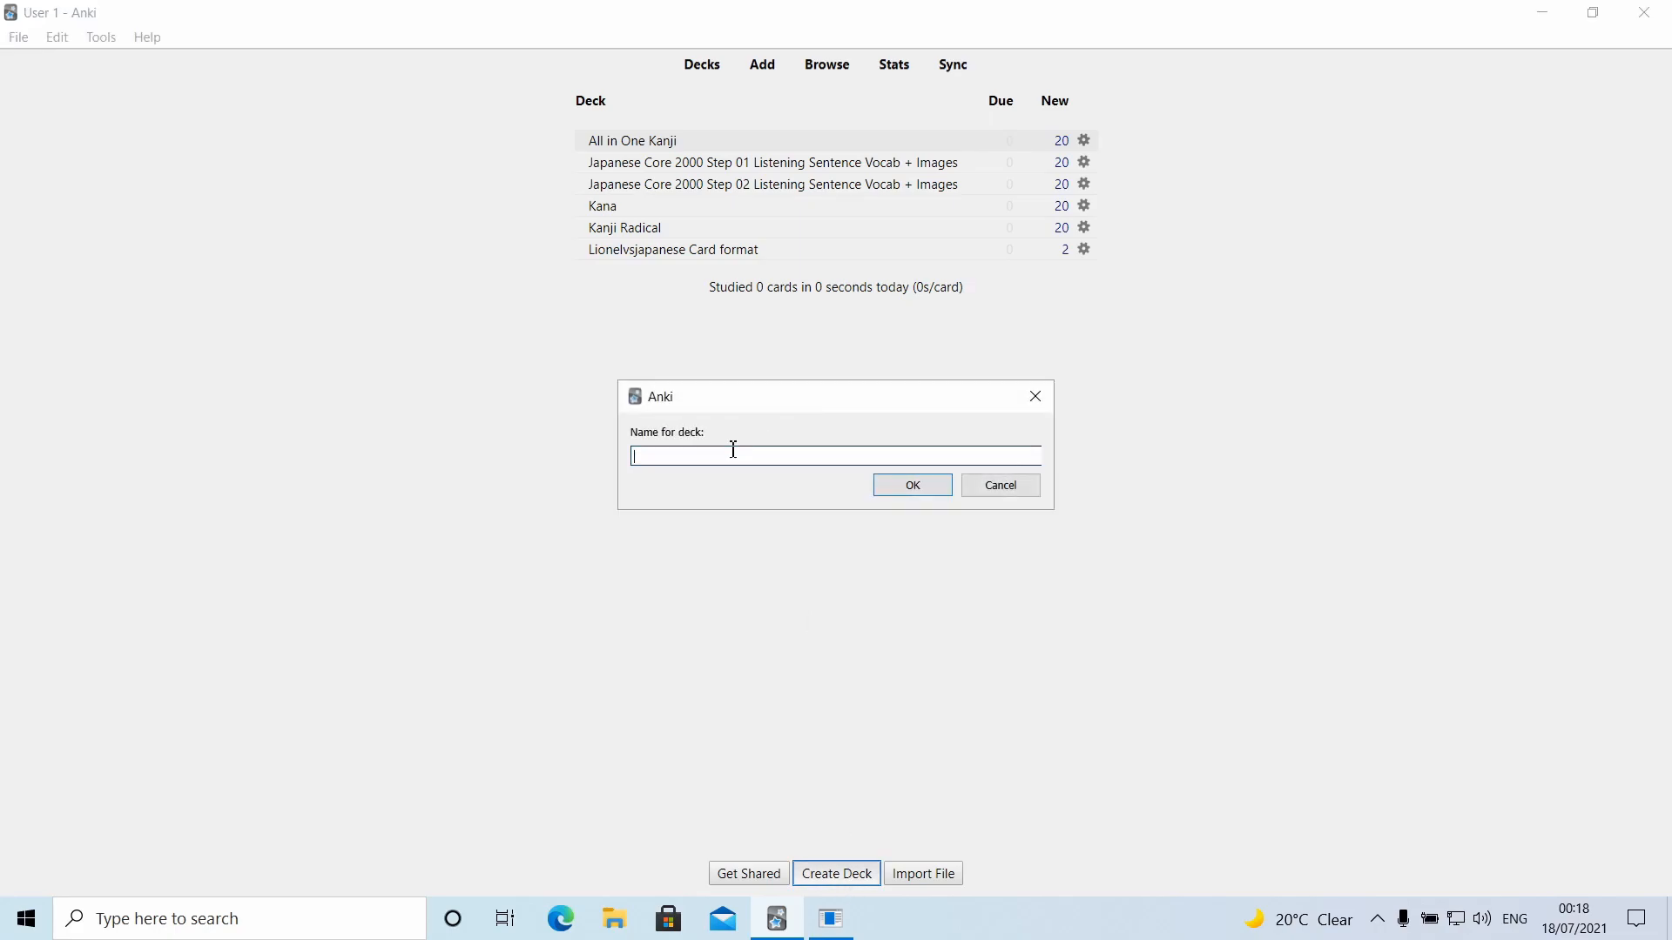
key(Caps_Lock)
text(G)
key(Caps_Lock)
click(913, 486)
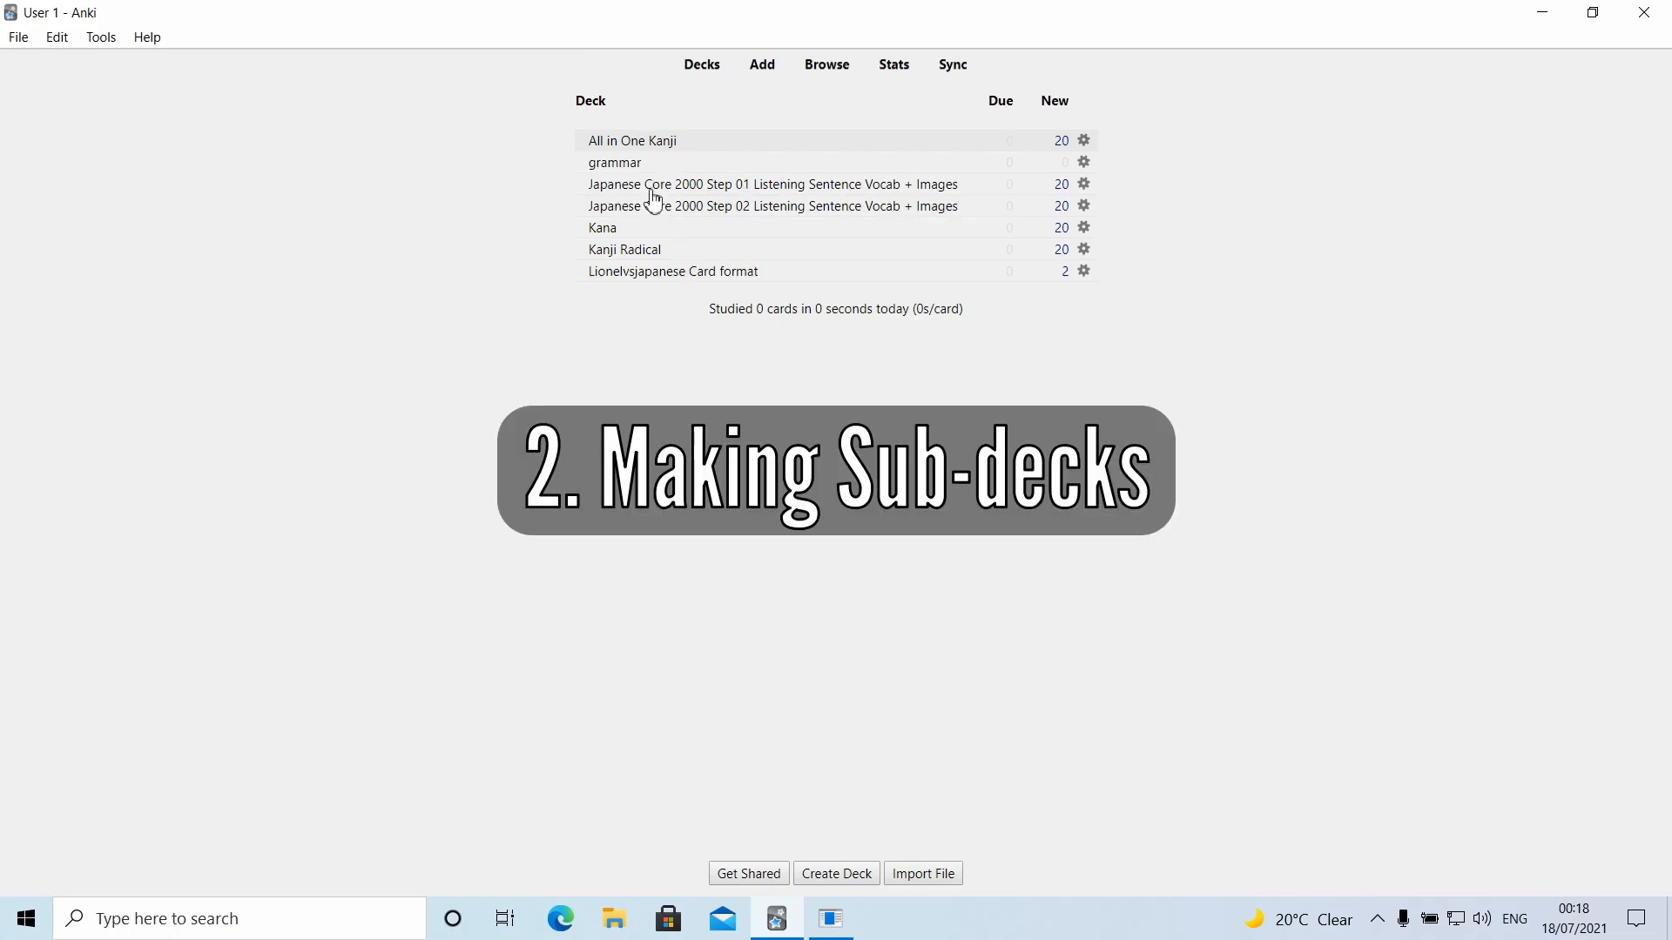
Create another new deck named Japanese
click(837, 874)
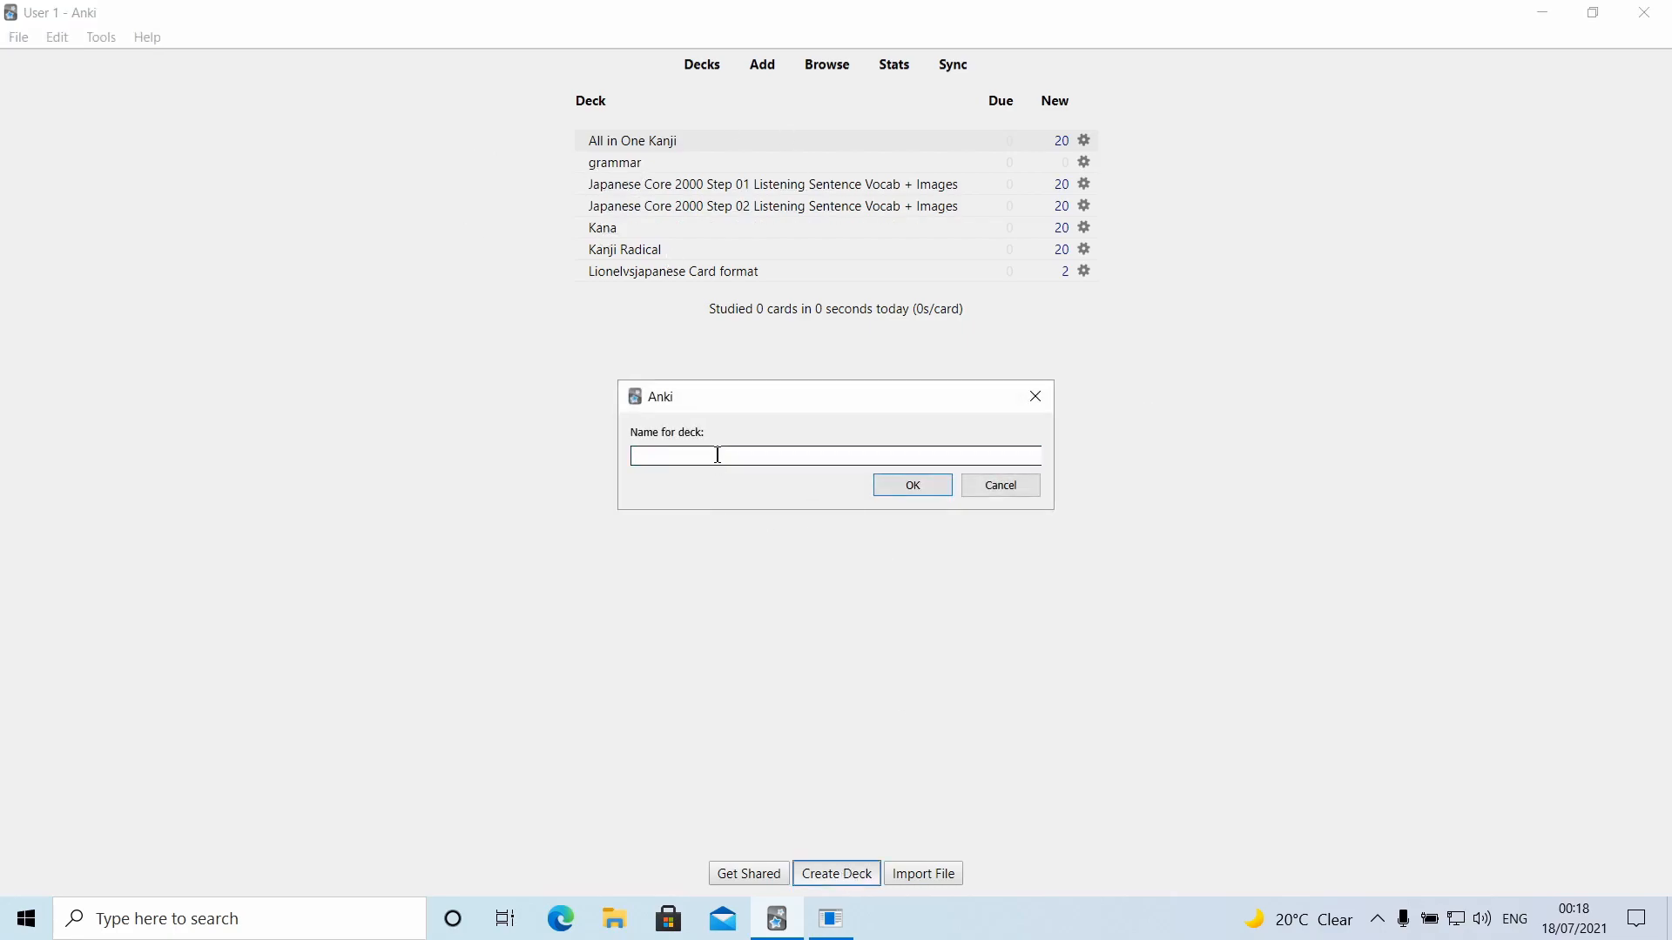
key(Caps_Lock)
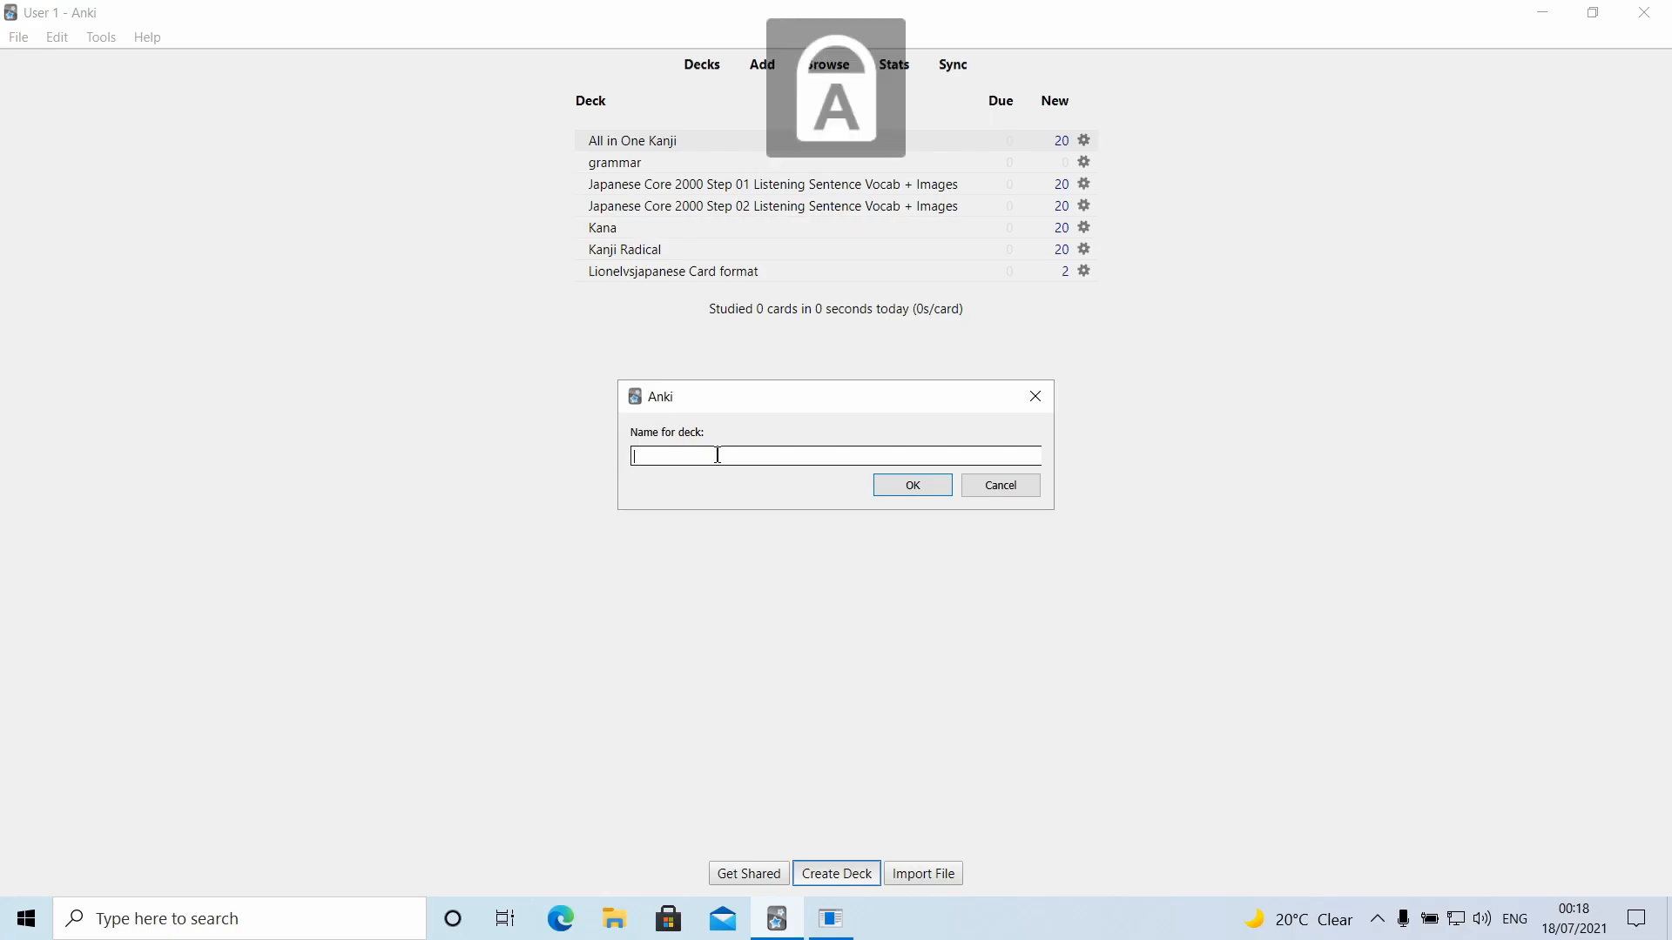
text(J)
key(Caps_Lock)
text(apanes)
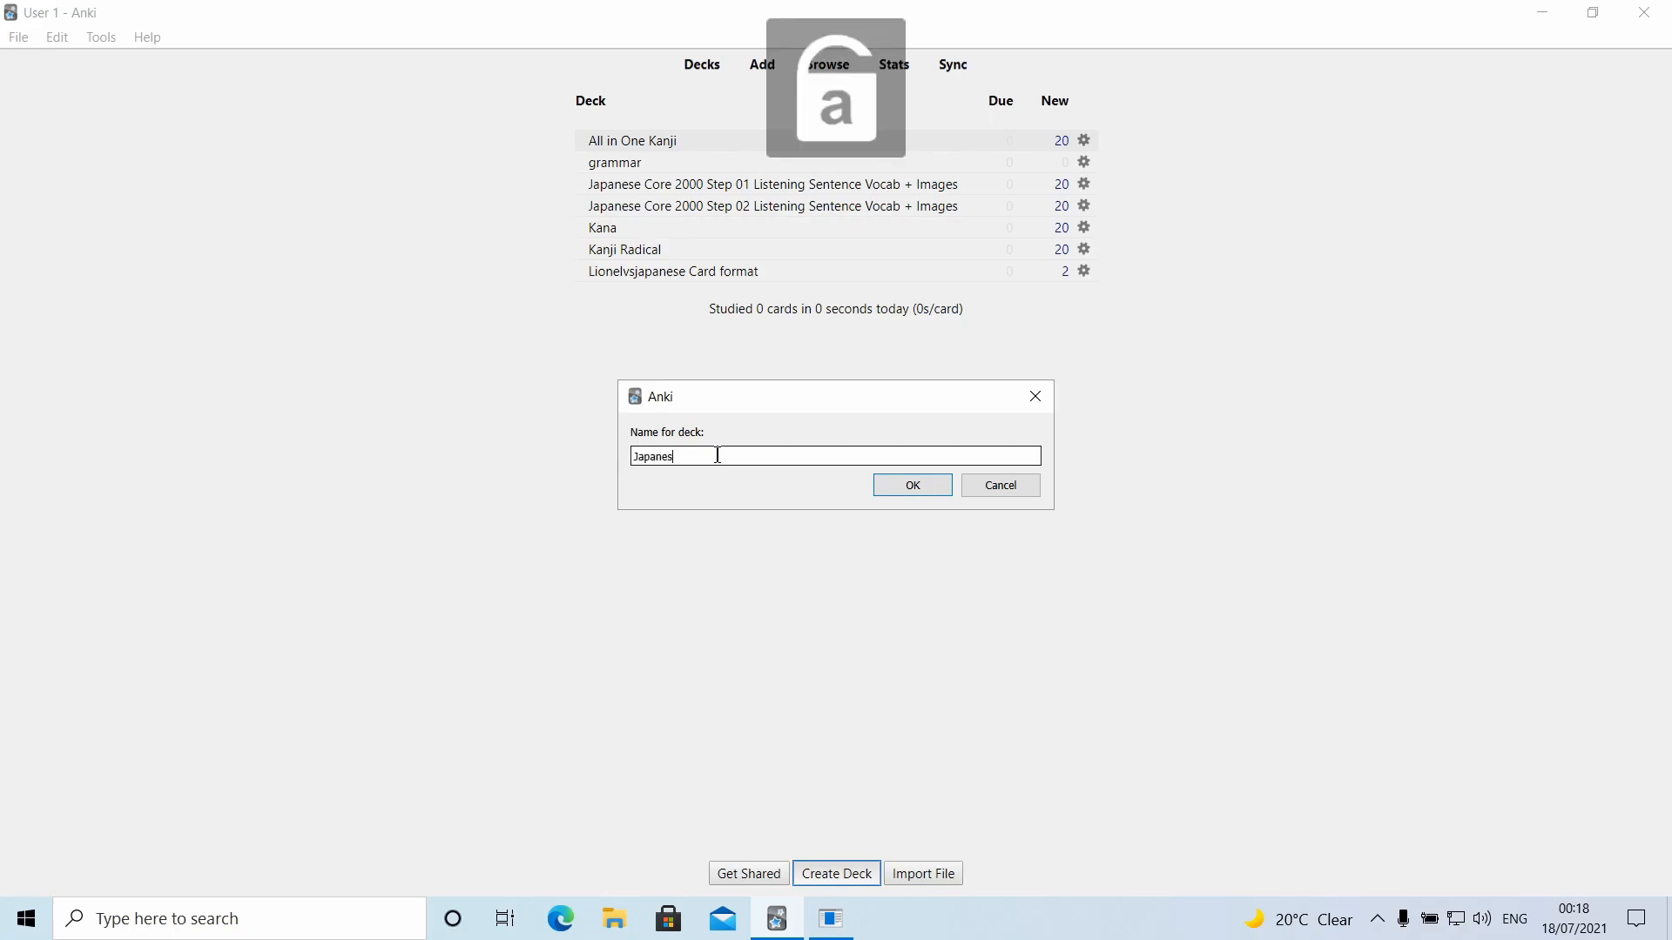
text(e)
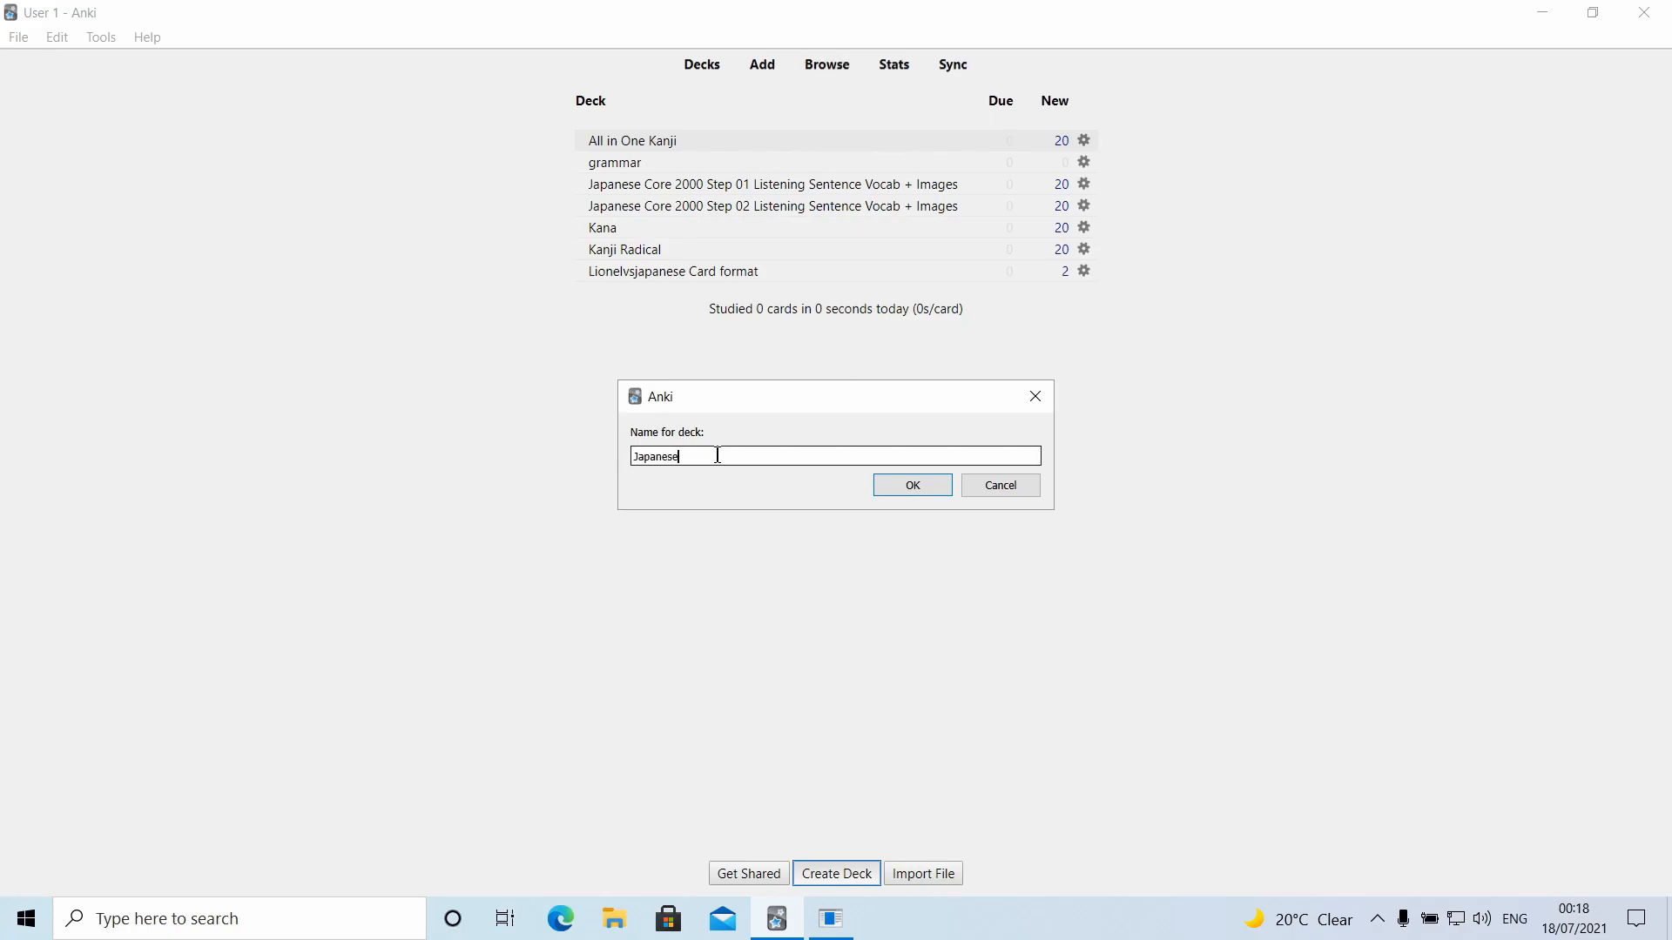
click(901, 493)
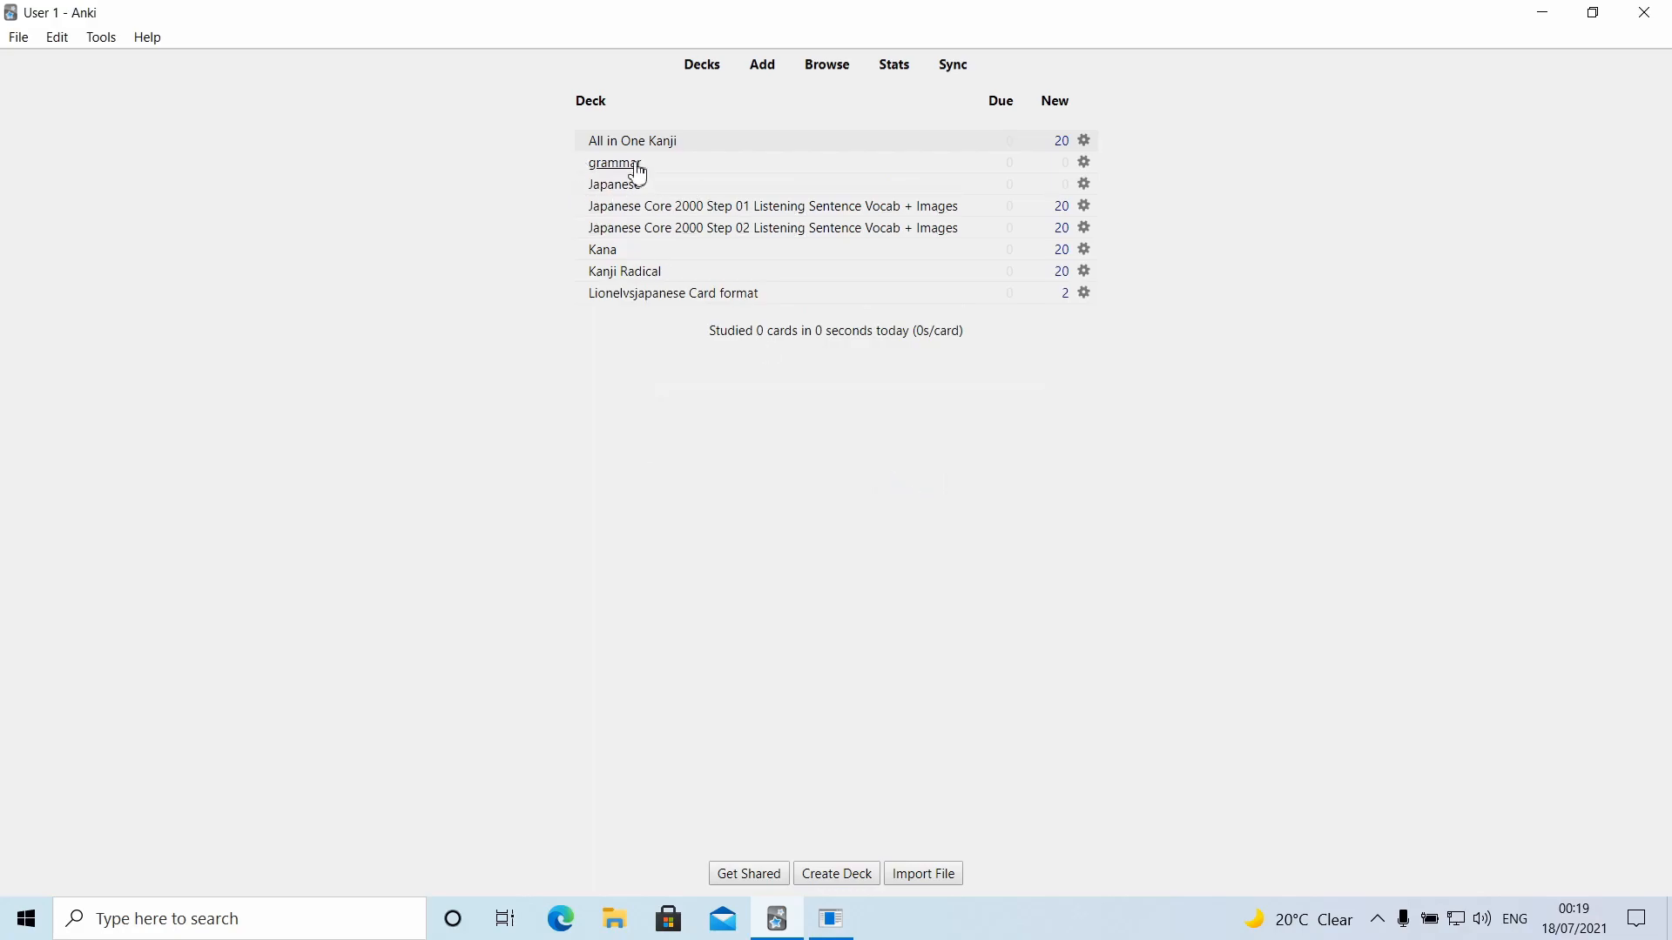
Nest the grammar deck and all the other decks under the Japanese deck as sub-decks
mouse_move(634, 179)
mouse_down()
mouse_move(485, 146)
mouse_move(488, 171)
mouse_move(661, 179)
mouse_move(658, 201)
mouse_up()
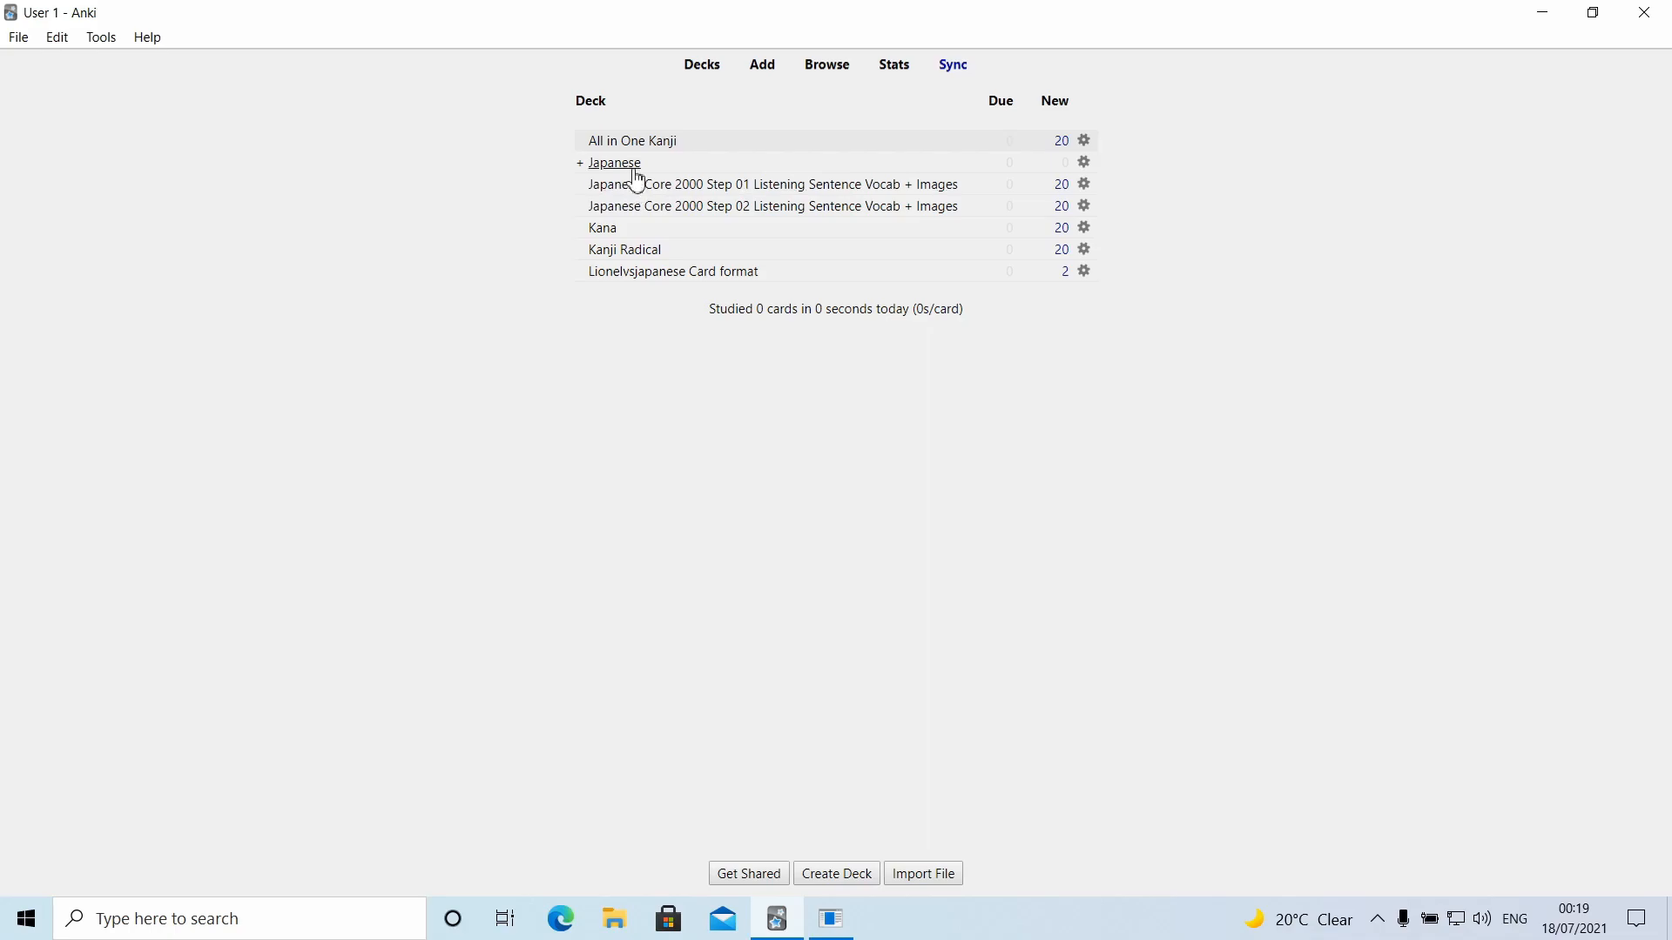
click(580, 165)
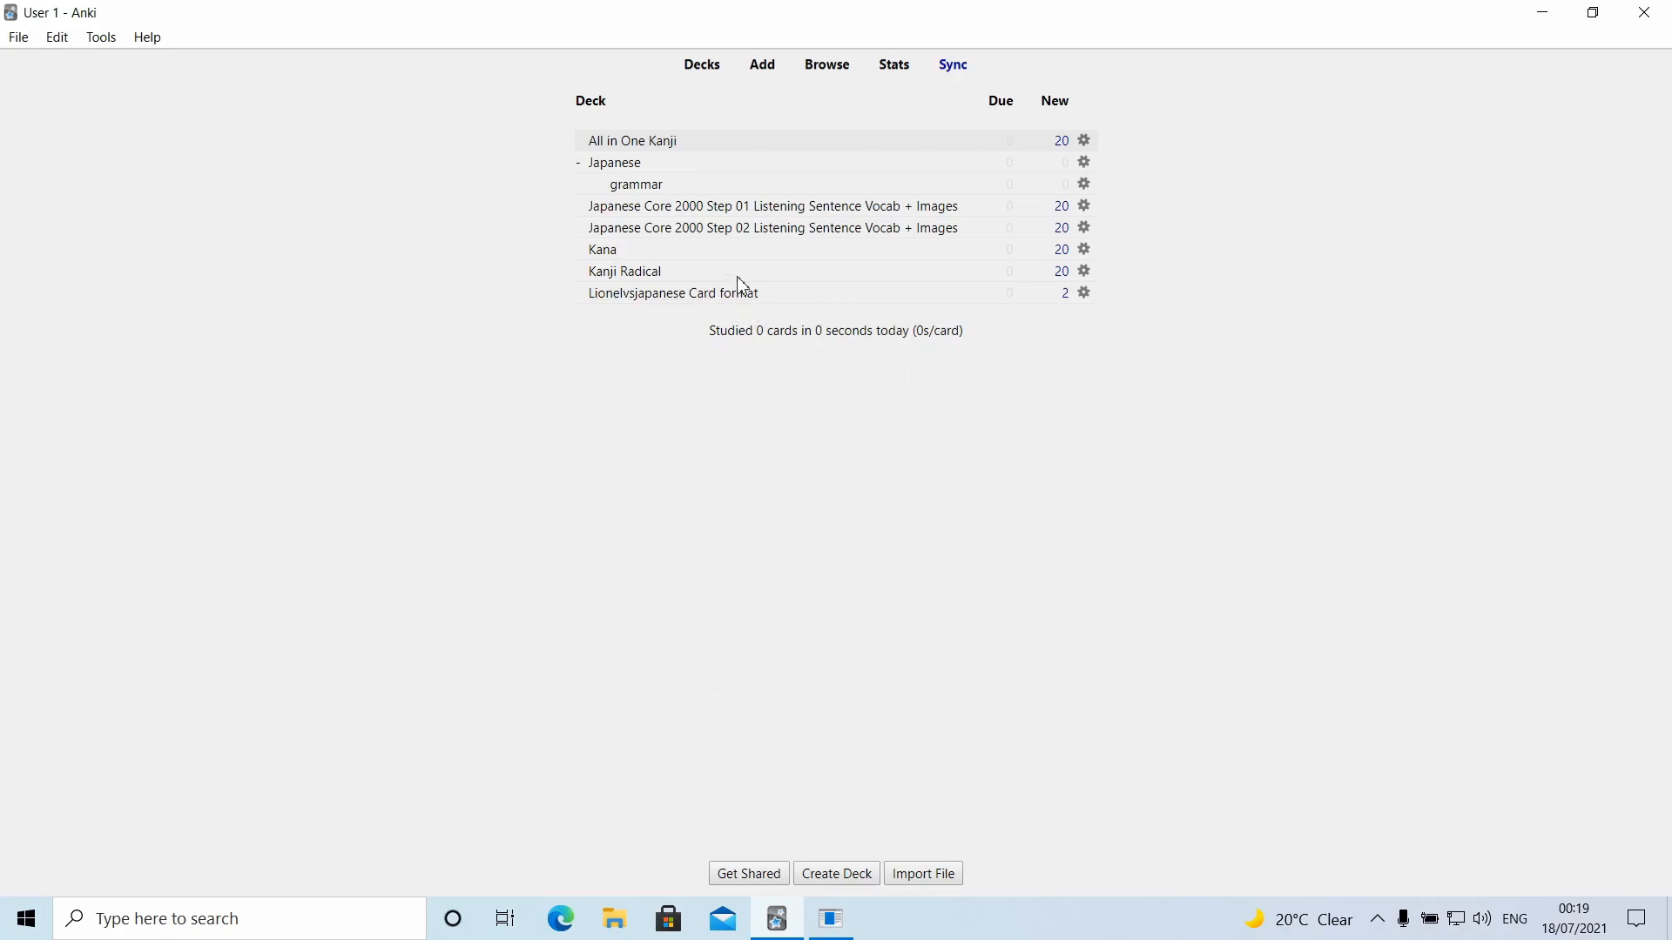
drag(687, 209, 655, 174)
drag(661, 231, 614, 150)
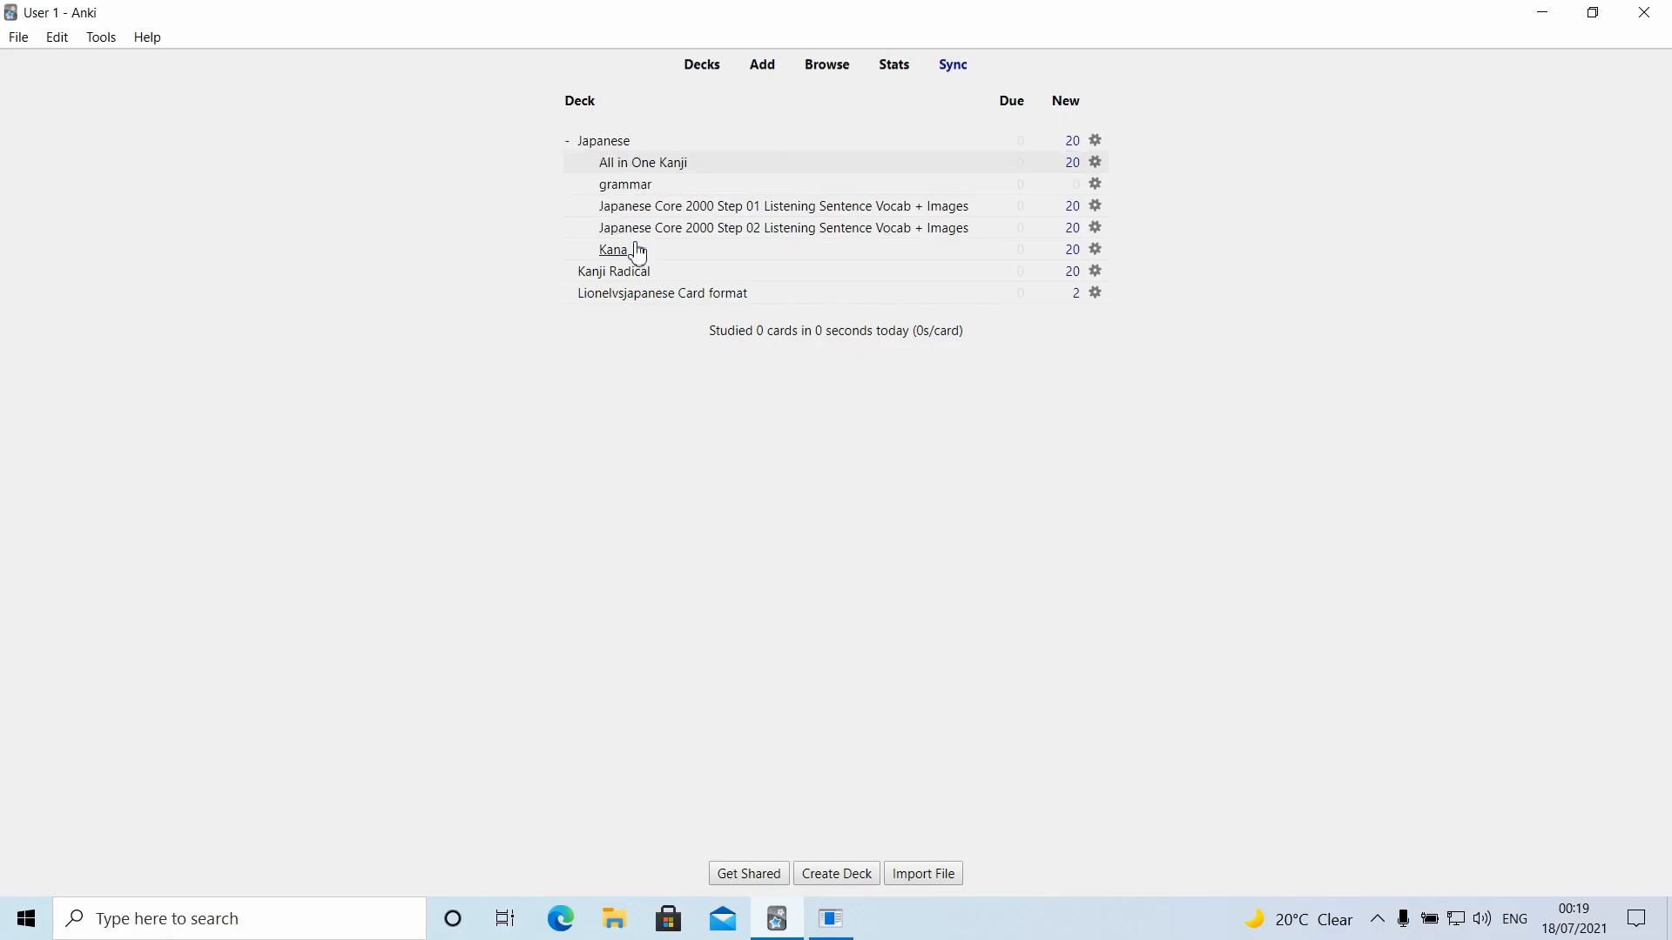
drag(616, 276, 614, 146)
drag(635, 299, 627, 146)
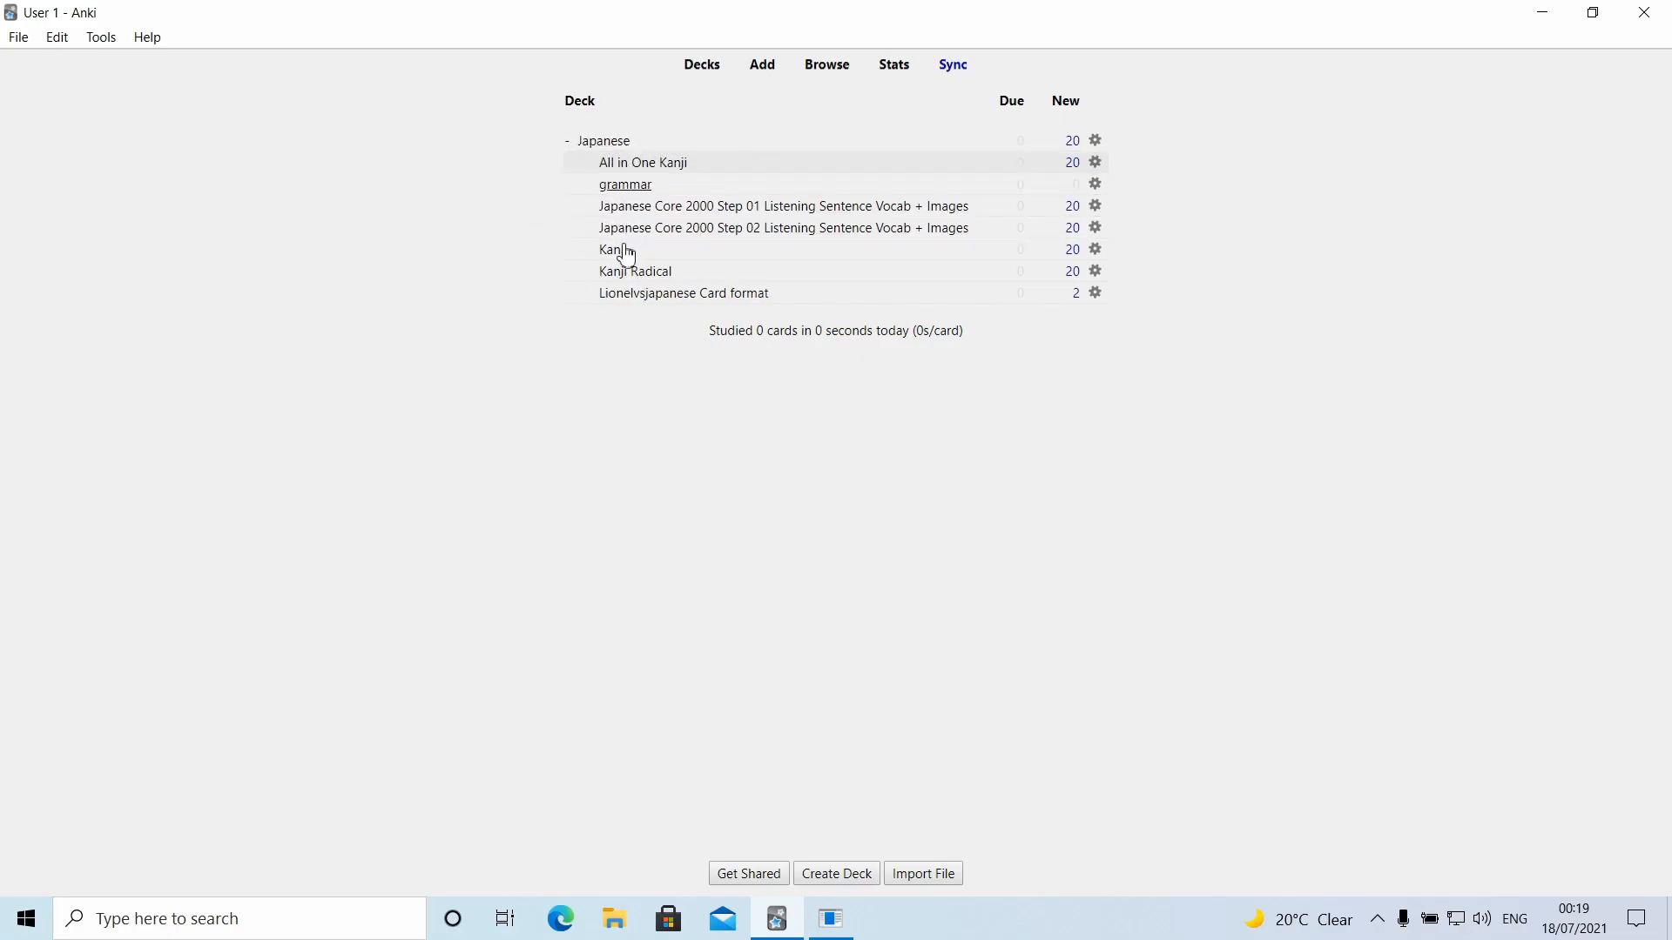
Collapse the Japanese deck, view its study overview, and return to the deck list with its sub-decks expanded
click(568, 142)
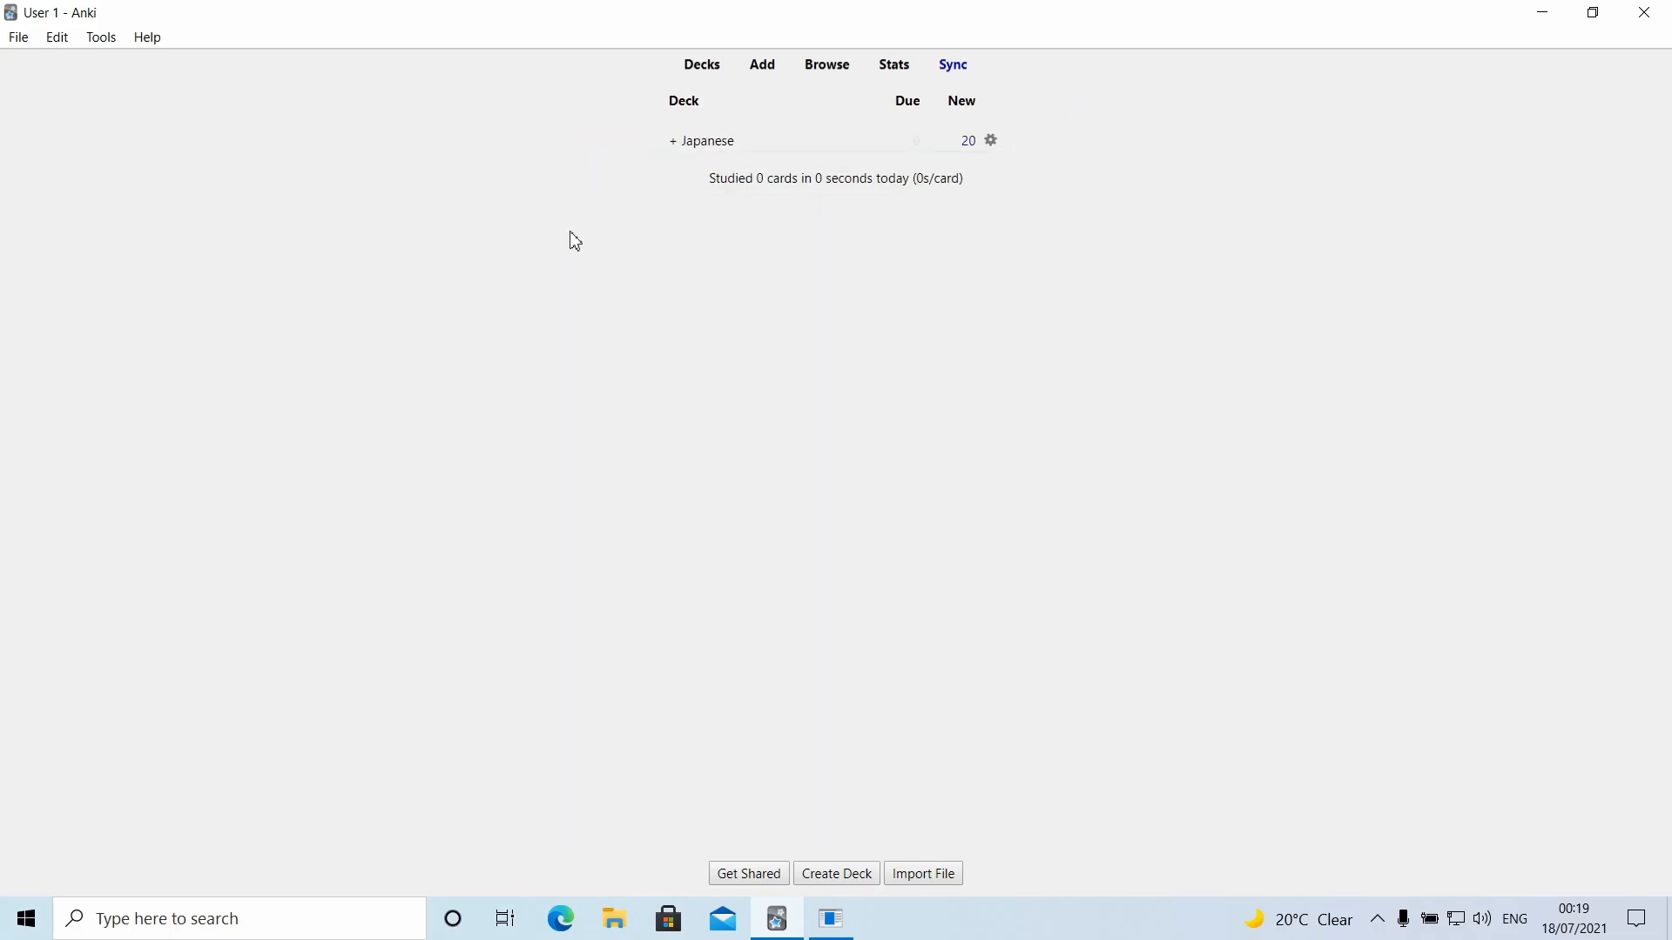
click(709, 141)
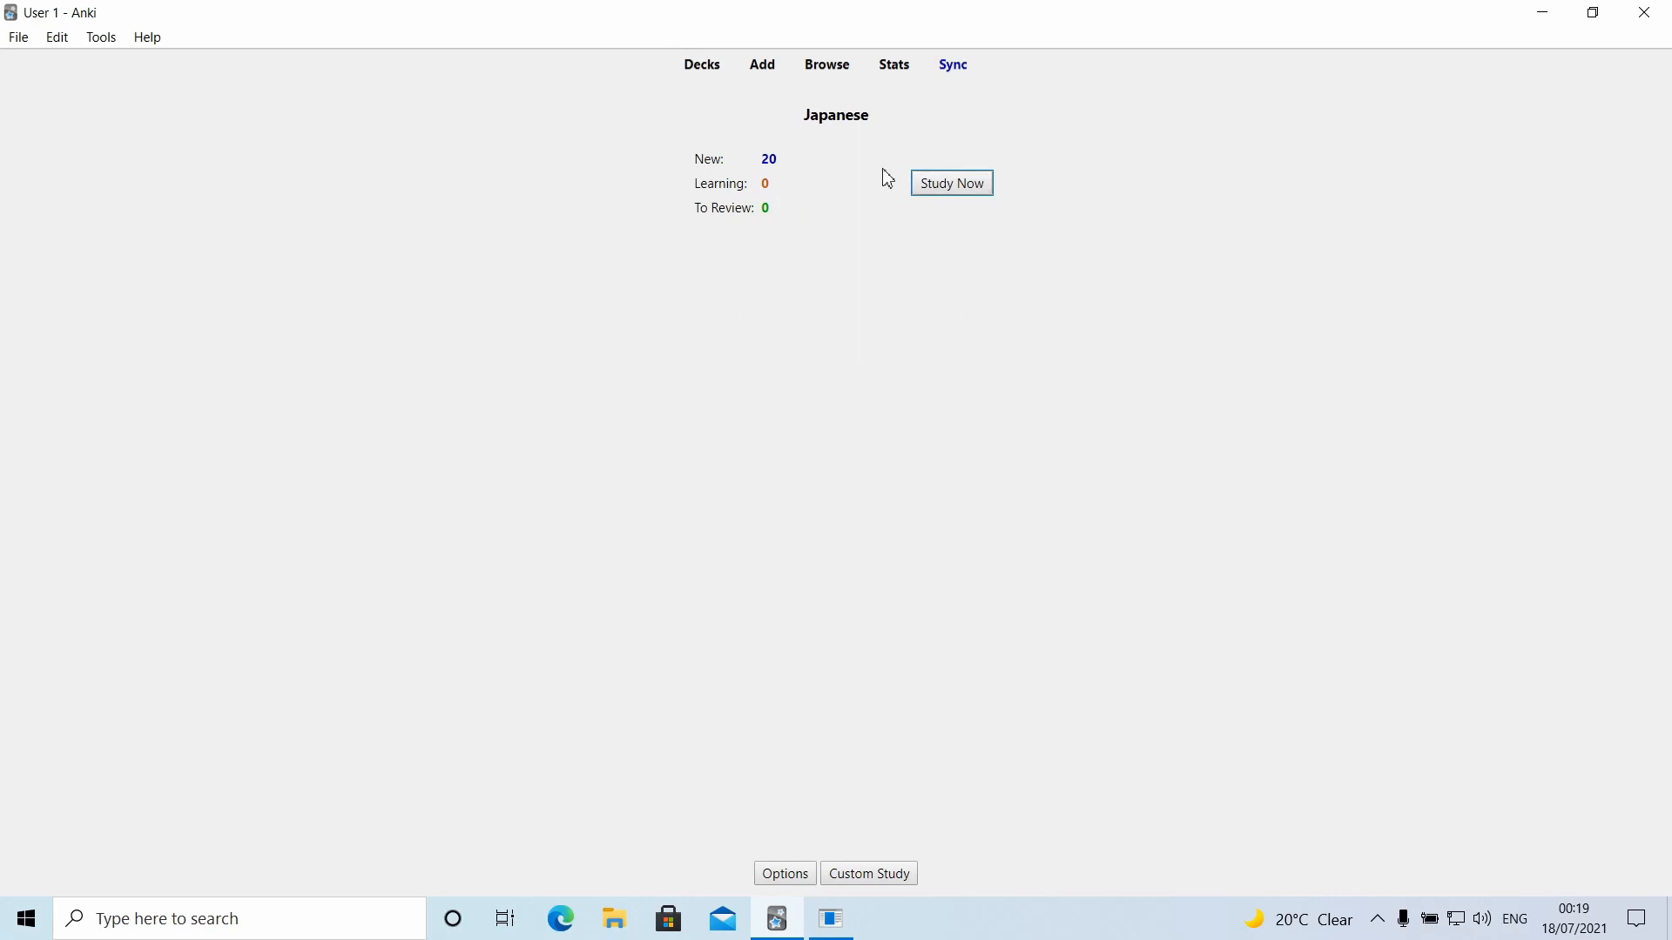
click(688, 69)
click(713, 150)
click(707, 71)
click(674, 143)
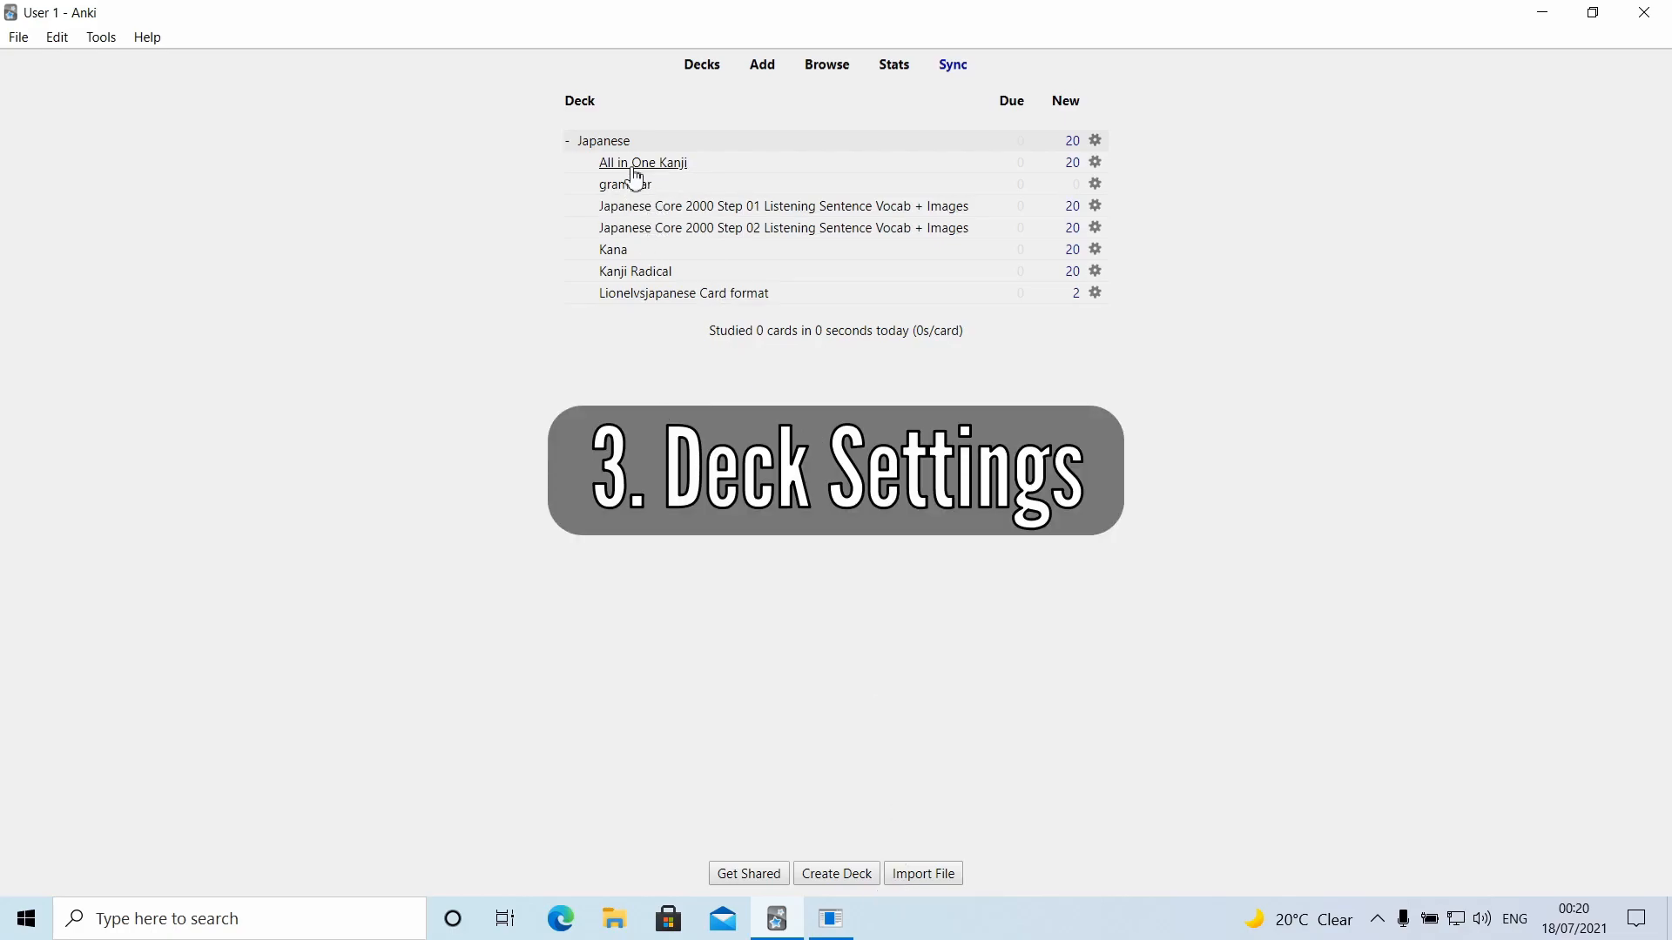
Move the All in One Kanji deck out of the Japanese deck to the top level of the deck list
drag(628, 168, 601, 128)
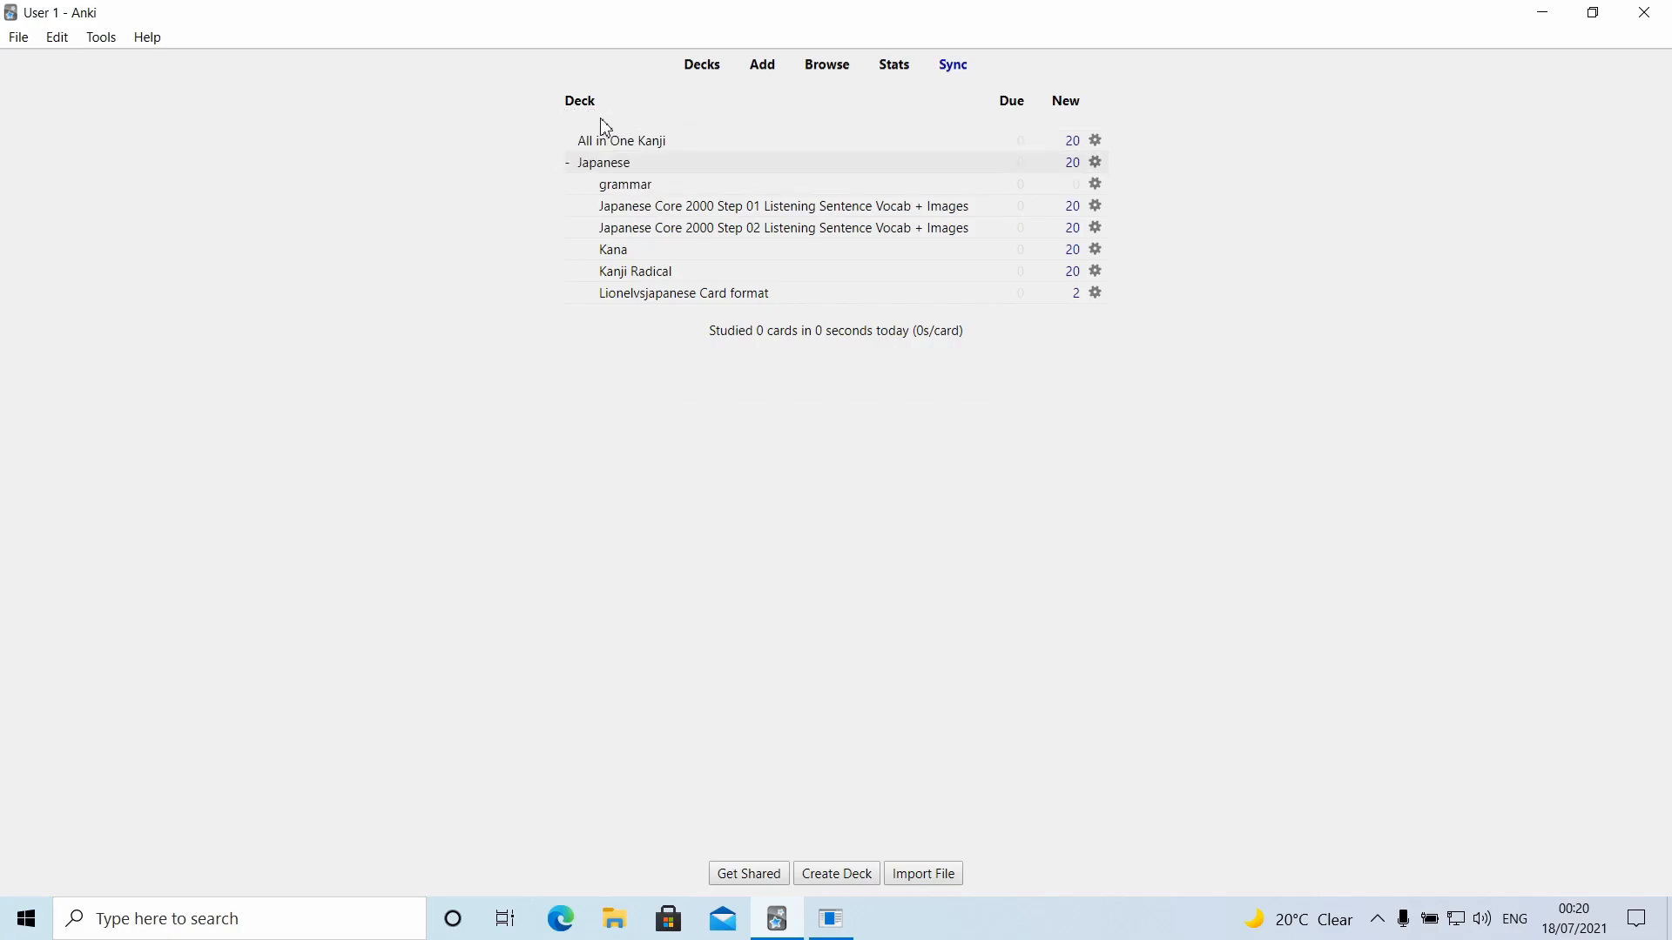
click(569, 166)
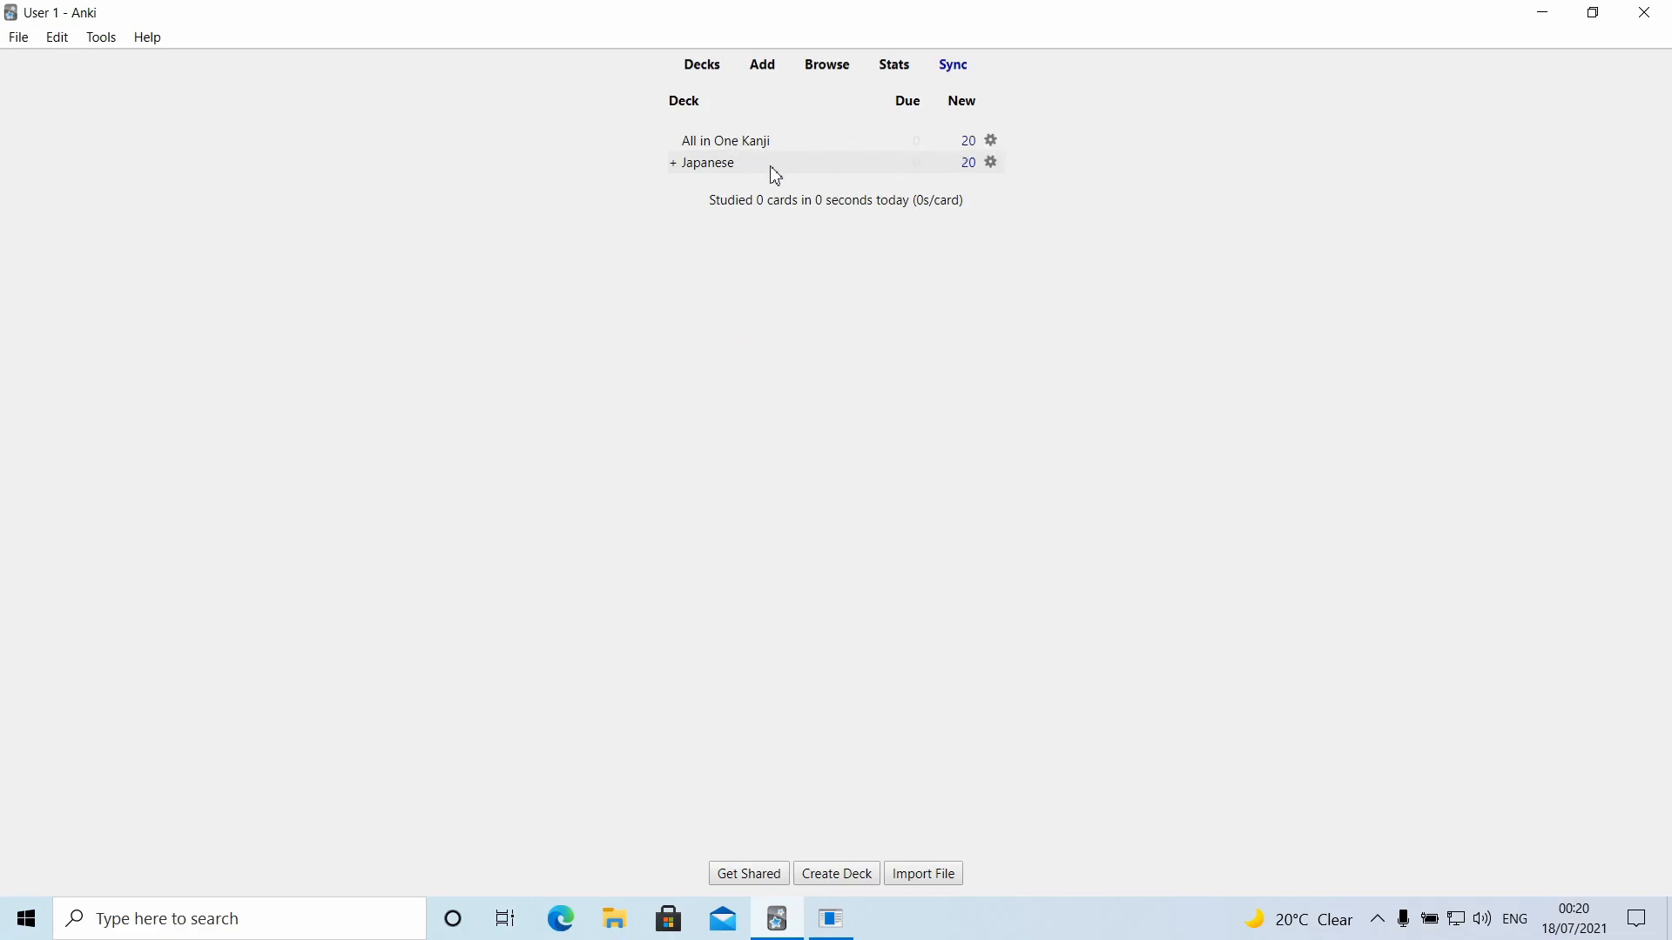
click(672, 166)
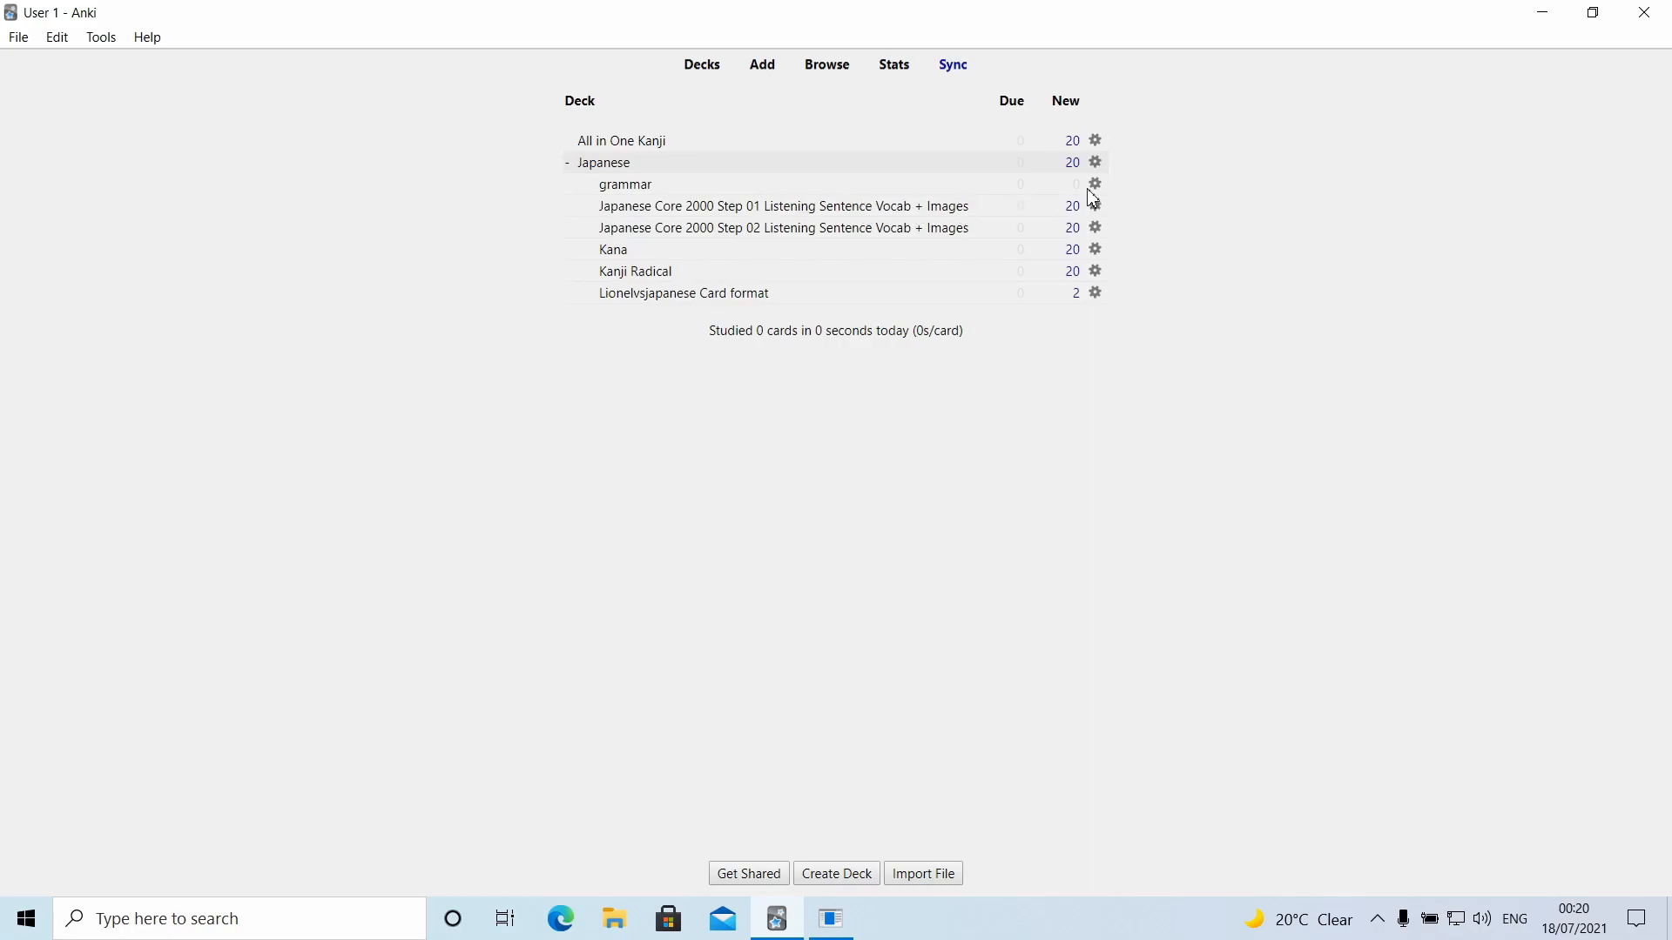
Rename the All in One Kanji deck to "All in One Kanji deck"
click(1096, 142)
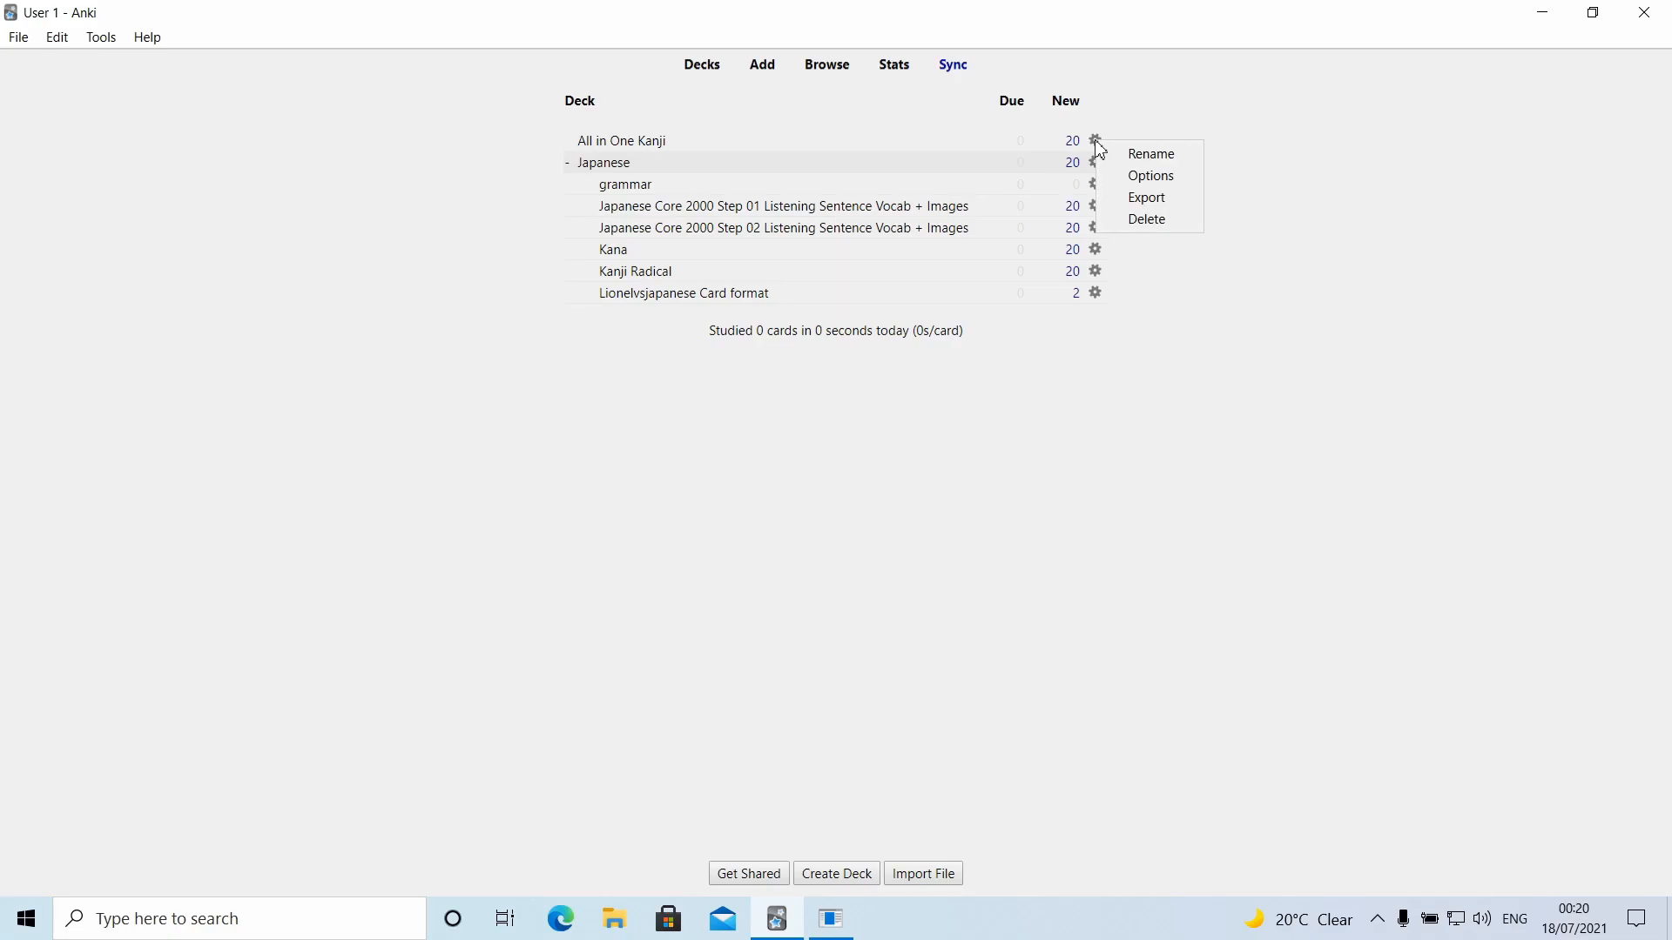
click(1154, 155)
click(756, 457)
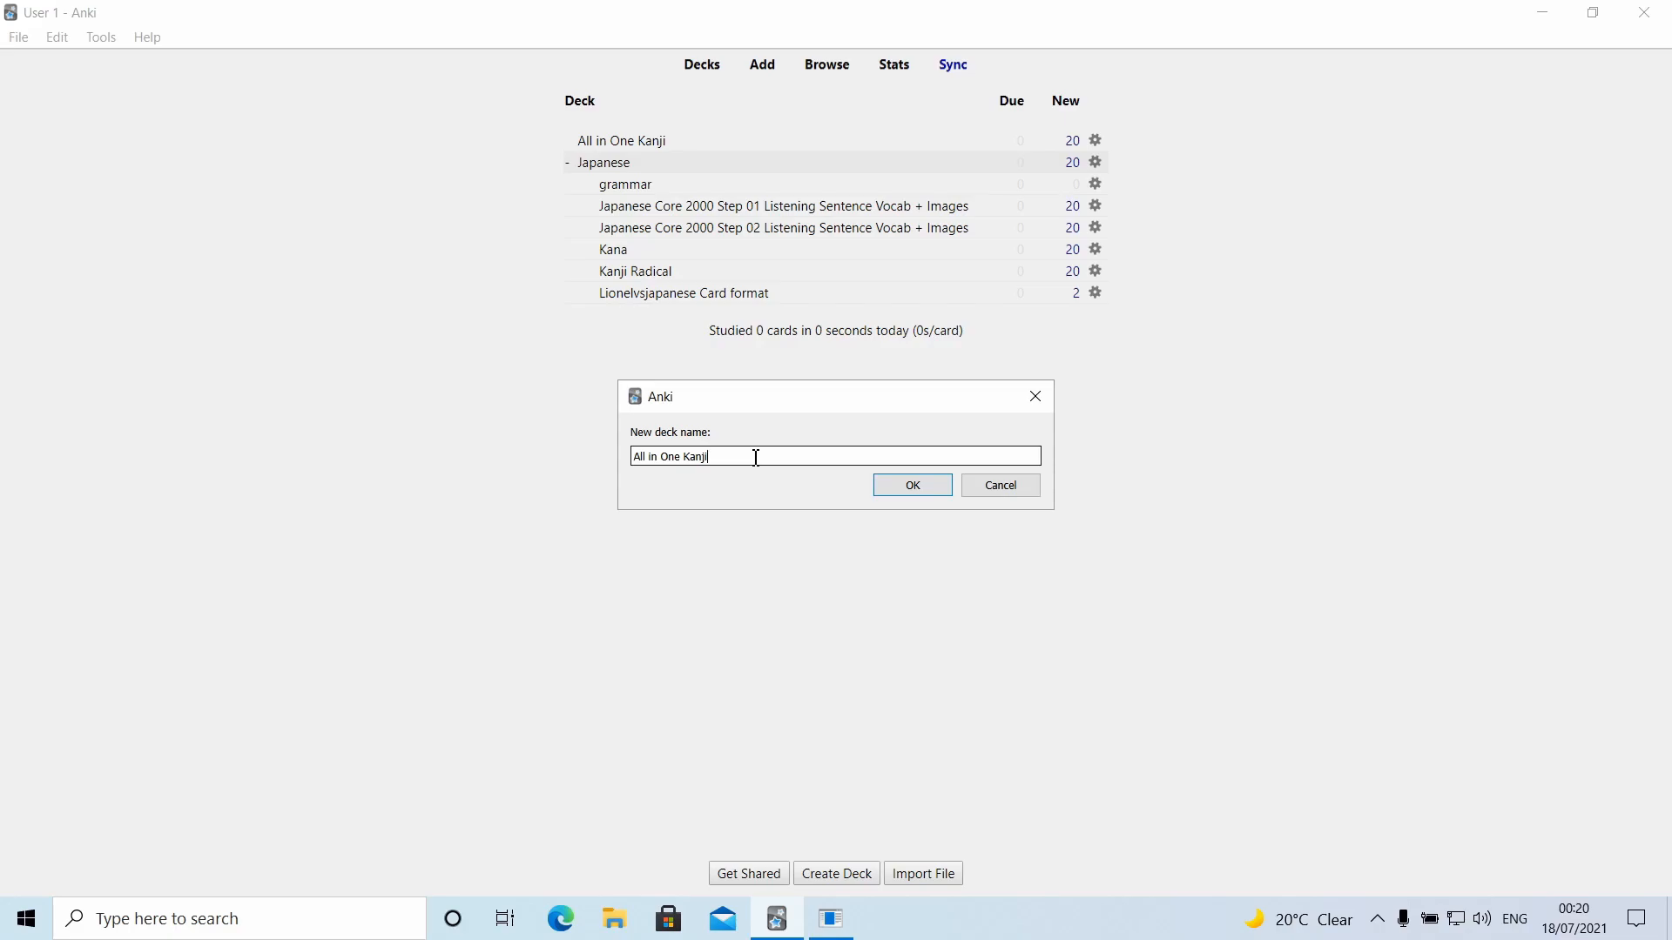
click(923, 486)
Open the options of the All in One Kanji deck, check the available options groups, and move the dialog clear of the deck list
click(1098, 140)
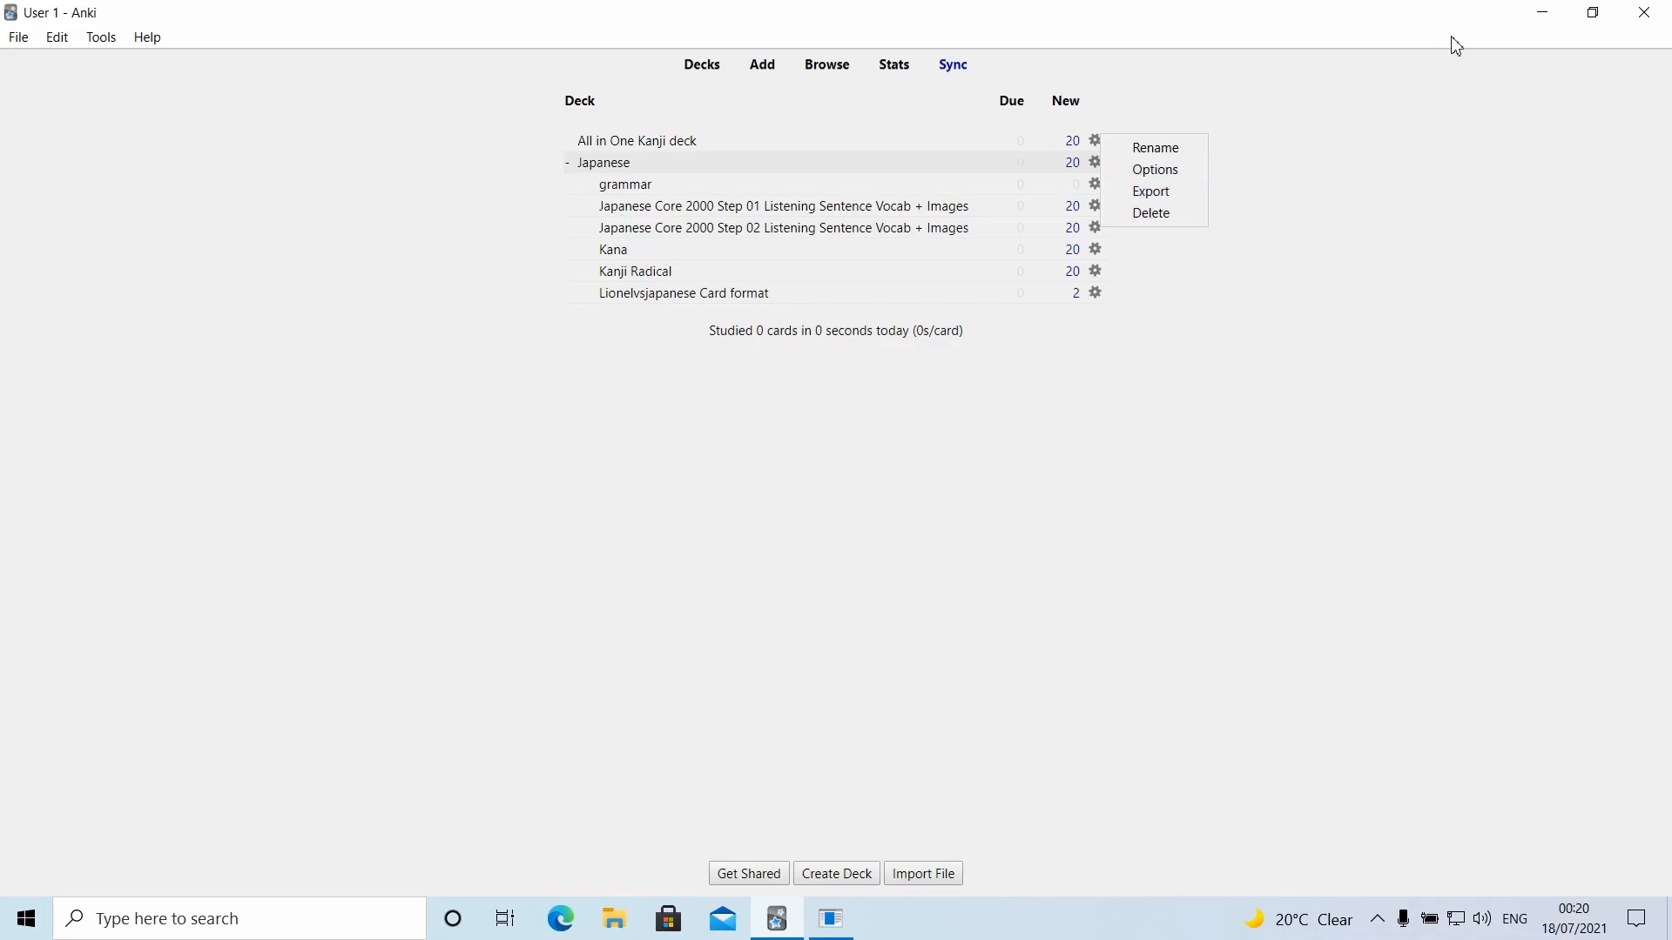
click(1165, 180)
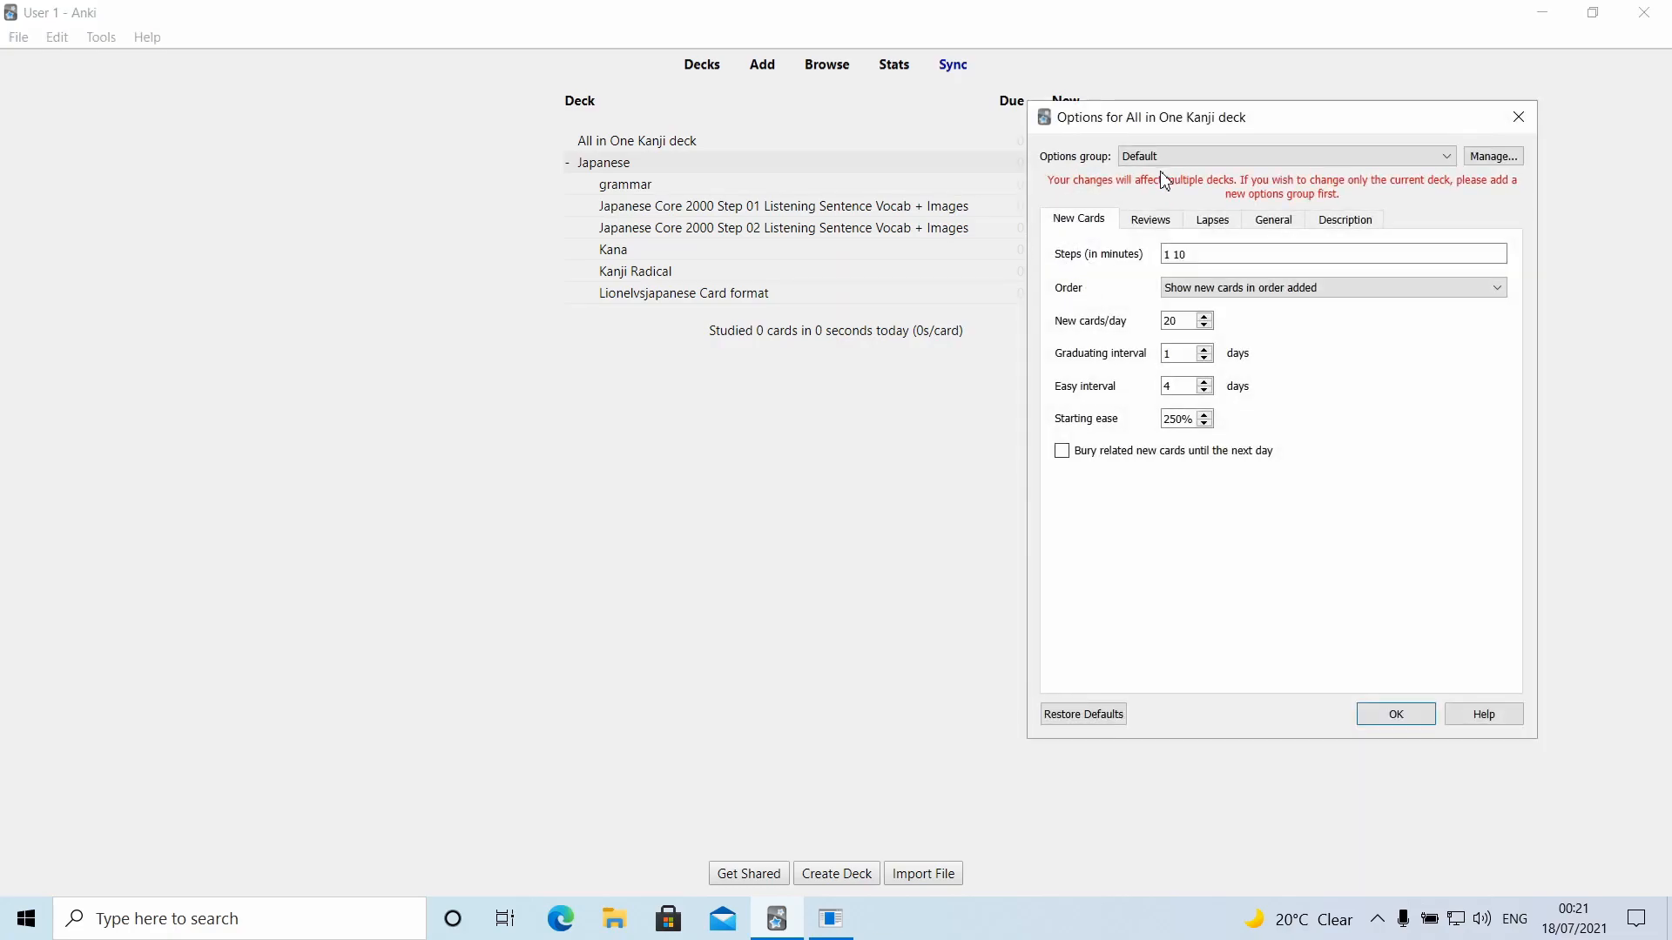
drag(1201, 135, 729, 162)
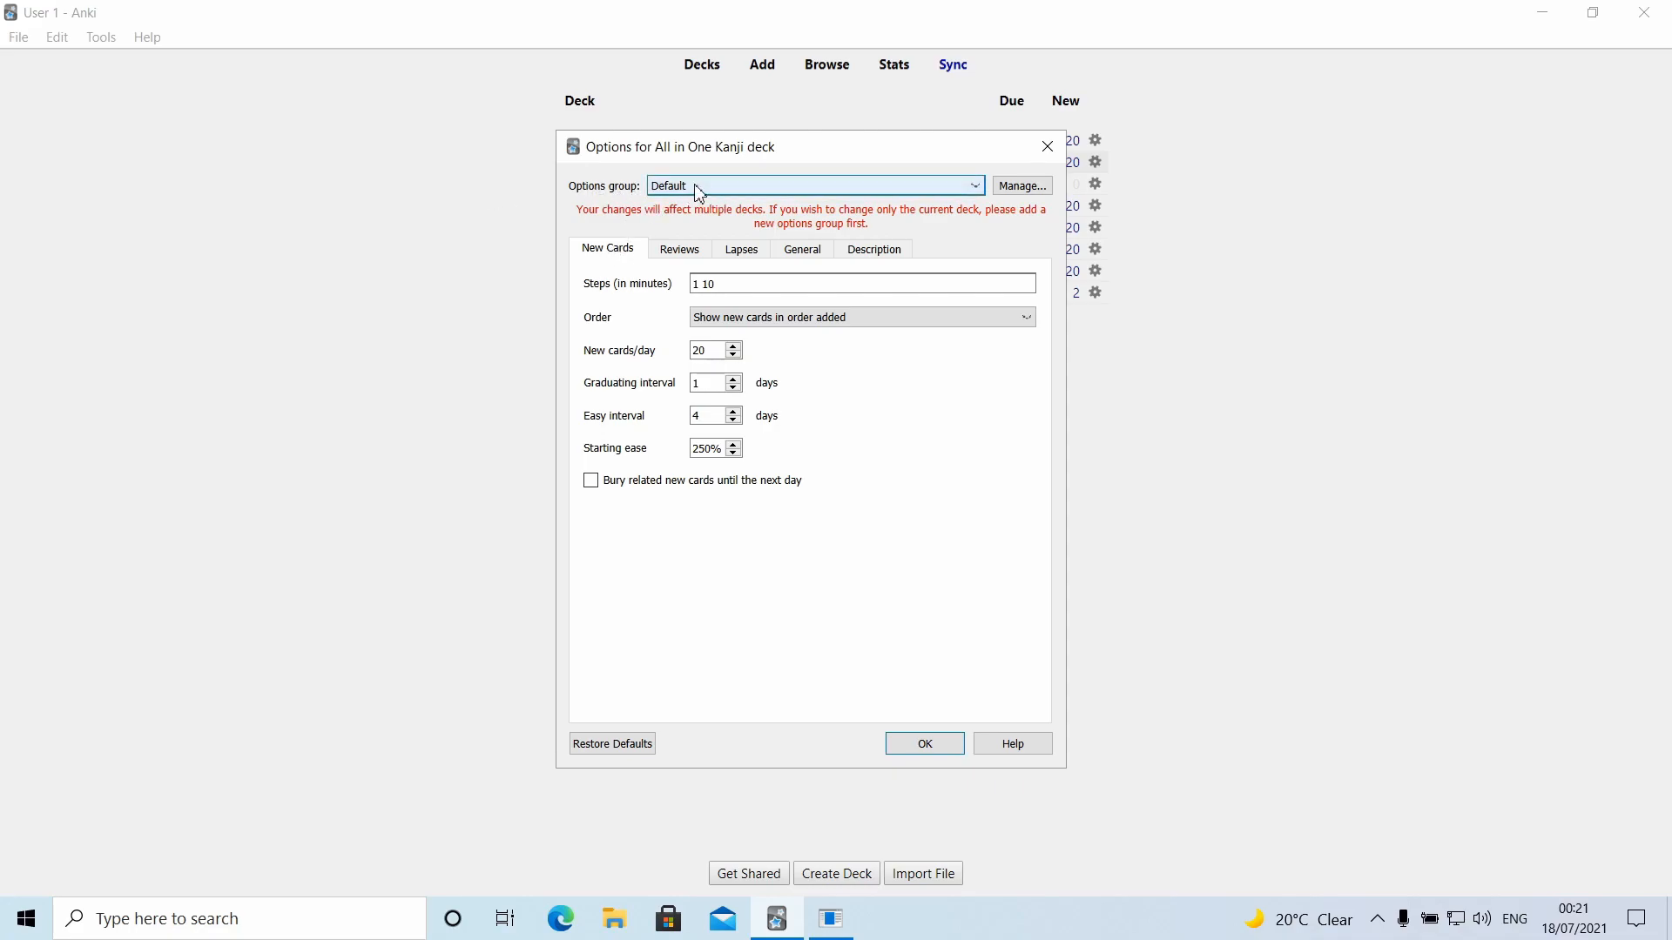
drag(717, 149, 547, 193)
click(547, 234)
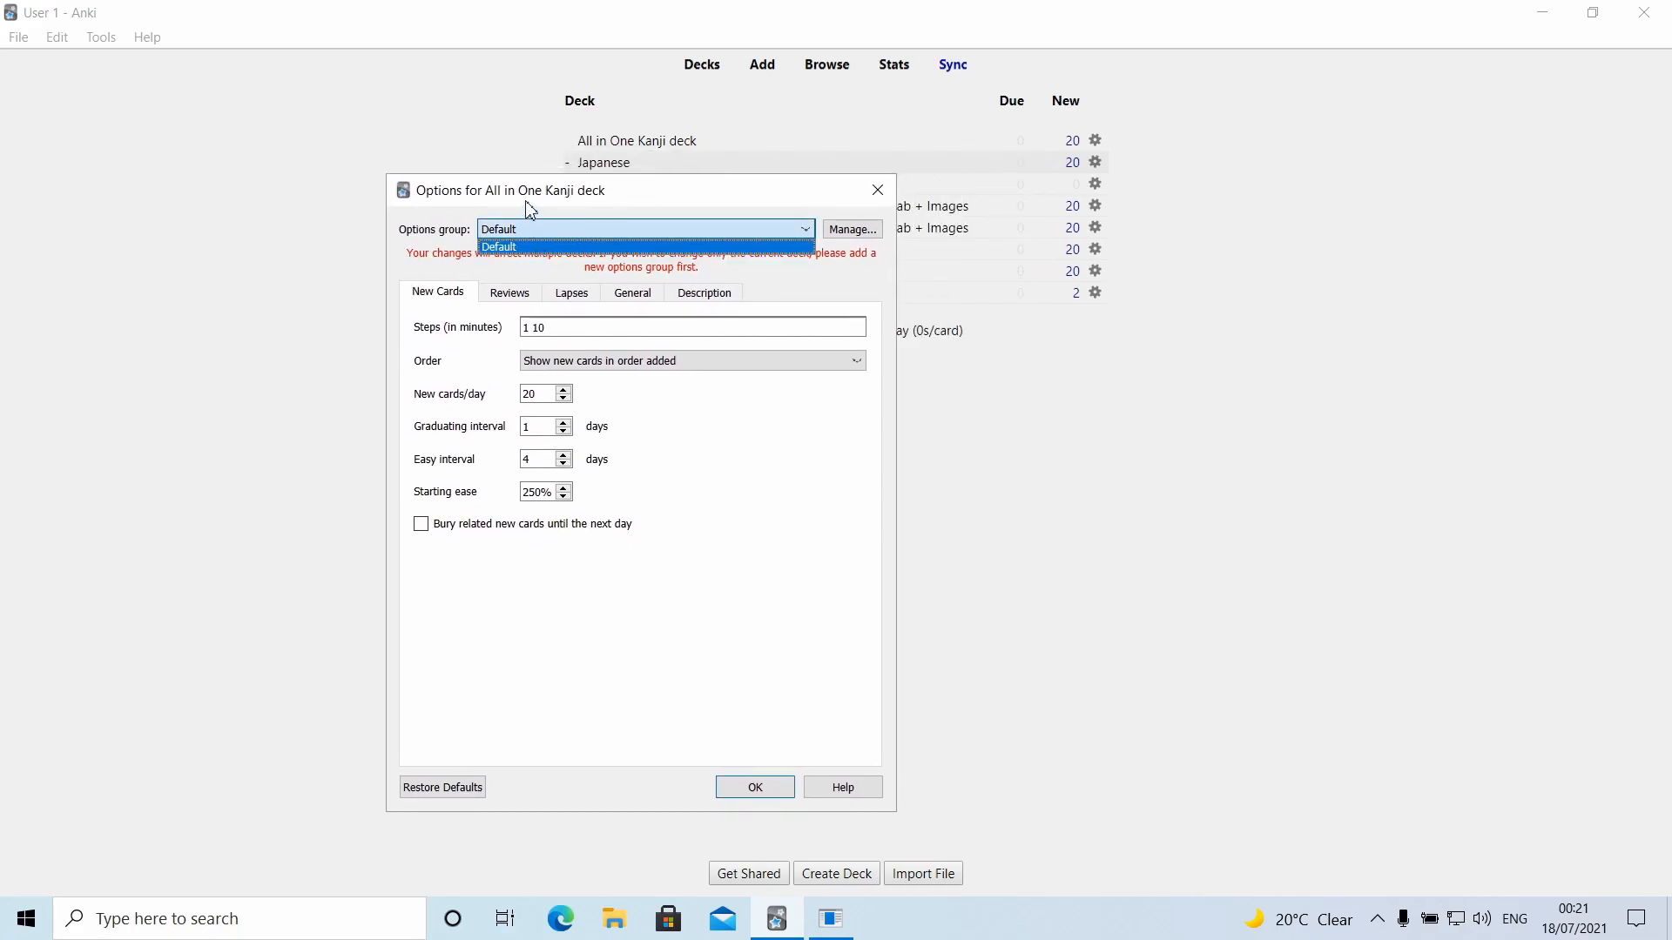
click(529, 209)
drag(505, 201, 148, 170)
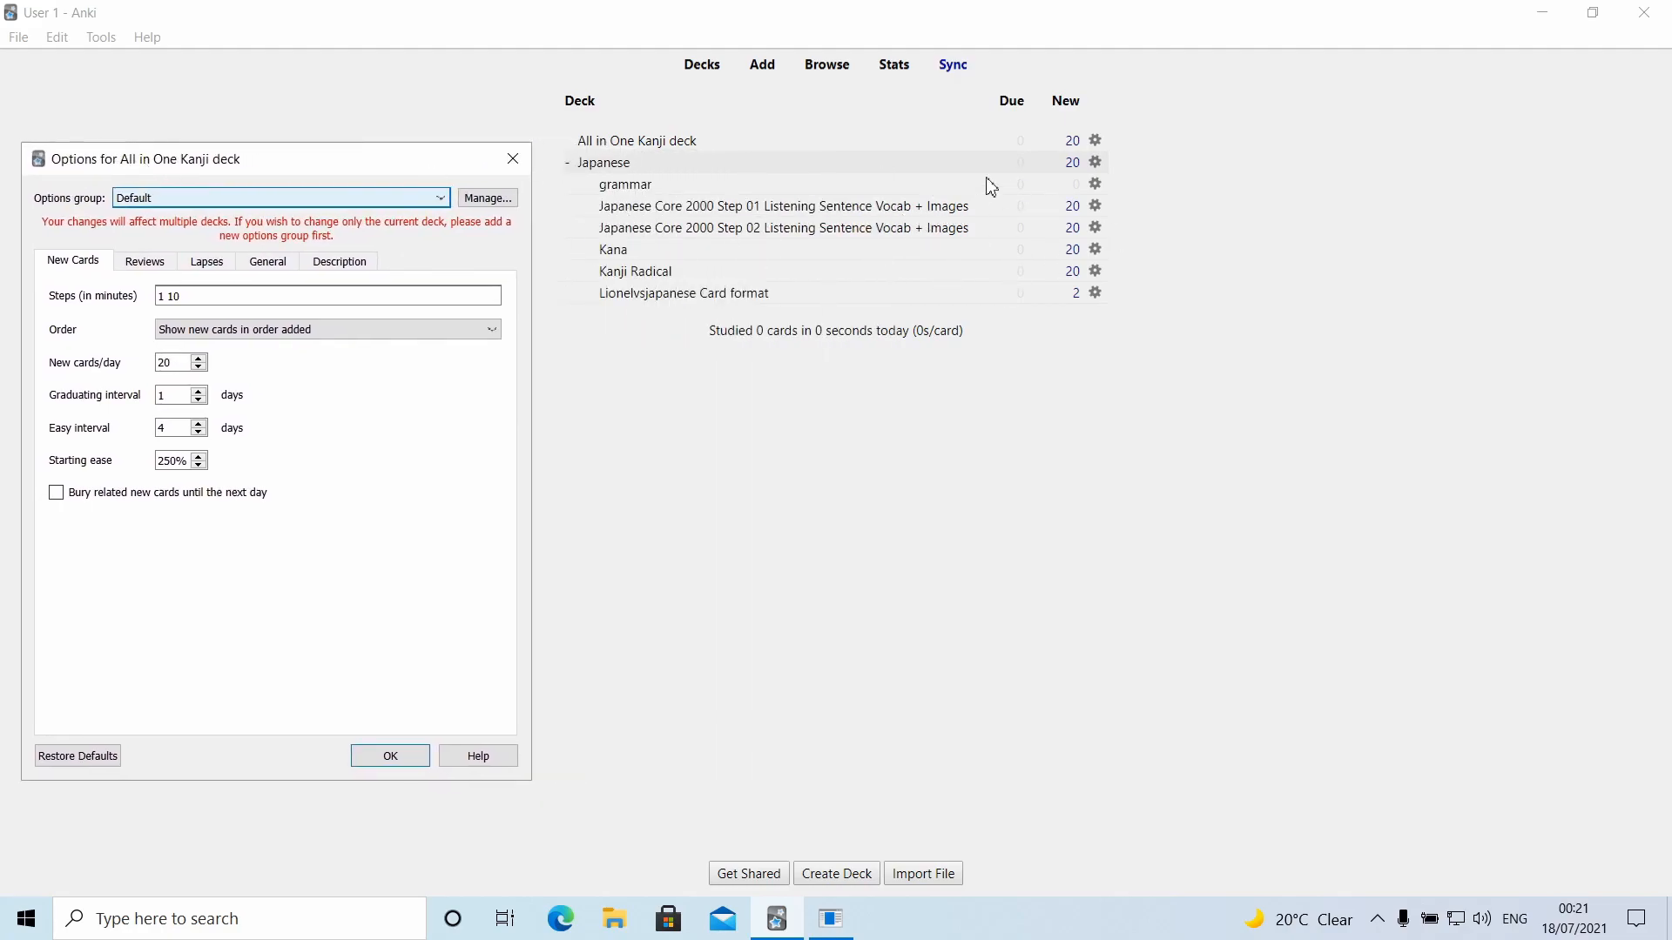
Add a new options group named grammar for the All in One Kanji deck
click(484, 200)
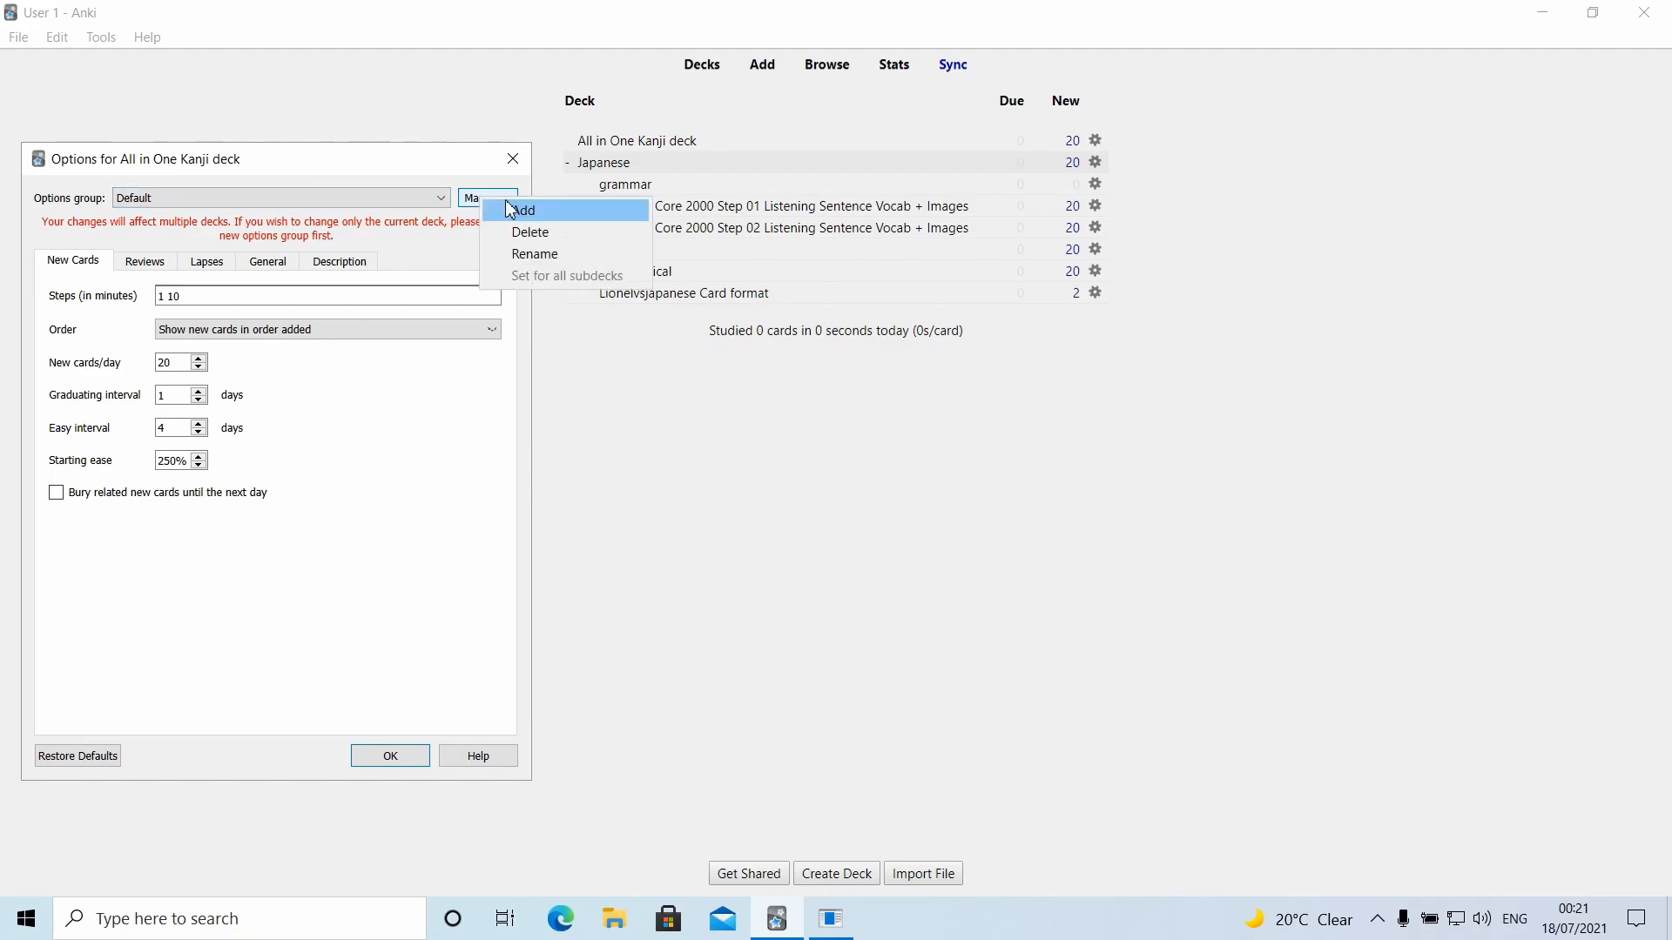
click(566, 214)
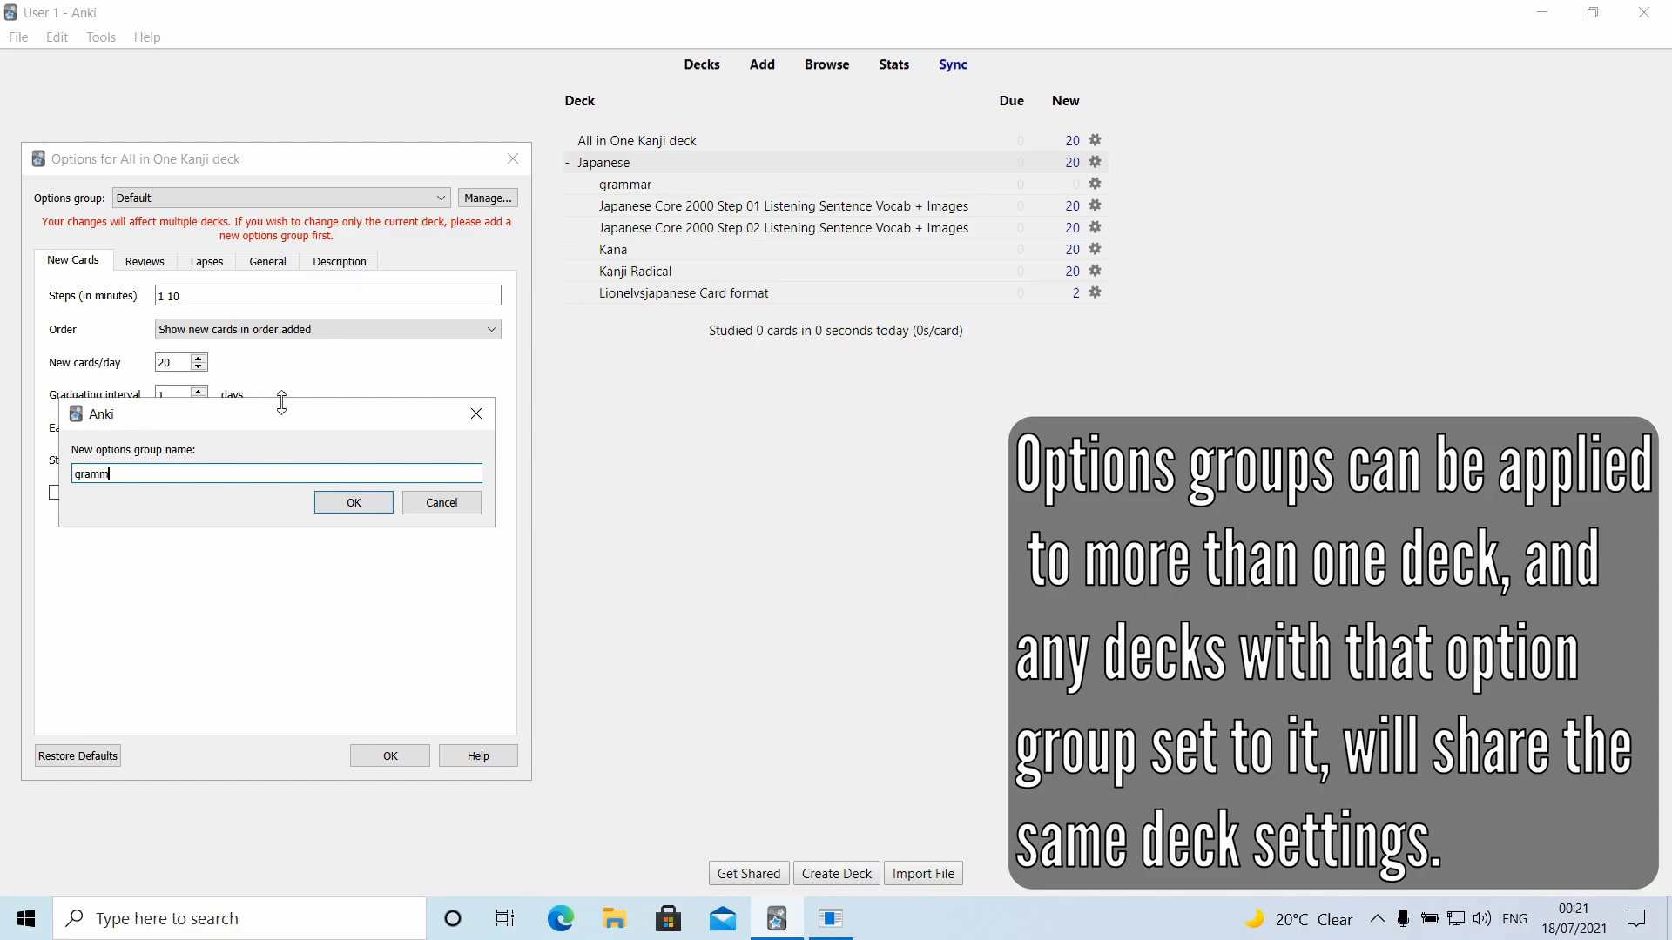
drag(189, 413, 675, 357)
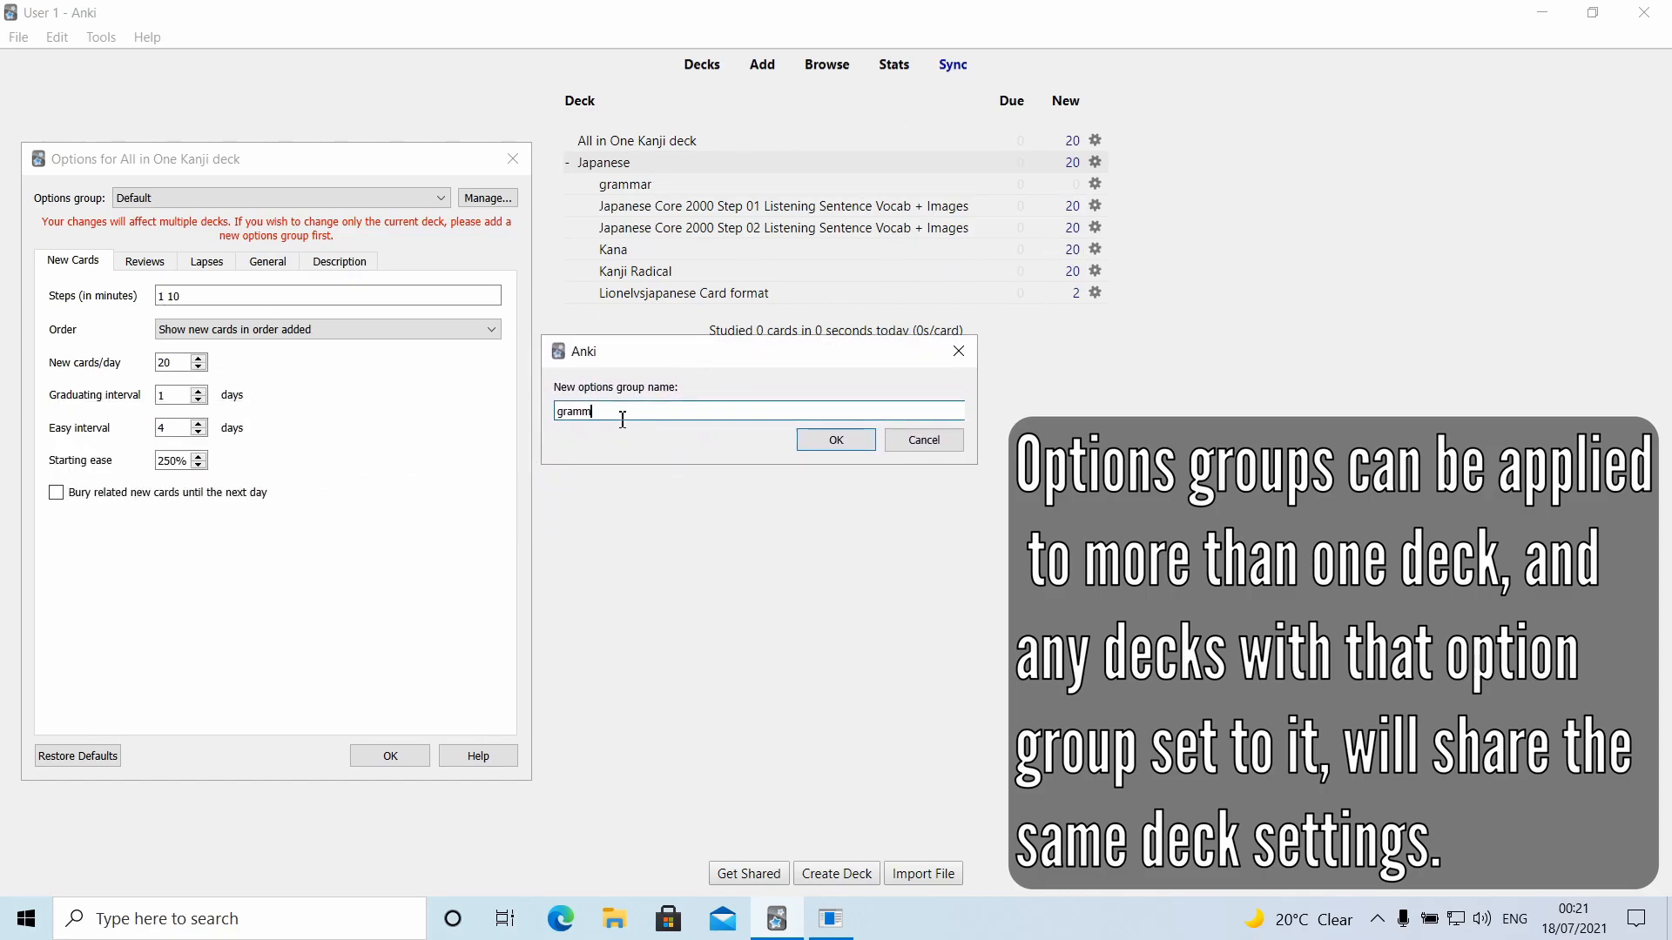
key(BackSpace)
key(BackSpace)
key(BackSpace)
key(BackSpace)
key(BackSpace)
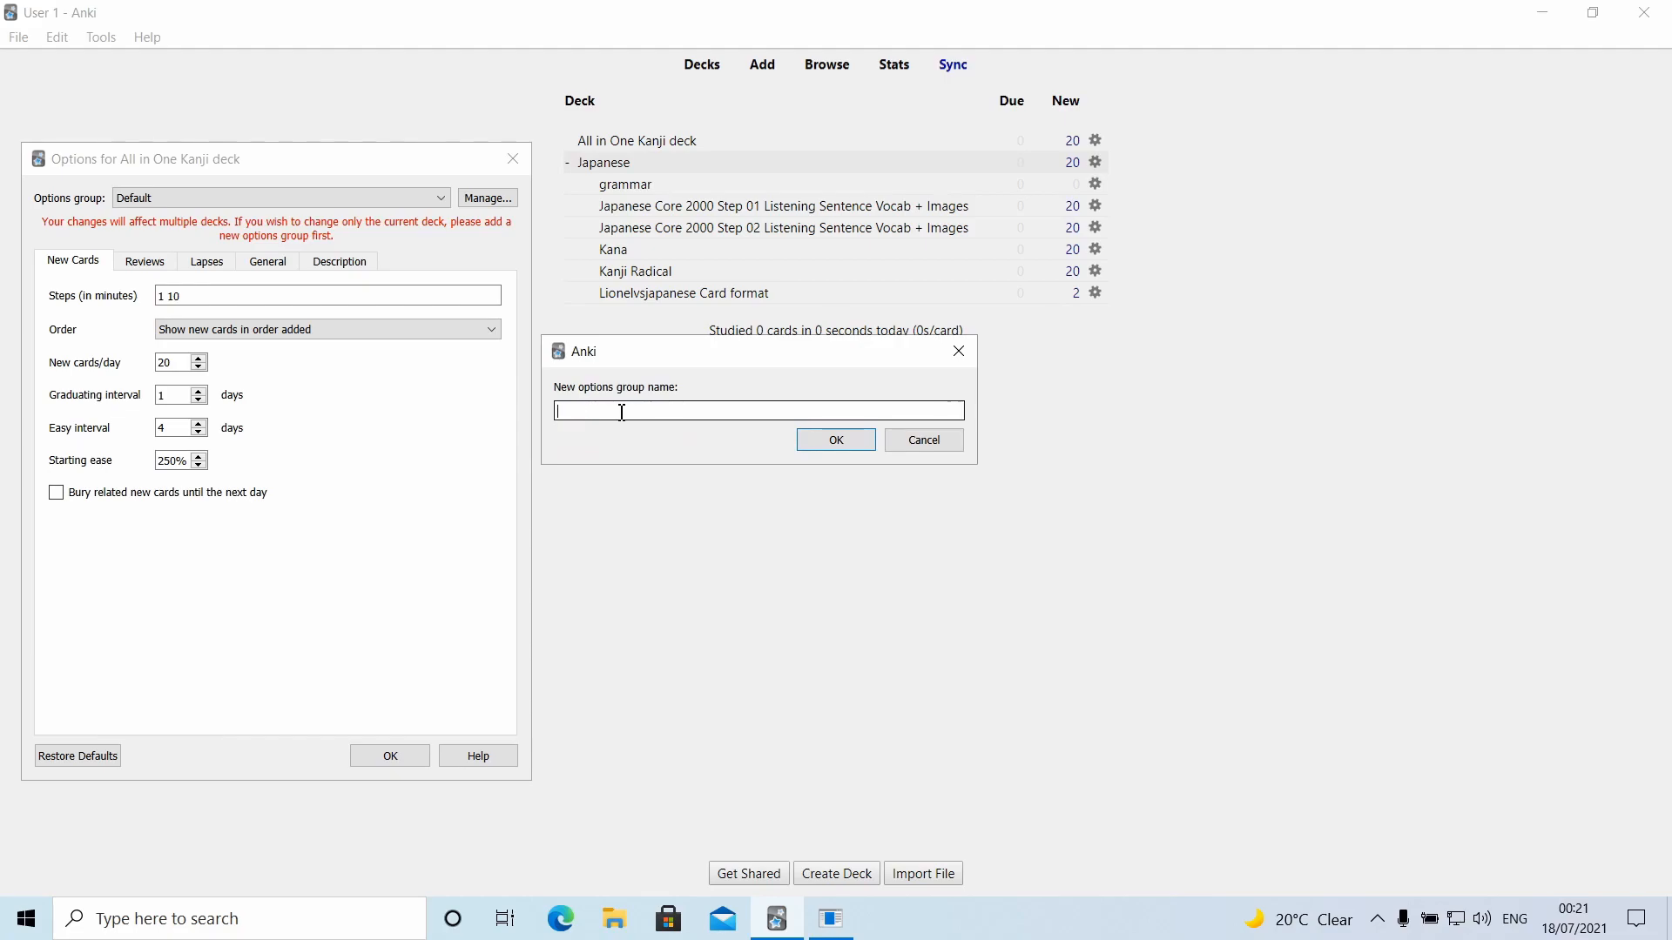
text(grammar)
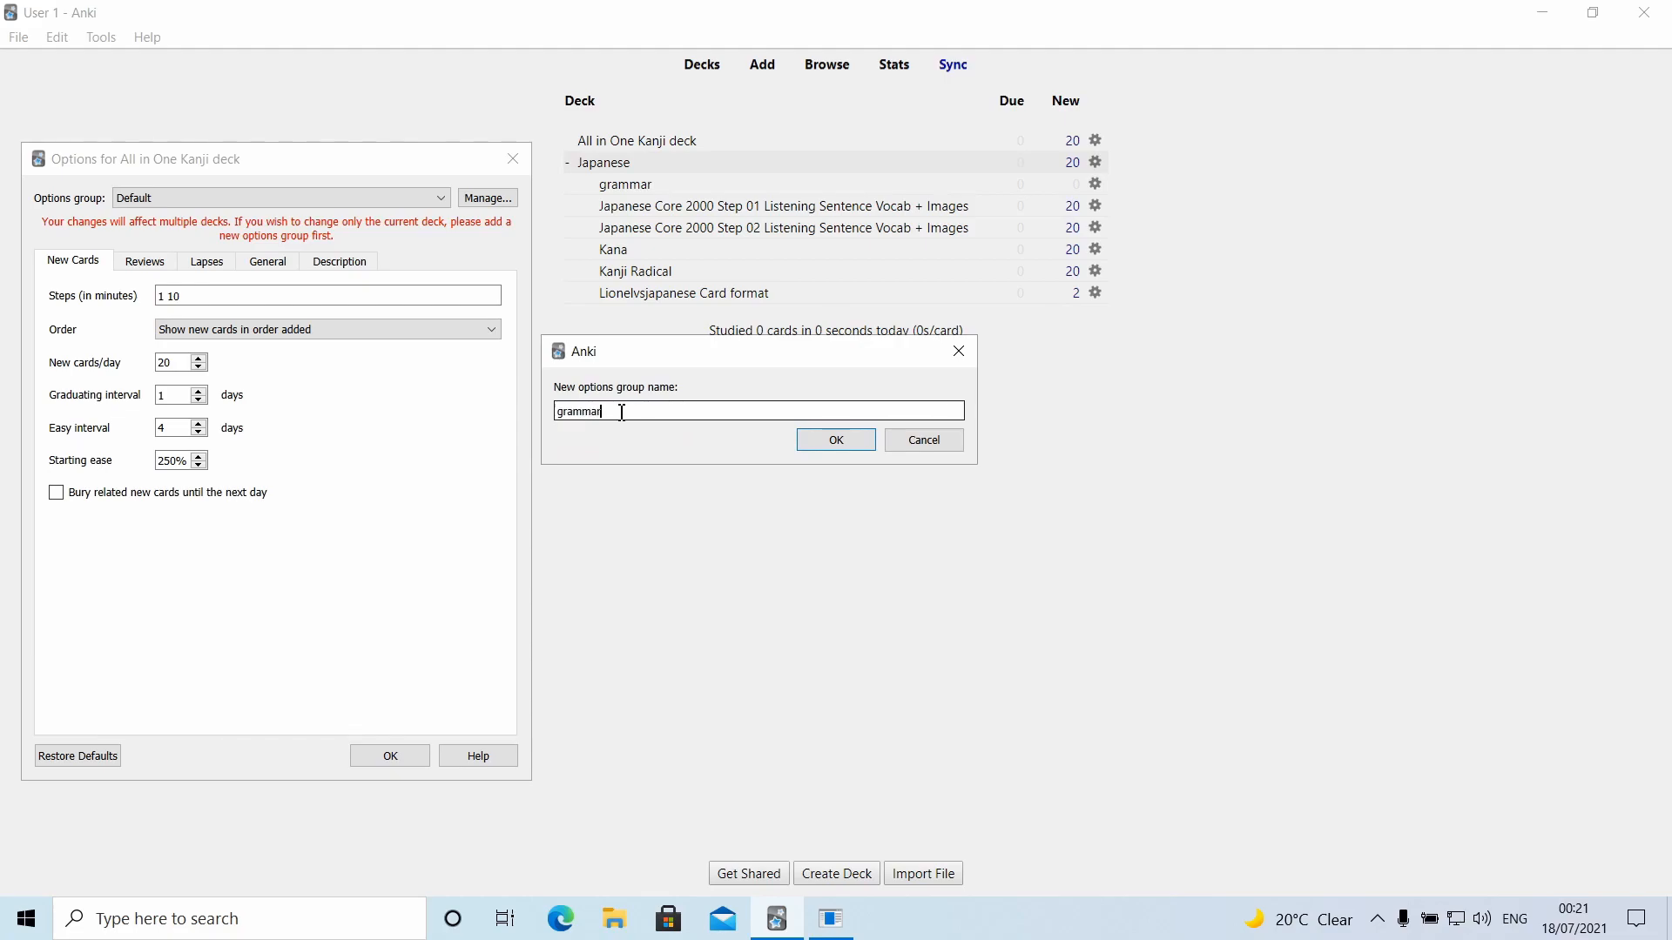
click(836, 440)
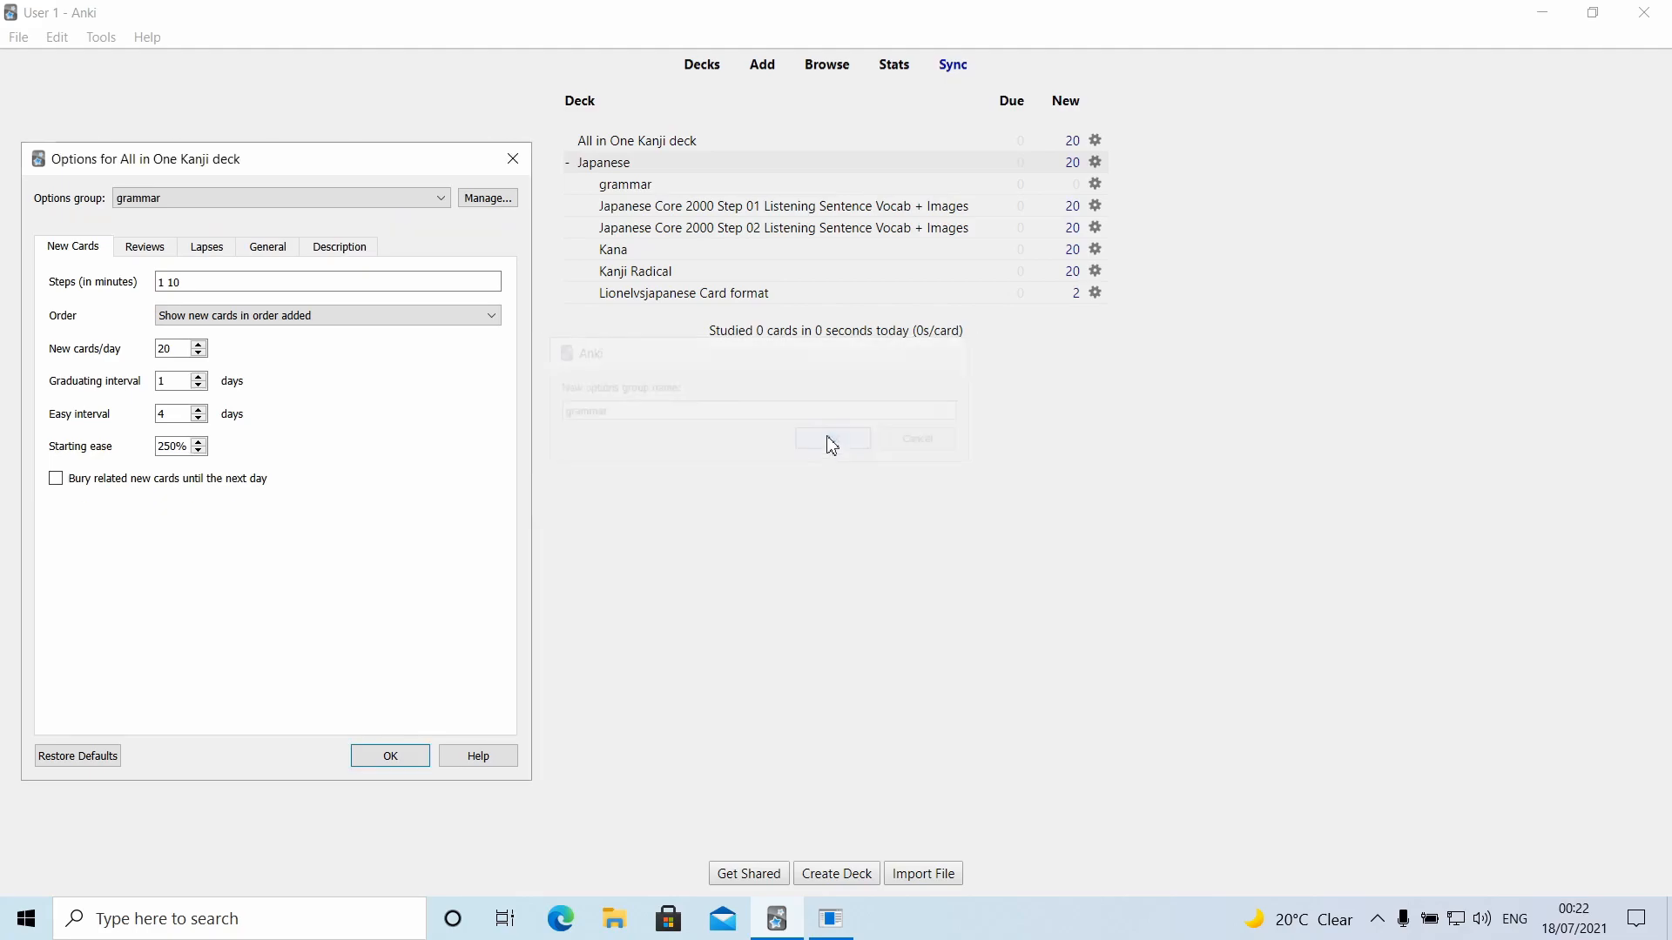
Set the grammar options group to 10 new cards per day and save the deck options
double_click(179, 349)
text(2)
click(389, 756)
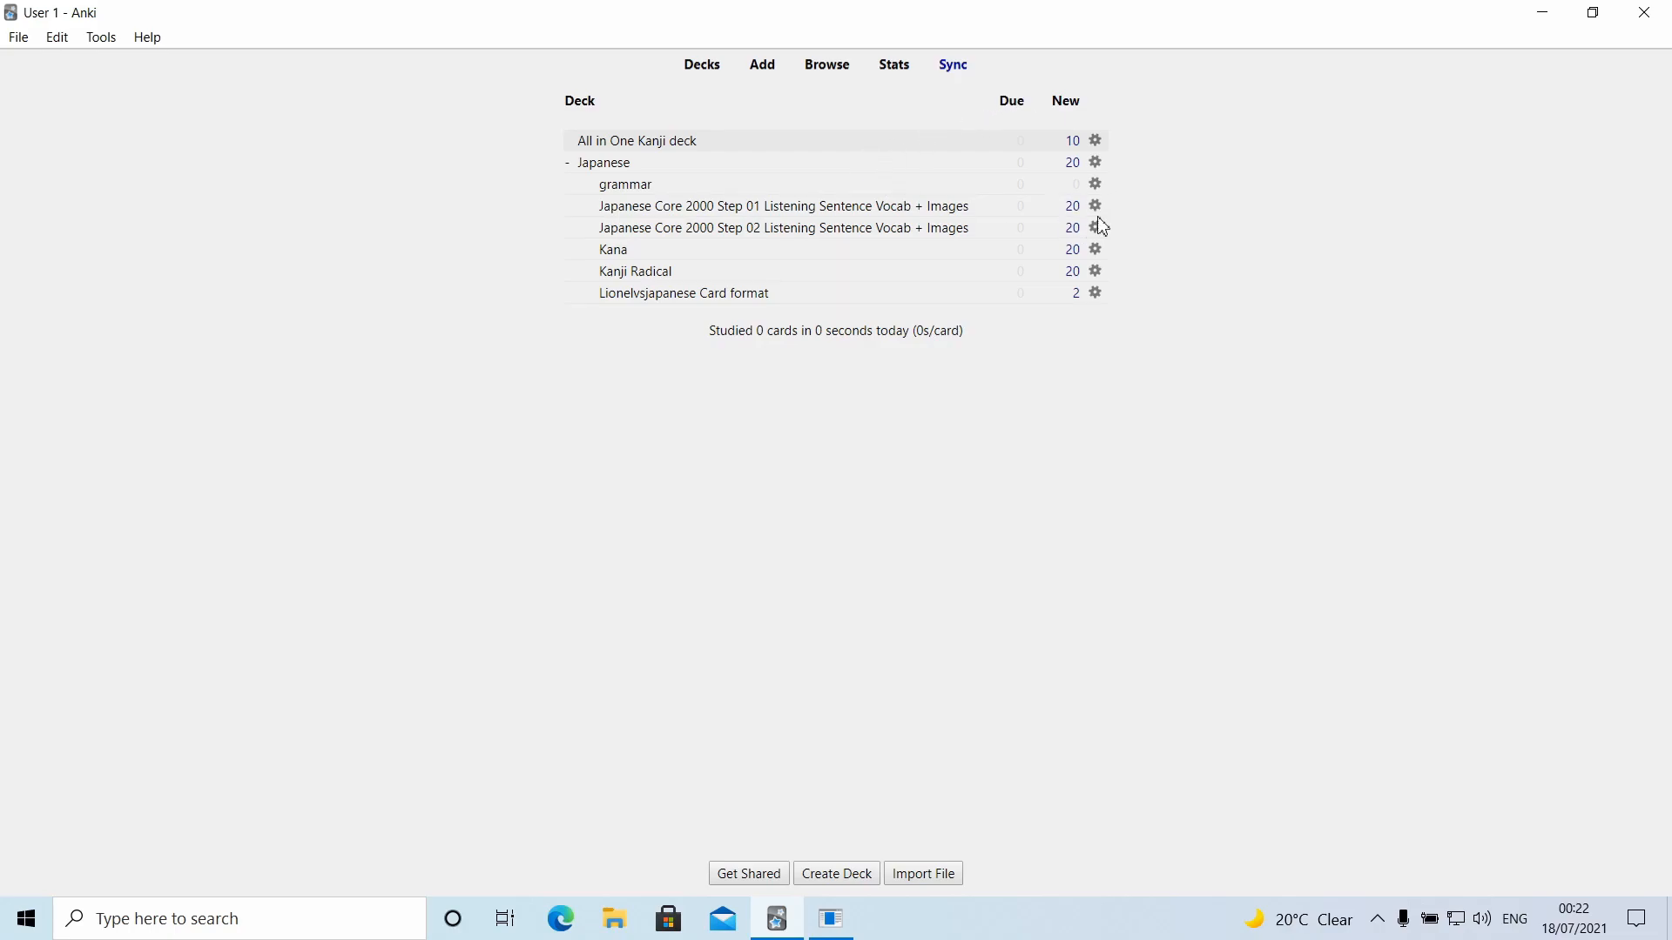
Assign the grammar options group to the Kana sub-deck and save its options
click(1099, 253)
click(1153, 288)
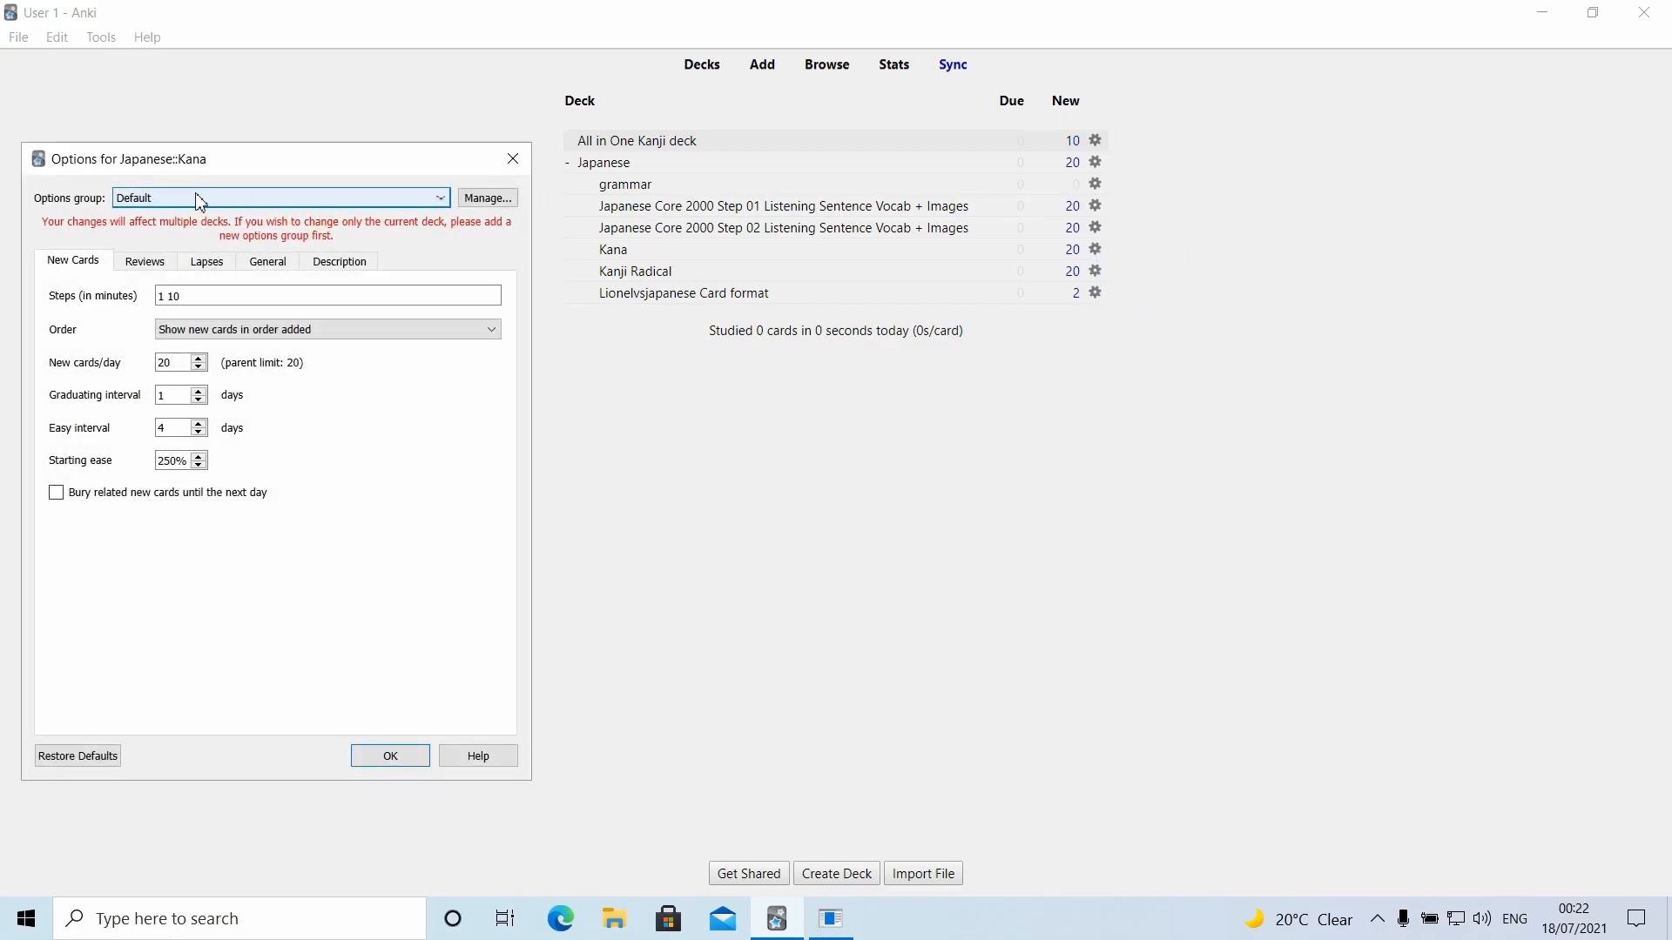
click(435, 199)
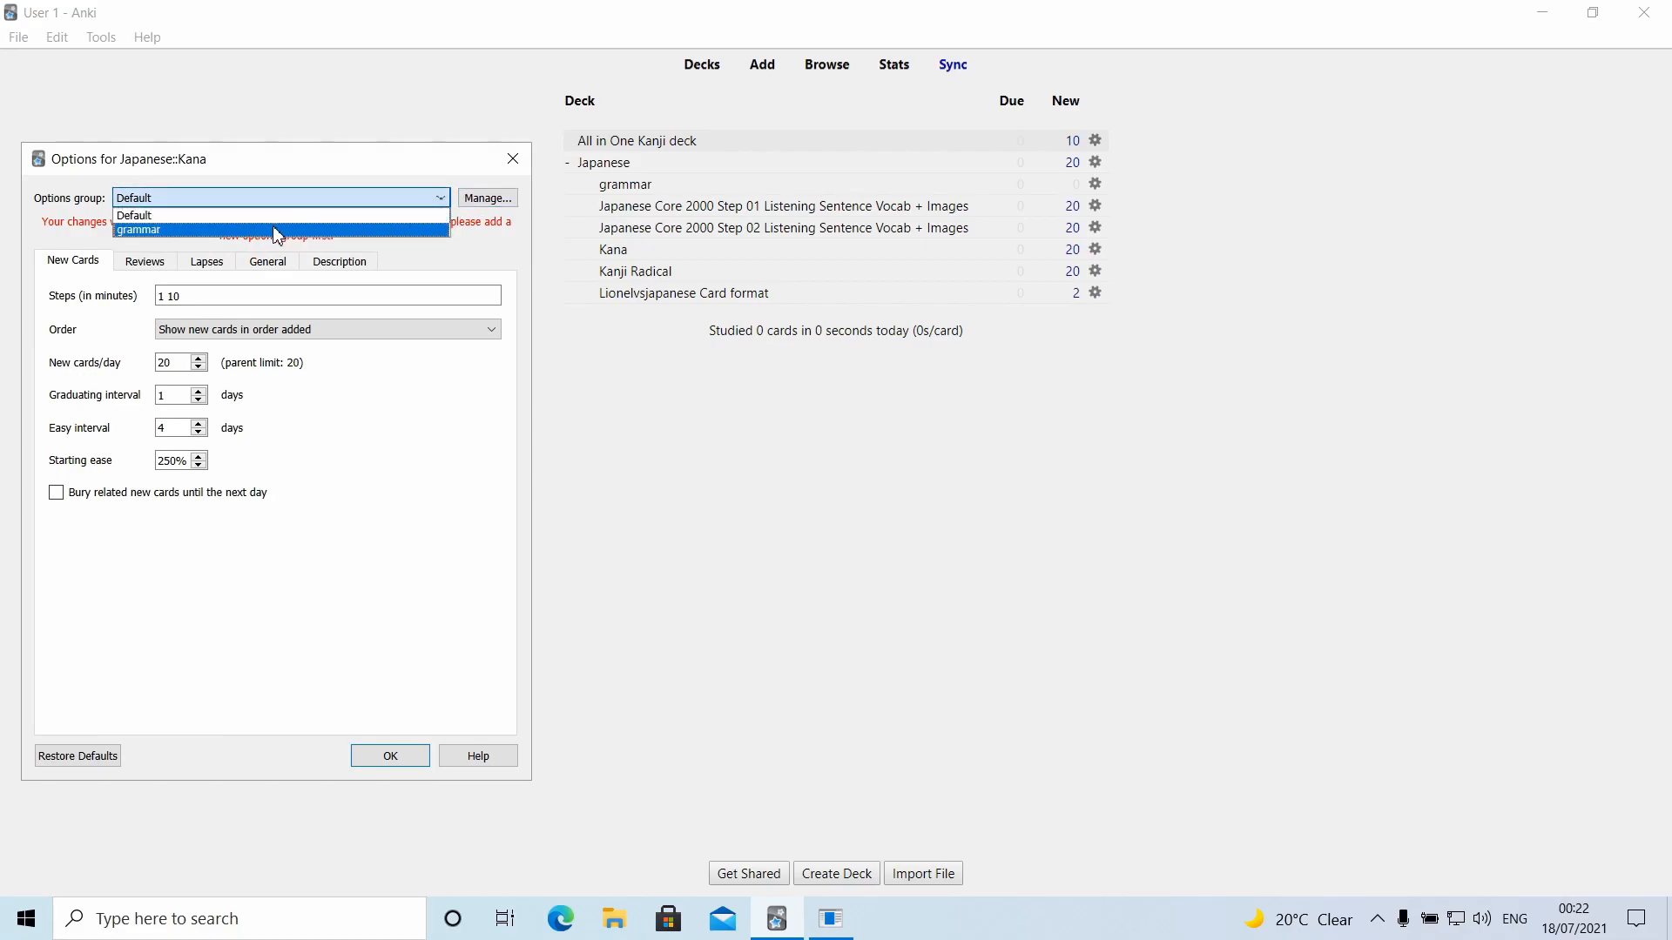
click(275, 230)
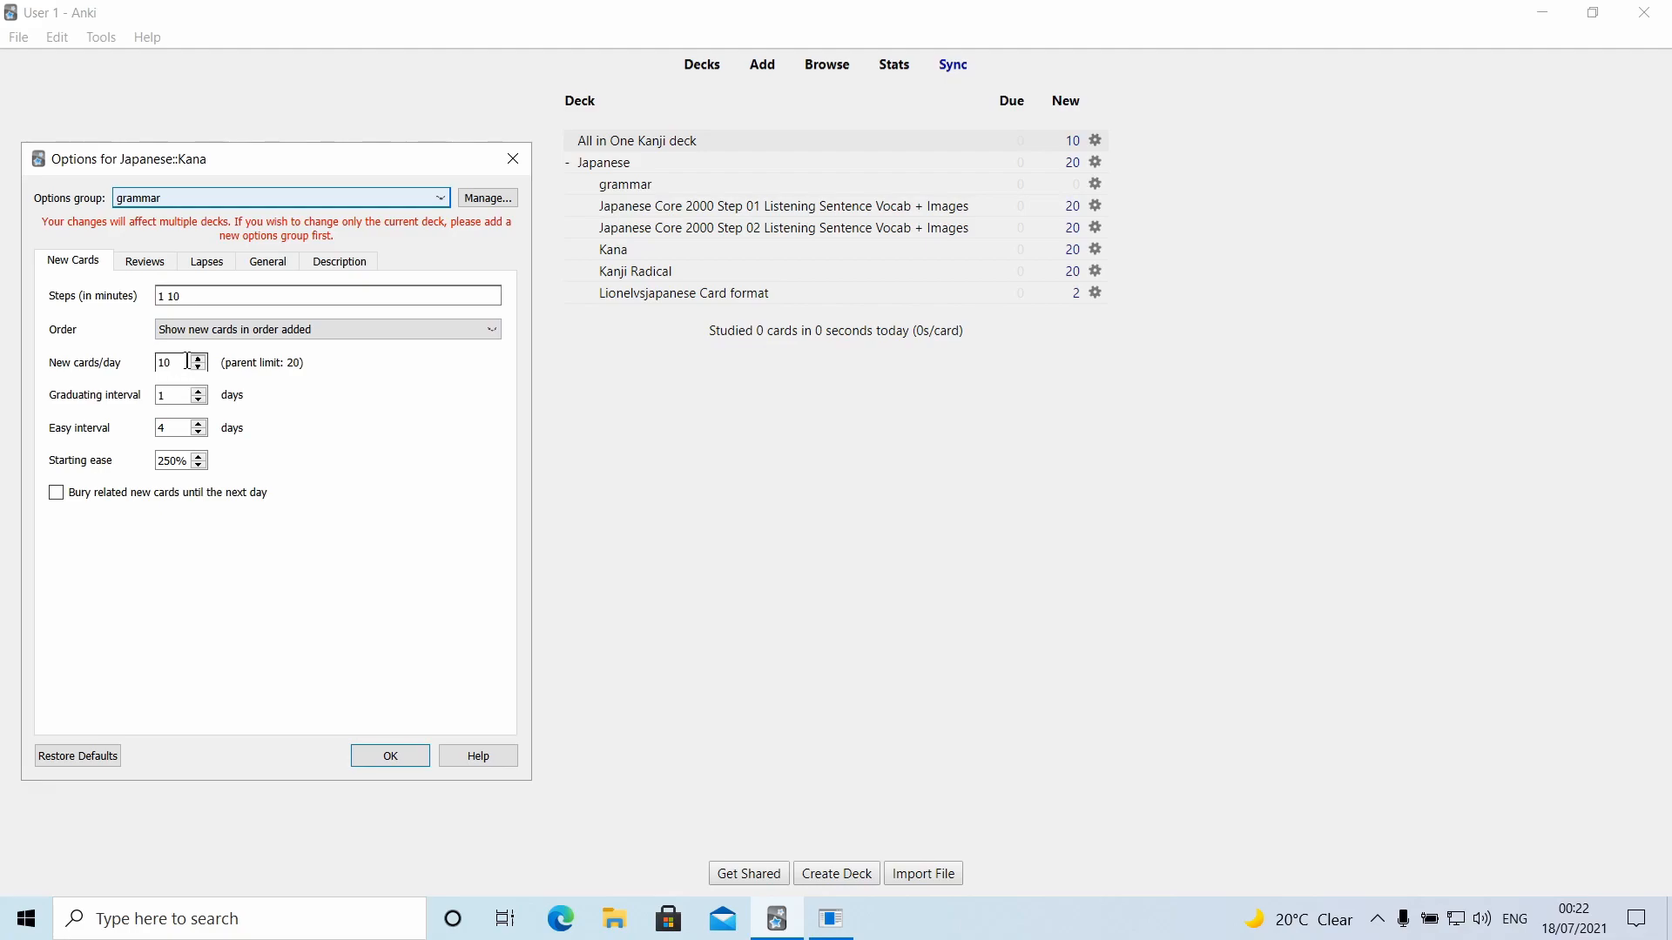
click(377, 757)
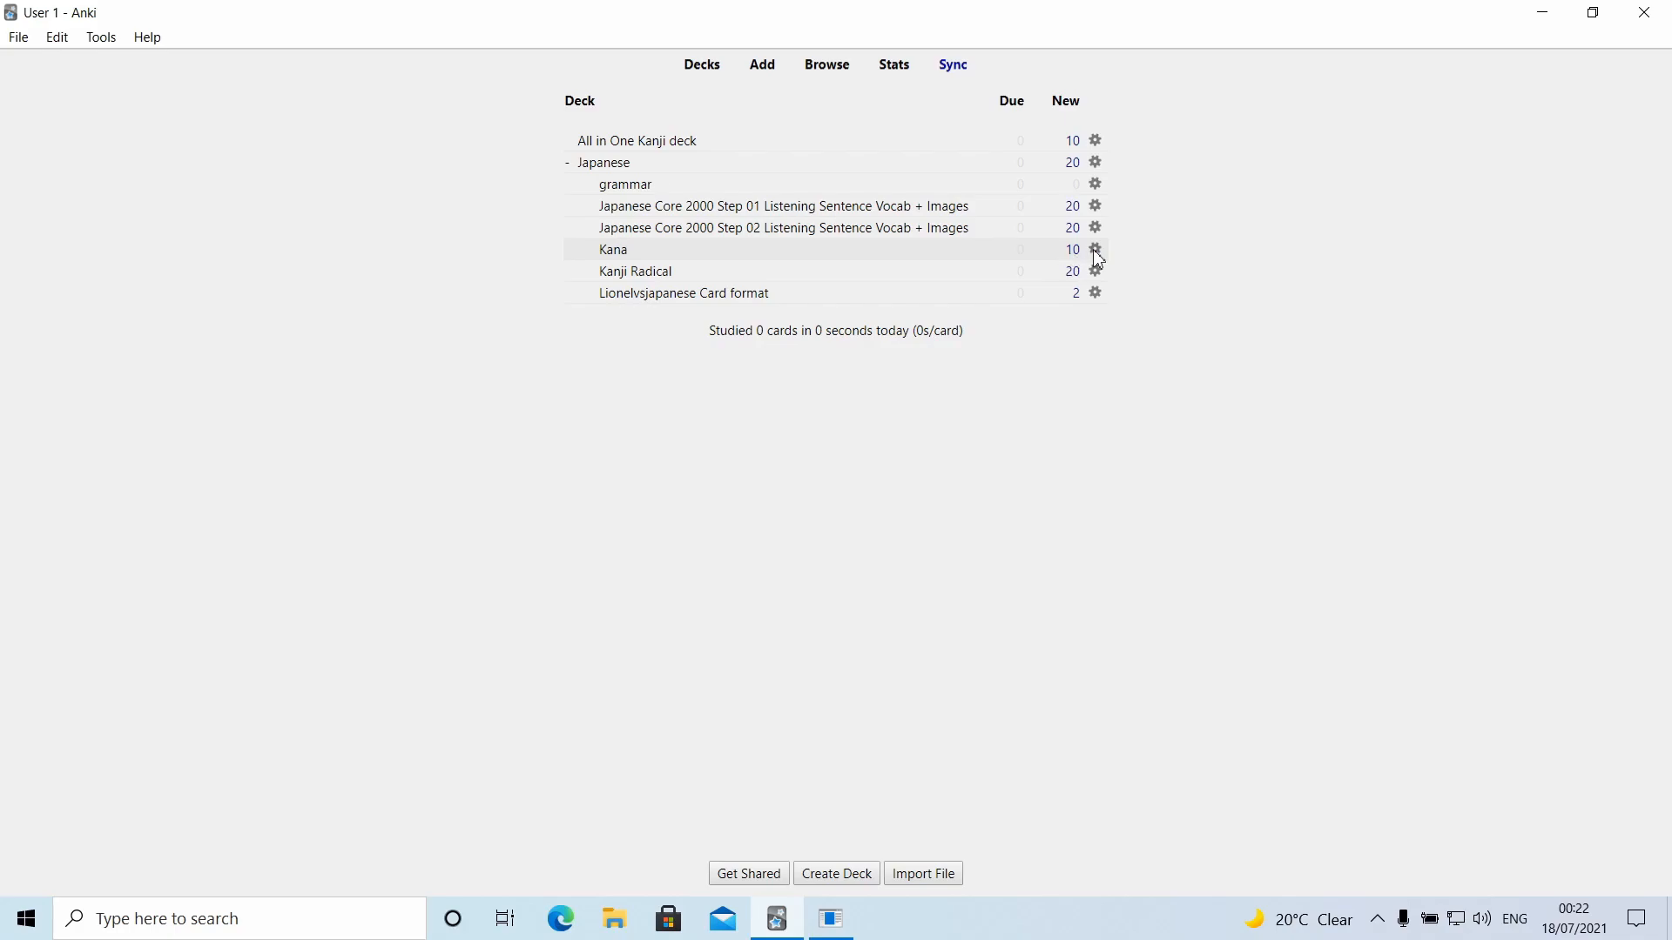
click(1095, 249)
click(1156, 212)
click(1100, 259)
click(1202, 157)
Open the options of the All in One Kanji deck and move the dialog towards the middle of the window
click(1096, 141)
click(1138, 173)
drag(272, 174, 620, 164)
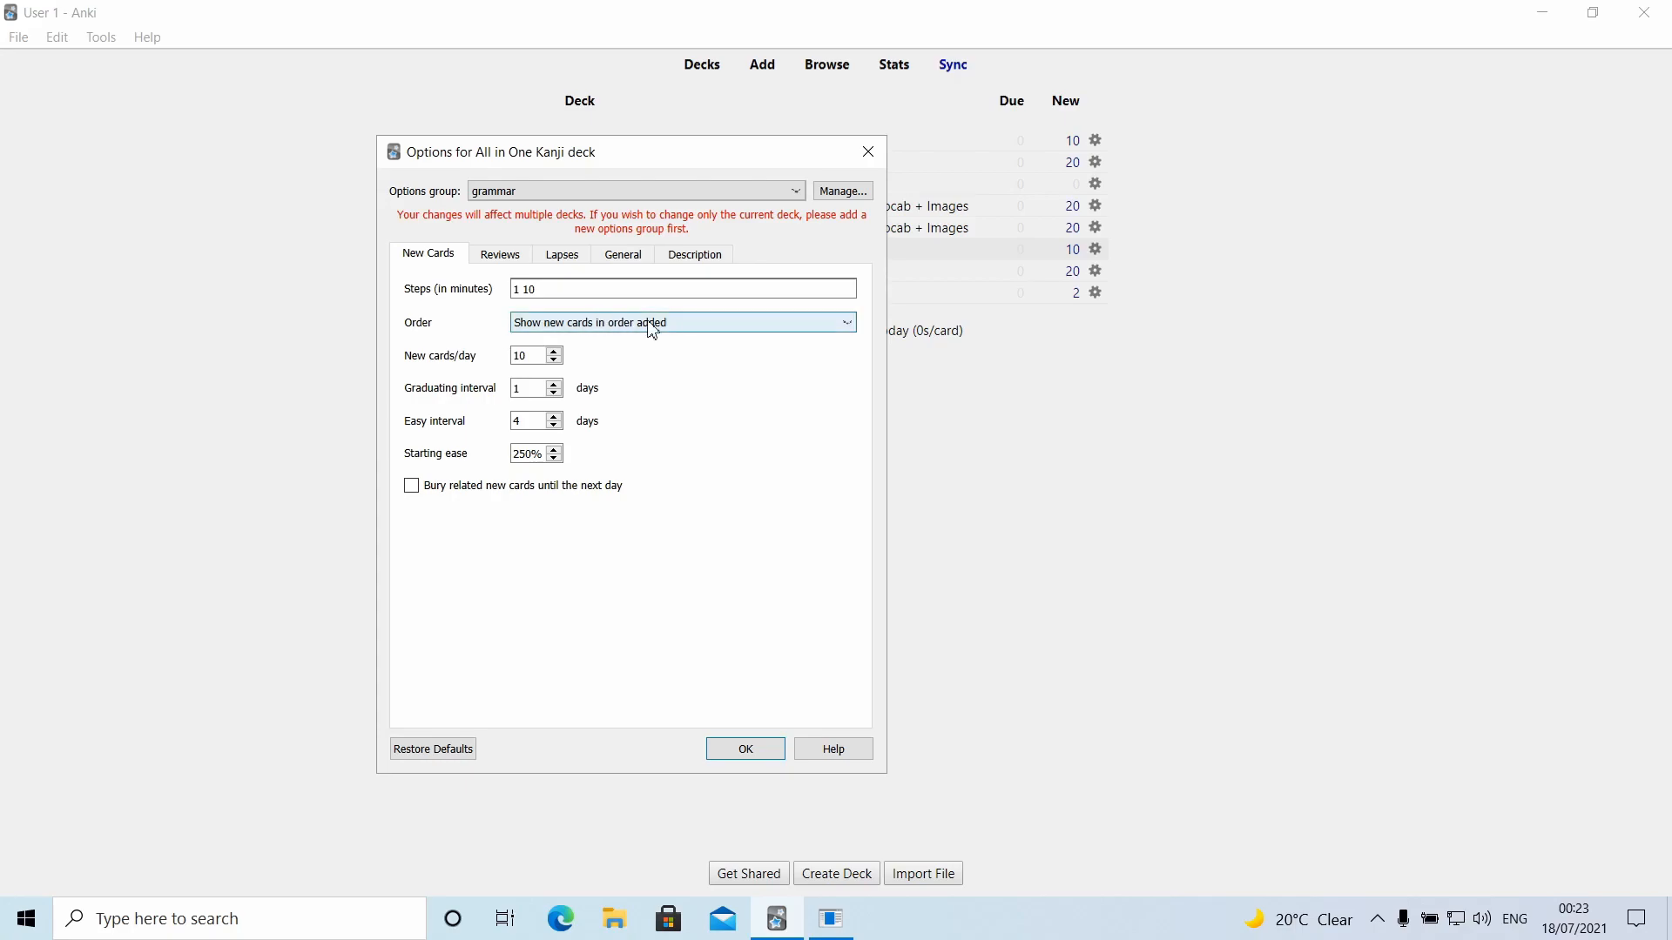
Try showing new cards in random order in the grammar options group, and restore the order added
click(615, 325)
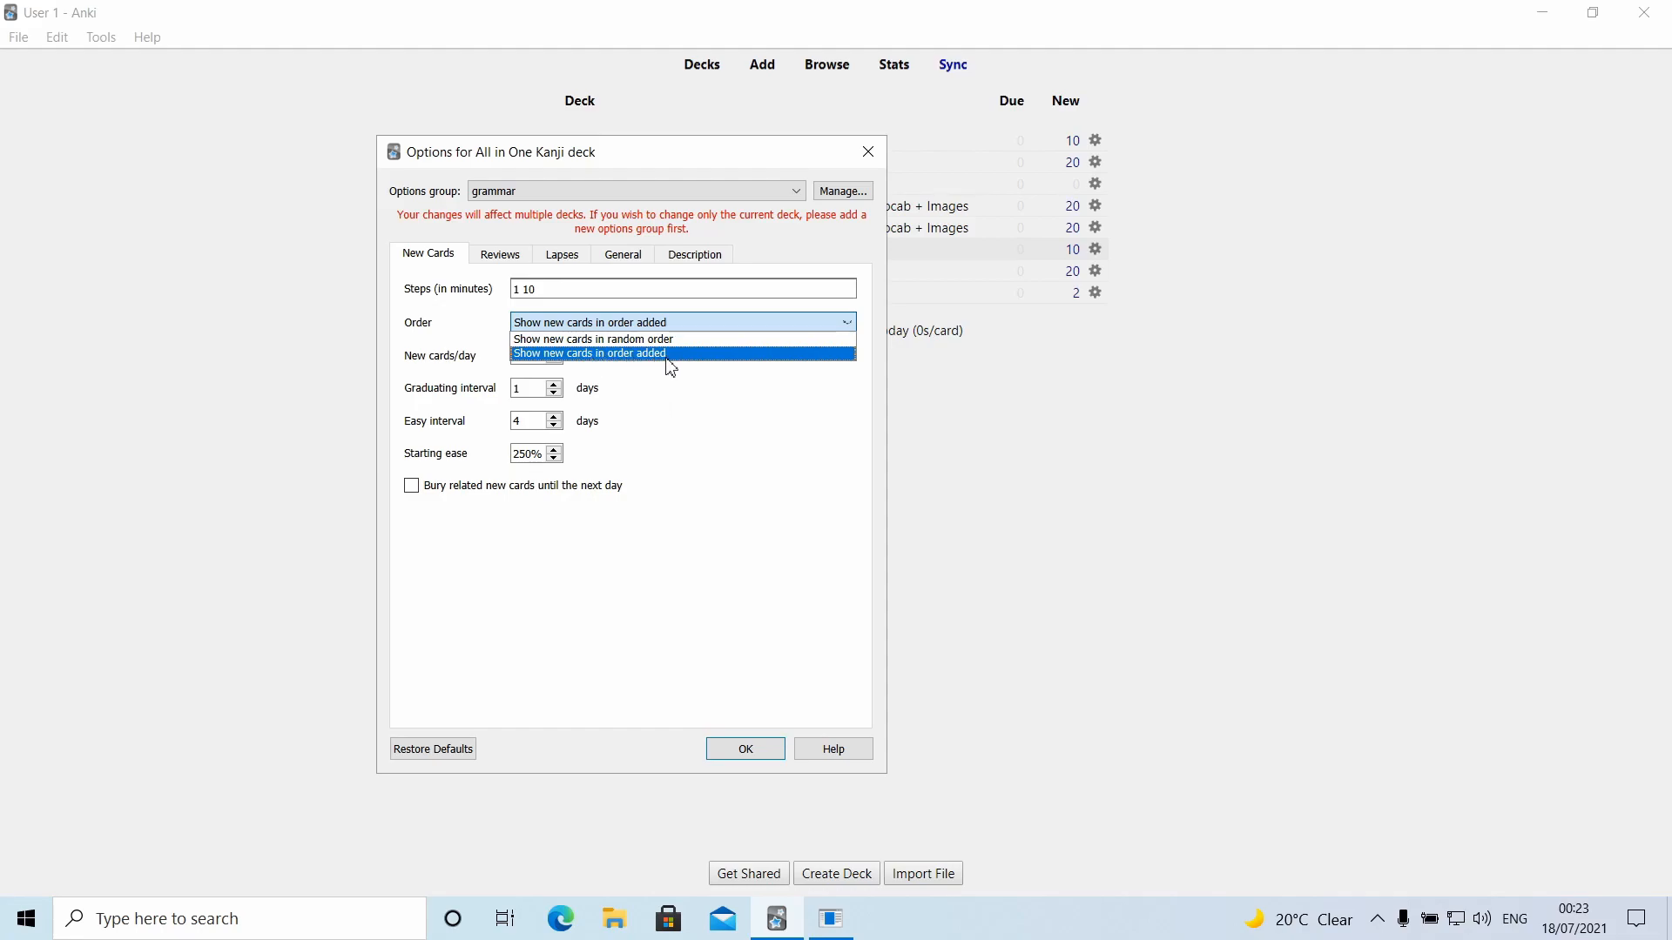
click(616, 339)
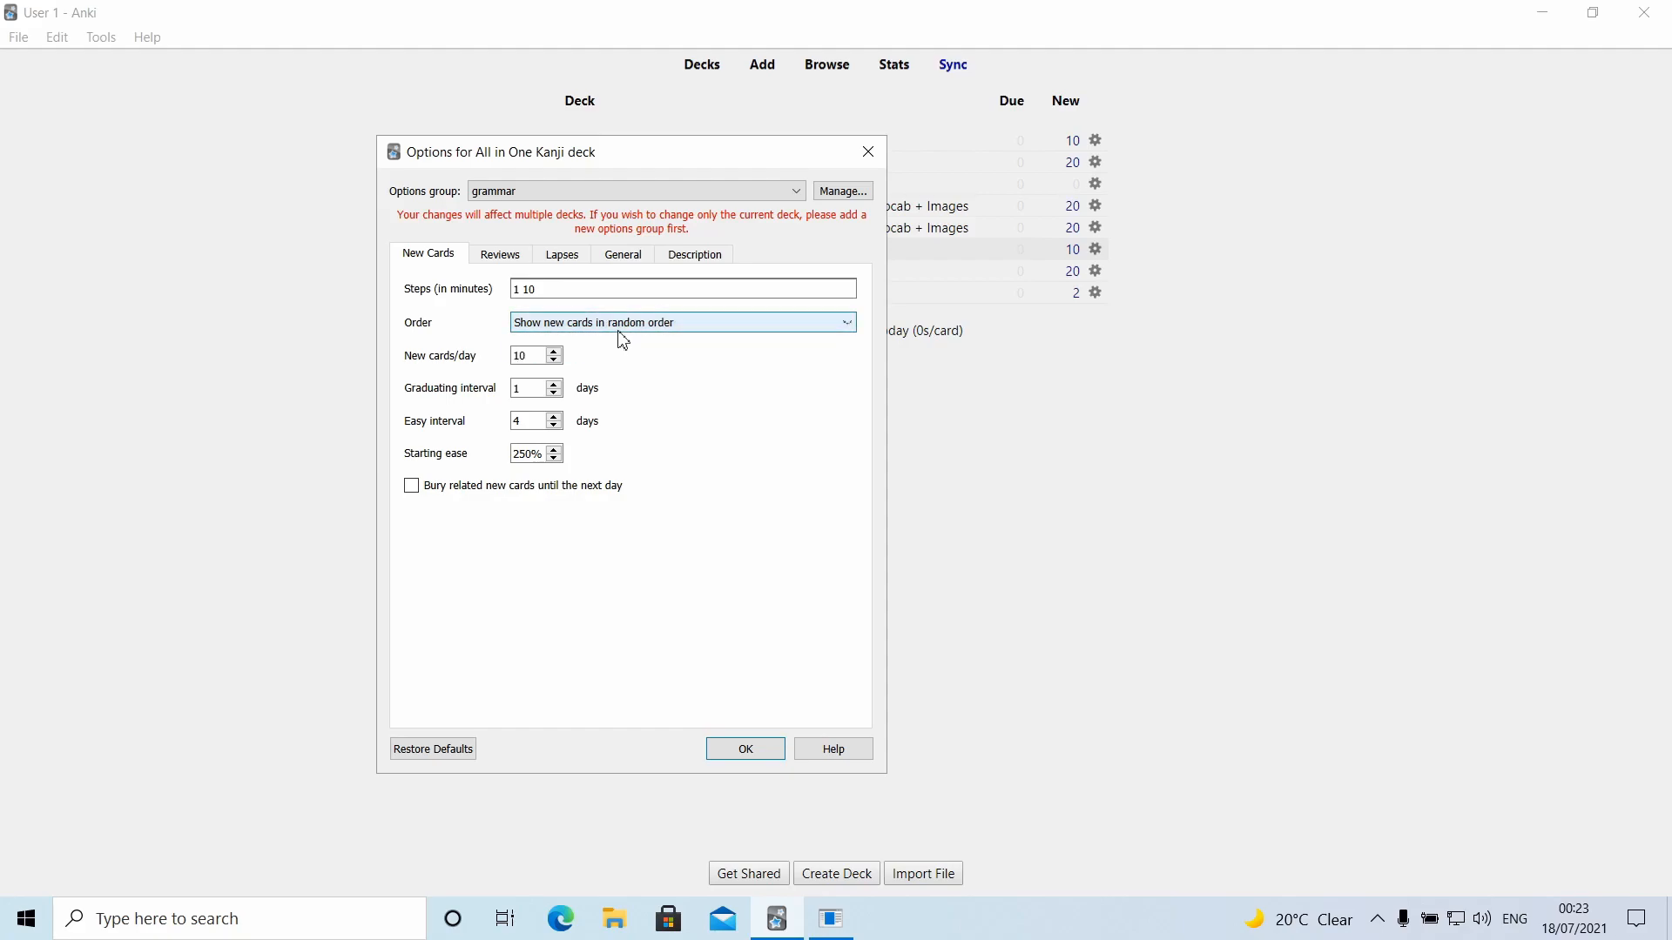
click(616, 327)
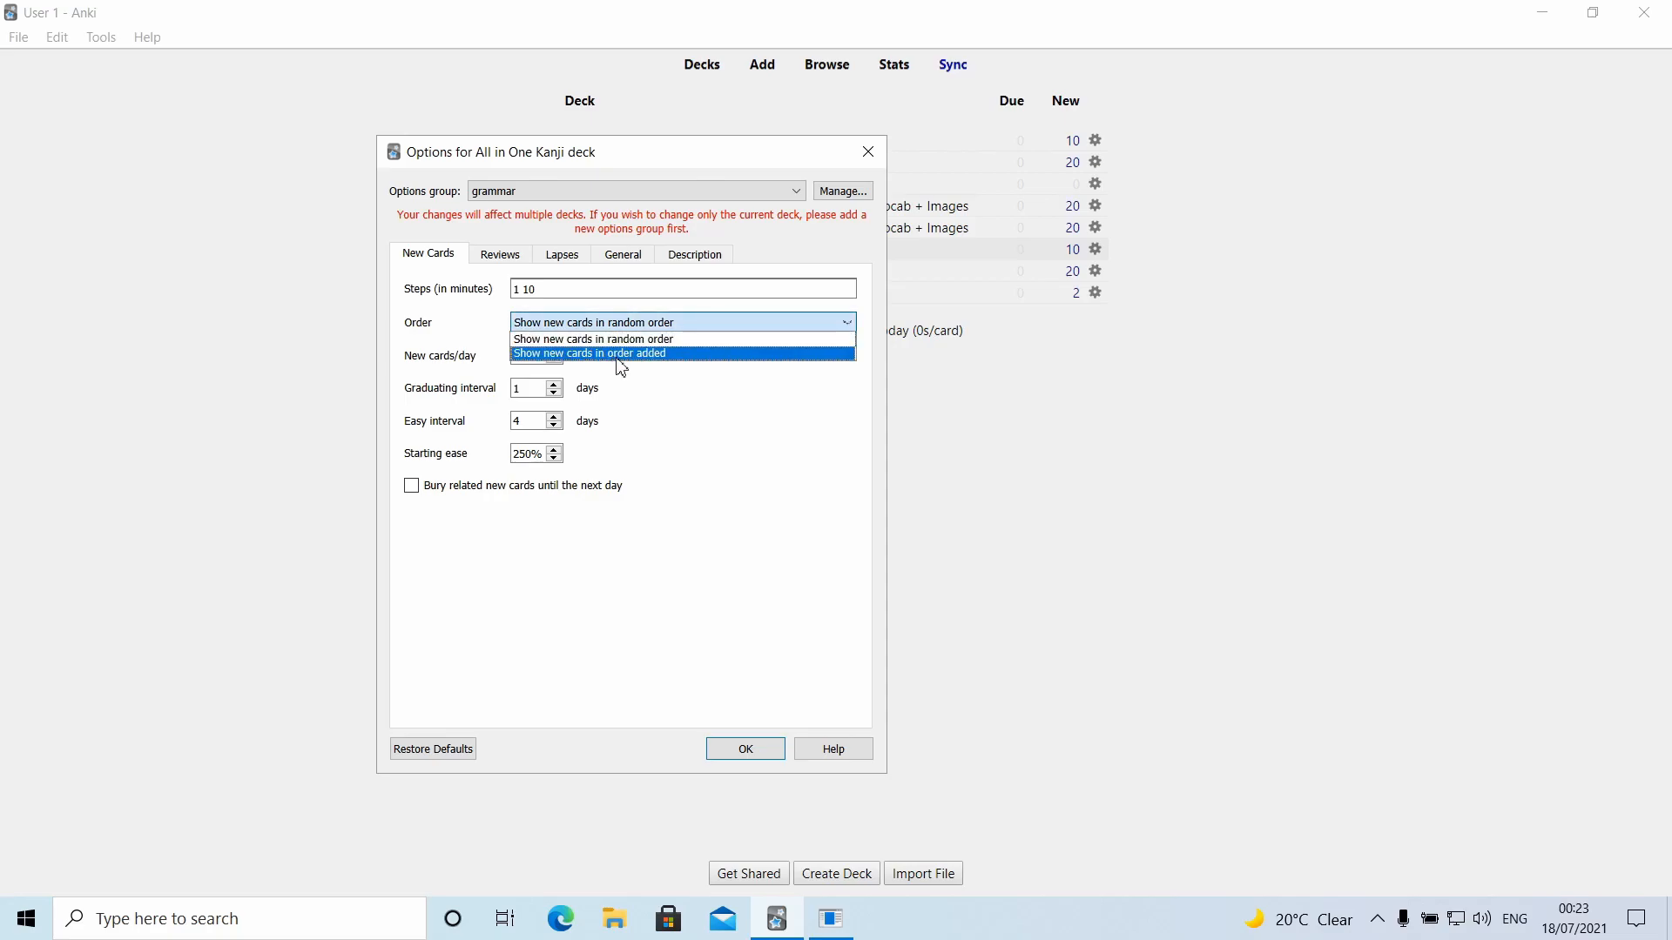
click(636, 354)
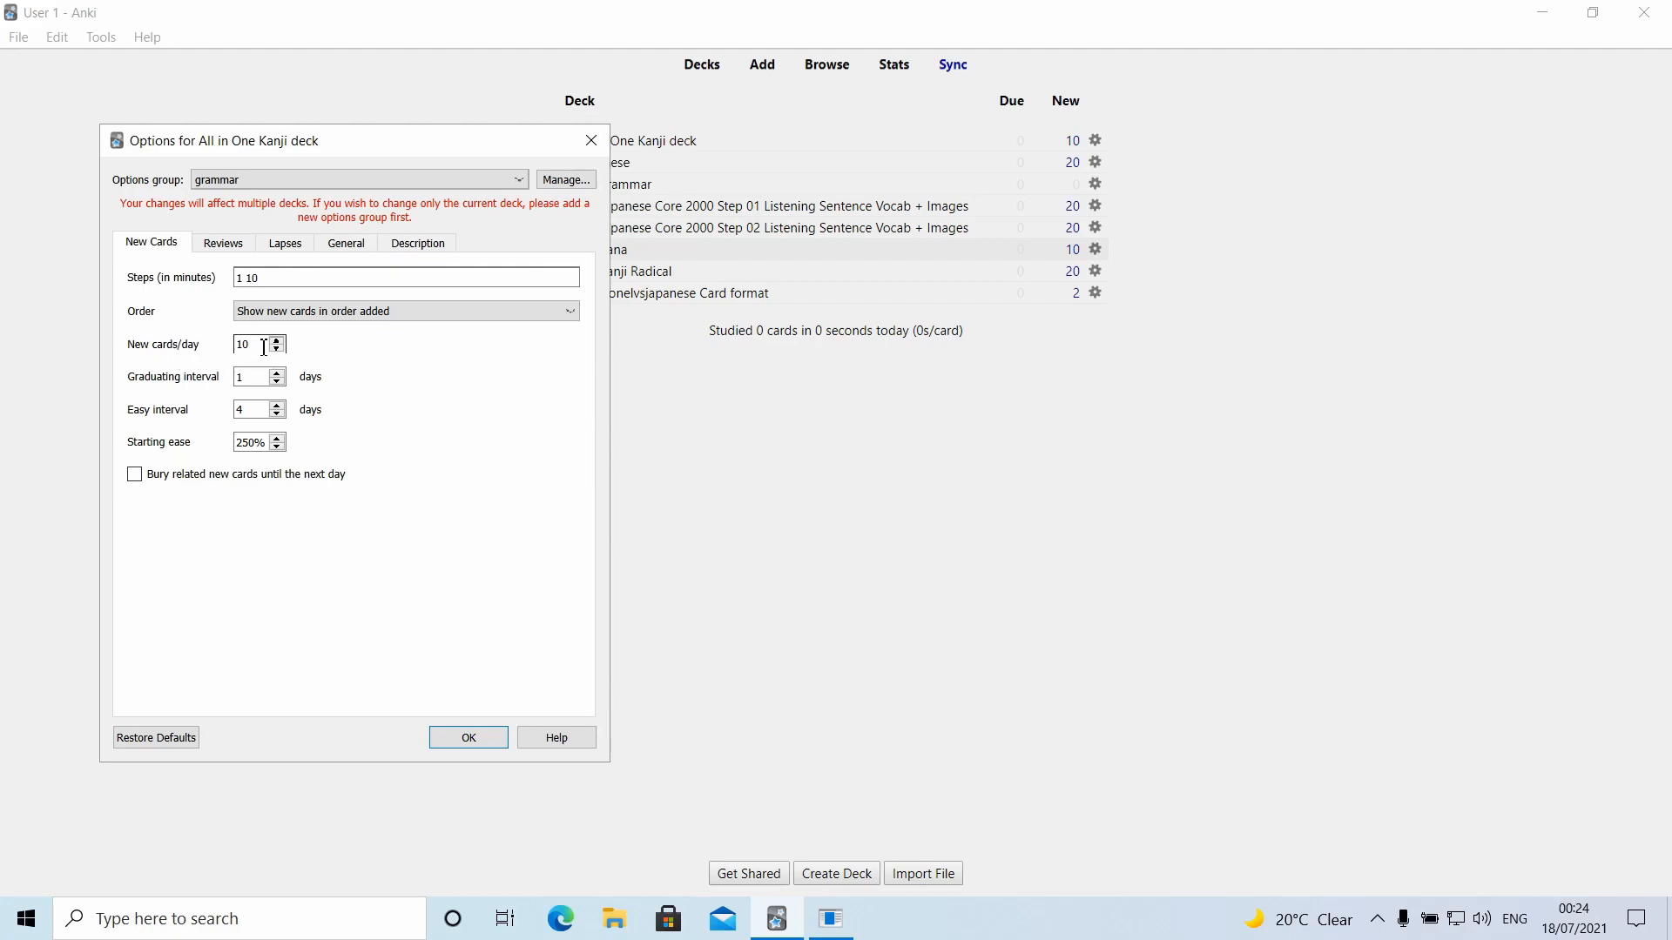
Move the options dialog clear of the deck list and set the grammar group's new cards per day to 20
drag(323, 146, 280, 145)
drag(214, 343, 153, 344)
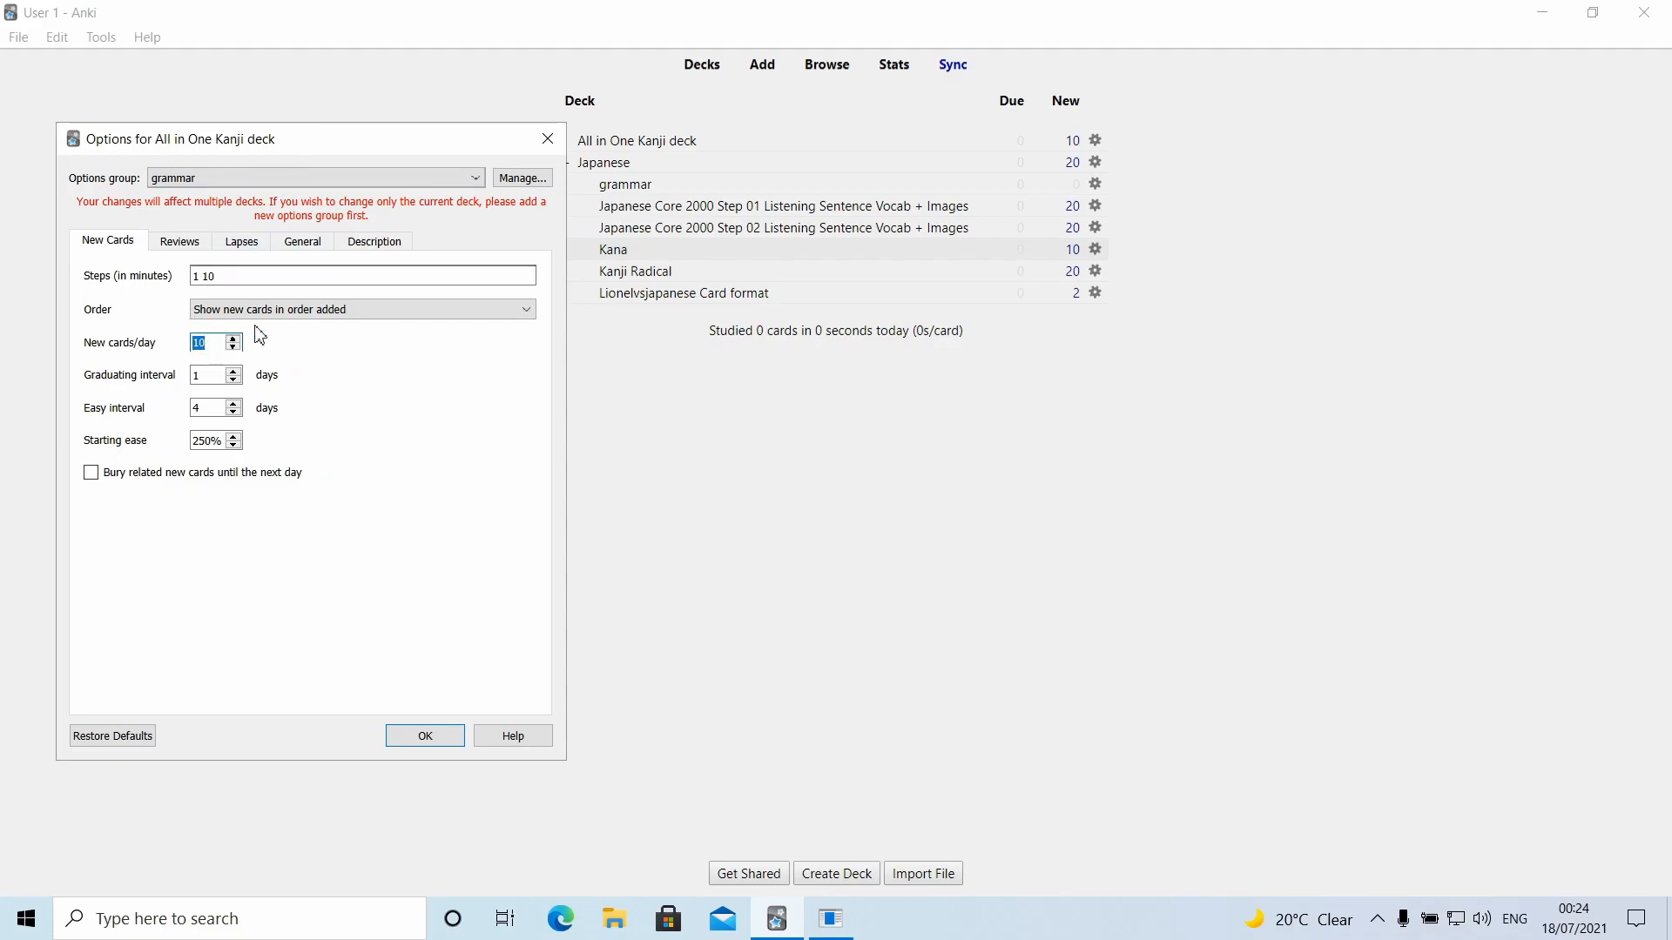
drag(310, 150, 268, 140)
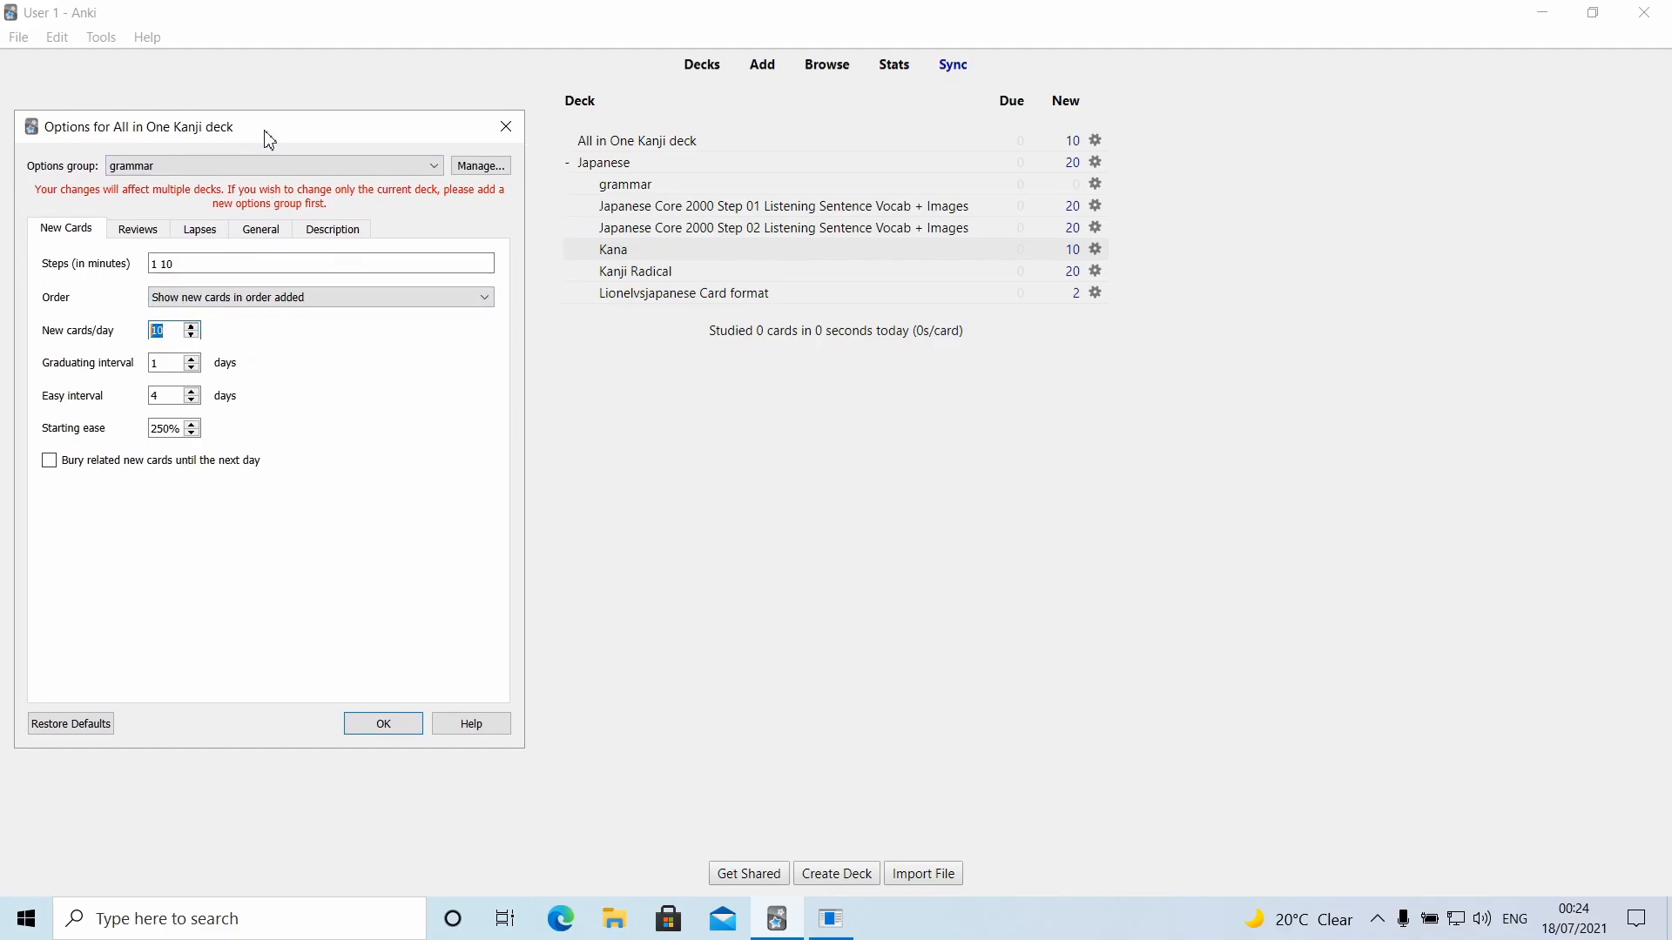
click(172, 333)
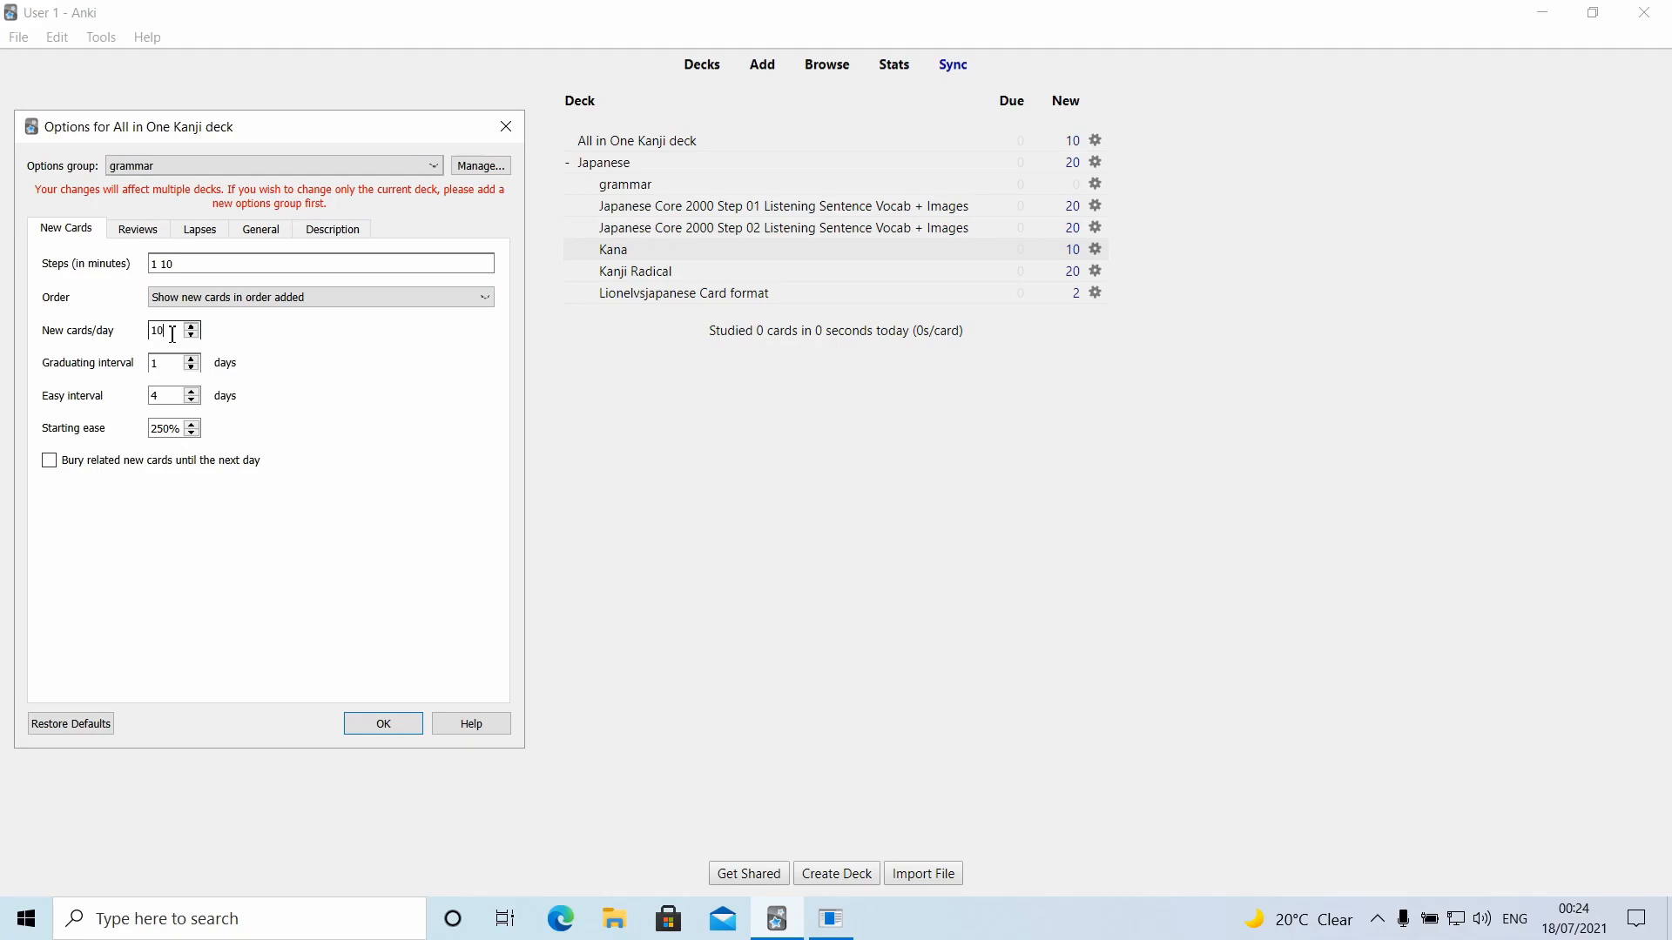
drag(172, 333, 139, 328)
key(Down)
key(BackSpace)
key(BackSpace)
drag(173, 330, 146, 331)
Set the grammar options group's maximum reviews per day to 9999
click(136, 233)
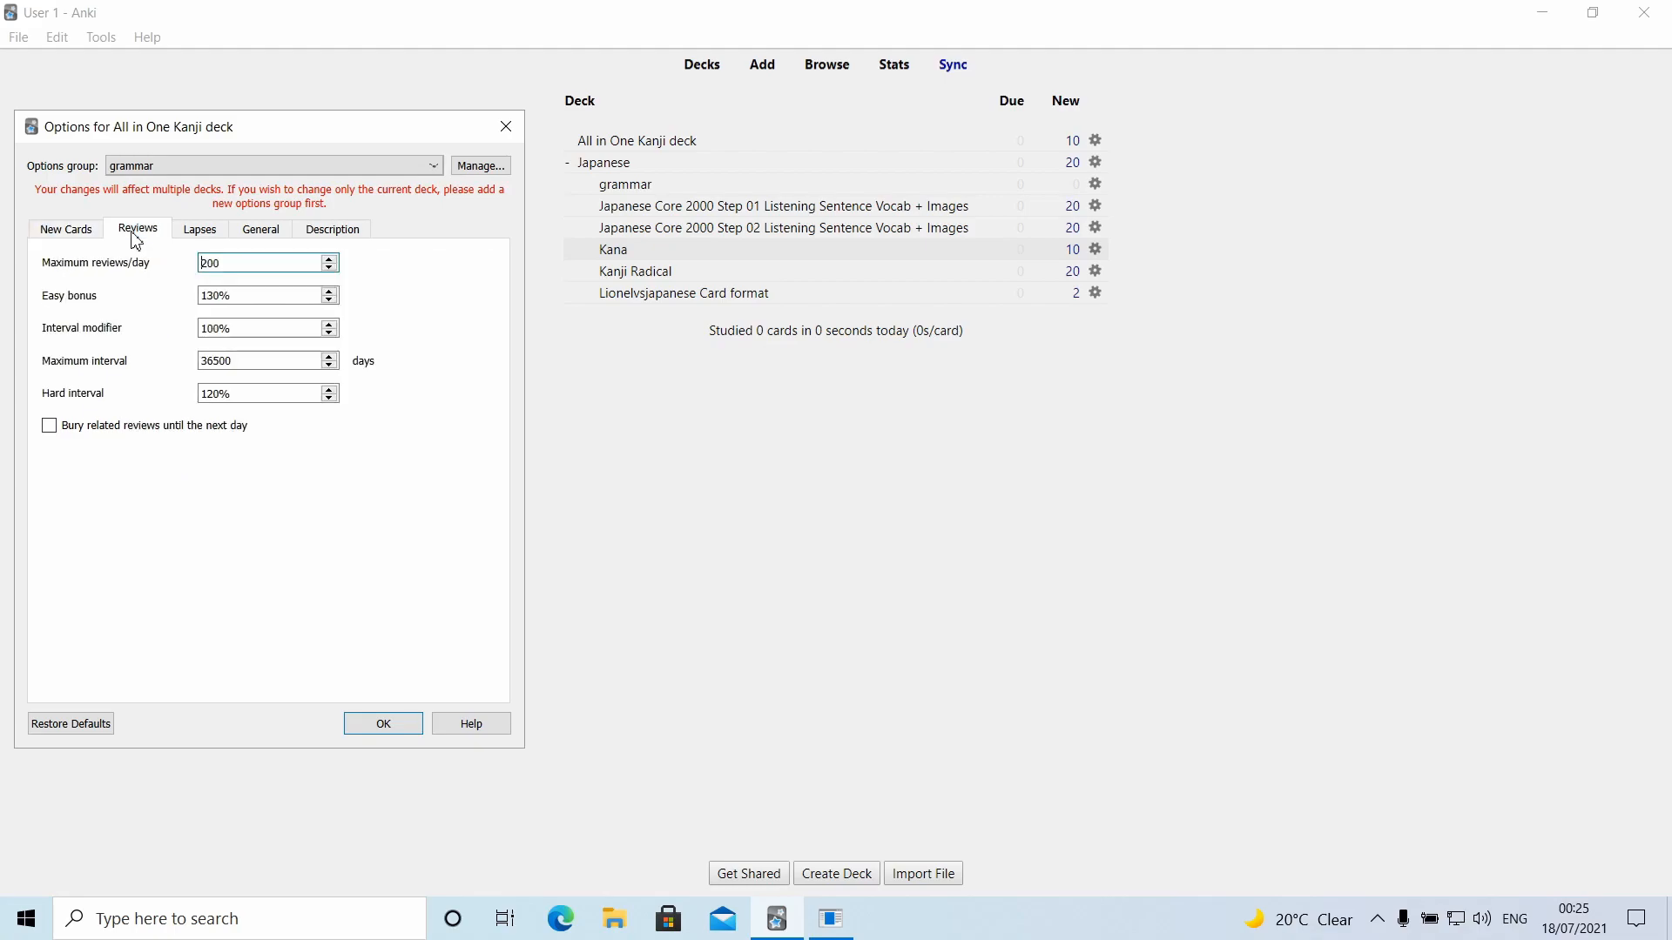
click(254, 263)
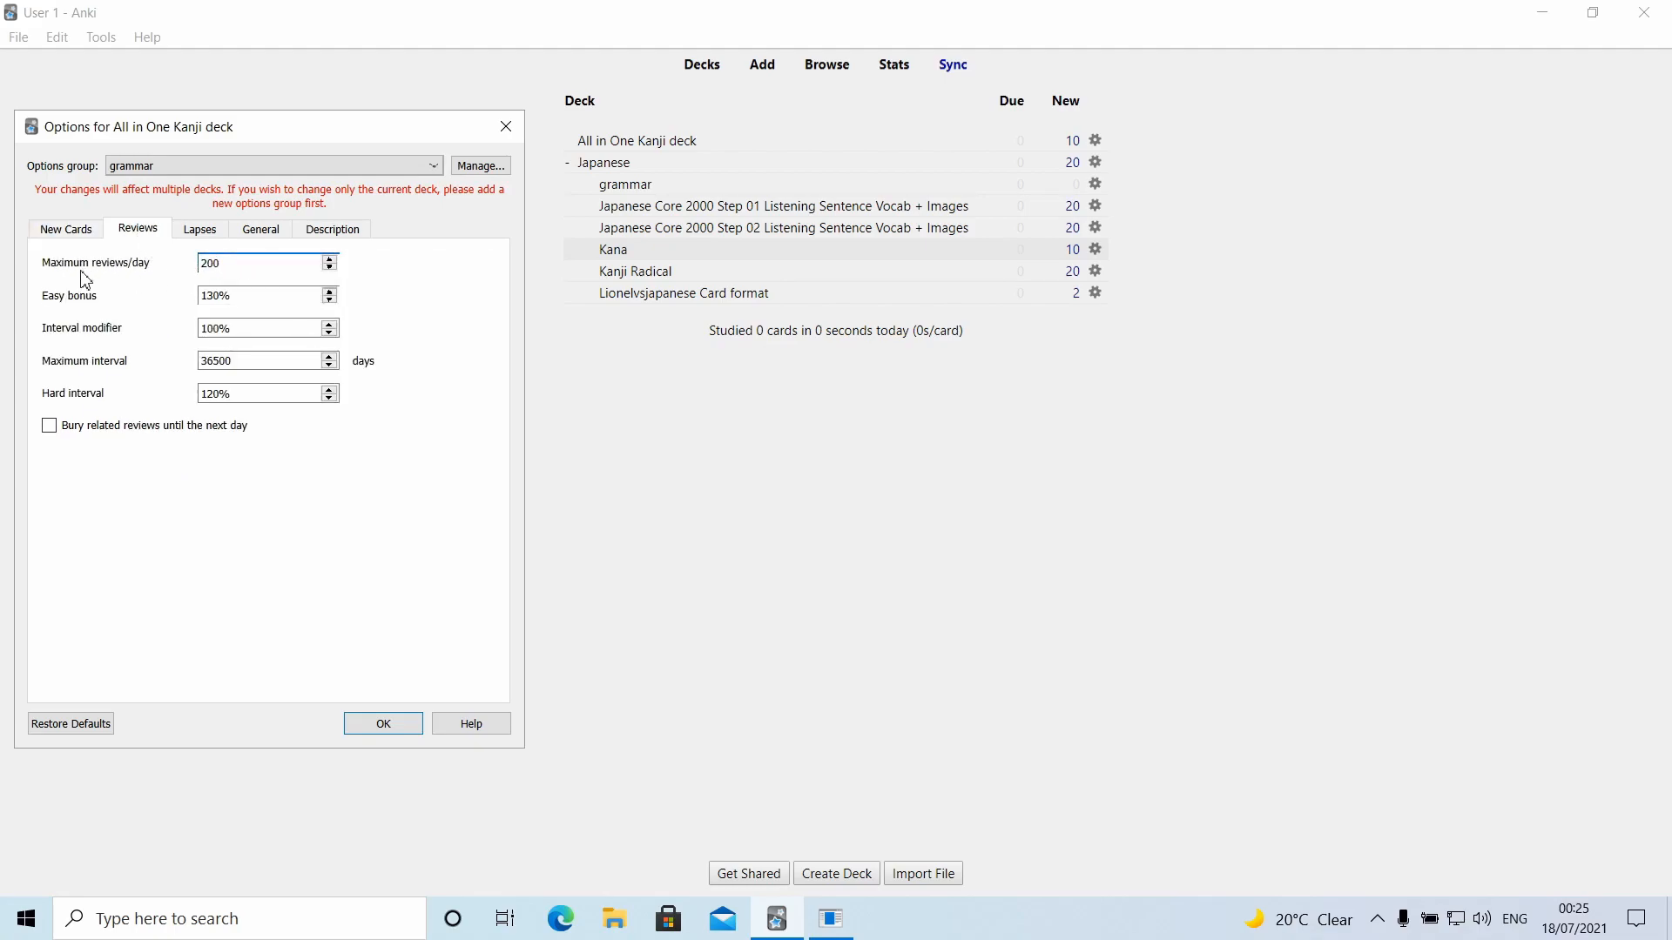
double_click(234, 264)
text(99)
drag(247, 263, 171, 262)
text(50)
drag(214, 265, 193, 273)
text(999)
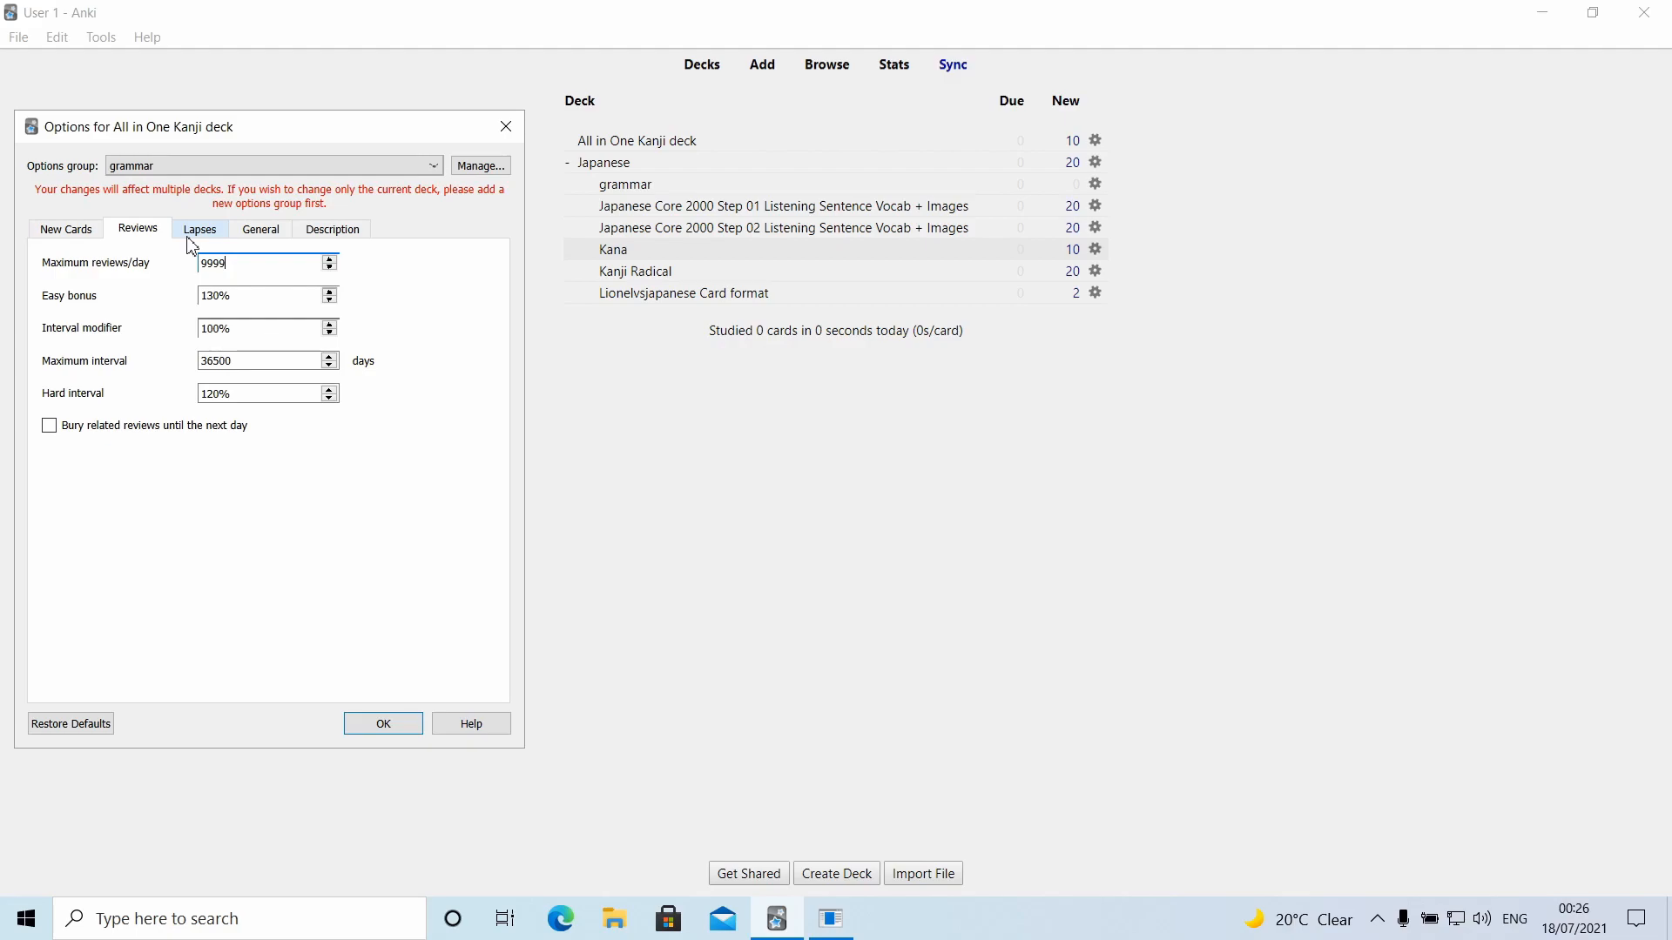
Review the grammar group's new card, review, lapse, general and description settings, and save the All in One Kanji deck options
click(97, 230)
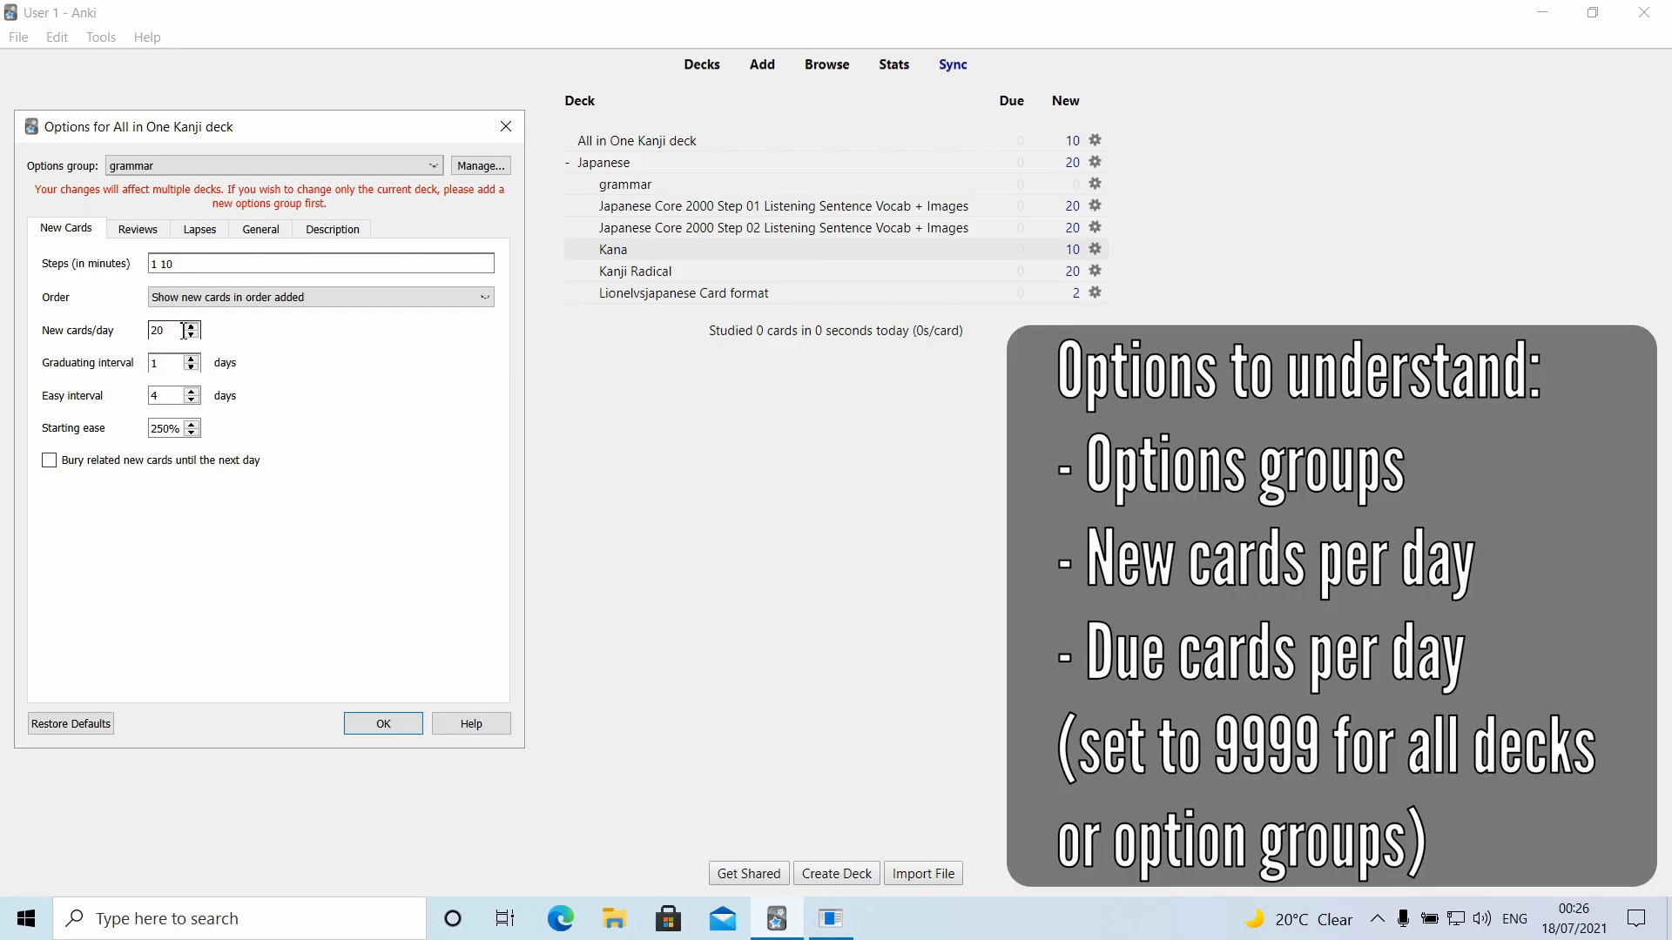
click(148, 231)
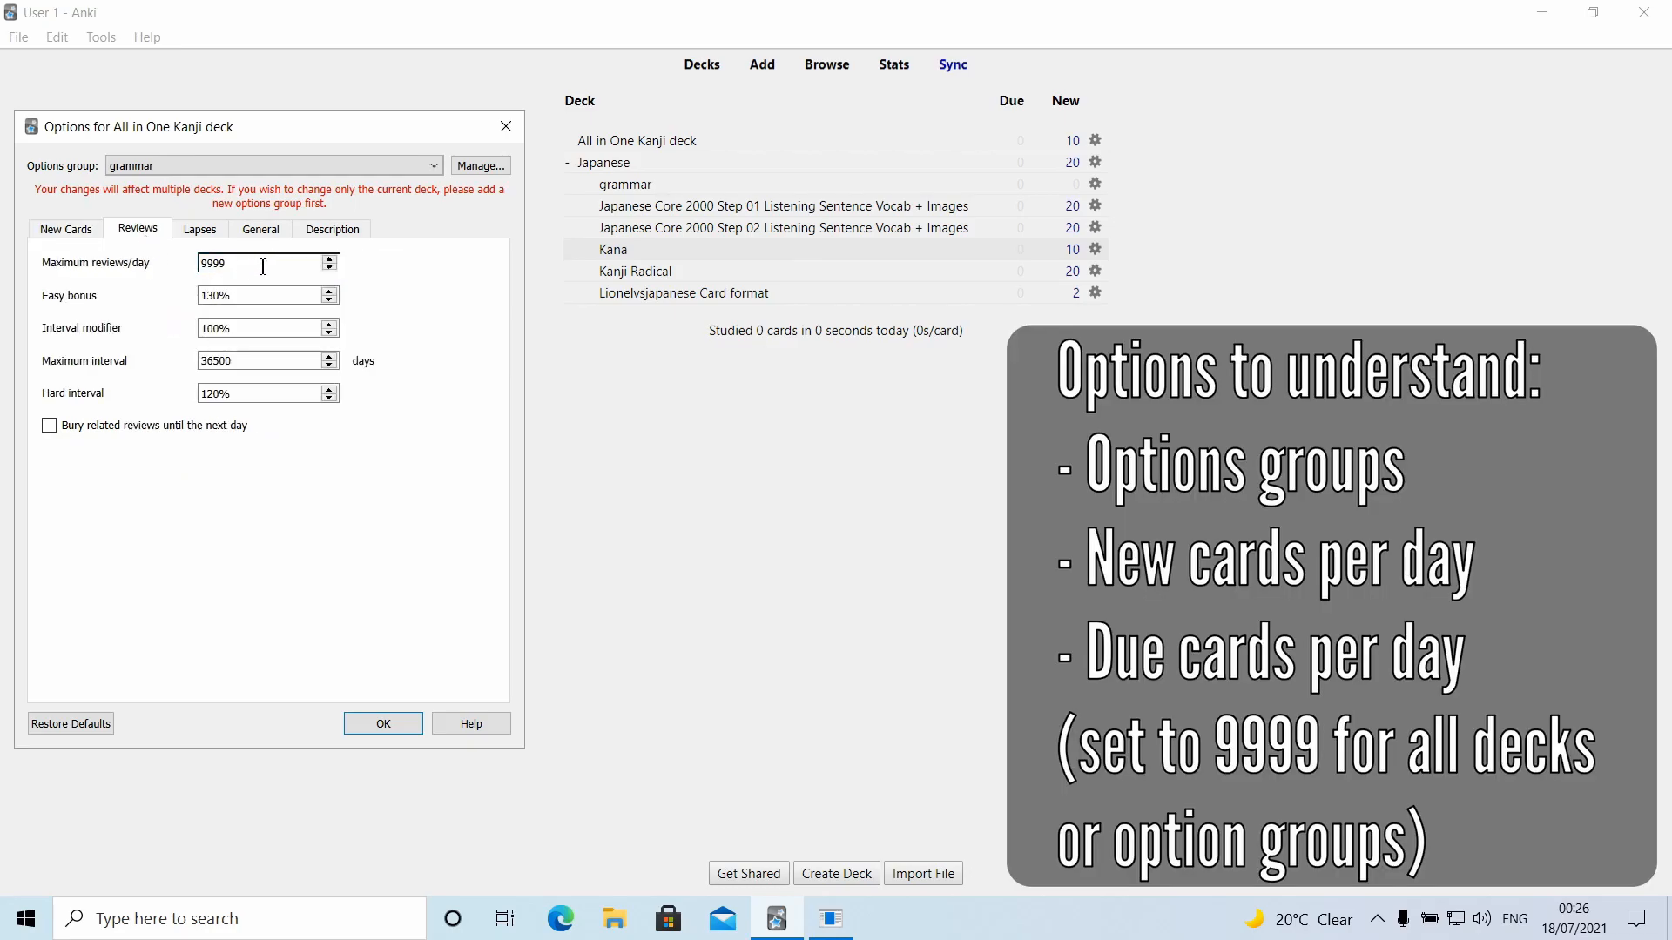
click(200, 230)
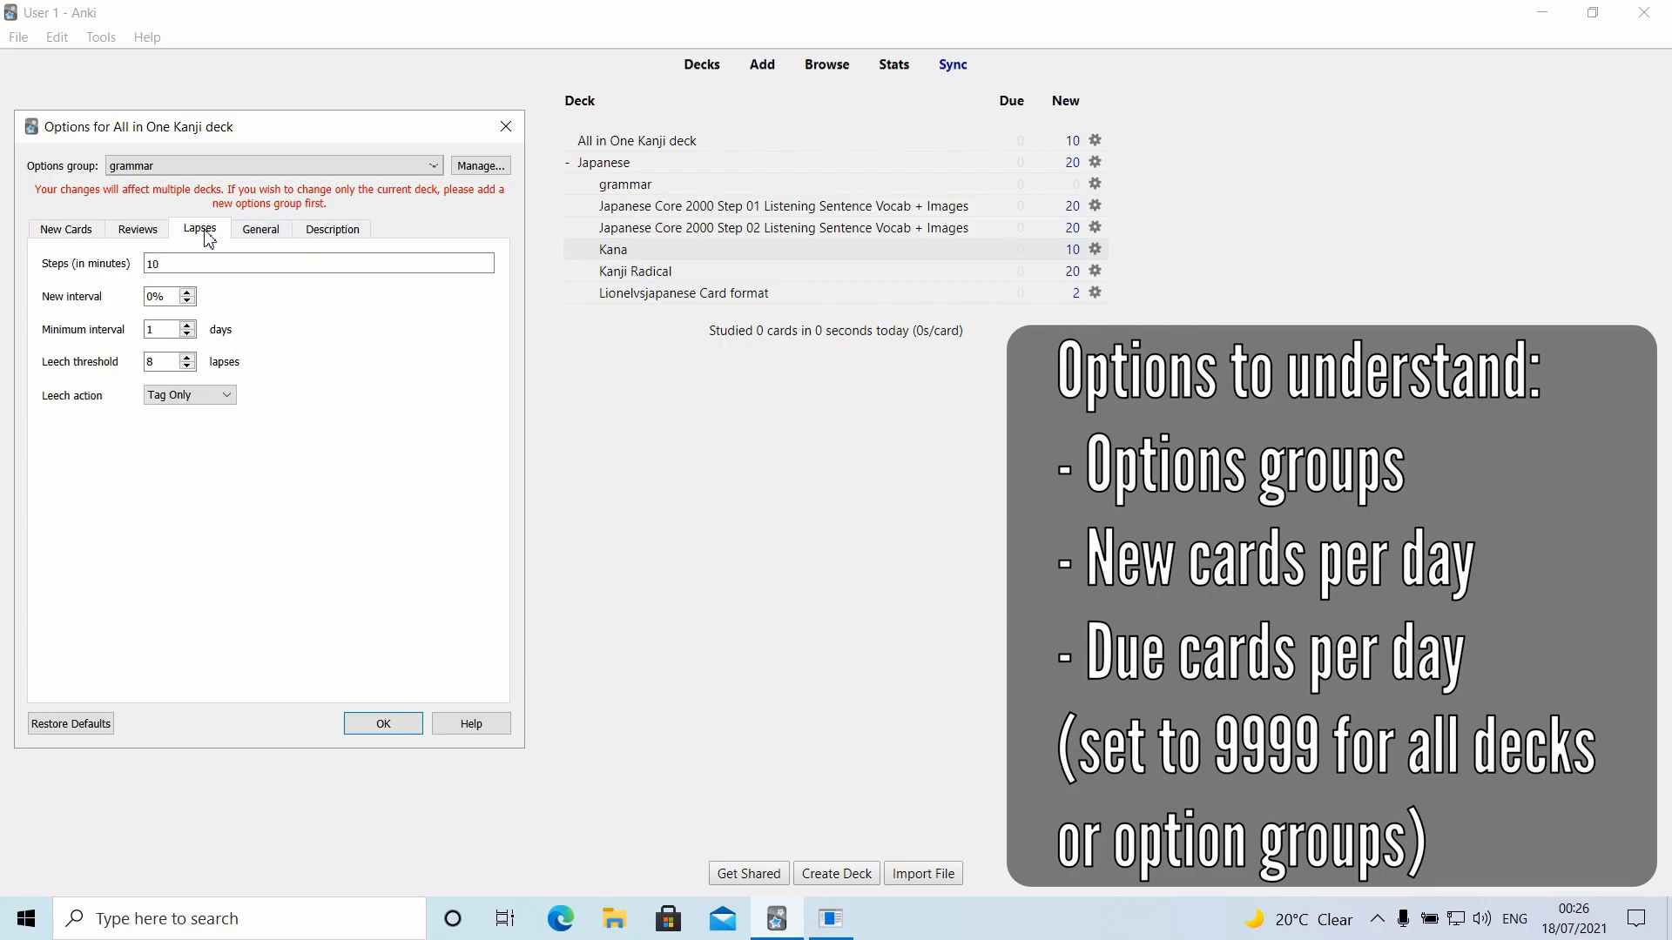
click(250, 233)
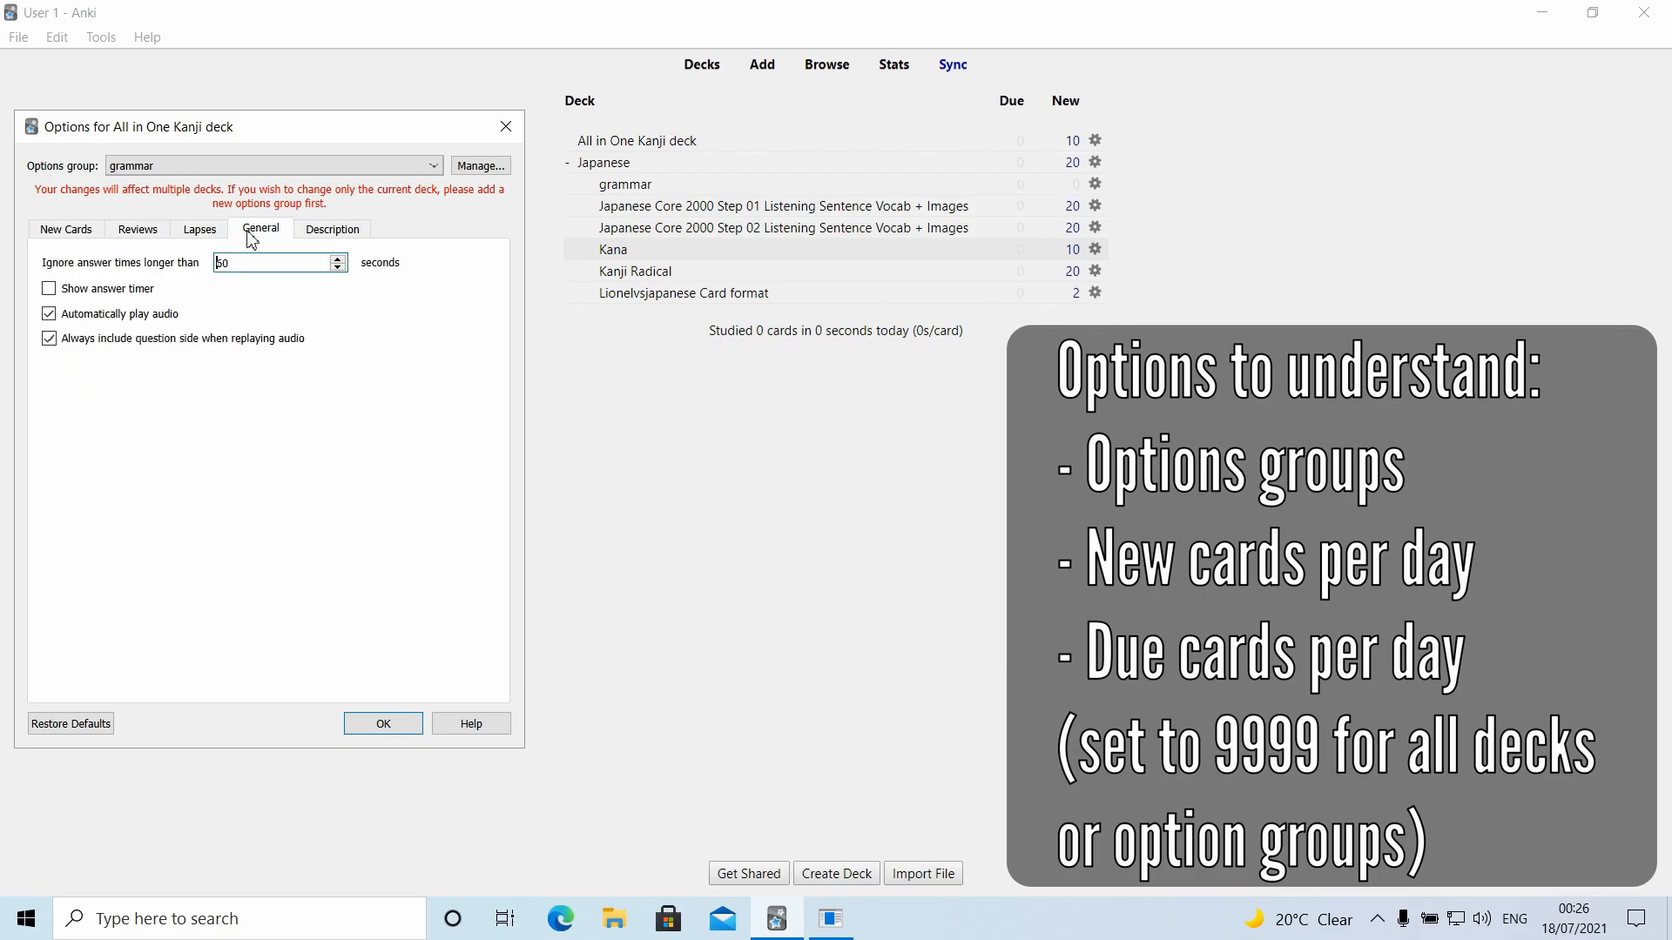
click(323, 232)
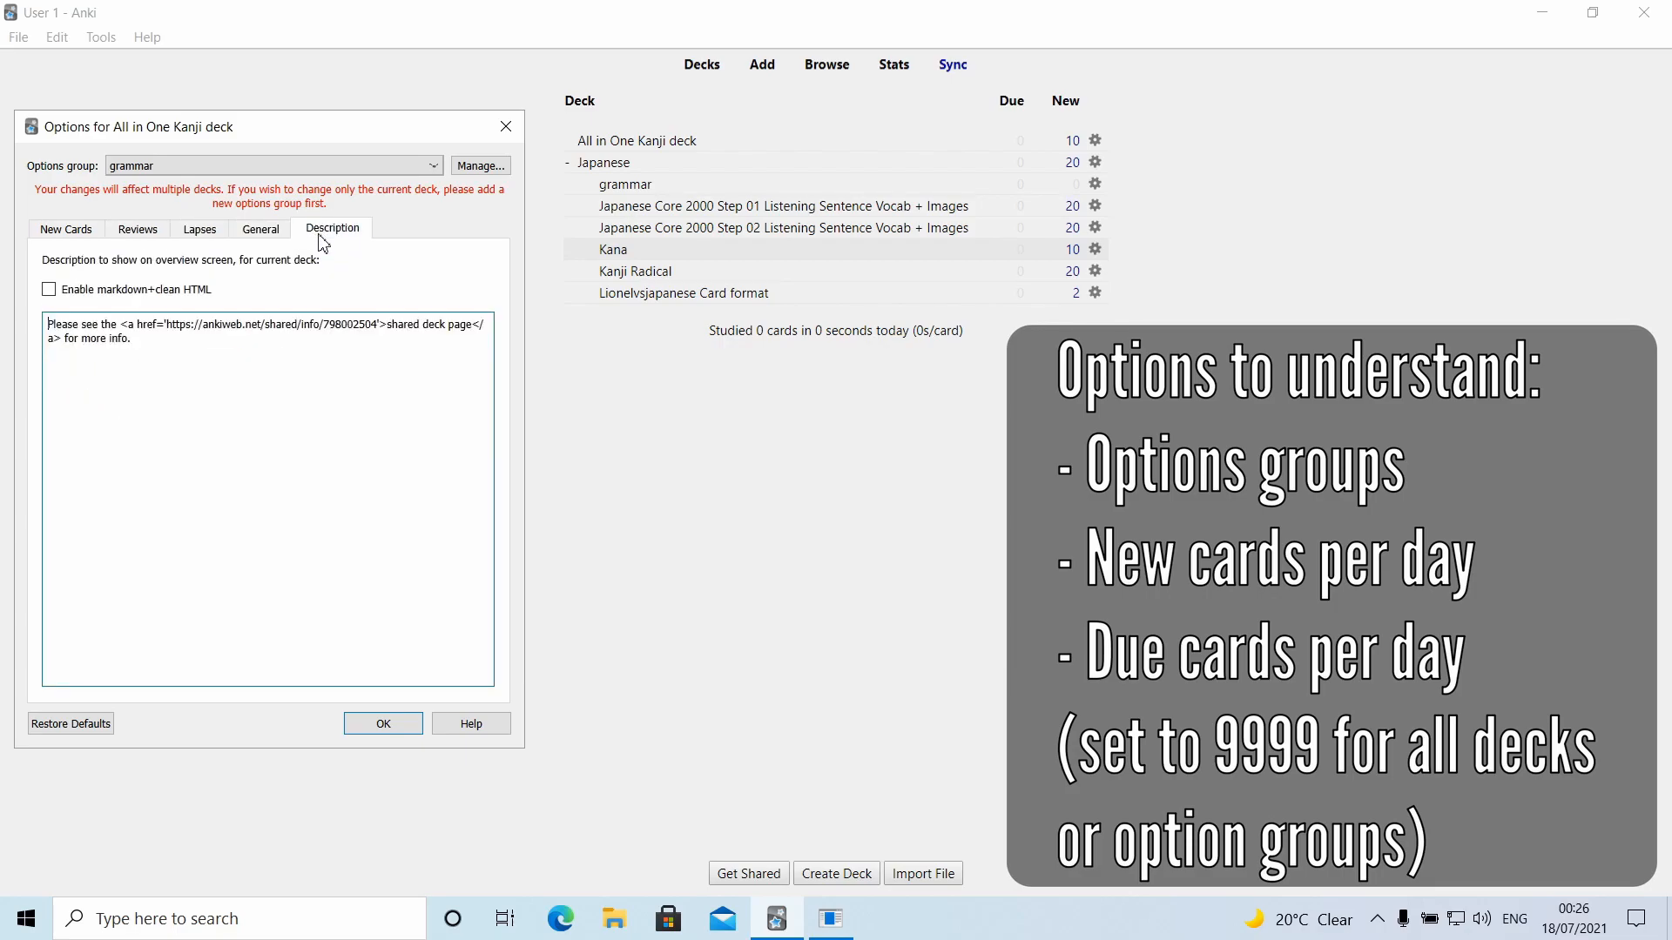
click(478, 165)
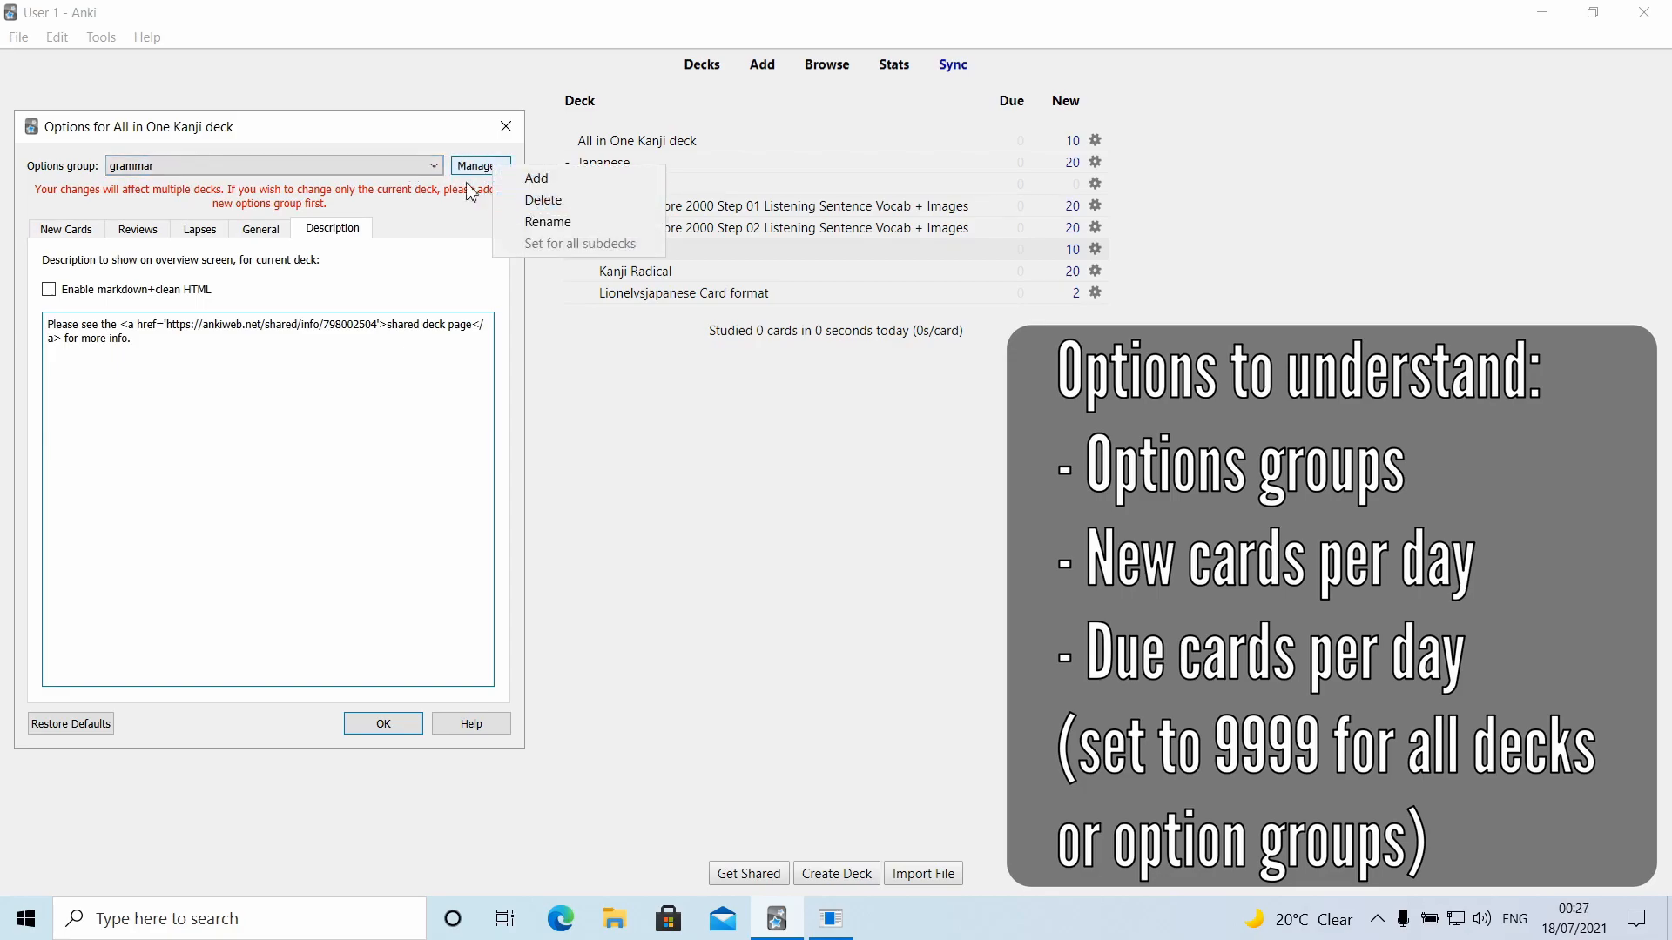
click(438, 167)
click(441, 165)
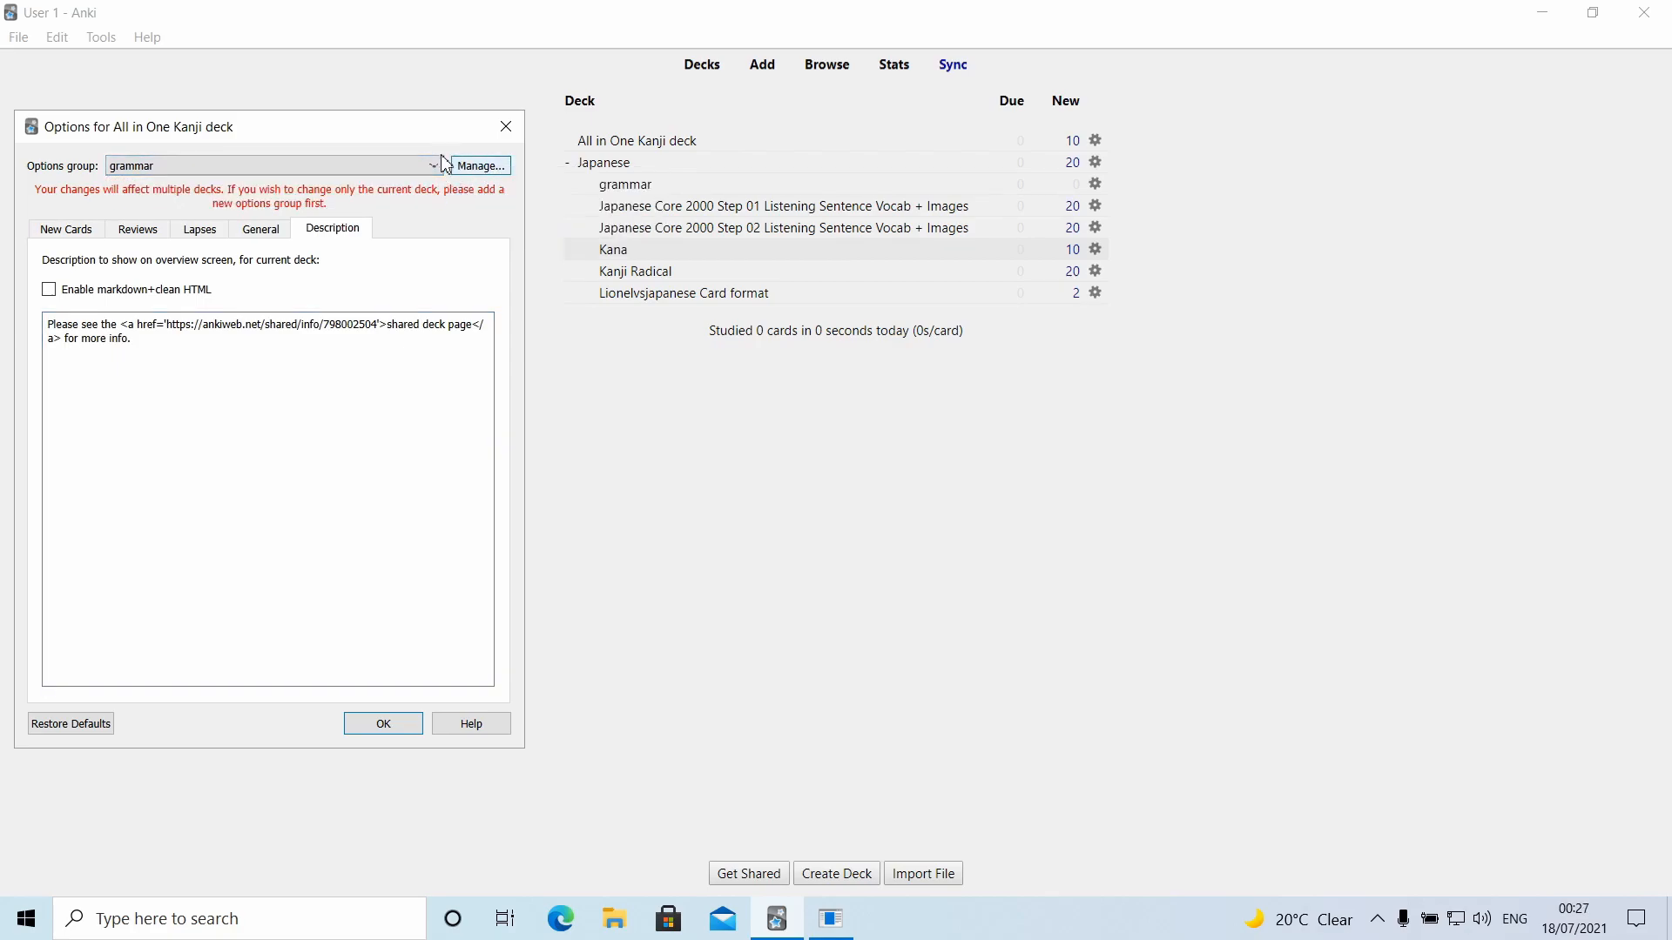
click(383, 726)
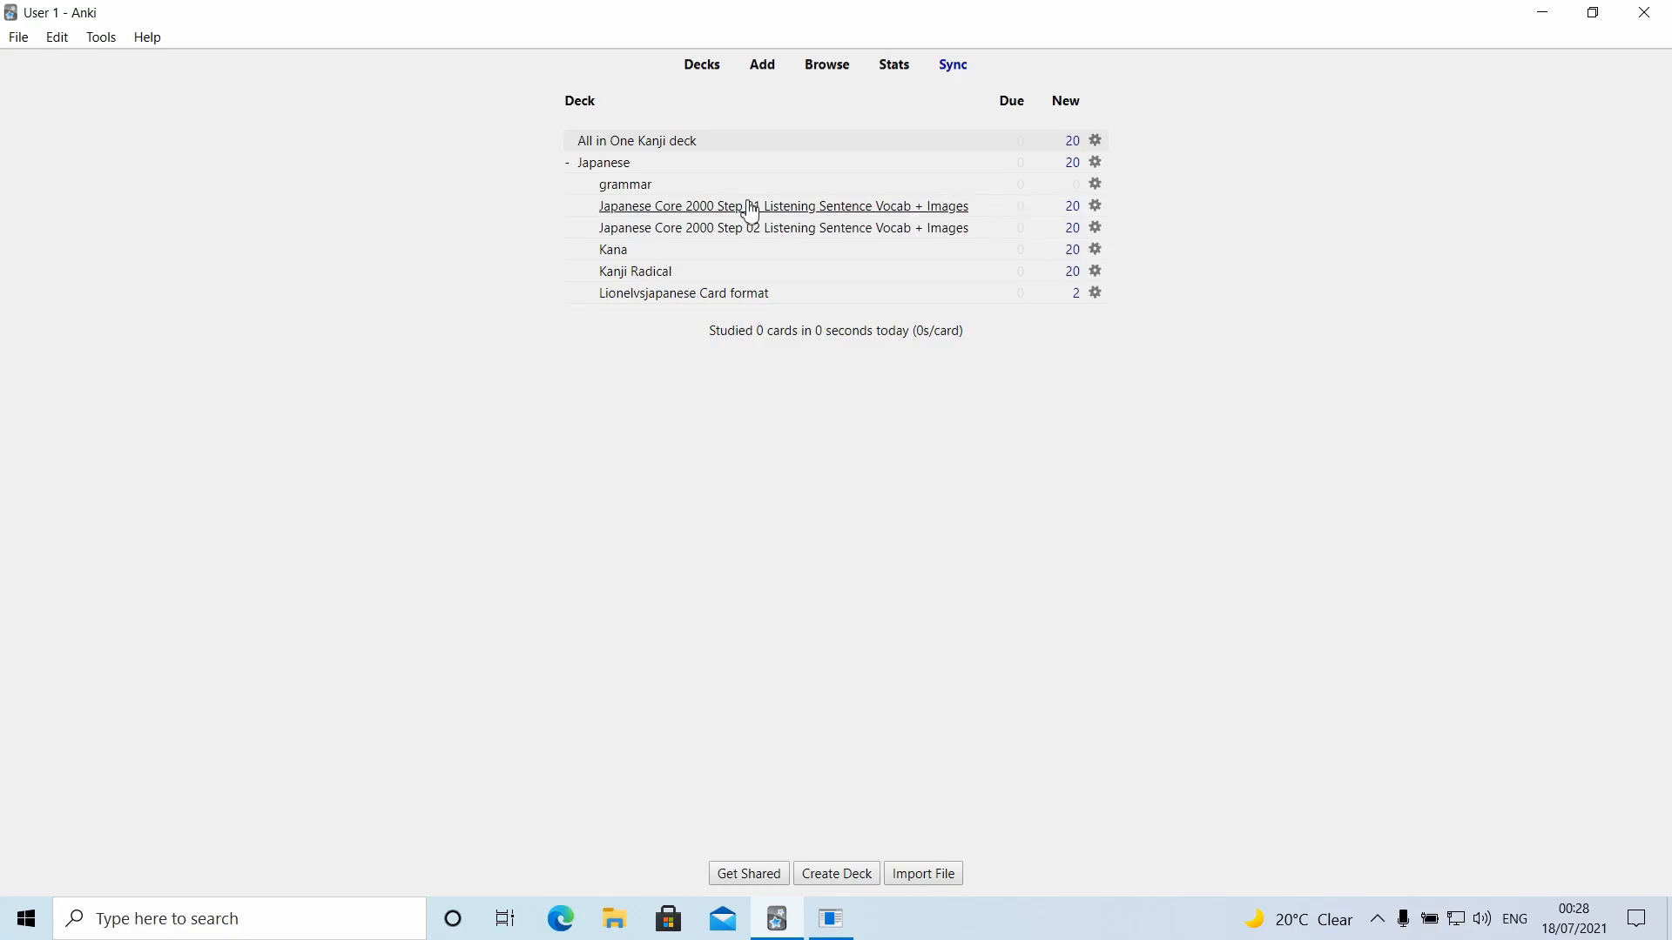
Add a new options group named japanese for the Japanese parent deck
click(1097, 165)
click(1158, 200)
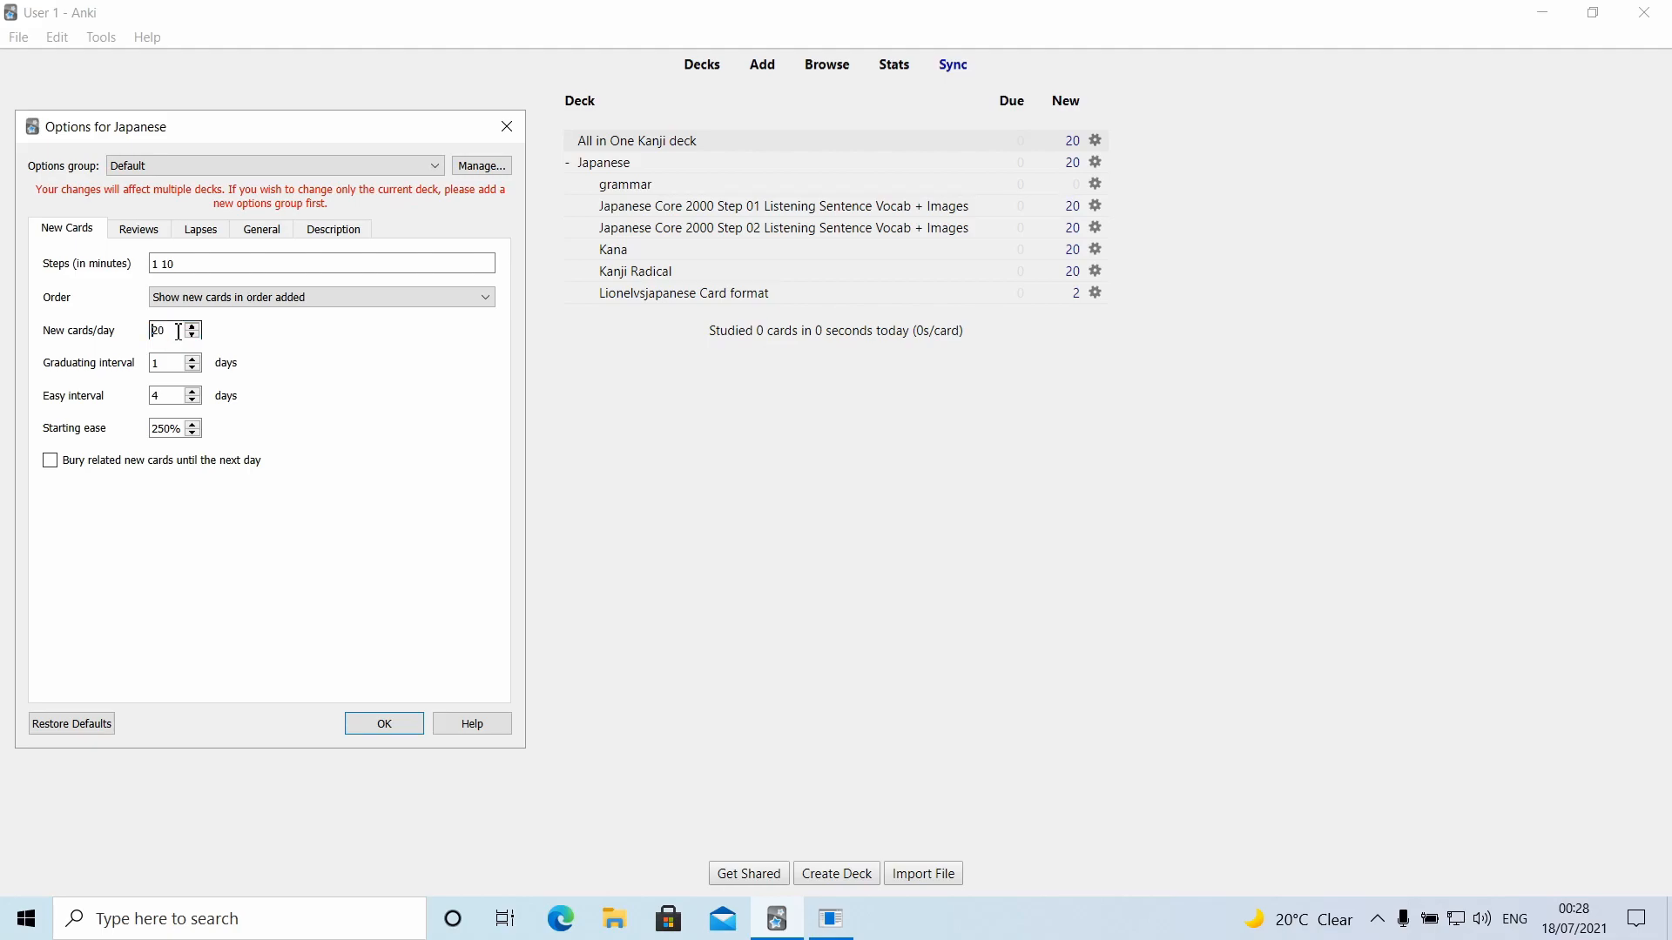
click(483, 167)
click(523, 187)
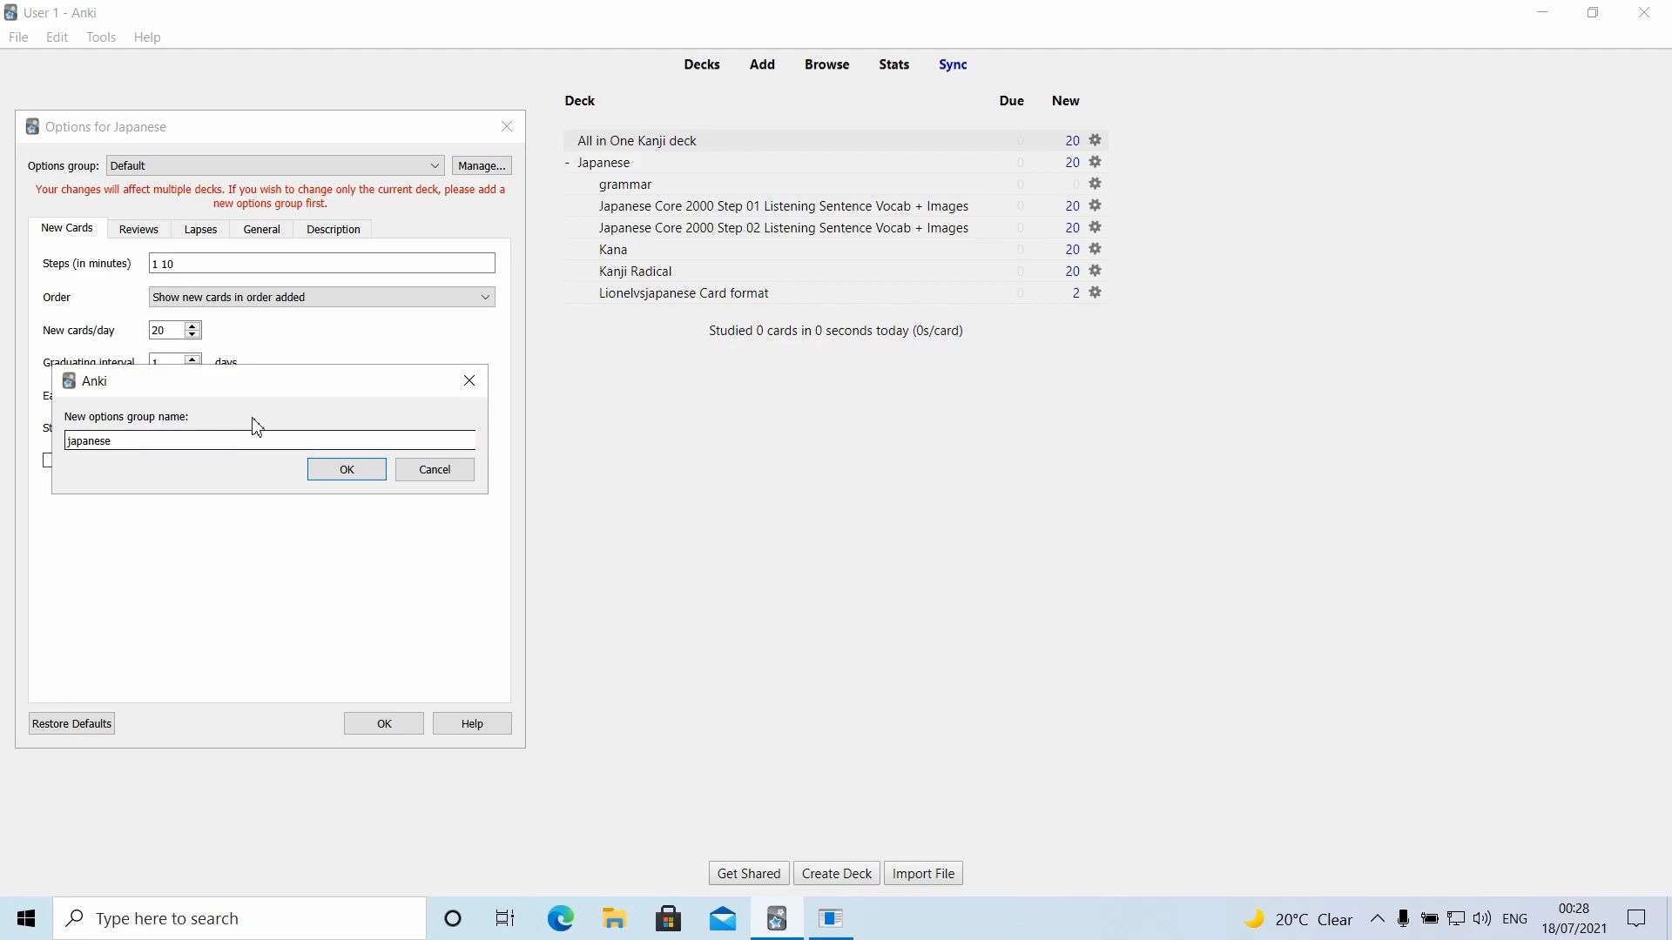
click(332, 477)
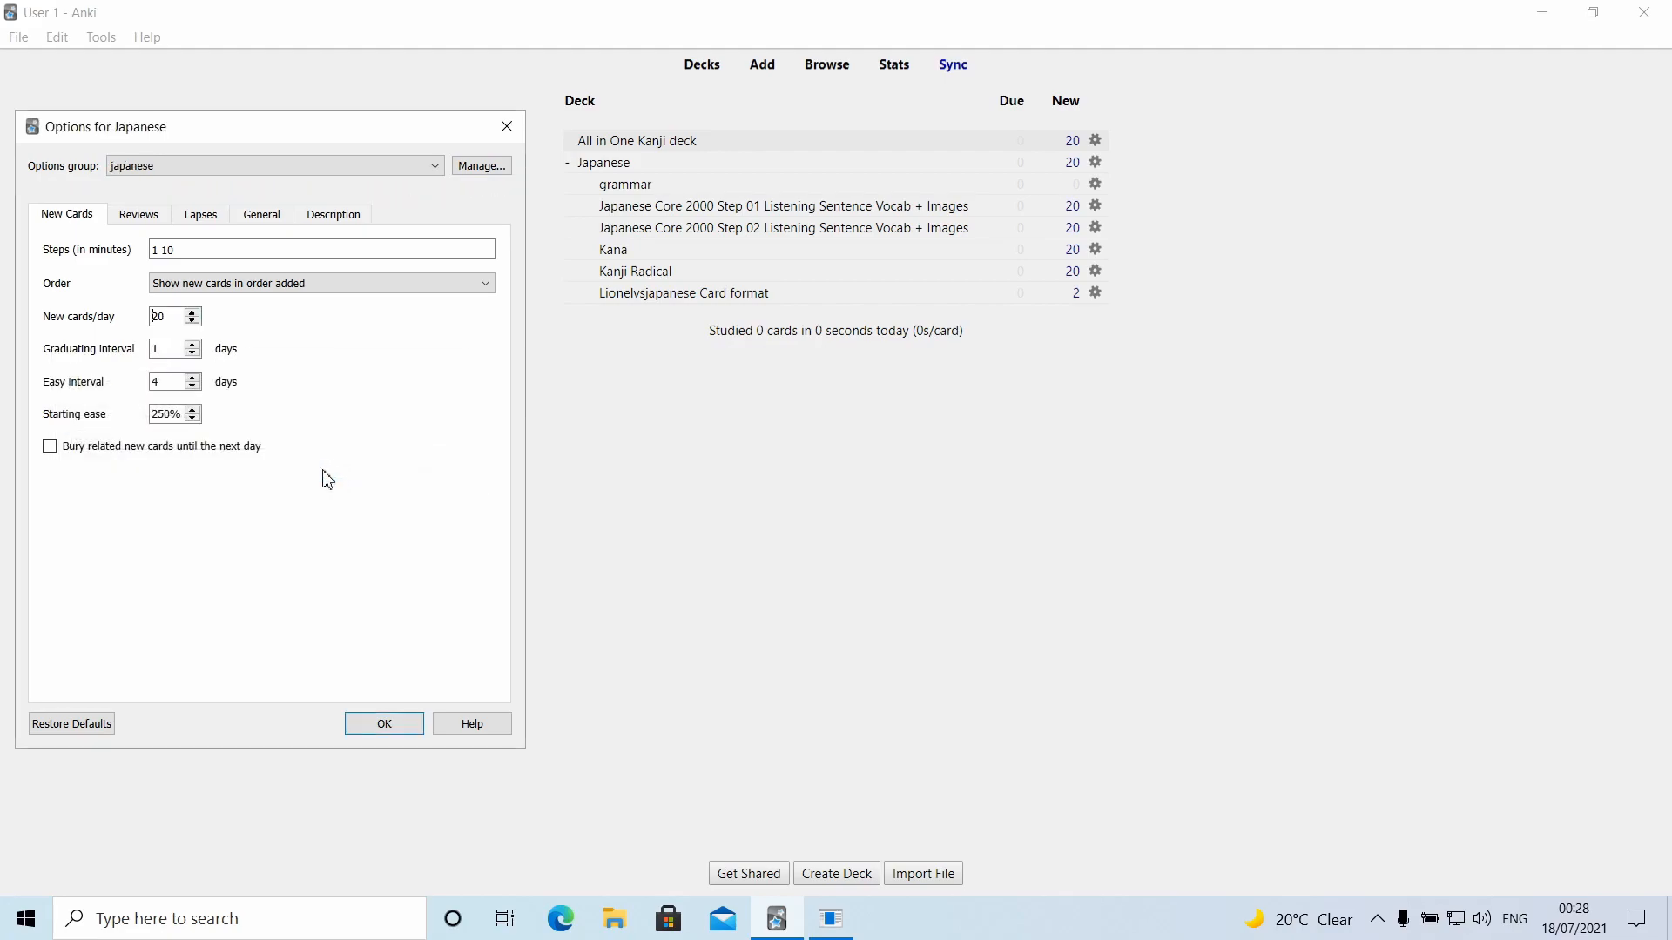
Set the japanese options group to 40 new cards per day and save the deck options
drag(167, 321, 69, 298)
text(20)
drag(167, 317, 78, 313)
click(375, 722)
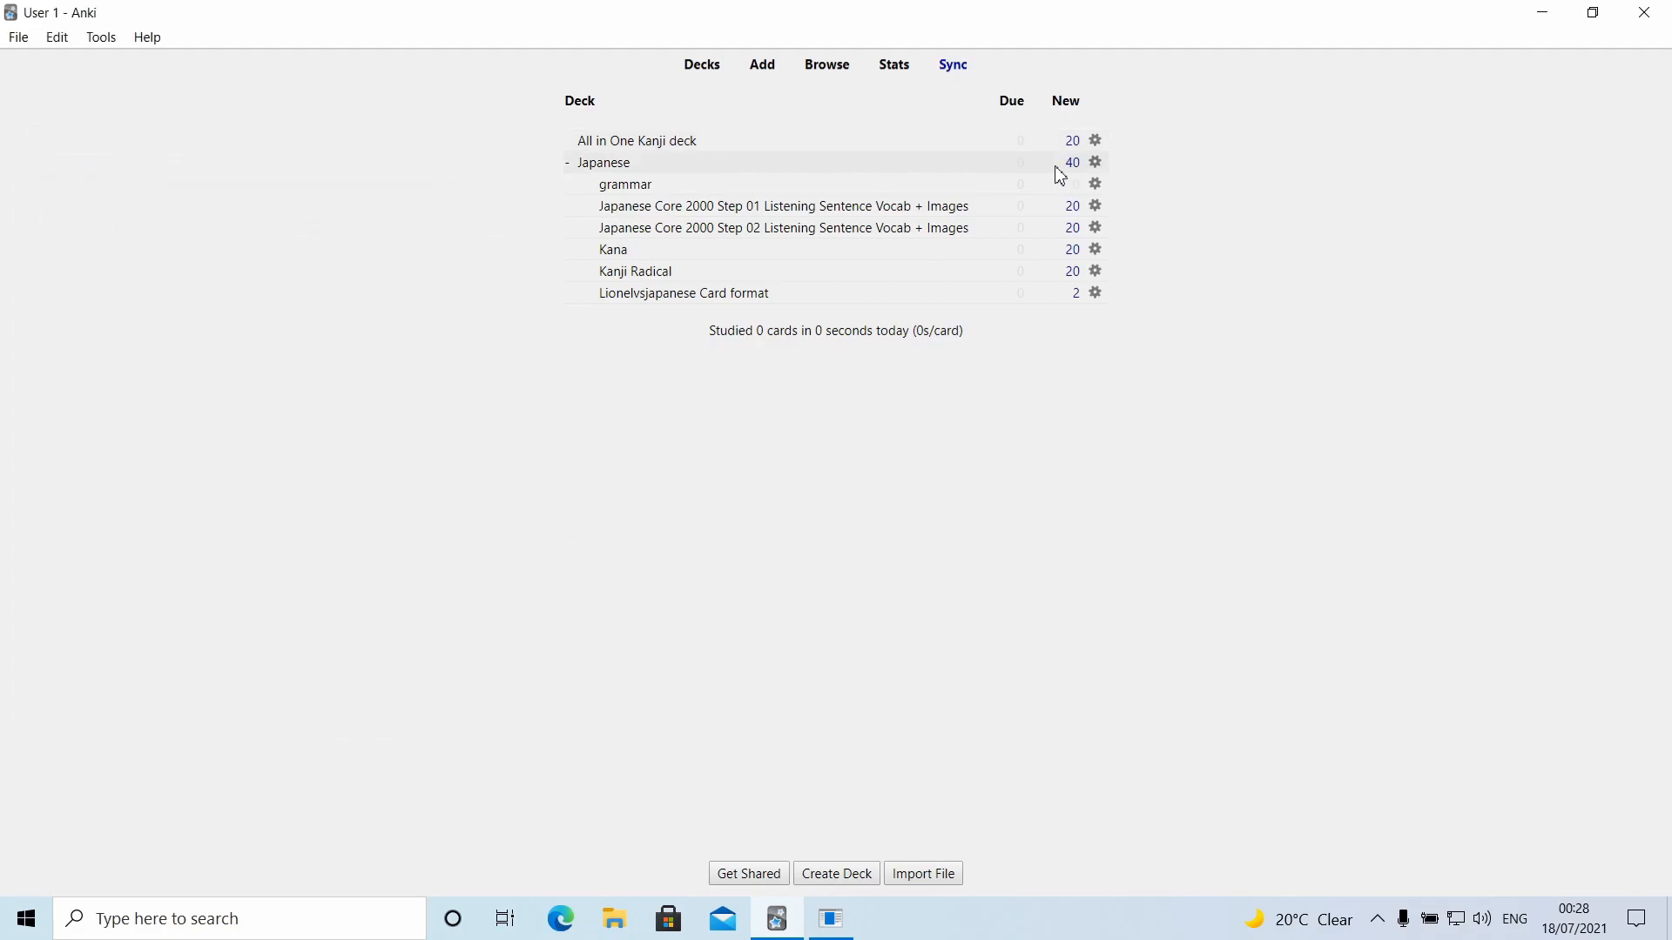
Collapse the Japanese parent deck to view it on its own, and expand its sub-decks again
click(568, 164)
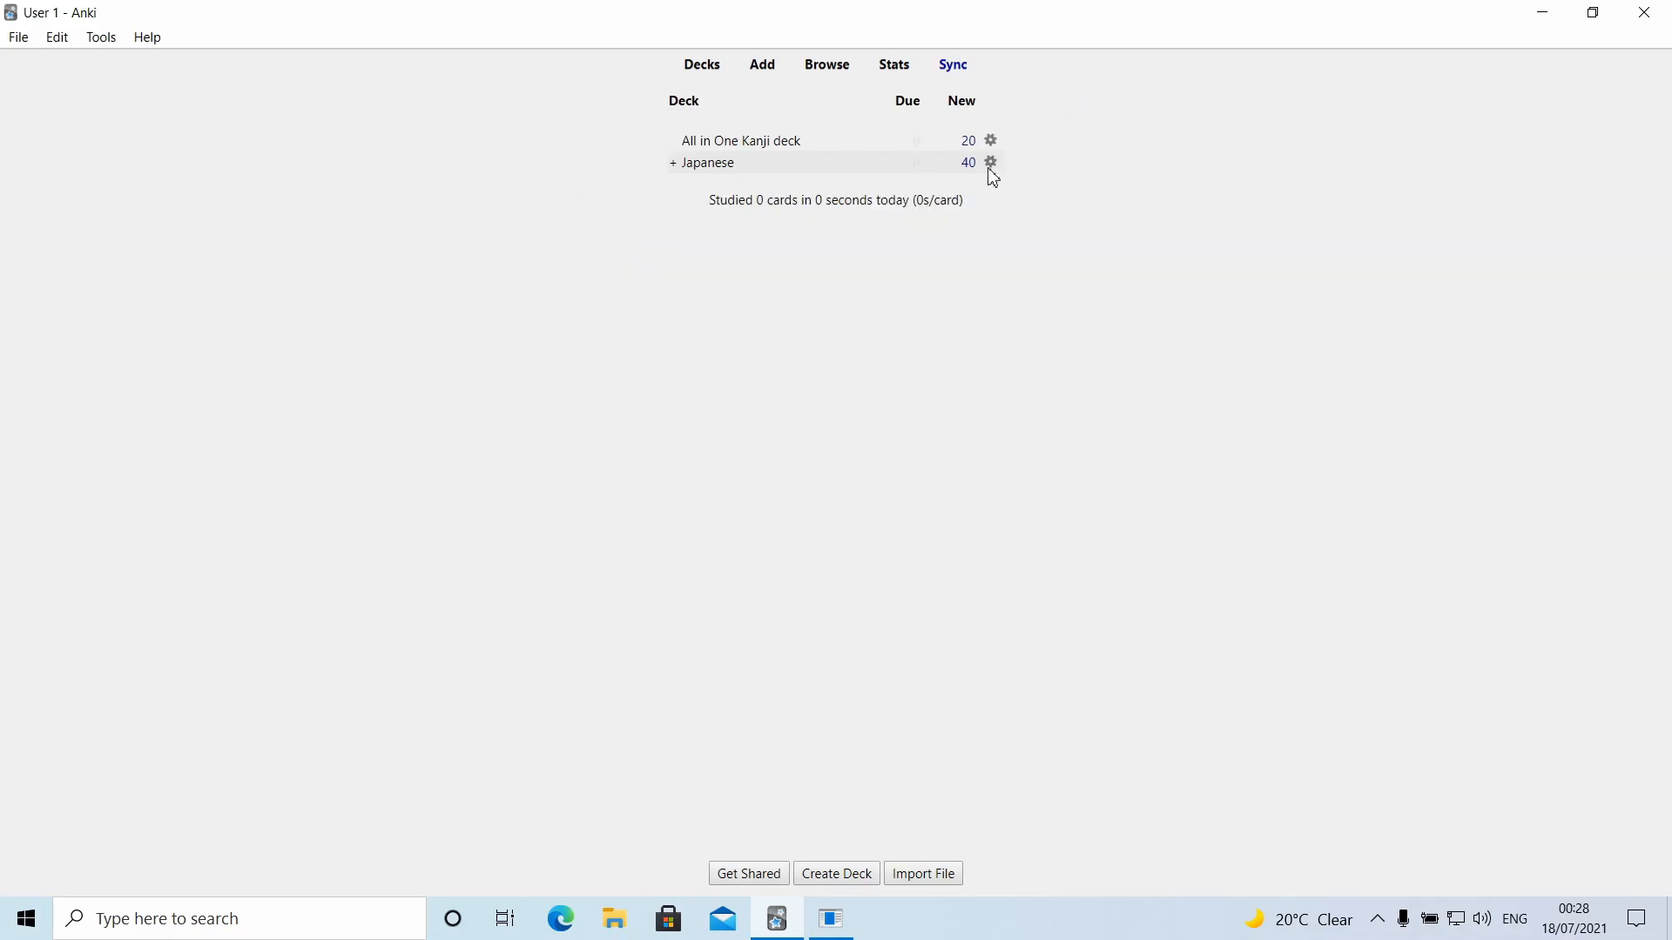
click(673, 164)
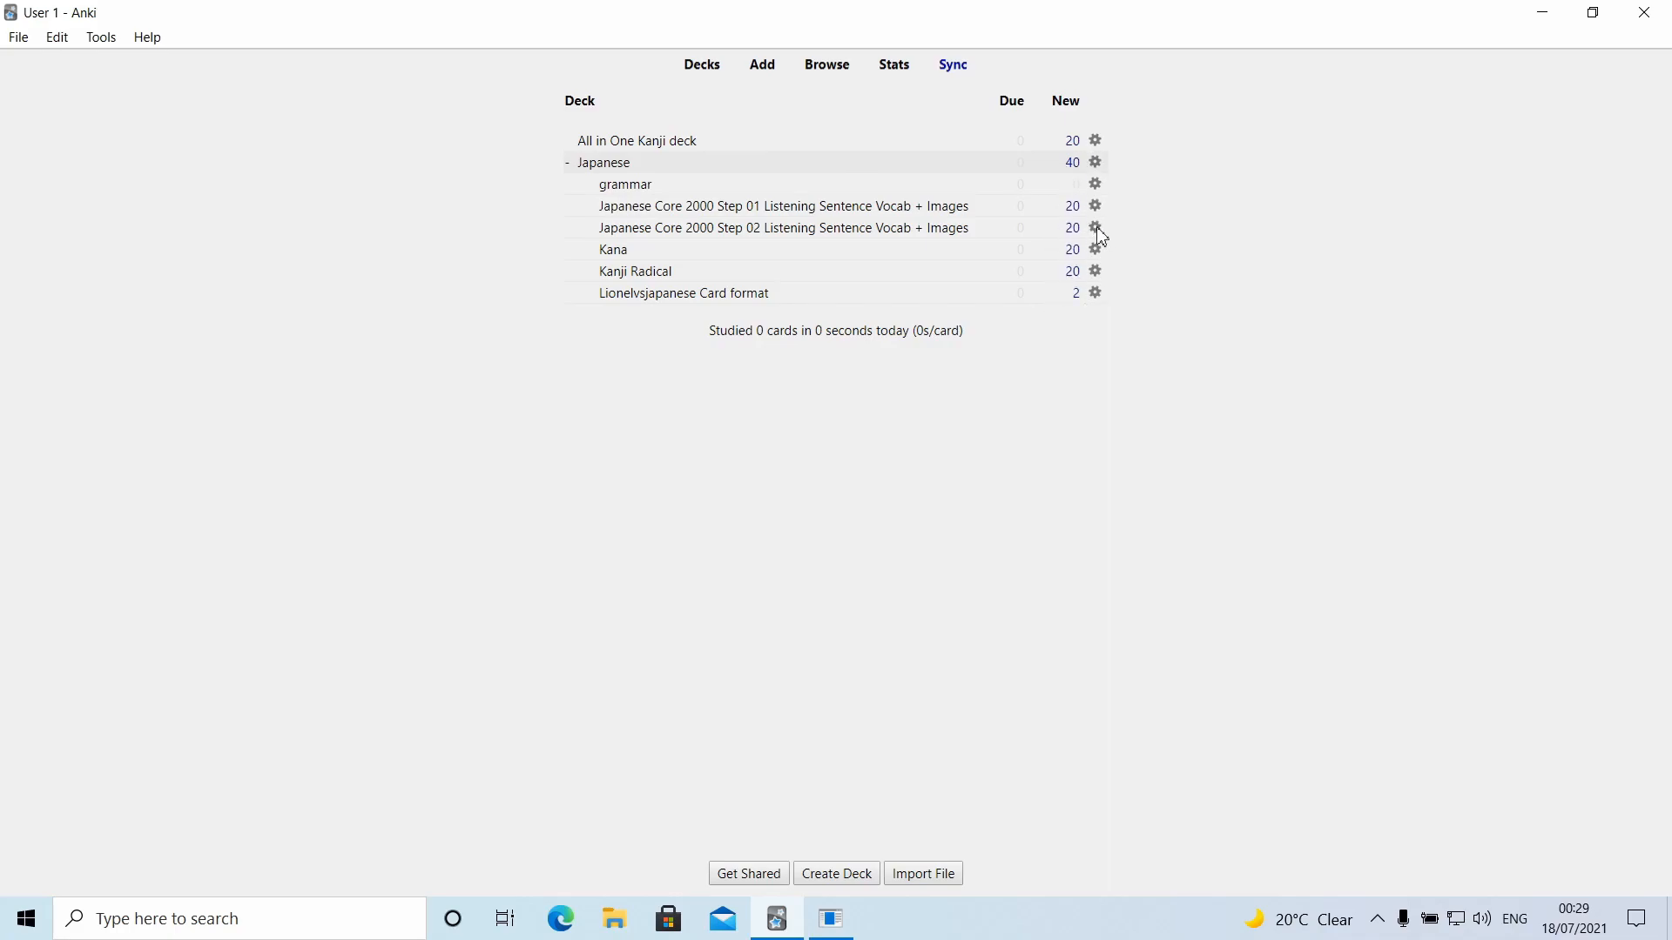
click(1095, 266)
click(1096, 247)
click(1096, 225)
click(1094, 217)
click(1098, 210)
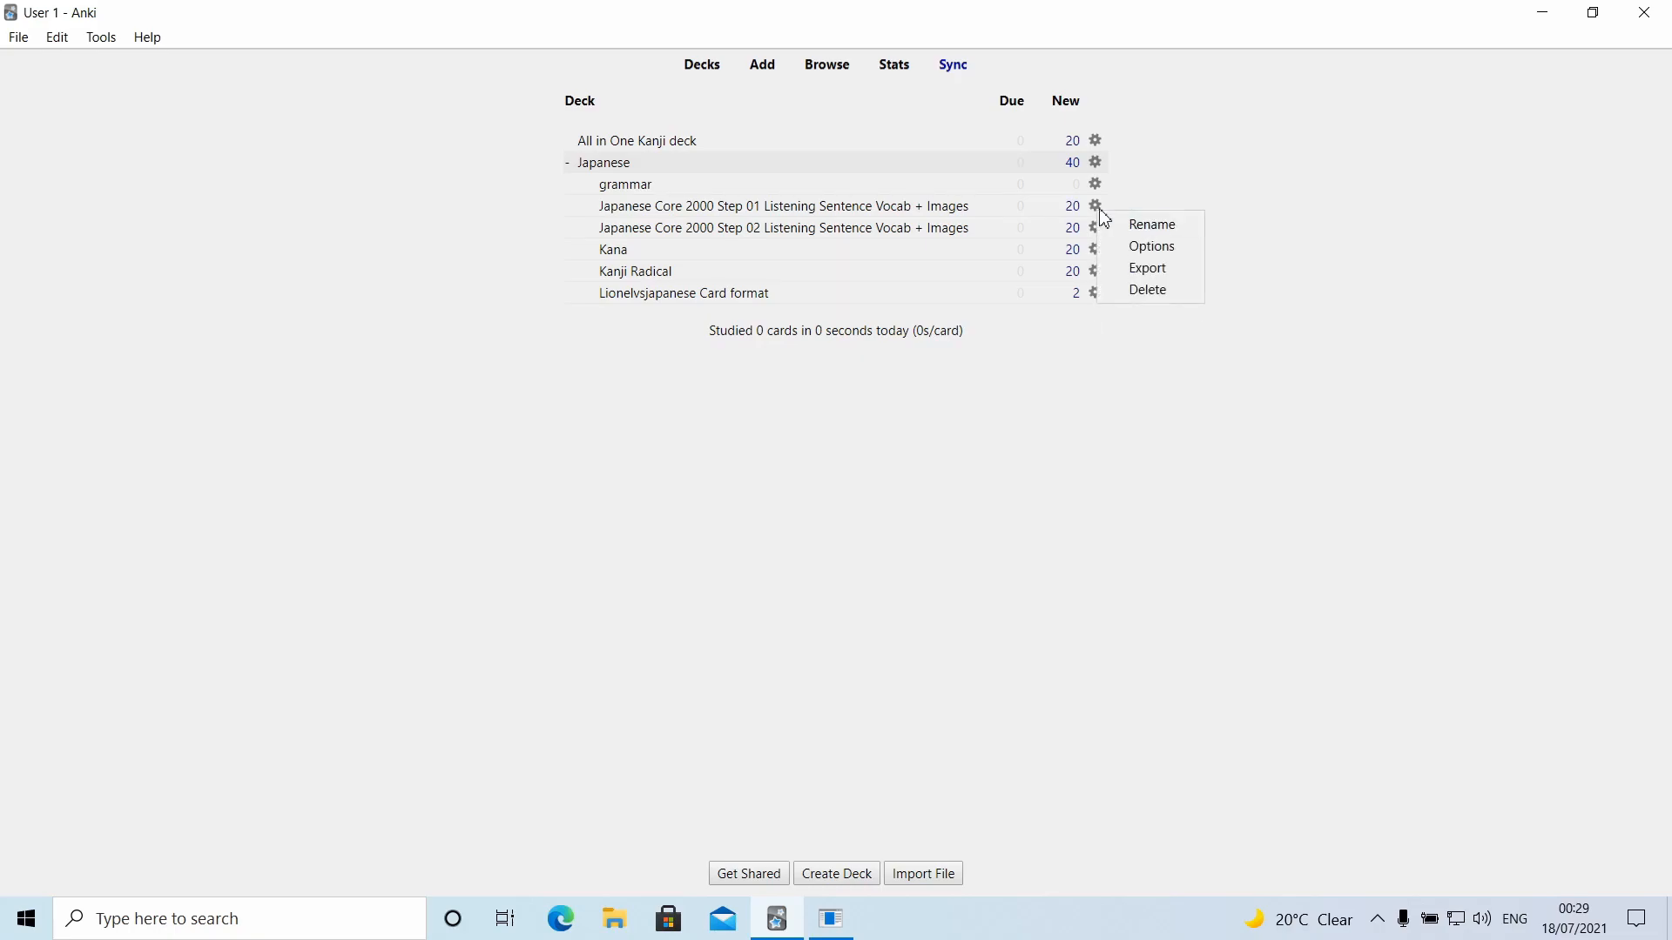
click(1096, 248)
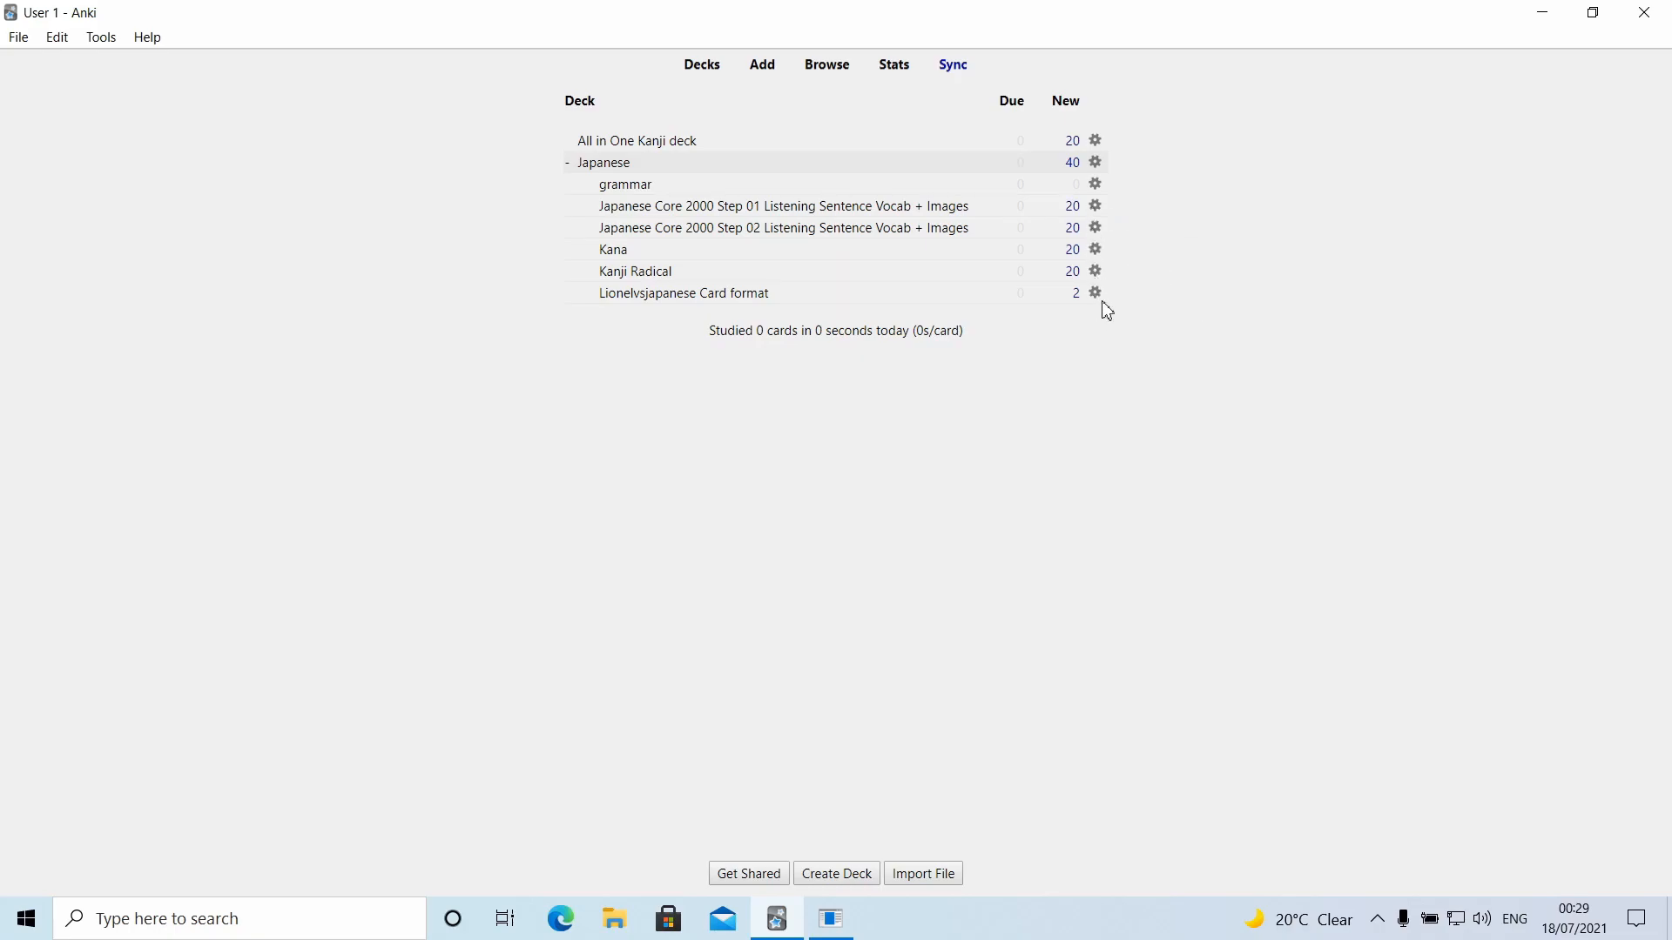
click(1095, 164)
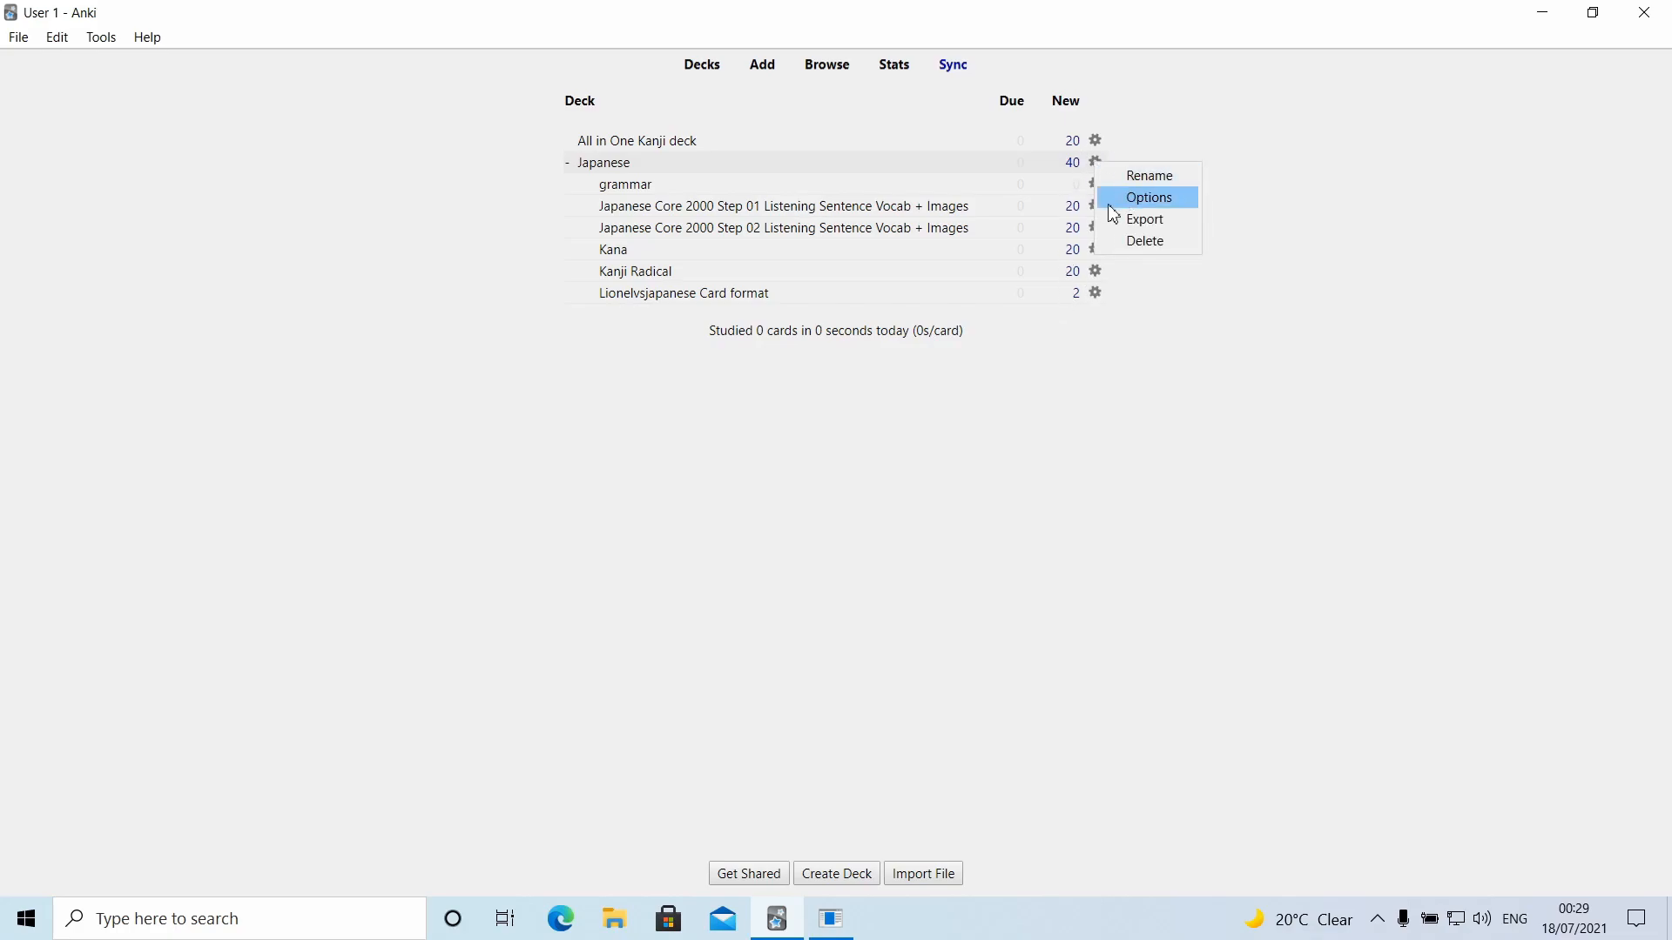
click(1073, 173)
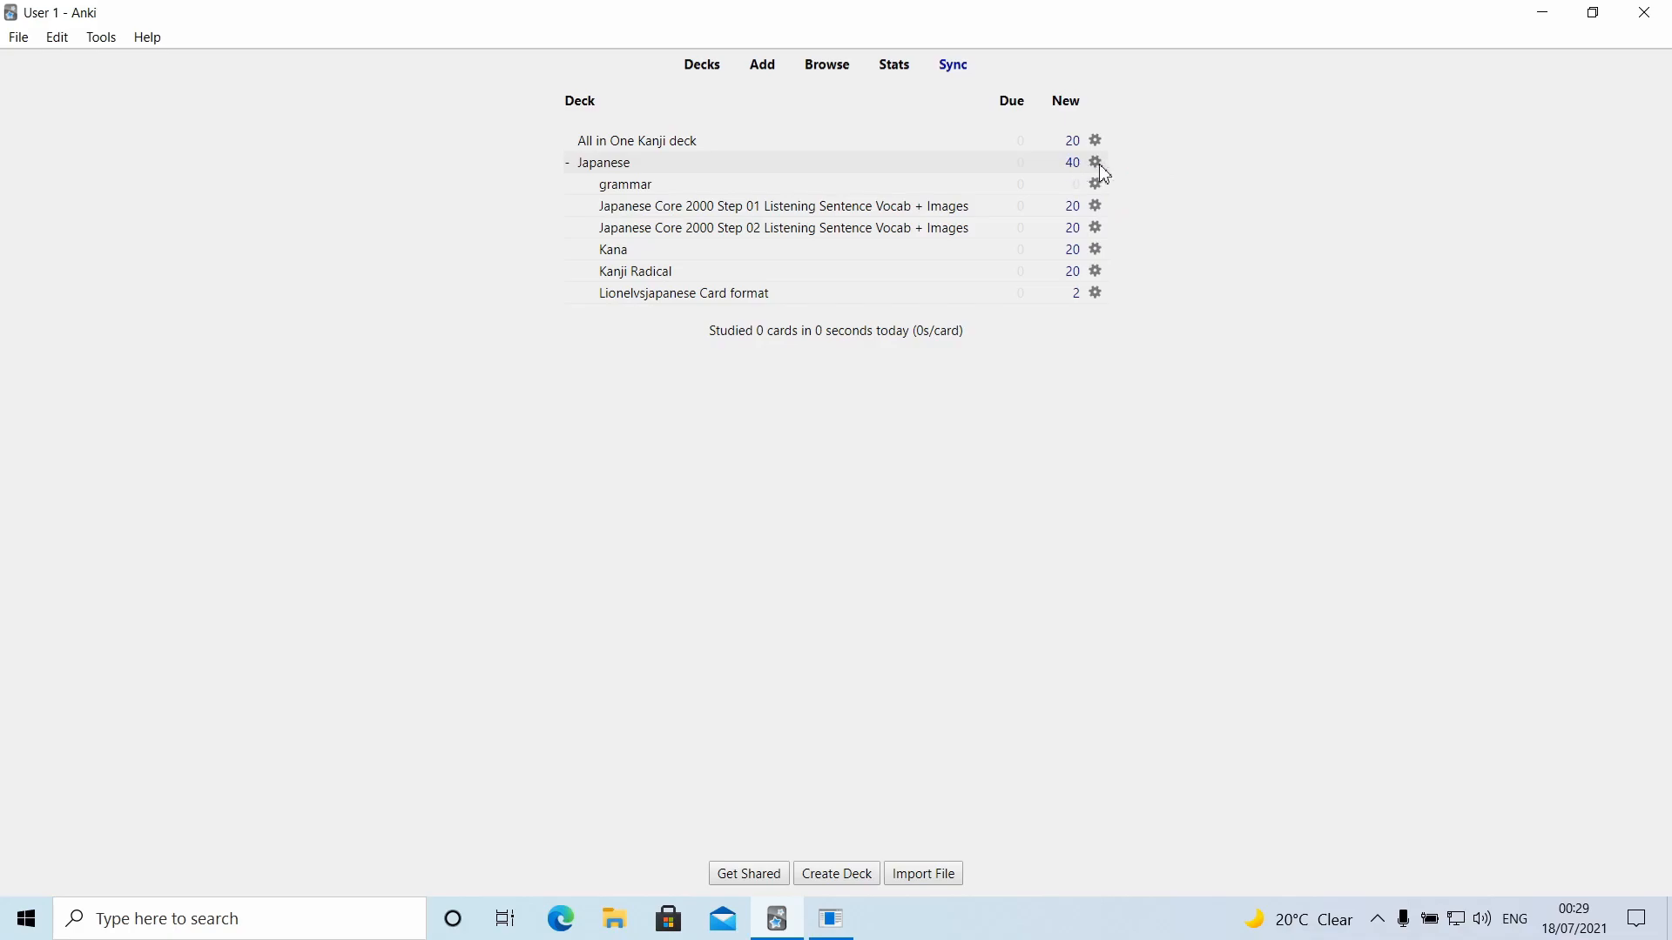
Set the new cards per day to 9999 in the Japanese parent deck's options
click(1097, 166)
click(1140, 197)
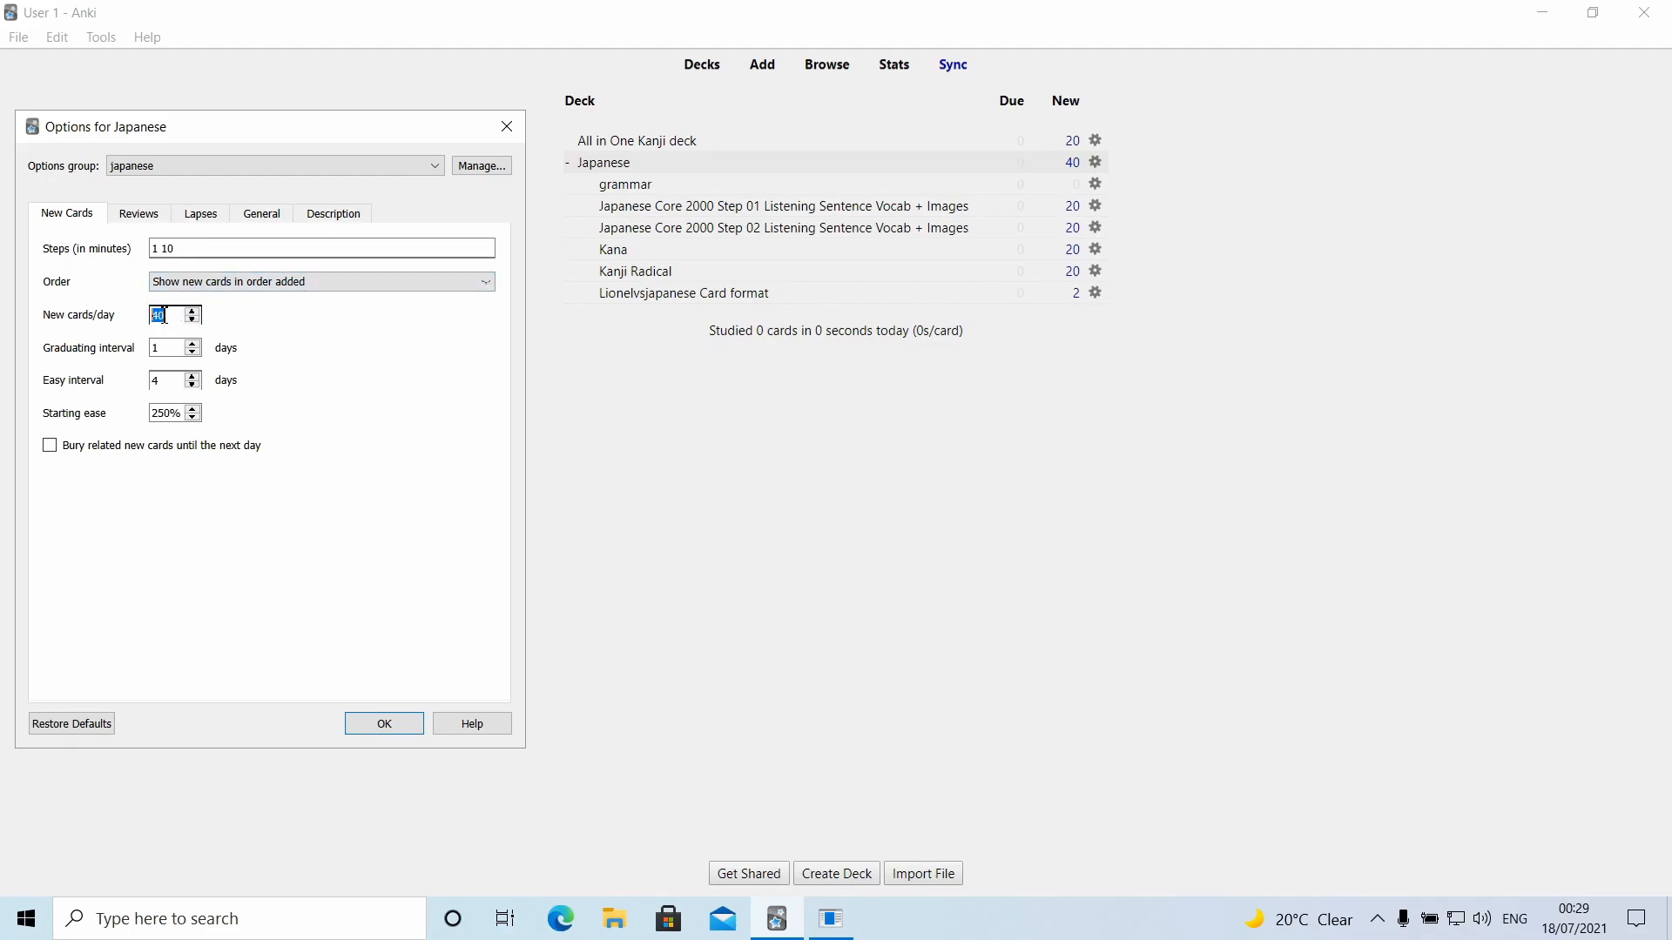
text(9)
double_click(158, 314)
text(00)
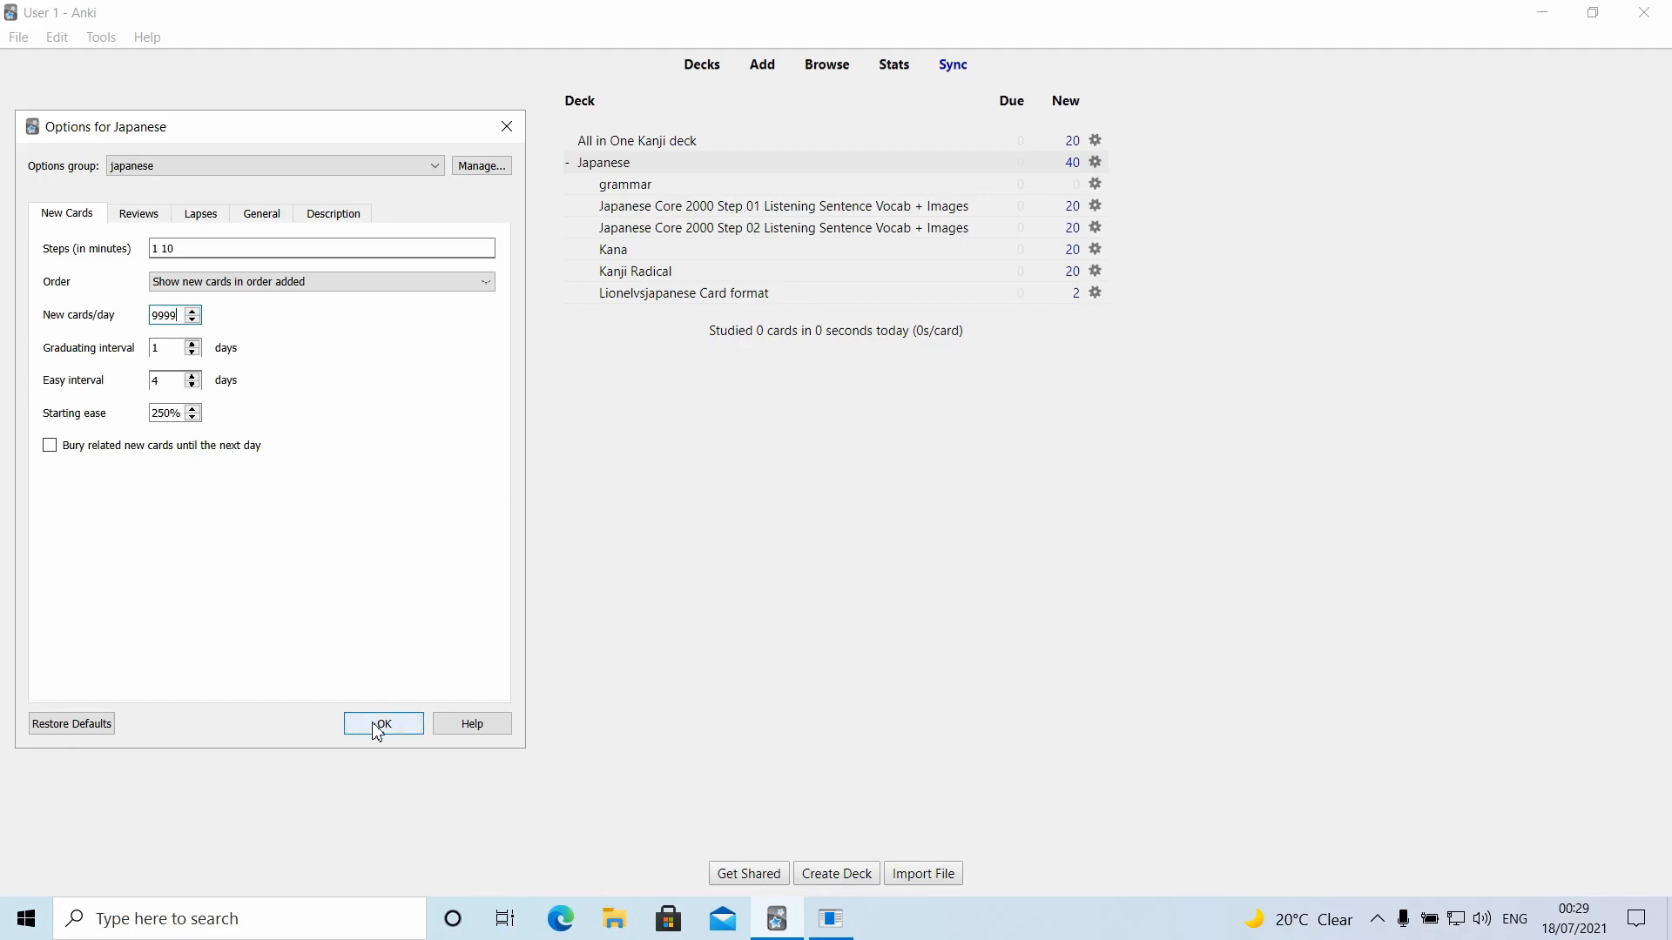
Raise the maximum reviews per day in the japanese options group and save the deck options
click(164, 216)
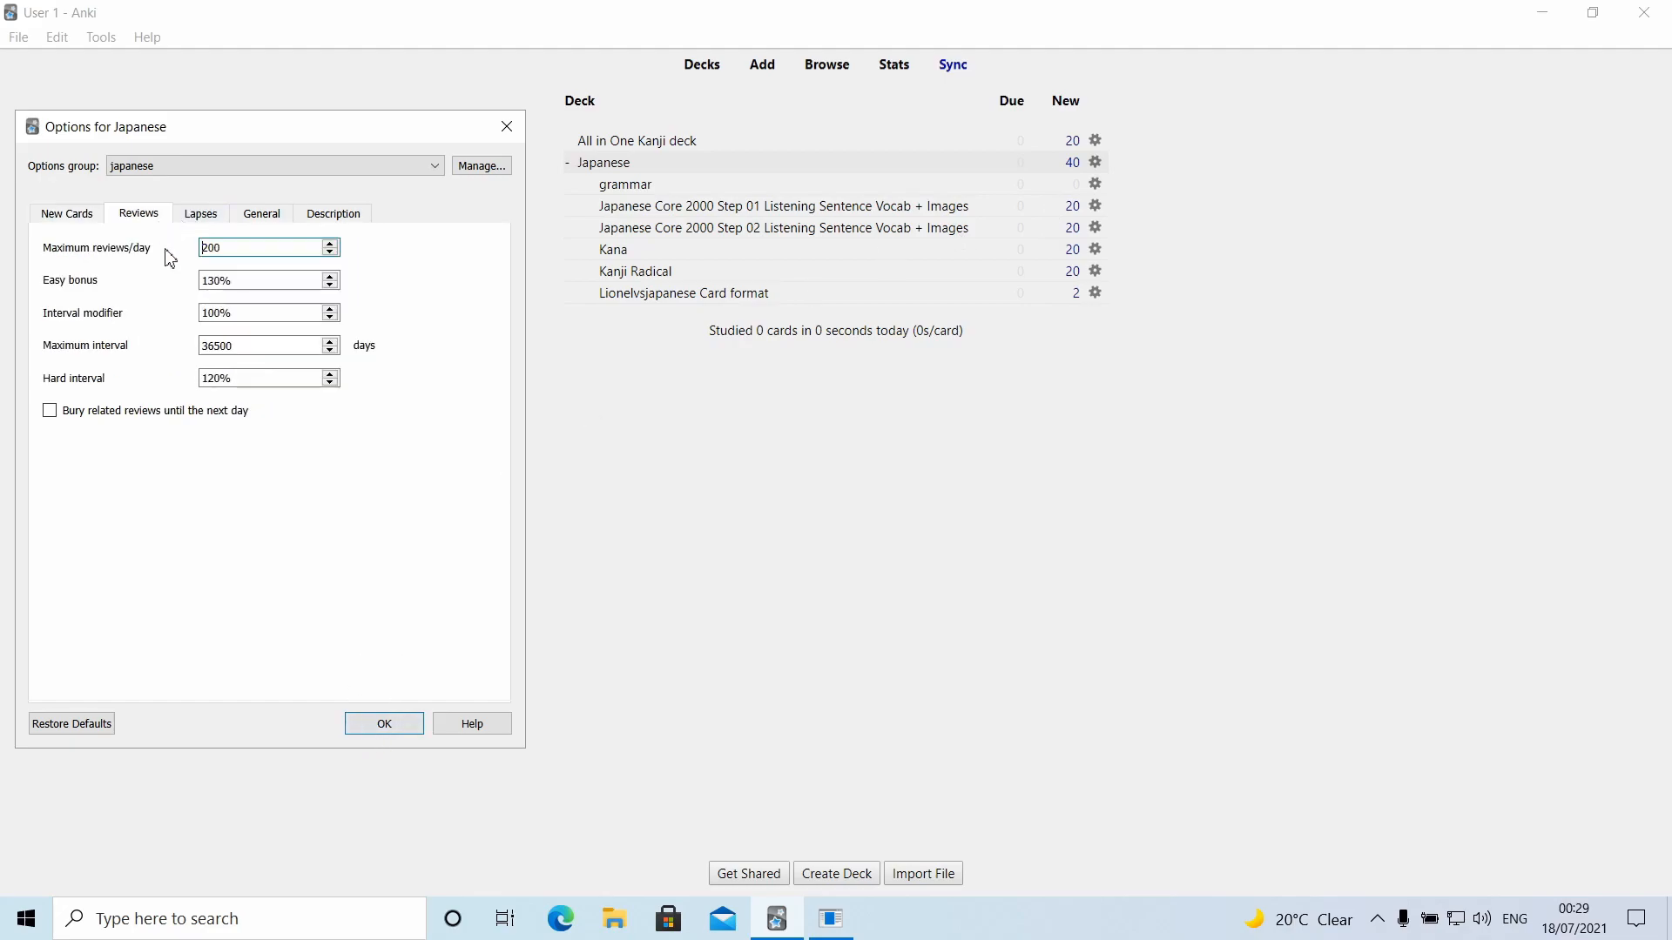
key(ctrl+a)
key(Page_Up)
key(Page_Up)
key(Page_Up)
click(377, 724)
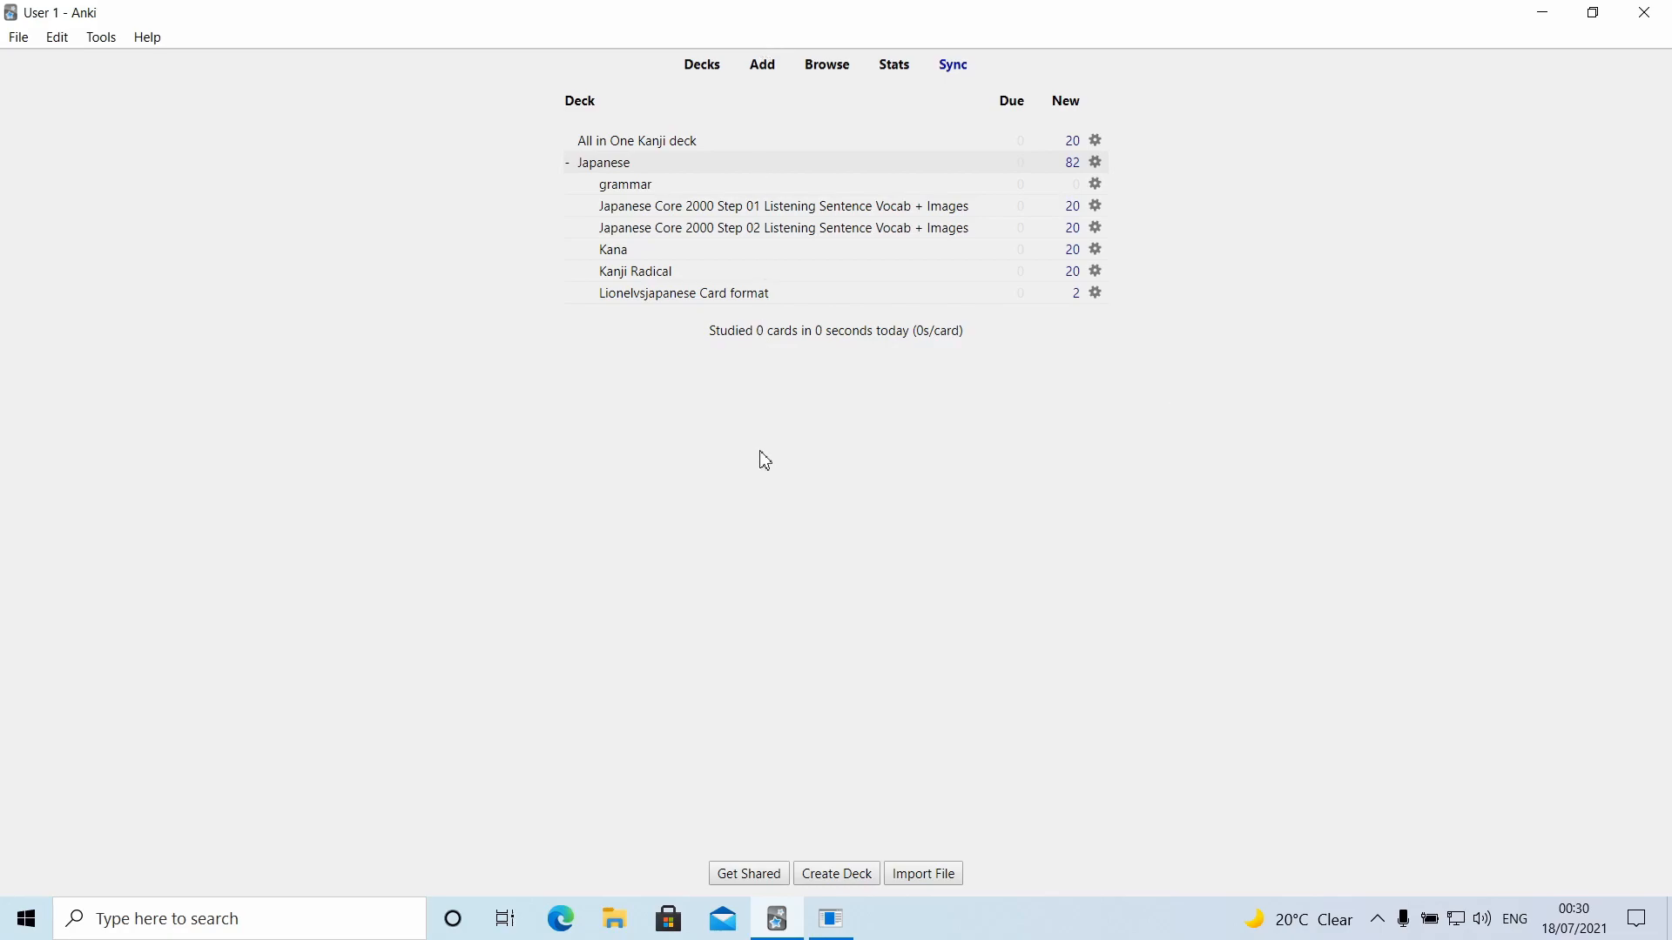
Start adding a new note and set its note type to Basic
click(775, 71)
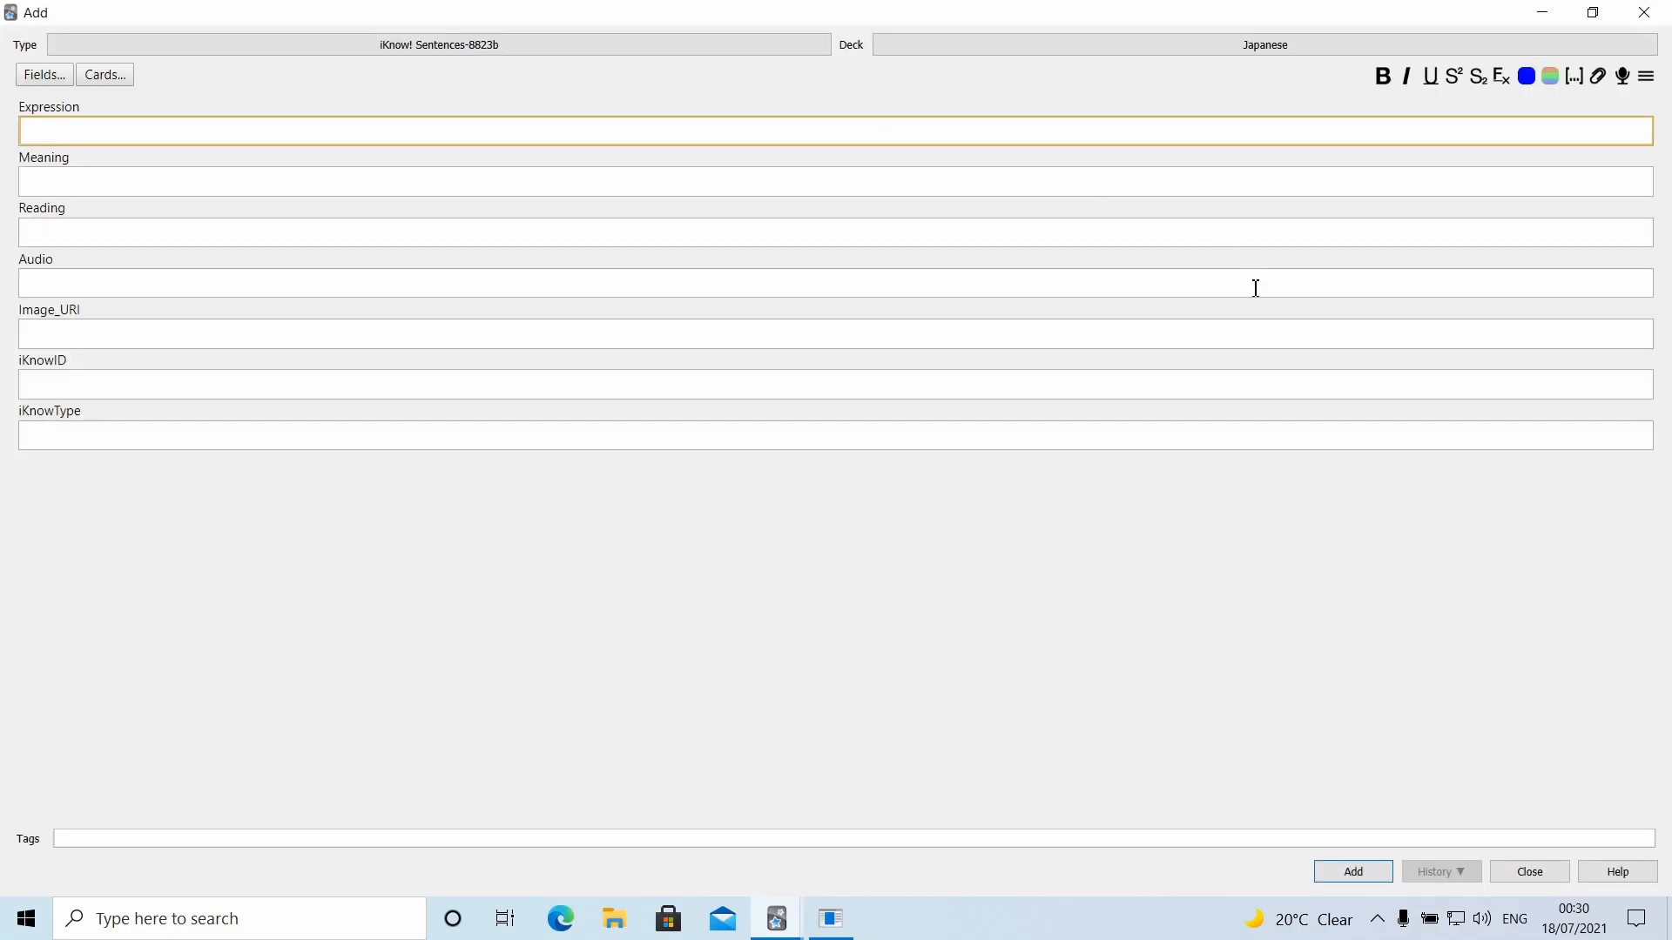
click(501, 50)
click(666, 349)
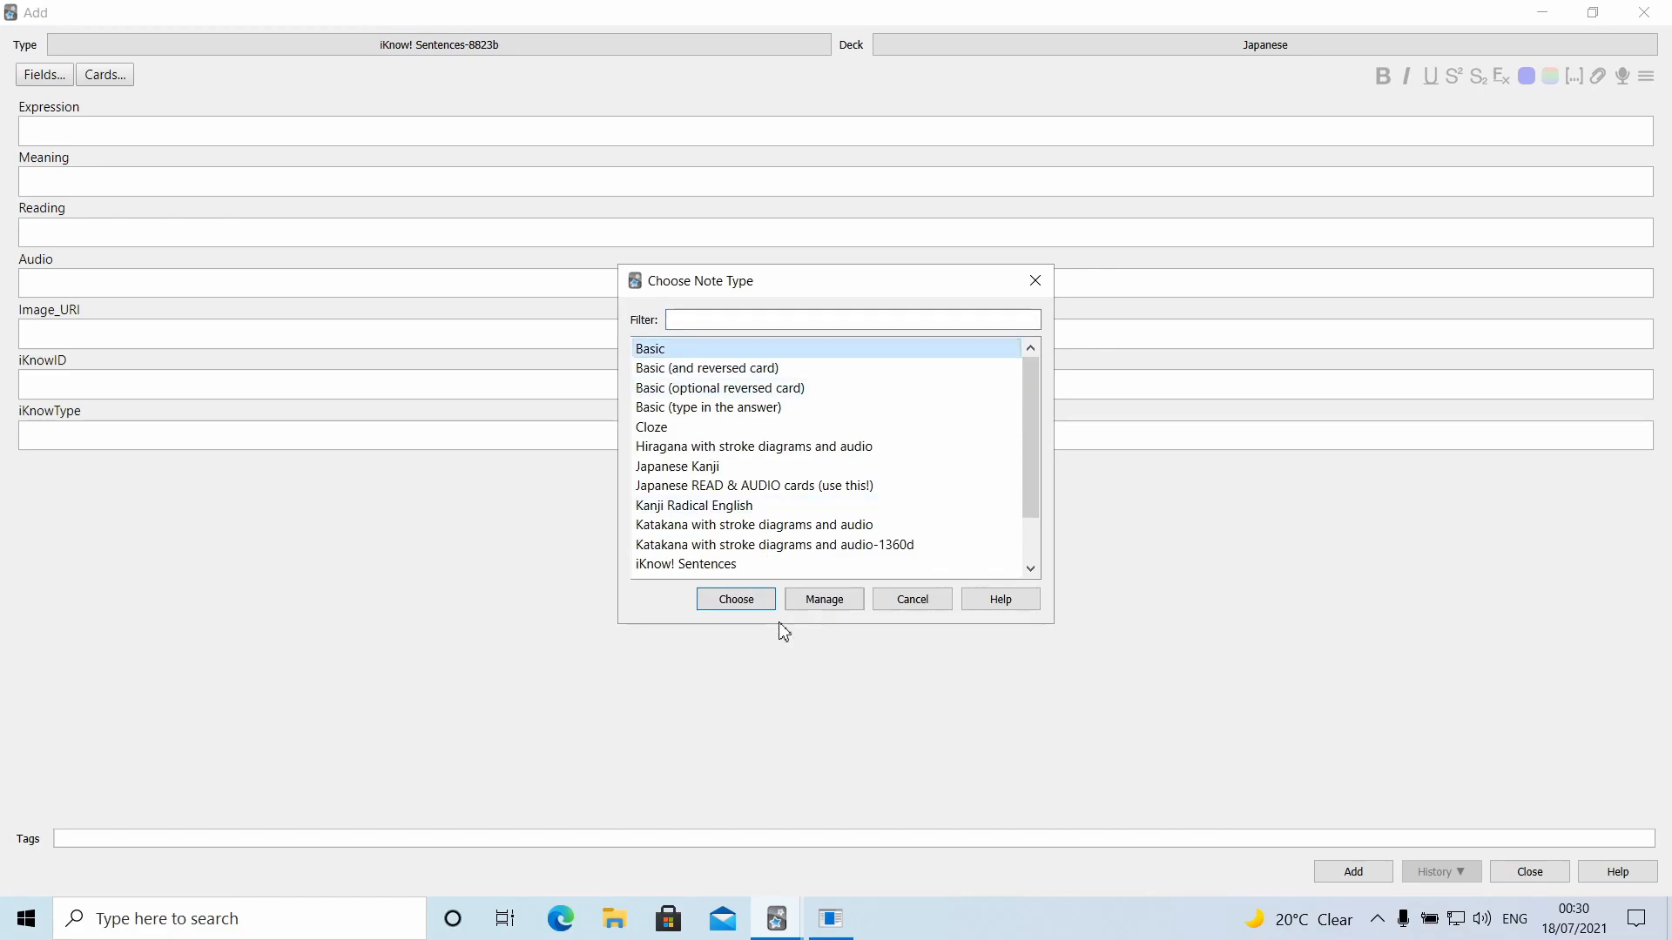
click(736, 601)
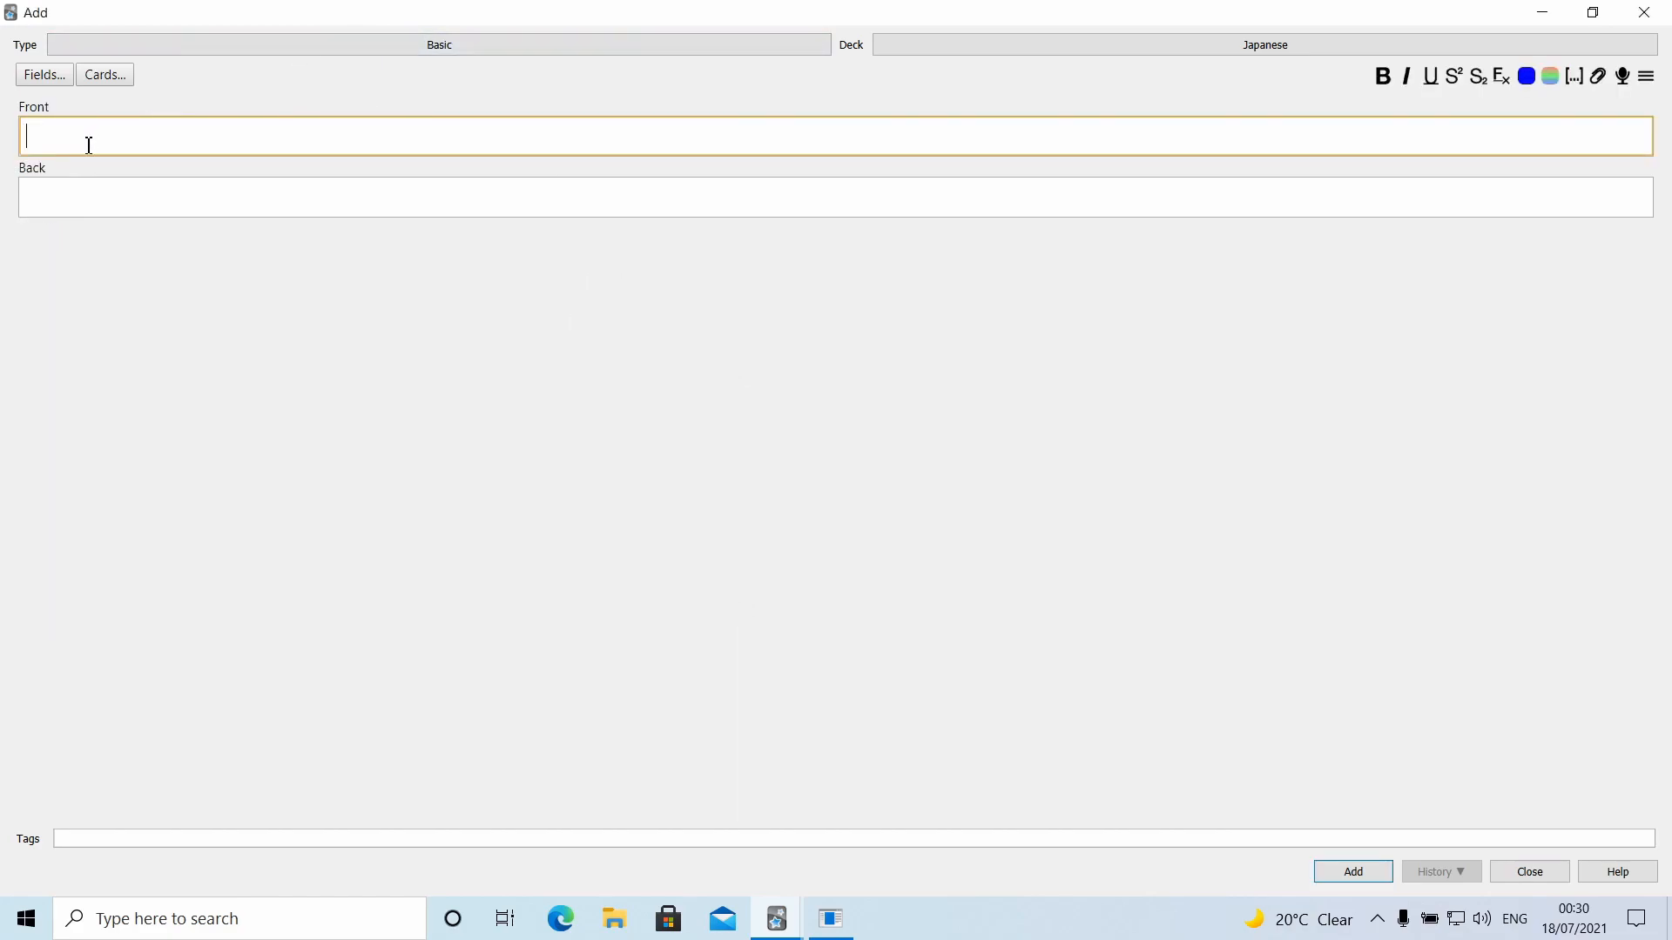
click(140, 202)
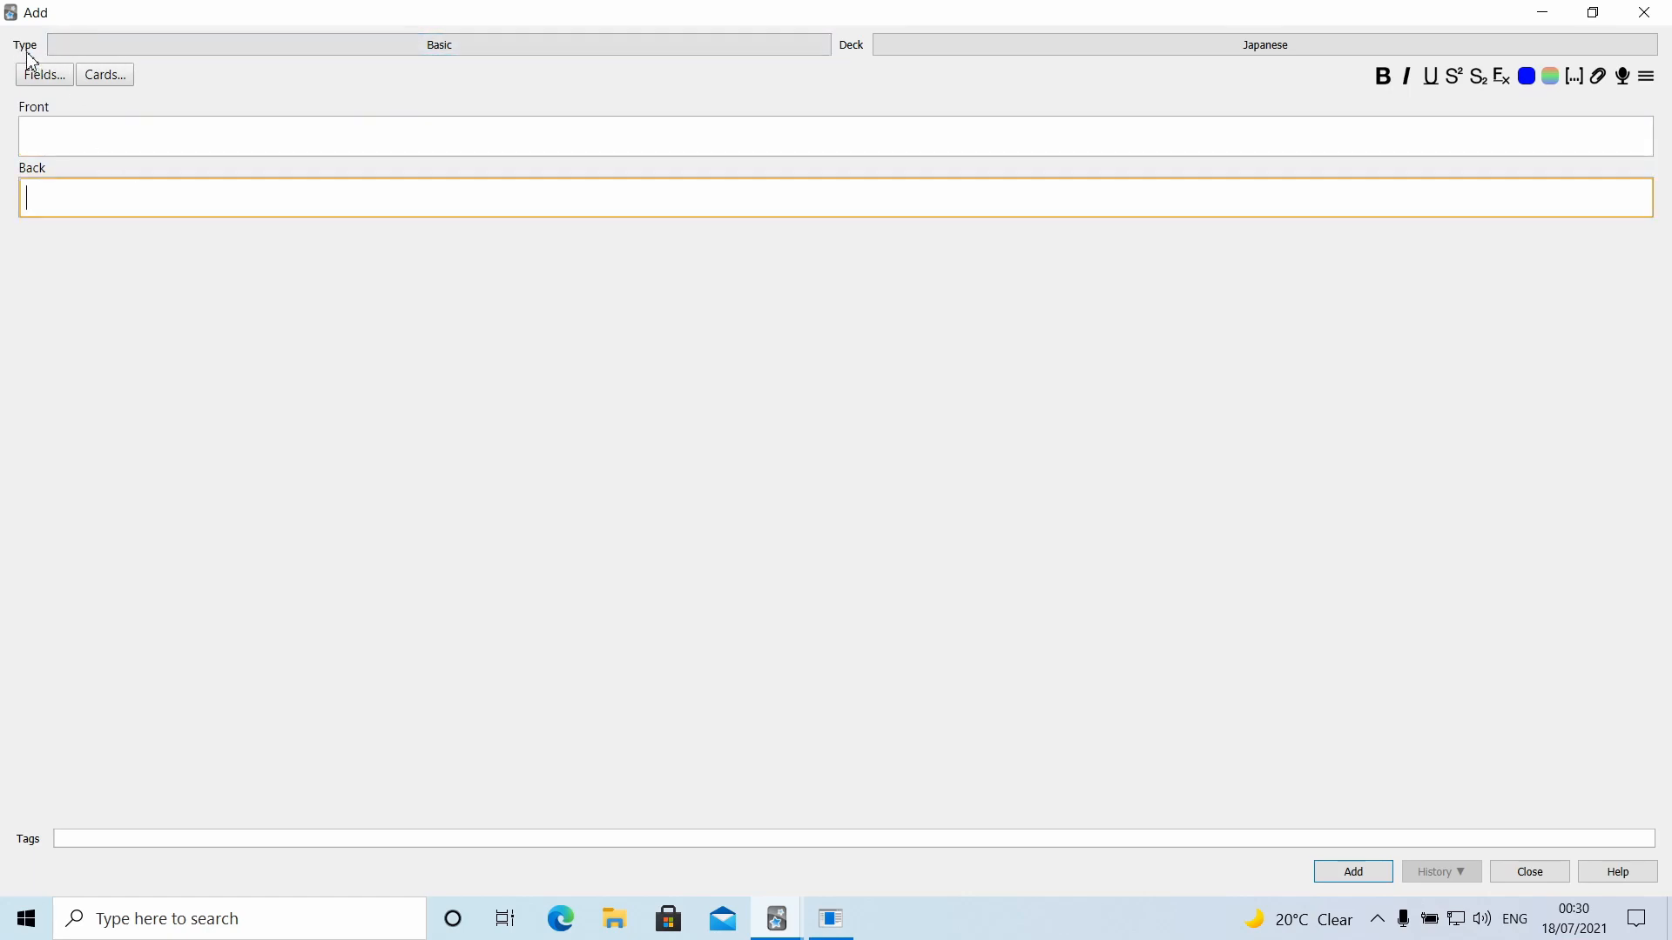
Change the new note's type to Japanese READ & AUDIO cards (use this!)
click(267, 54)
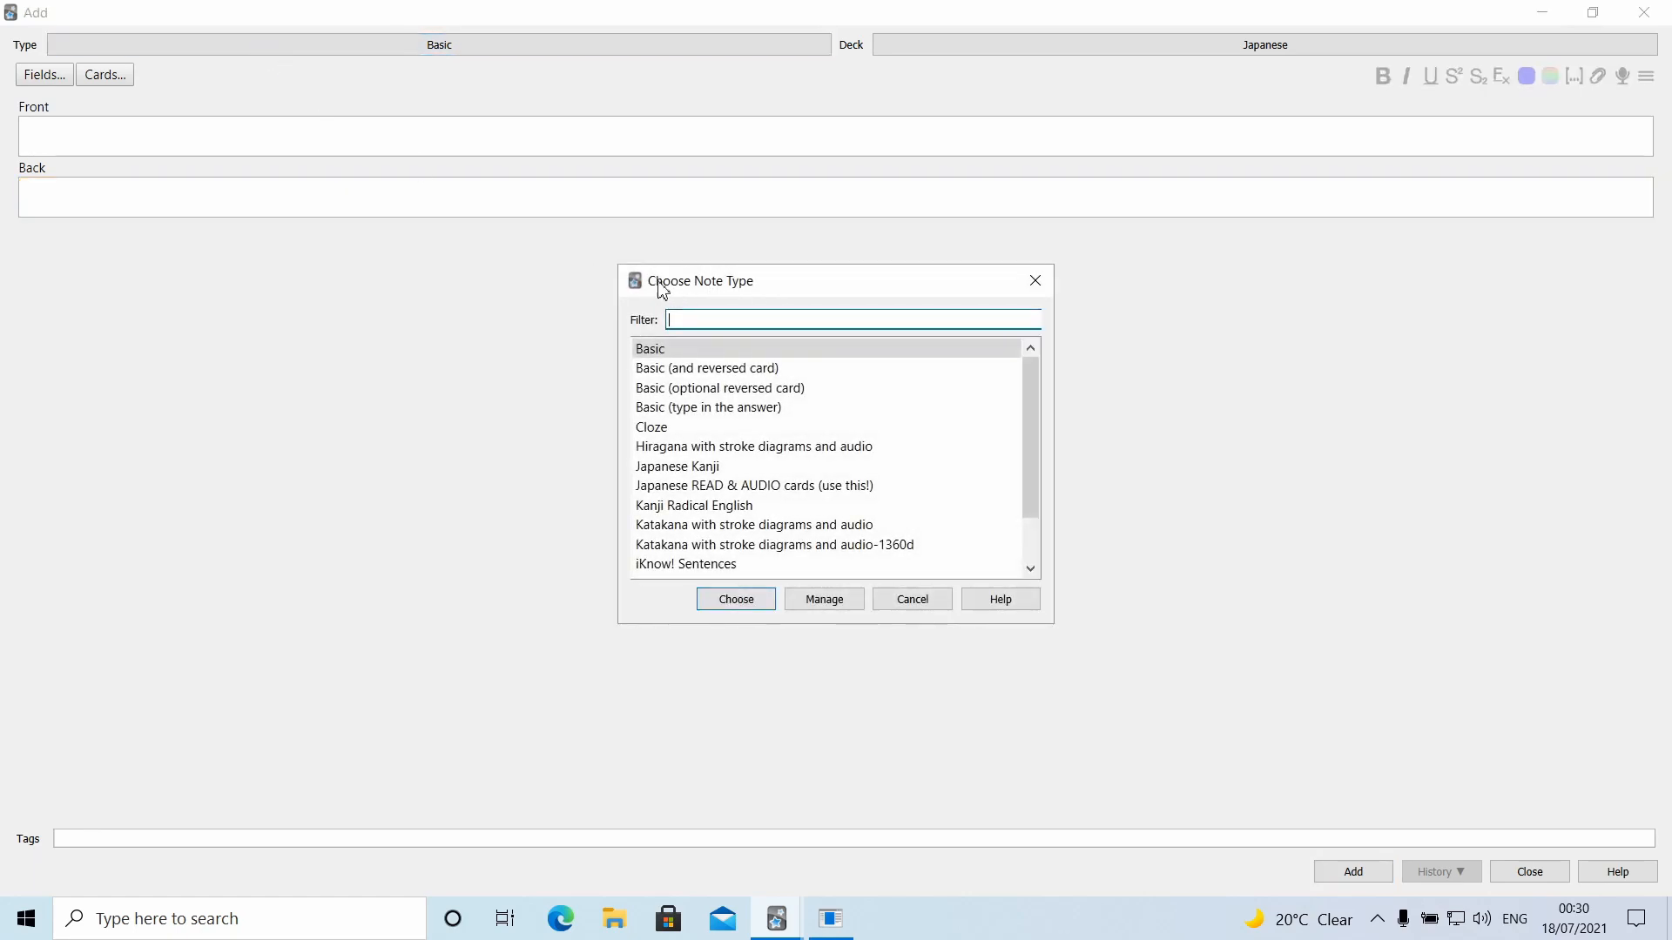
drag(619, 265, 339, 153)
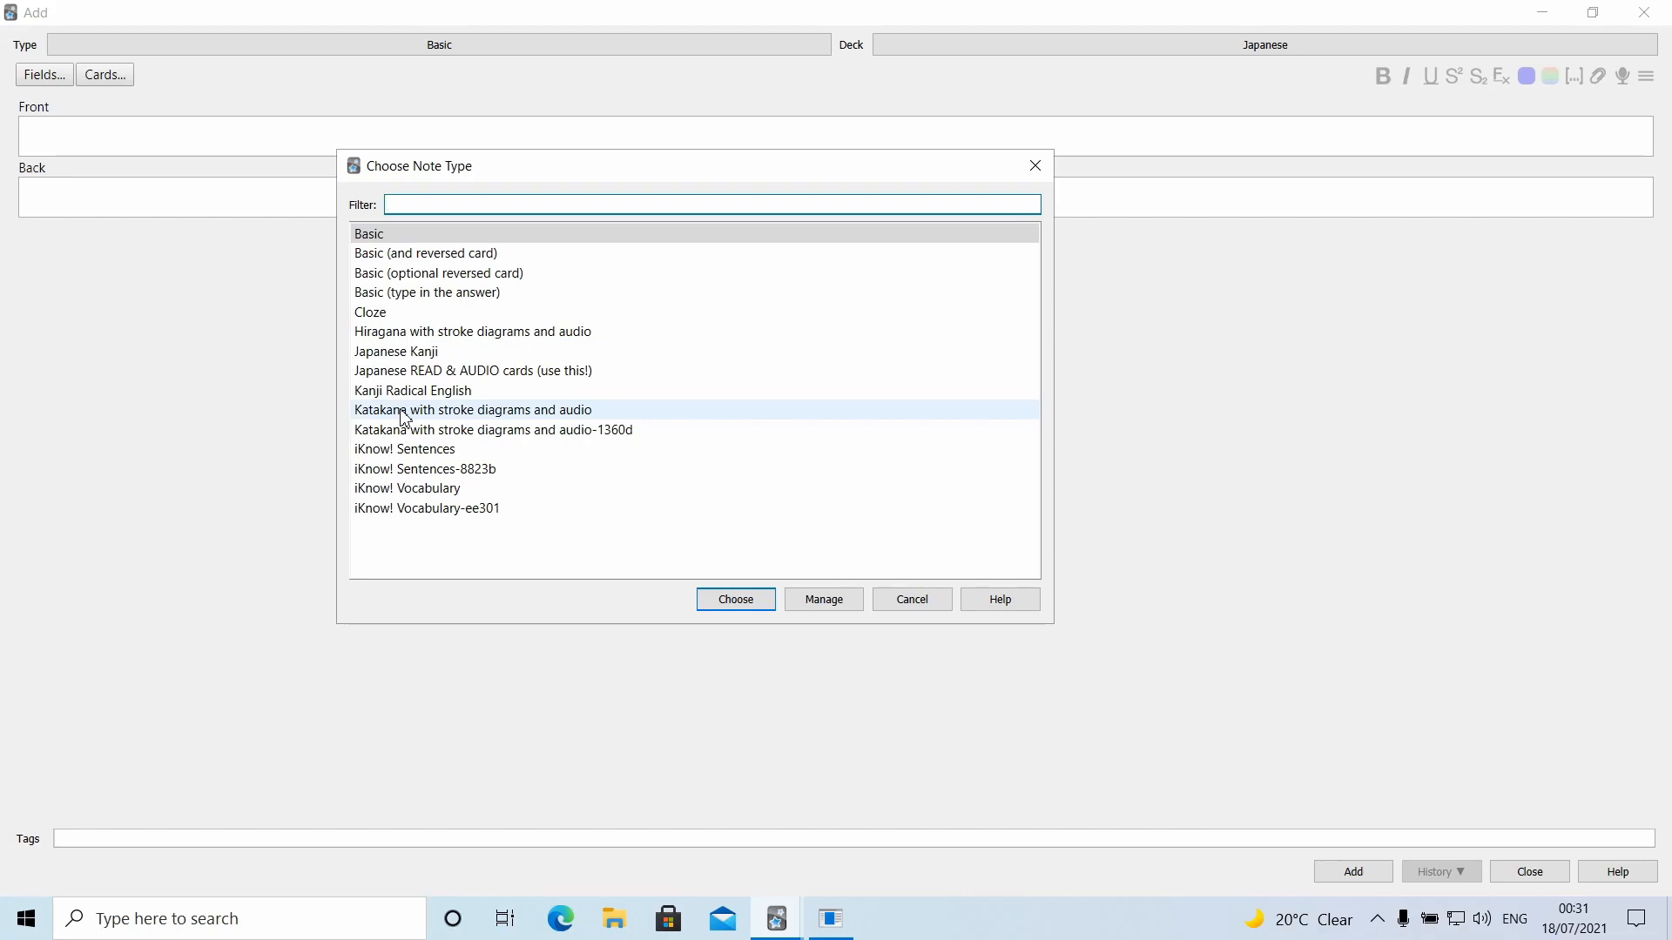
click(371, 374)
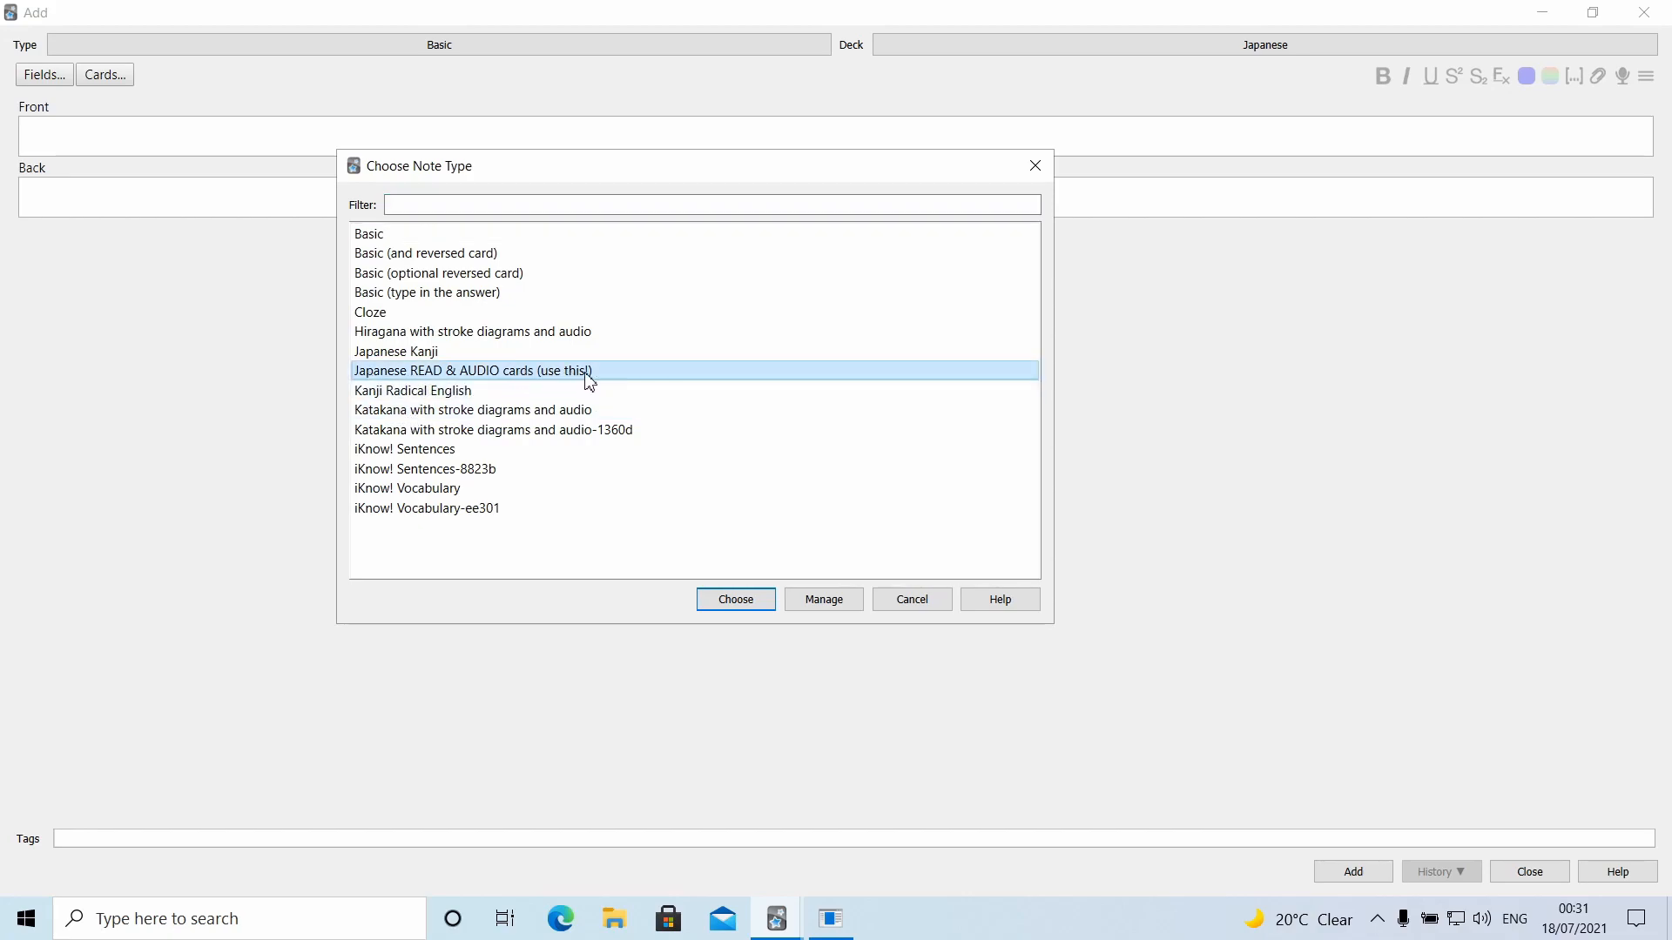
click(721, 603)
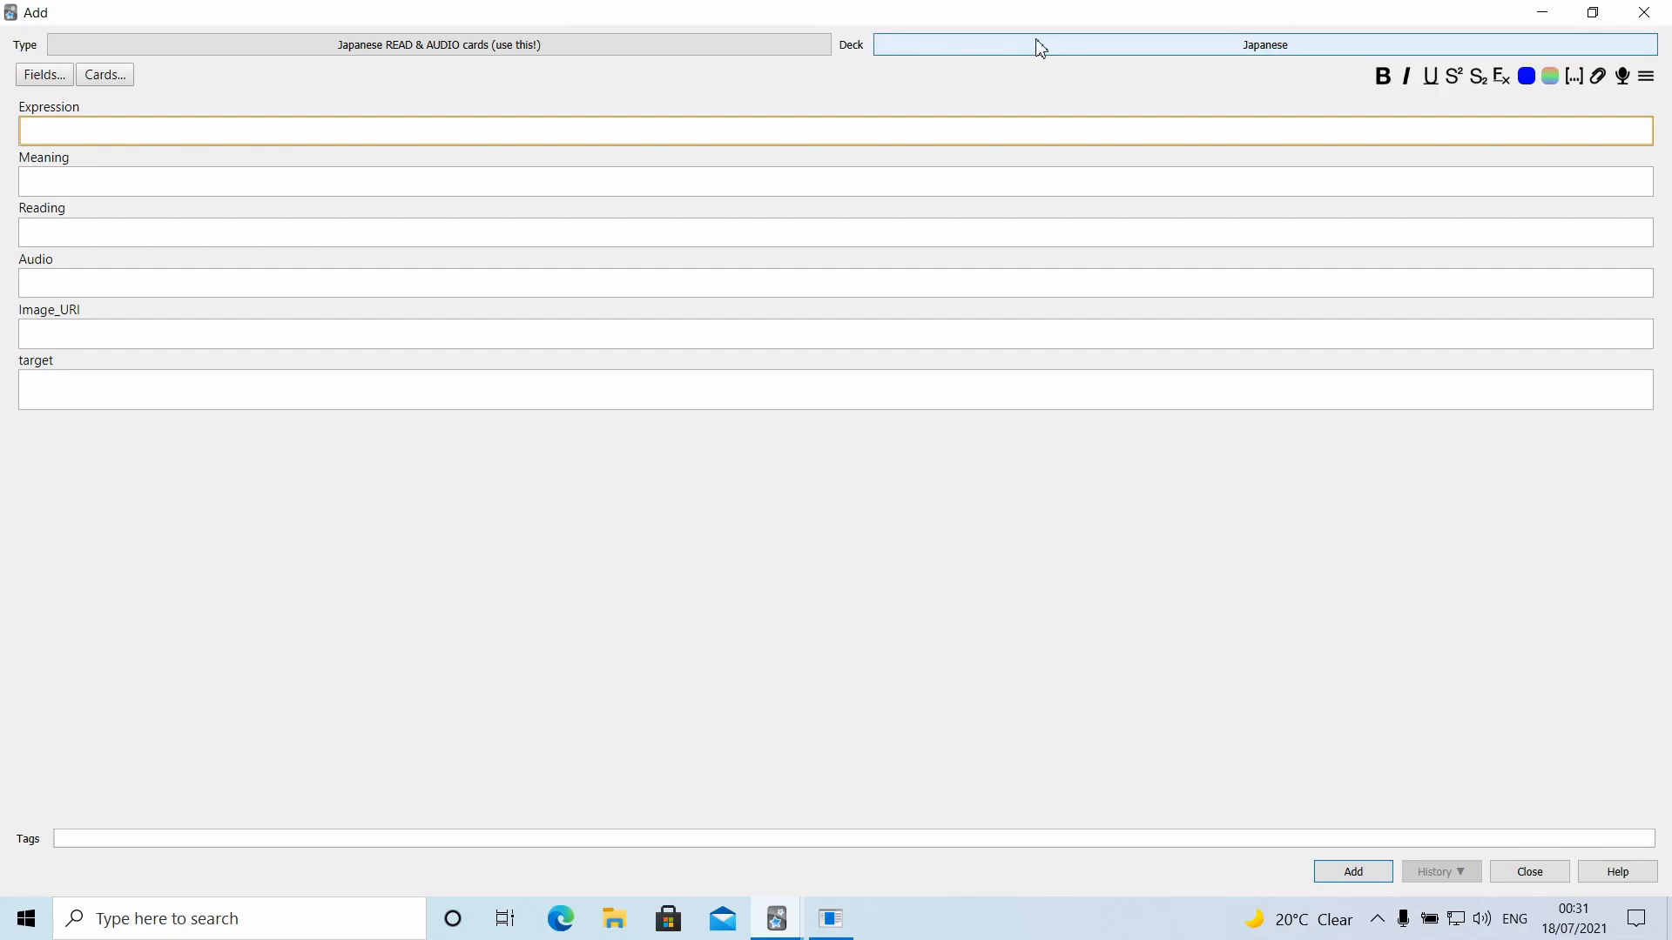
Choose Japanese::grammar as the deck for the new note
click(1101, 53)
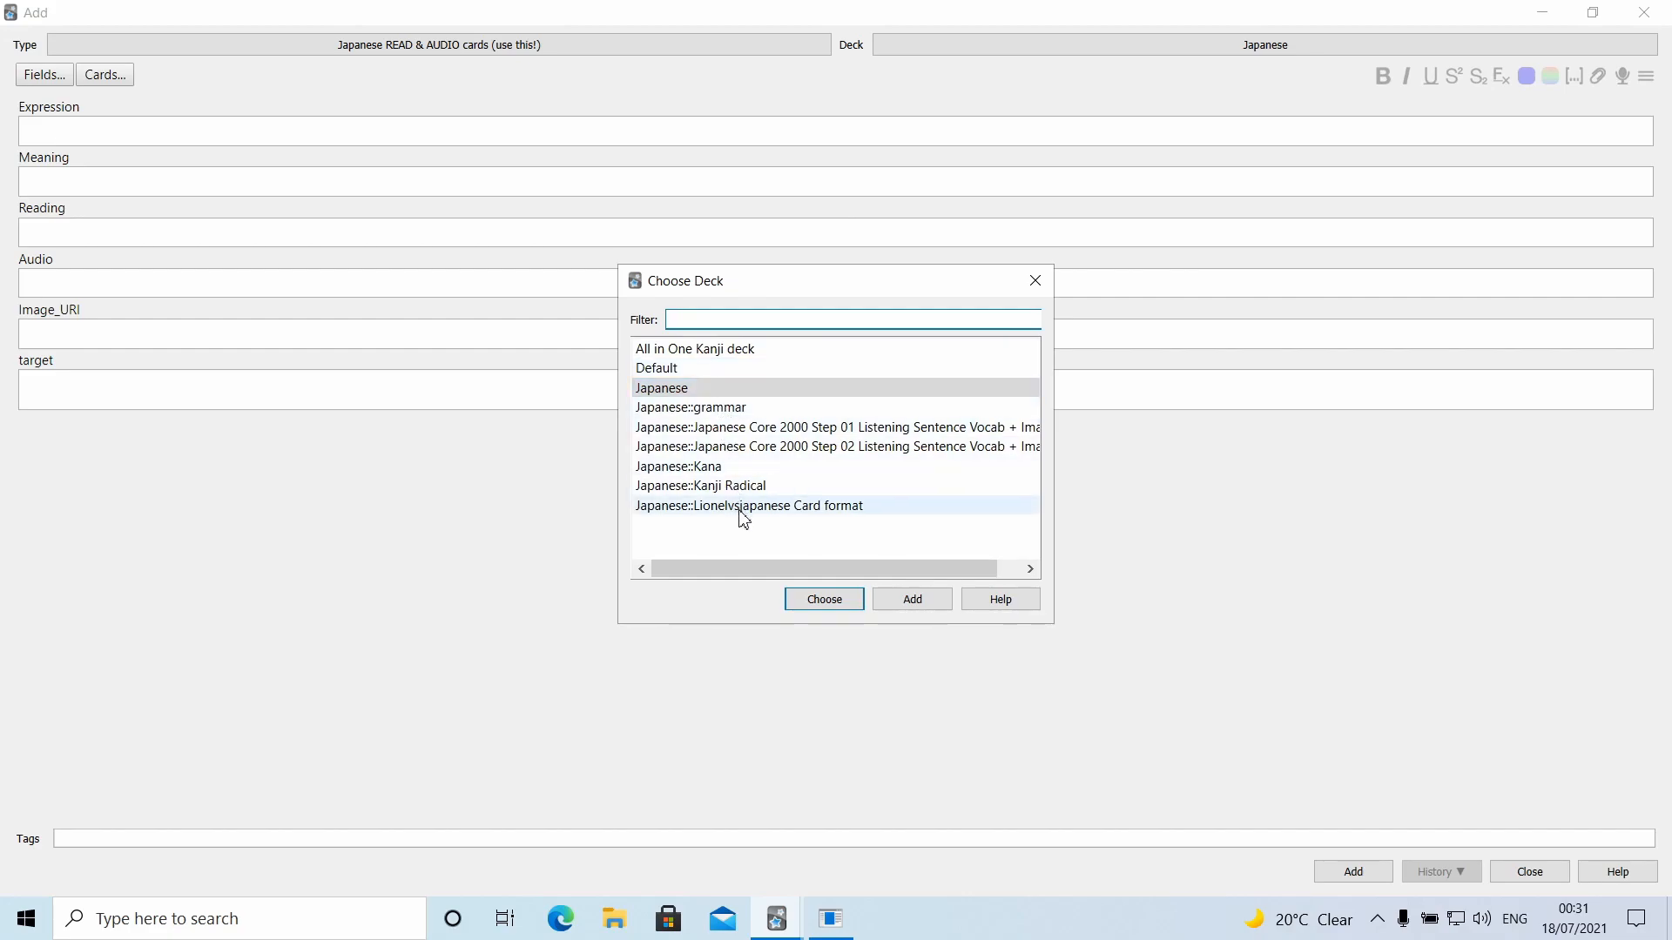
click(739, 409)
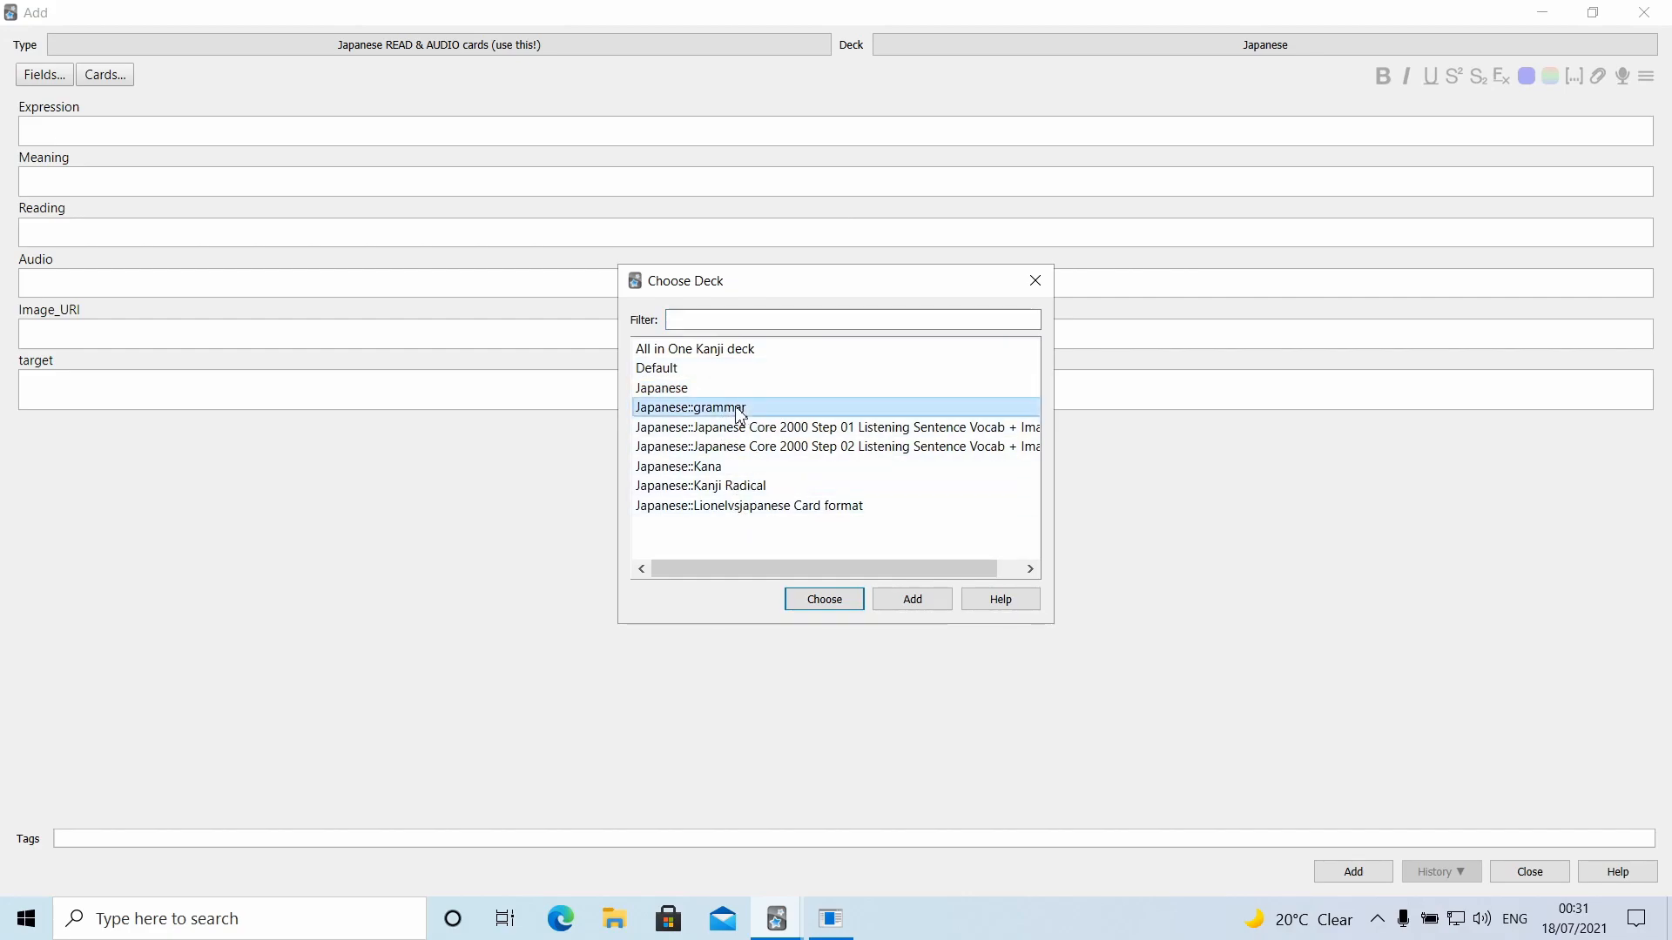
click(828, 599)
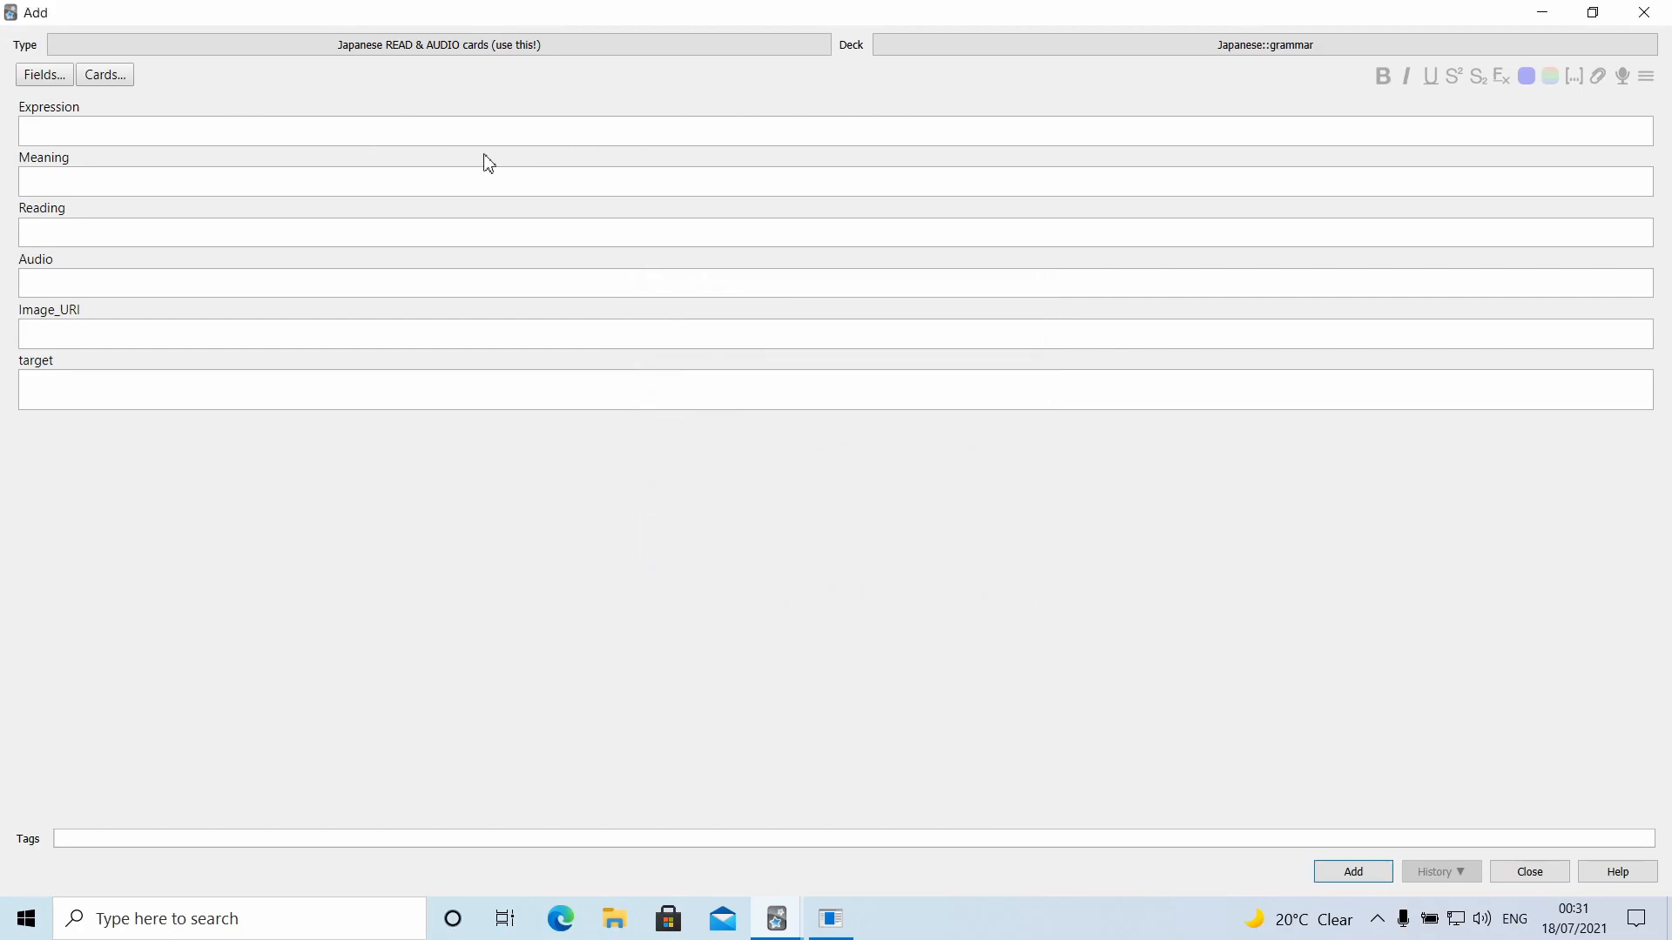
click(100, 135)
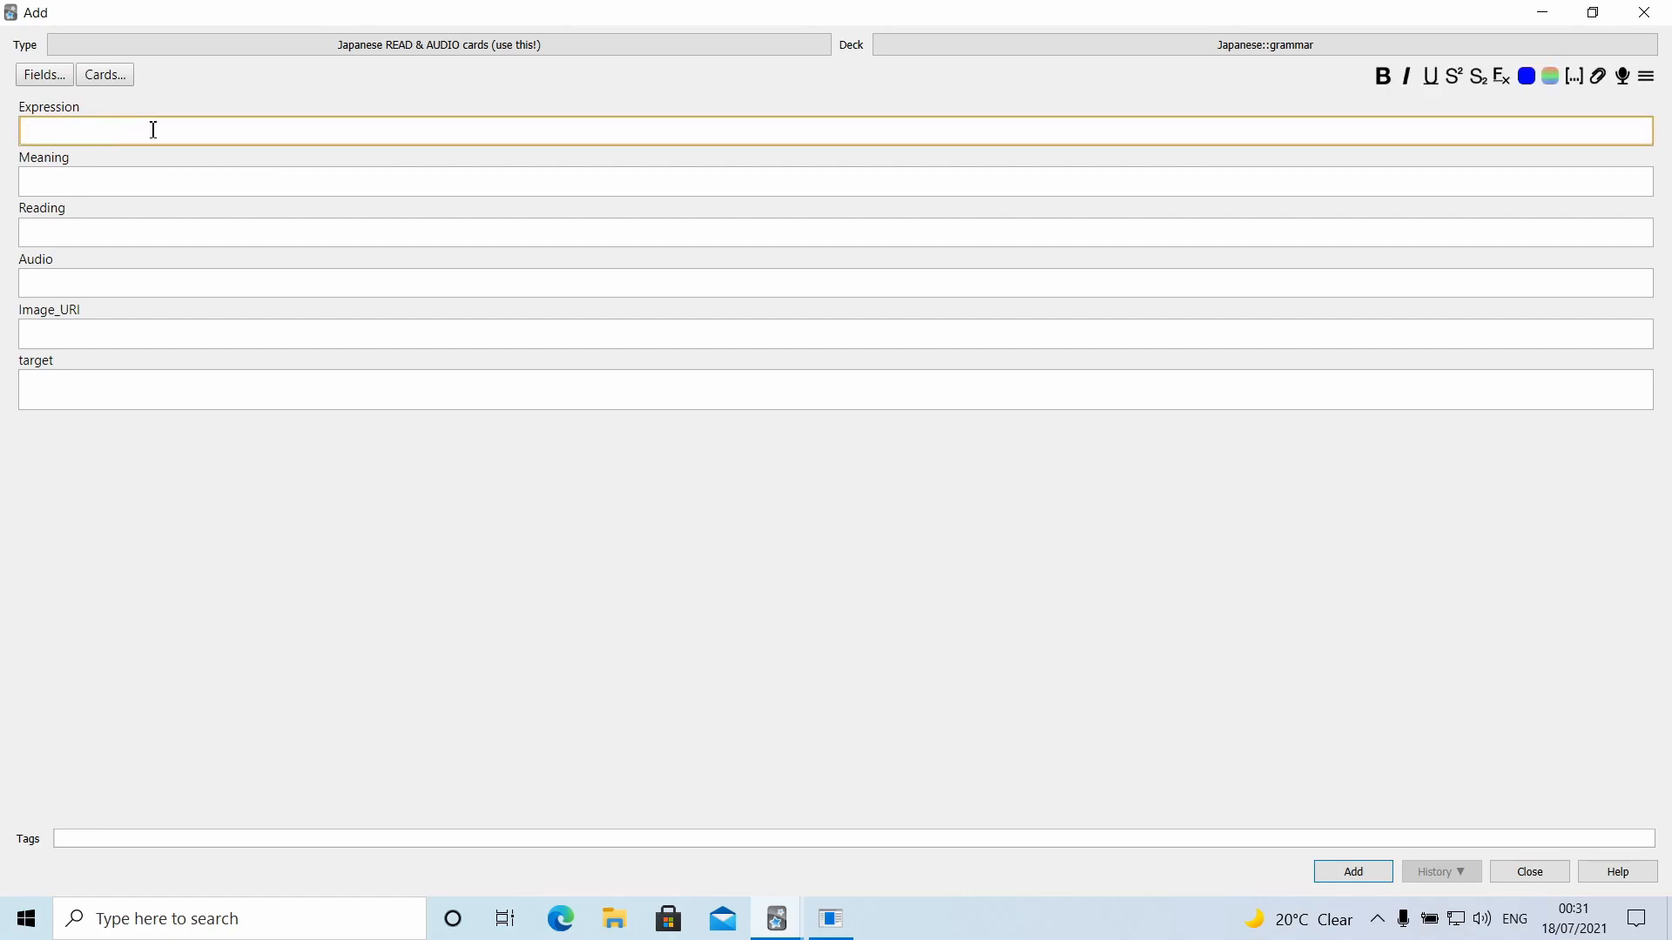
click(64, 189)
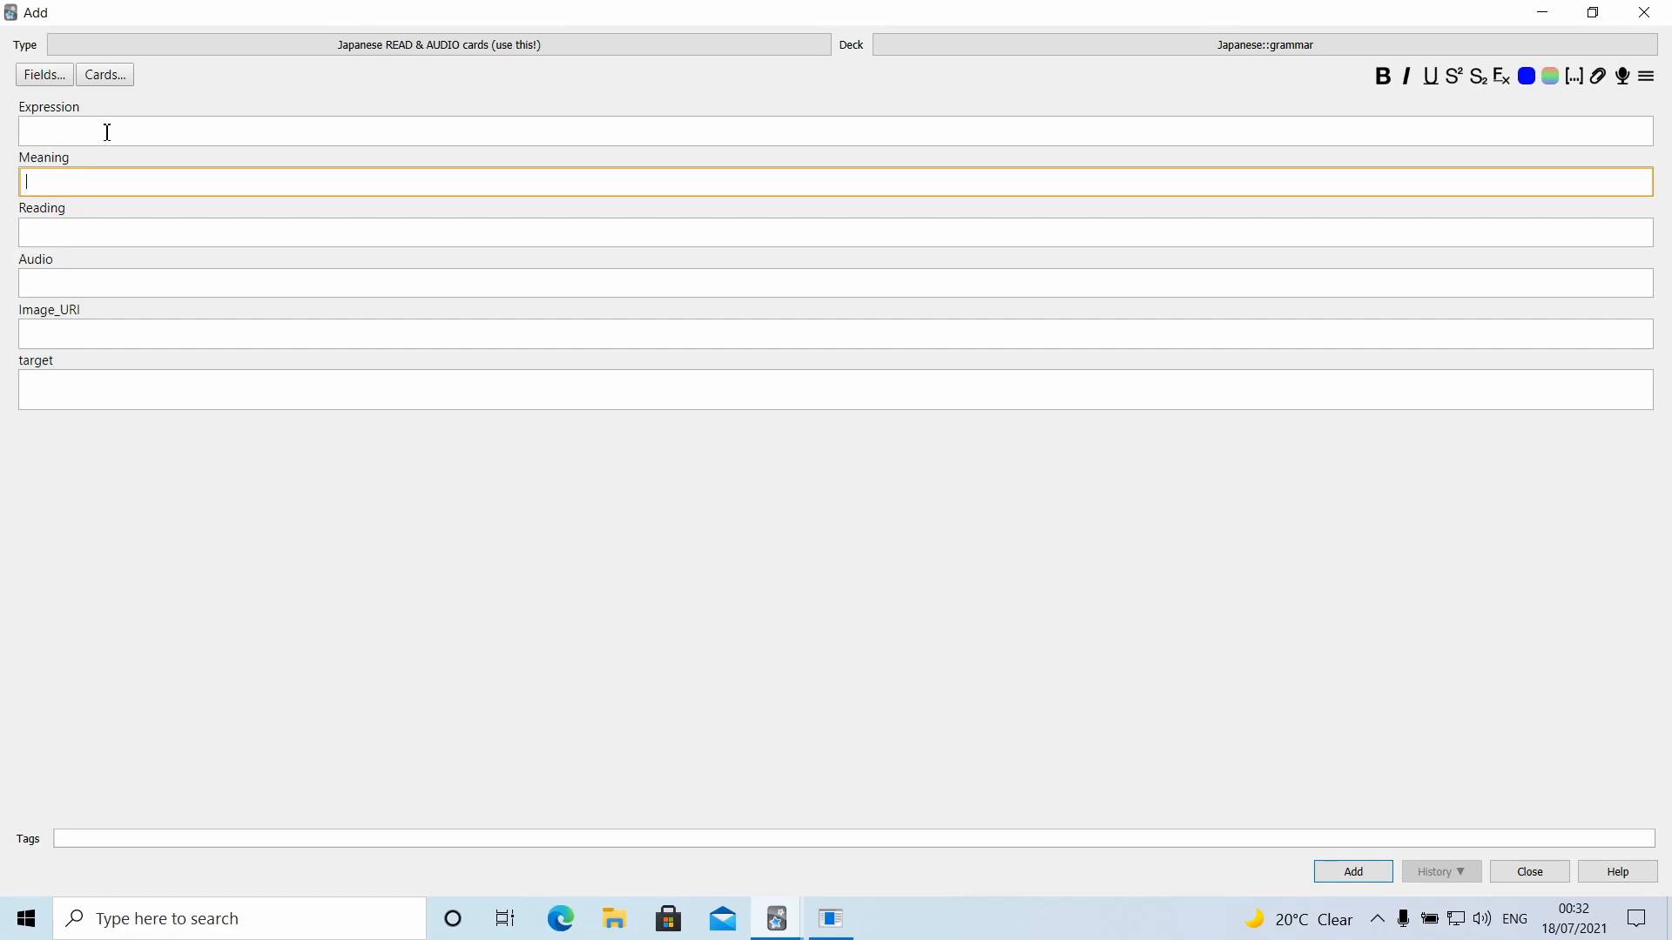
click(48, 332)
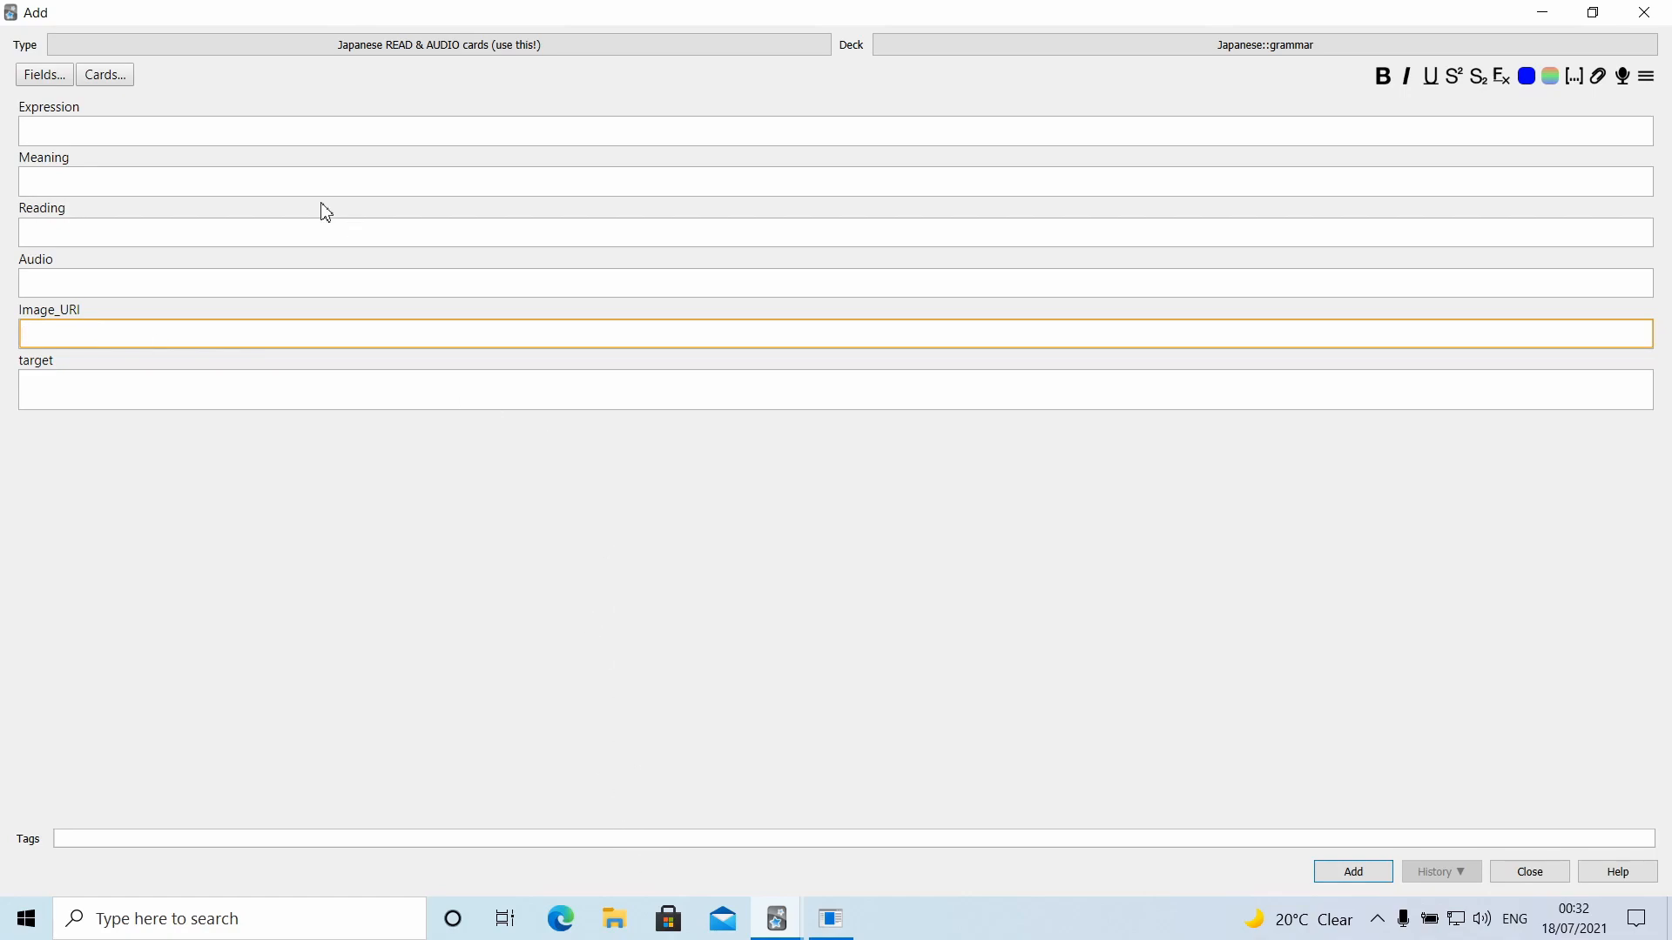
Switch to Japanese input and enter 私はりんごが好きです。 as the note's Expression
click(234, 126)
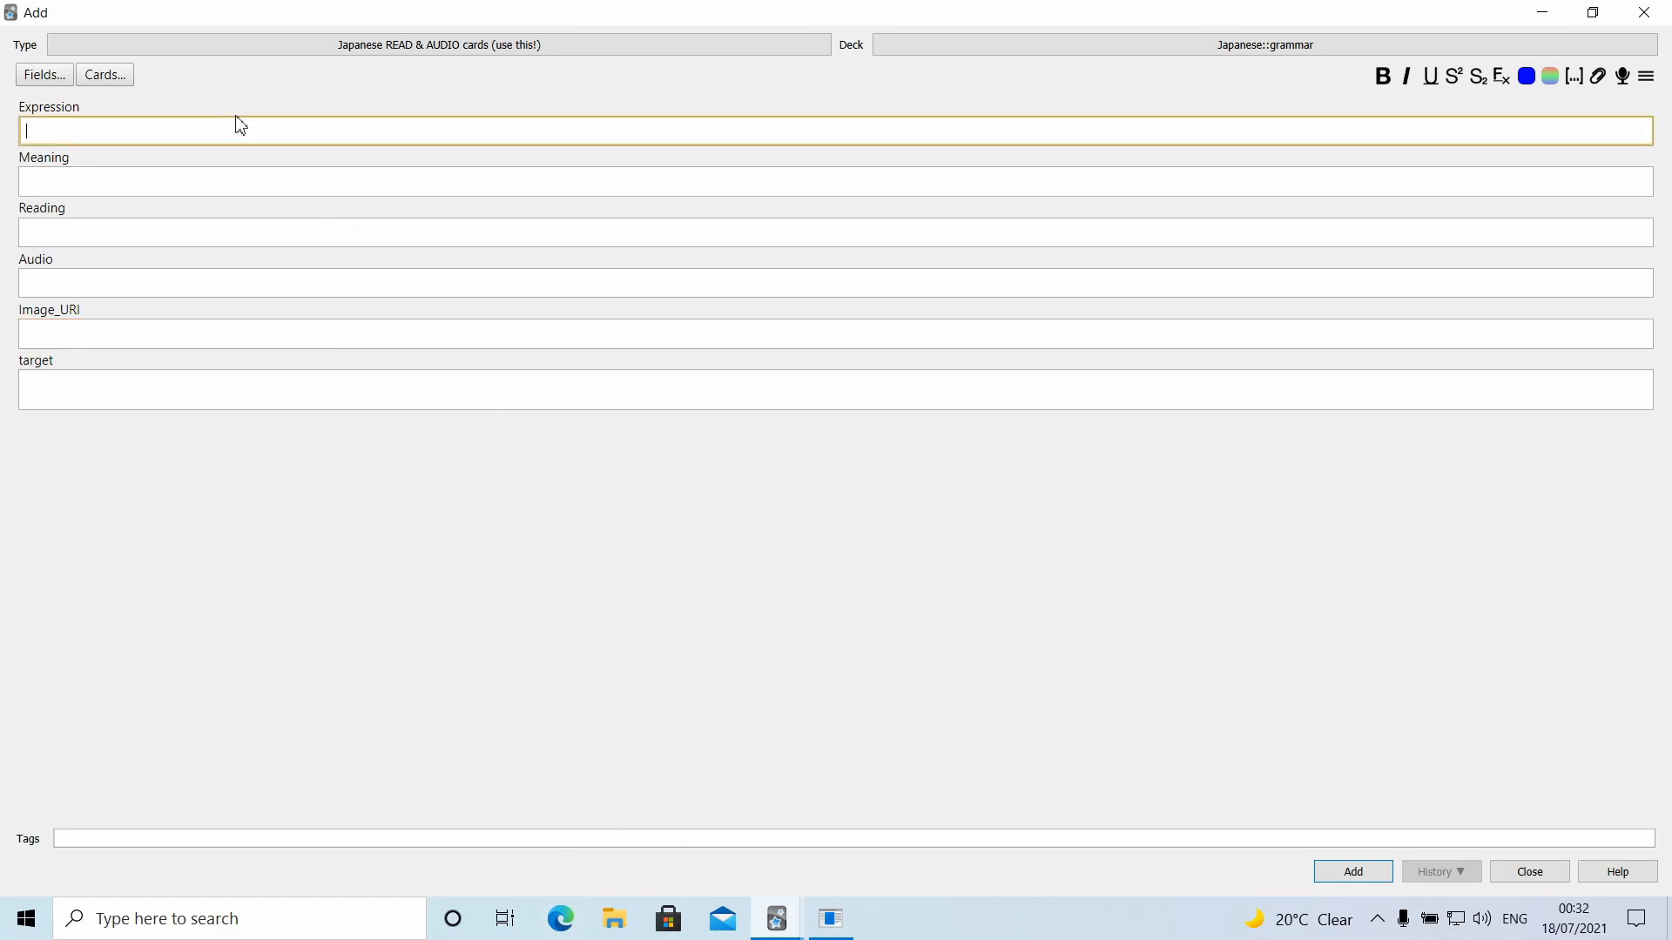
key(super+space)
key(alt+grave)
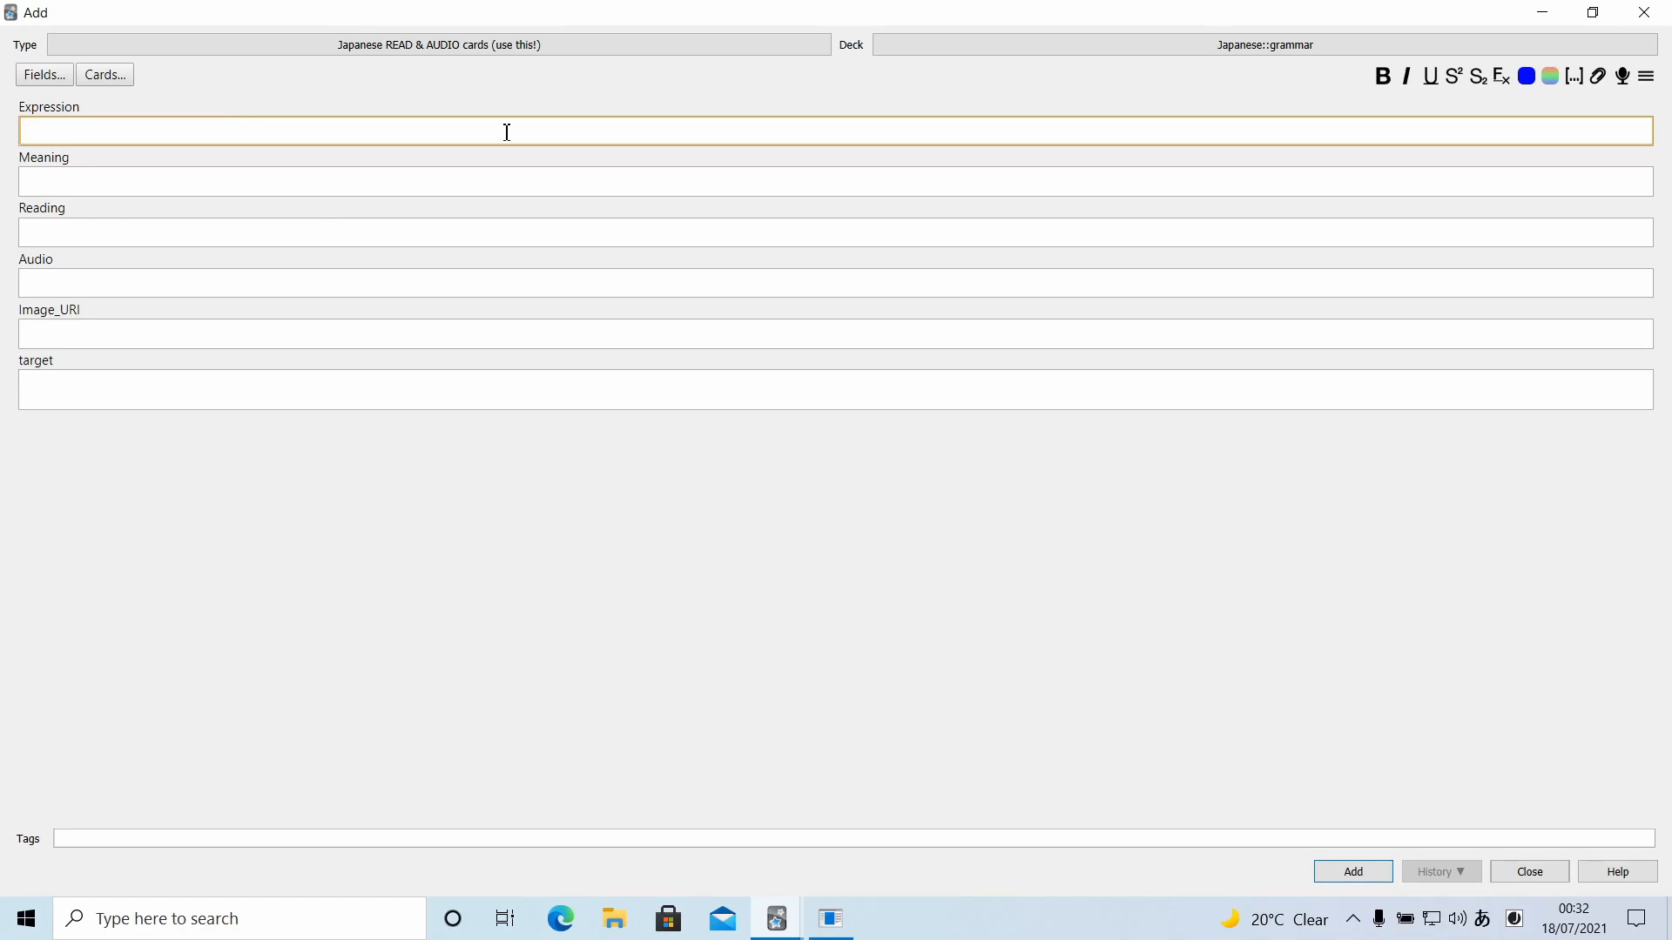
text(わた)
key(Tab)
key(Tab)
key(Return)
text(りん)
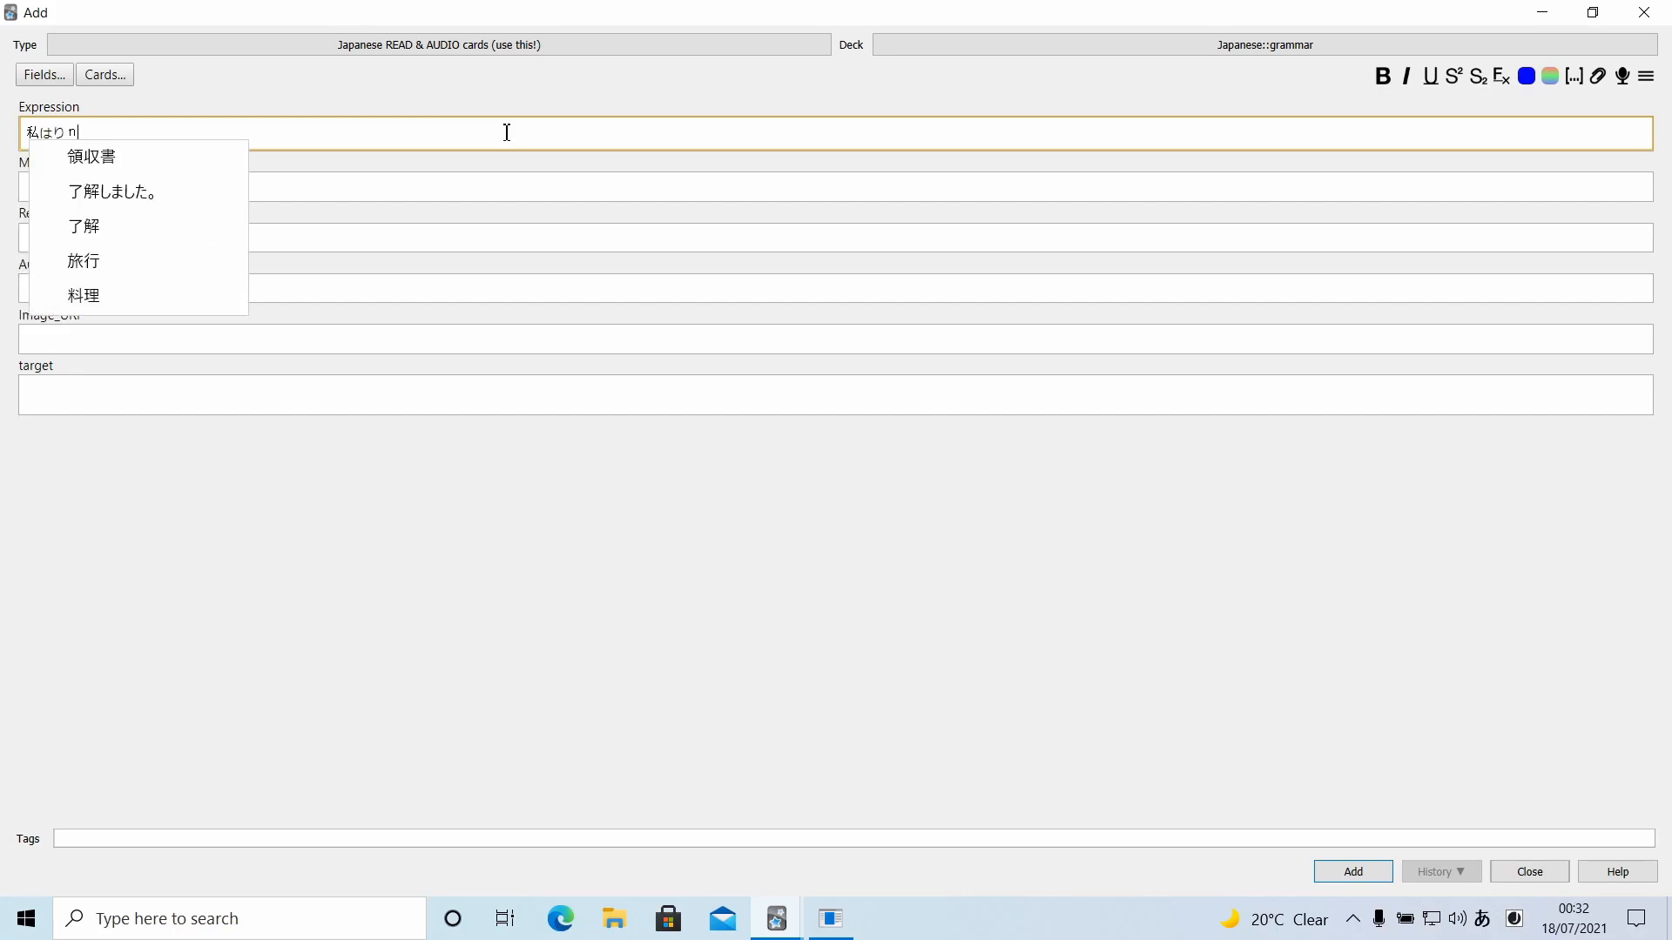
text(go)
key(space)
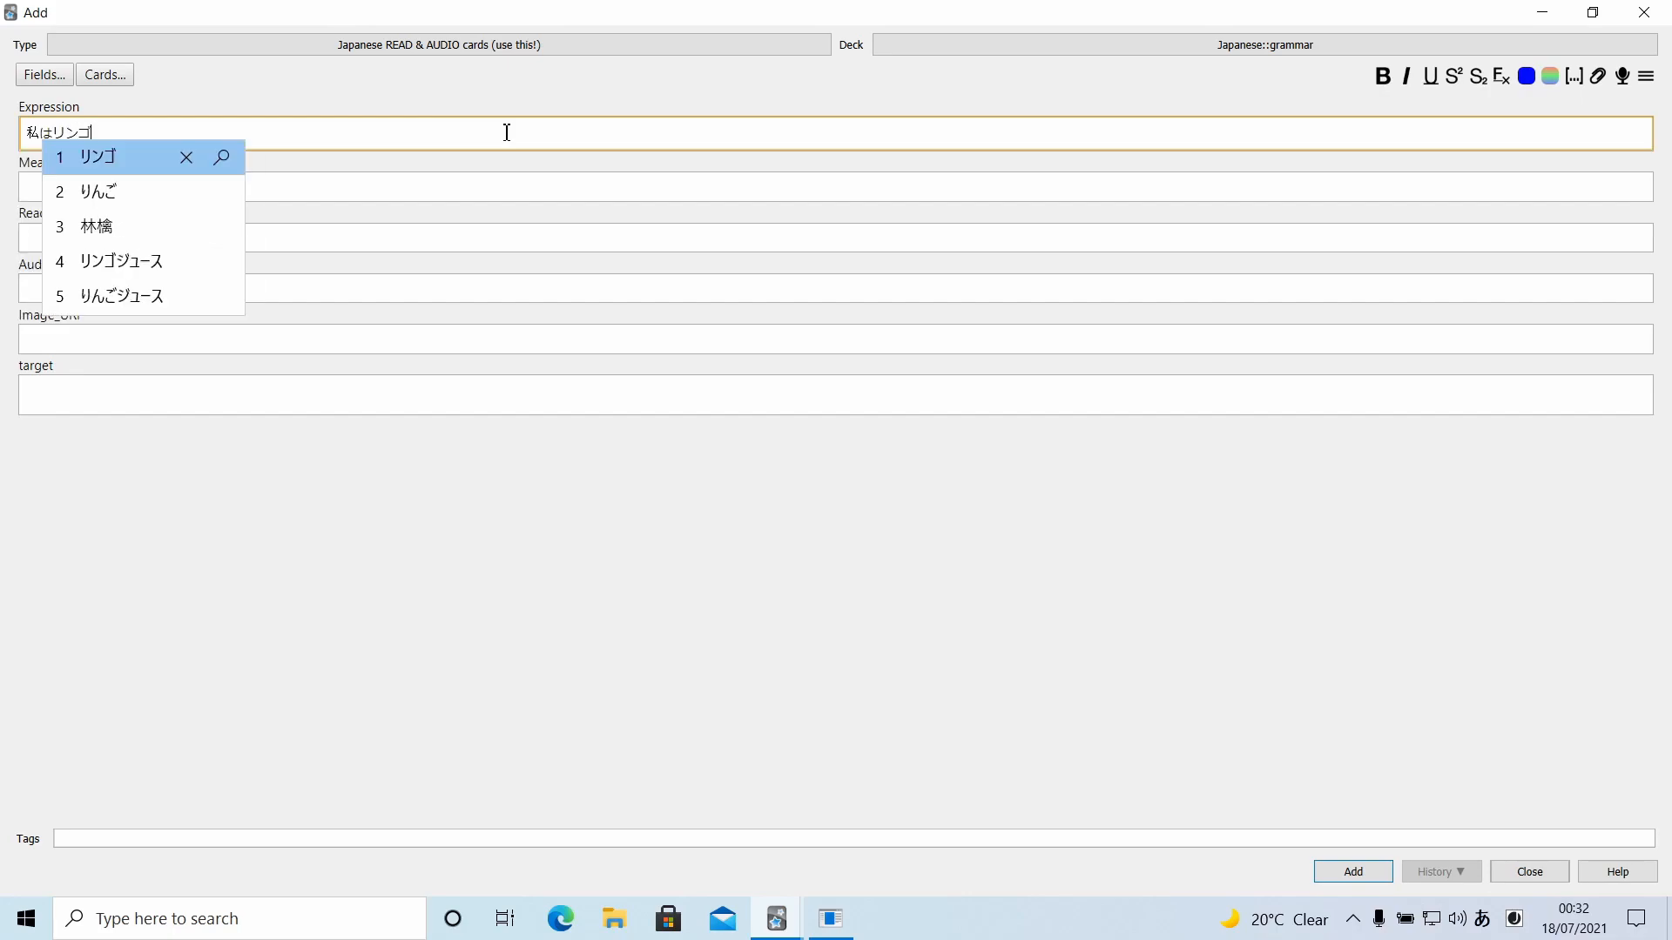
key(space)
key(Return)
text(gasukide)
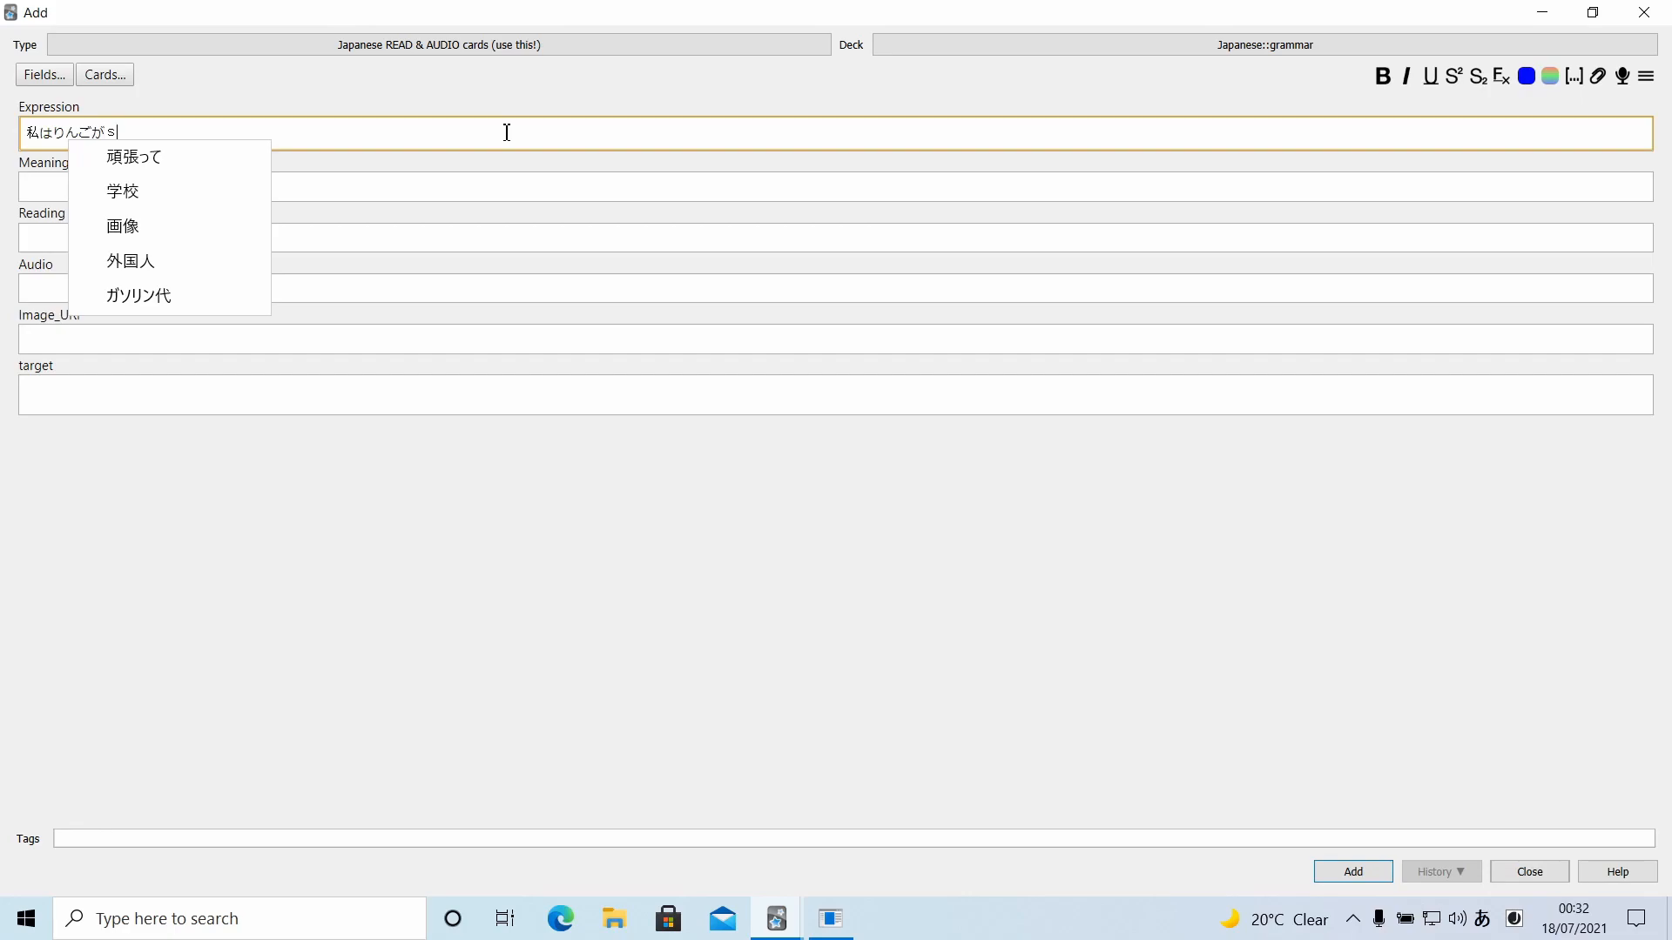
text(su)
key(space)
key(Return)
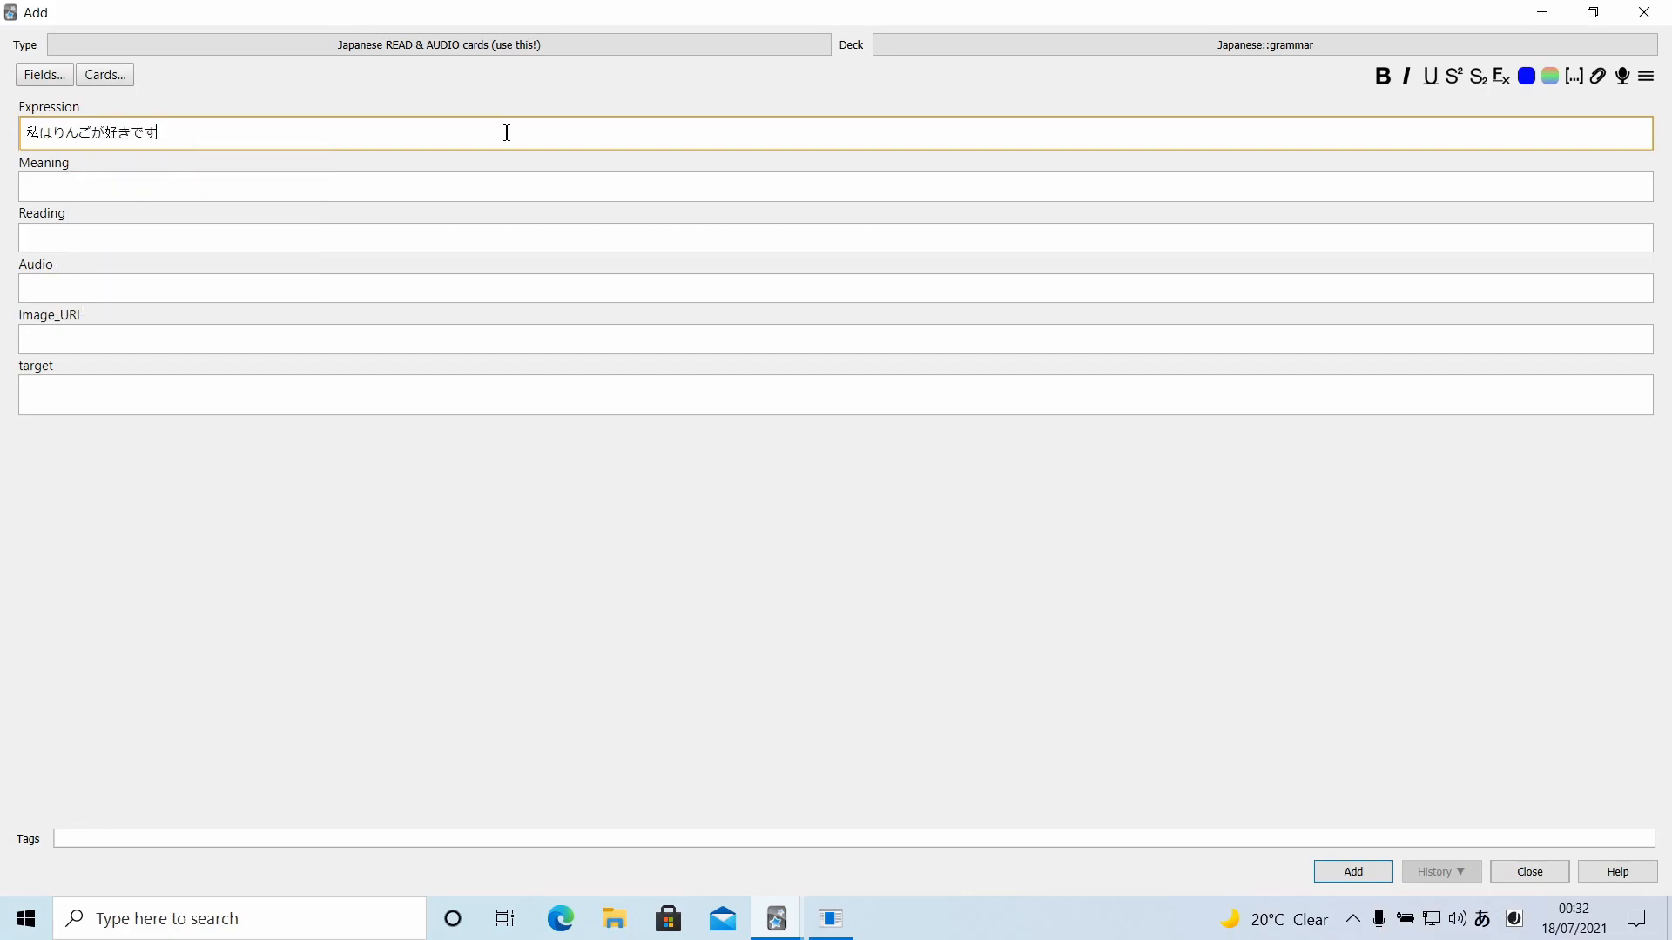
text(.)
key(Return)
Enter "i like apples" in English as the note's Meaning and start a new line below it
click(54, 190)
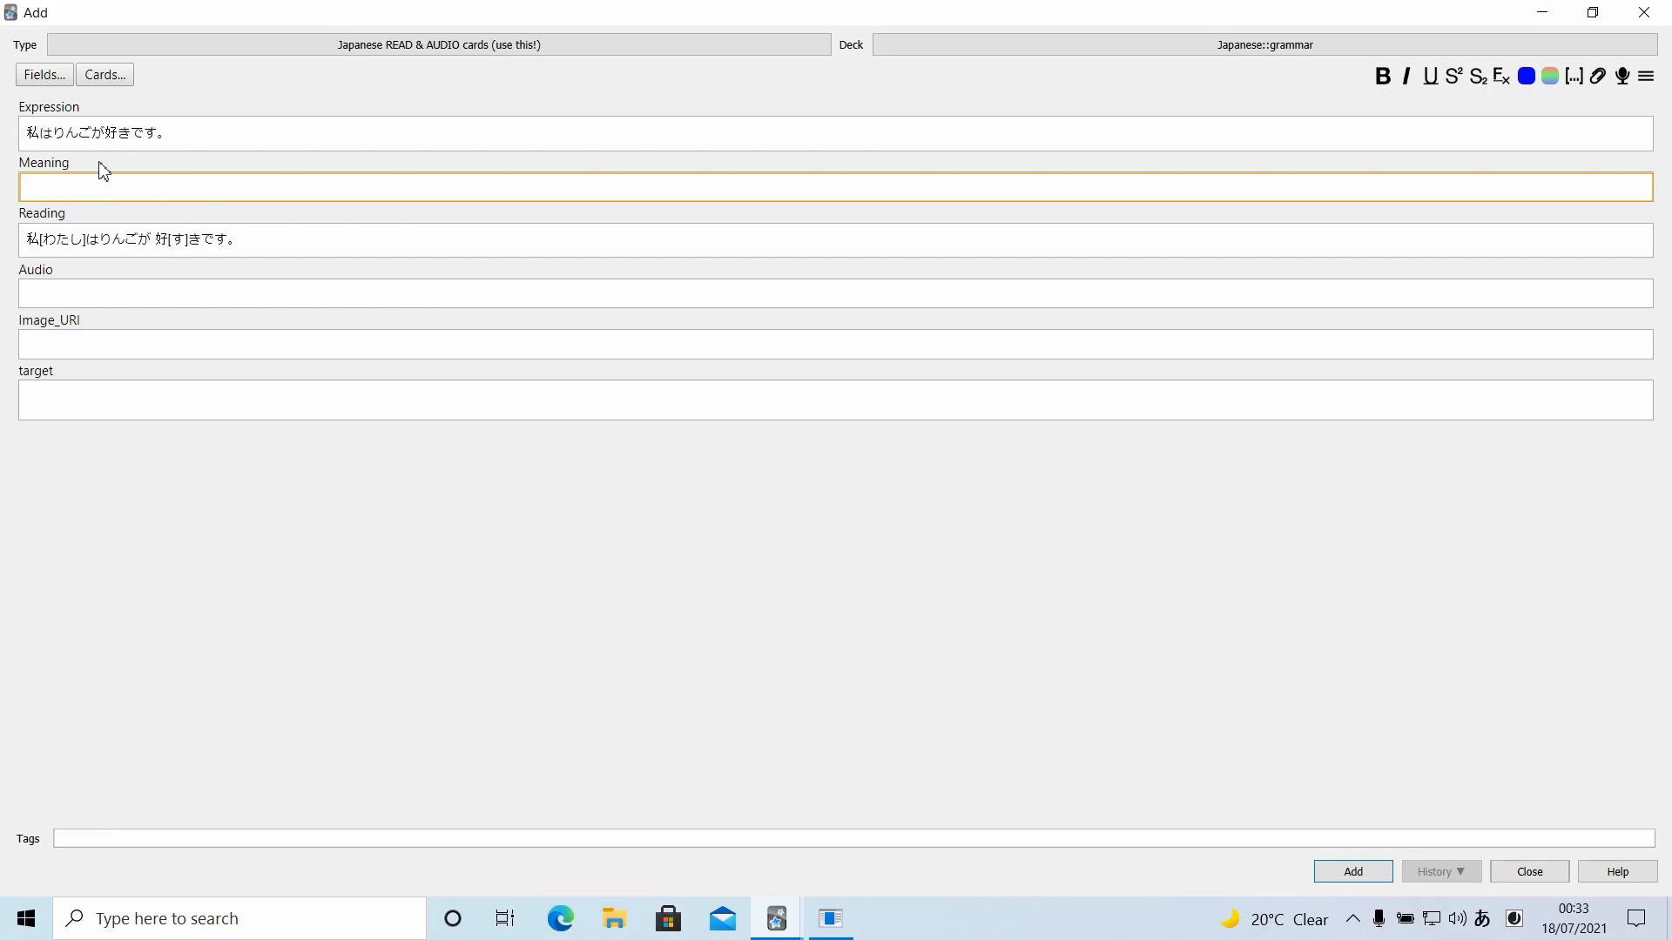
key(super+space)
text(I li)
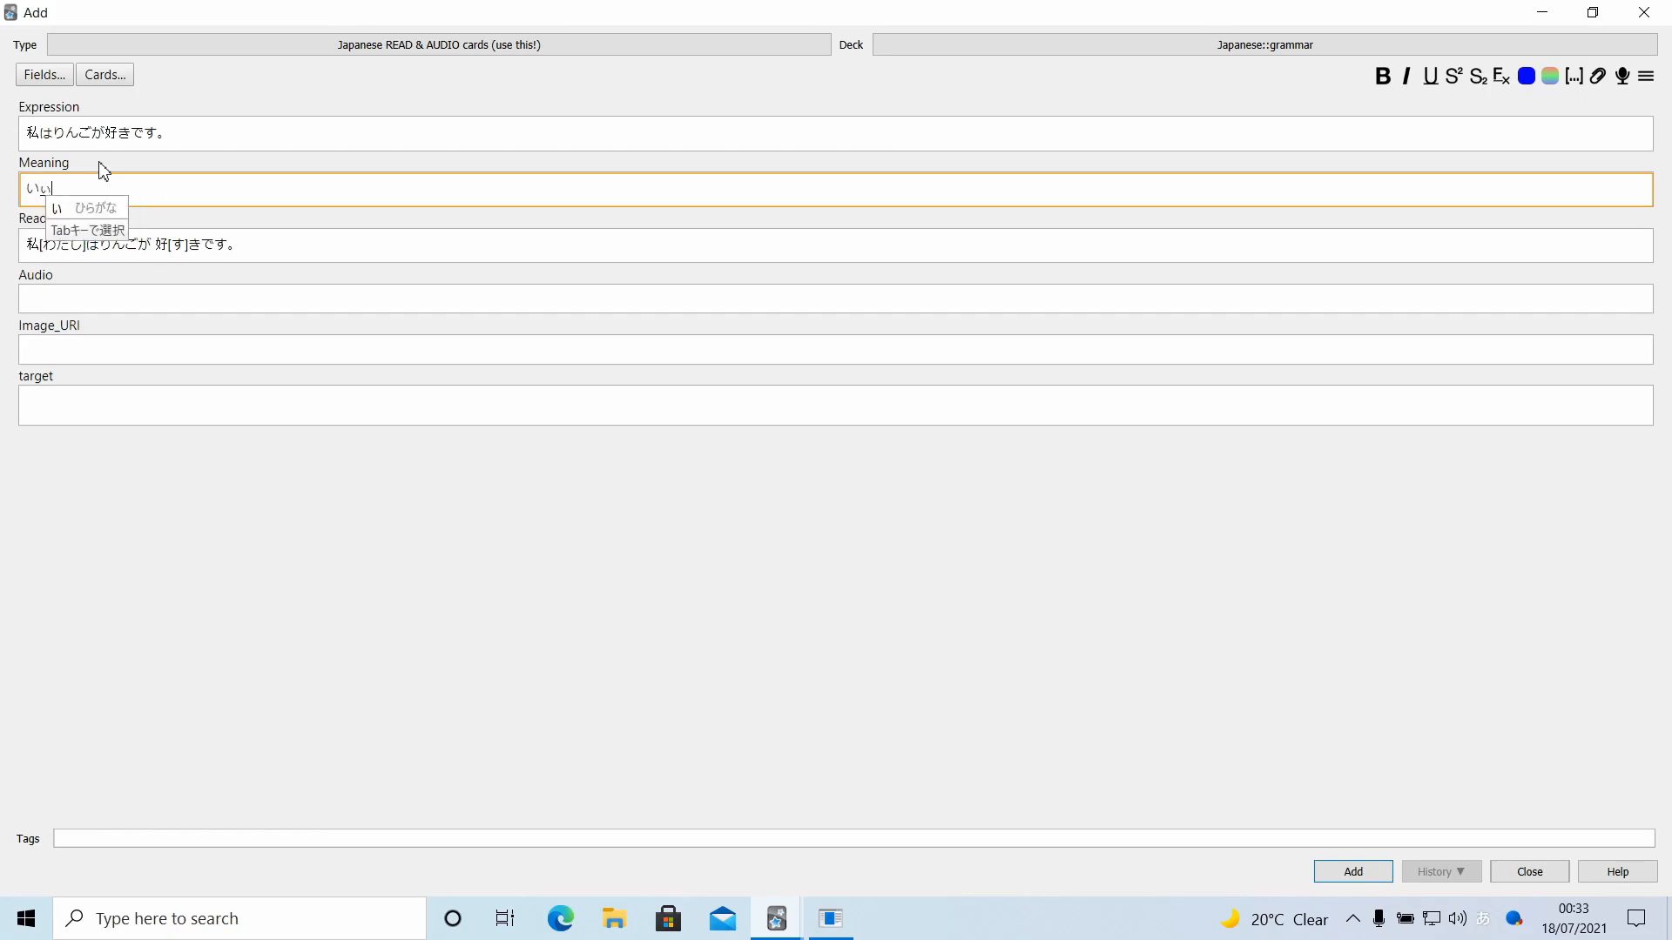
key(BackSpace)
key(BackSpace)
key(BackSpace)
key(super+space)
text(I)
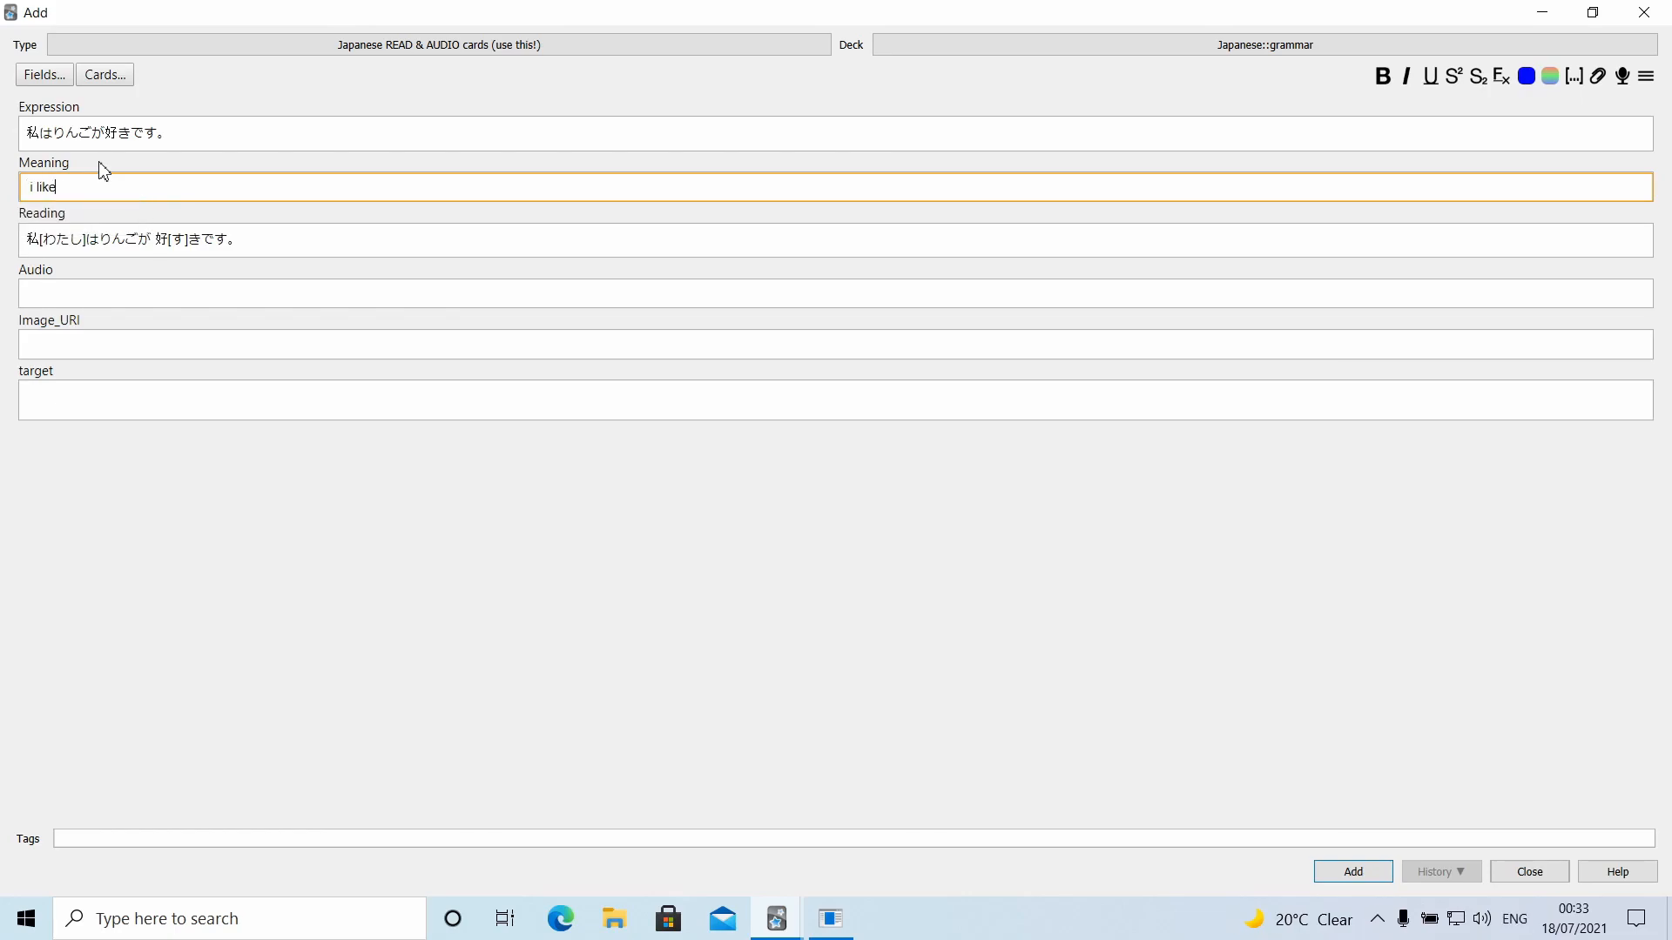
text( like apples)
key(Return)
key(super+space)
text(ringo)
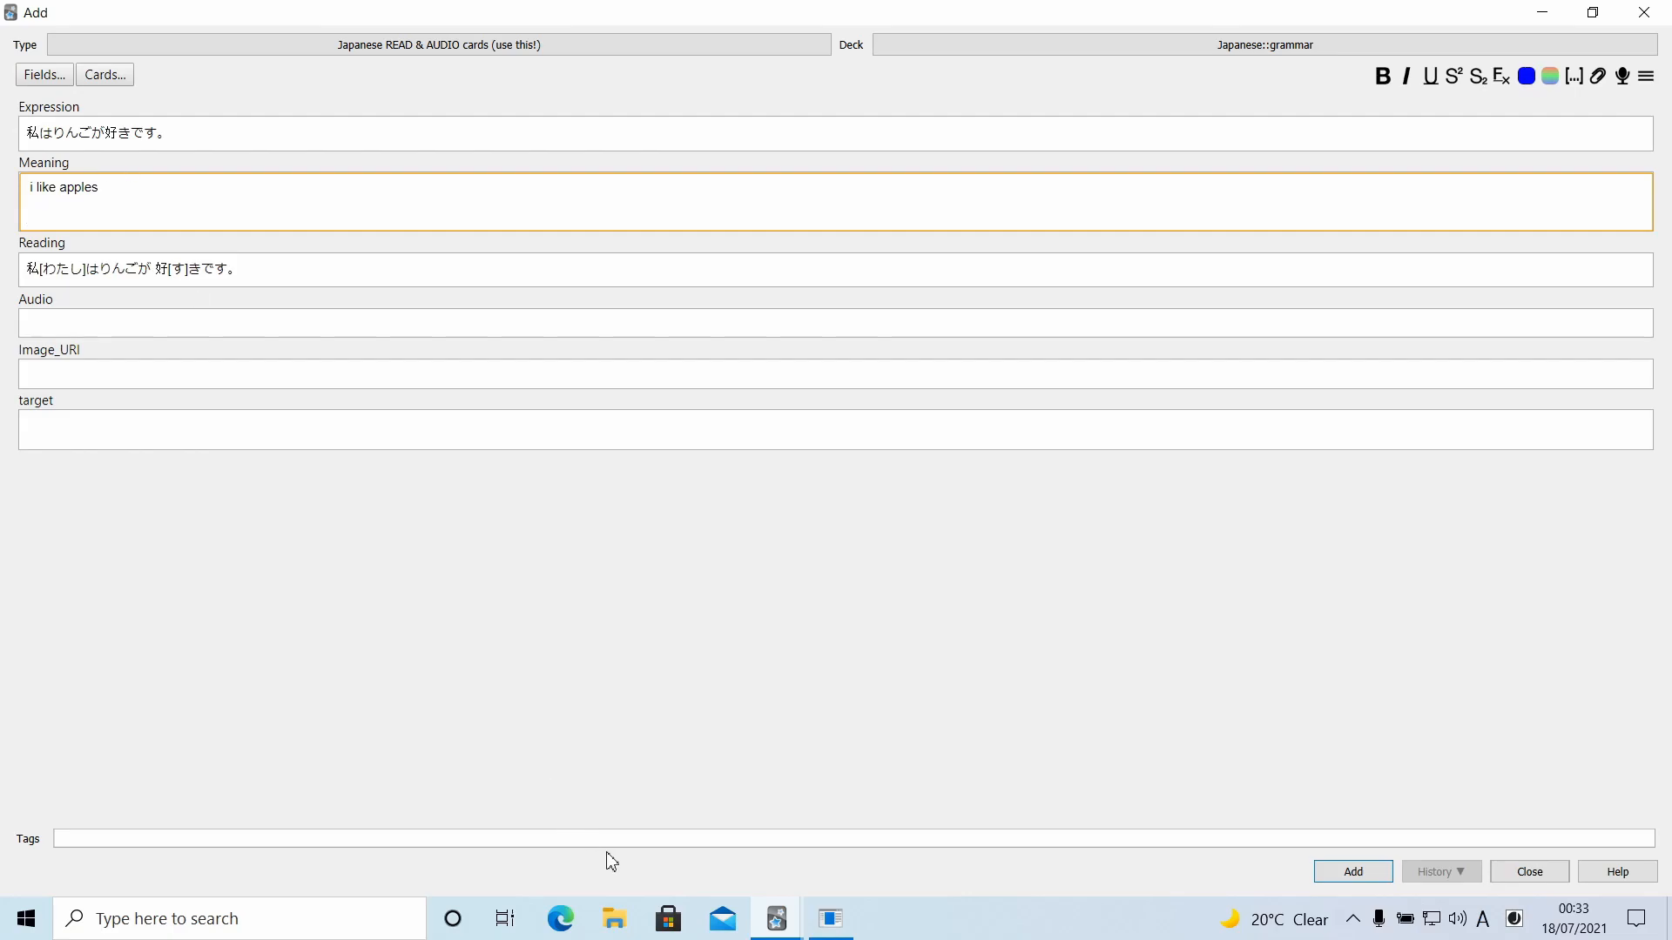
Switch to Microsoft Edge, search for jisho and open the Jisho.org Japanese dictionary
click(560, 919)
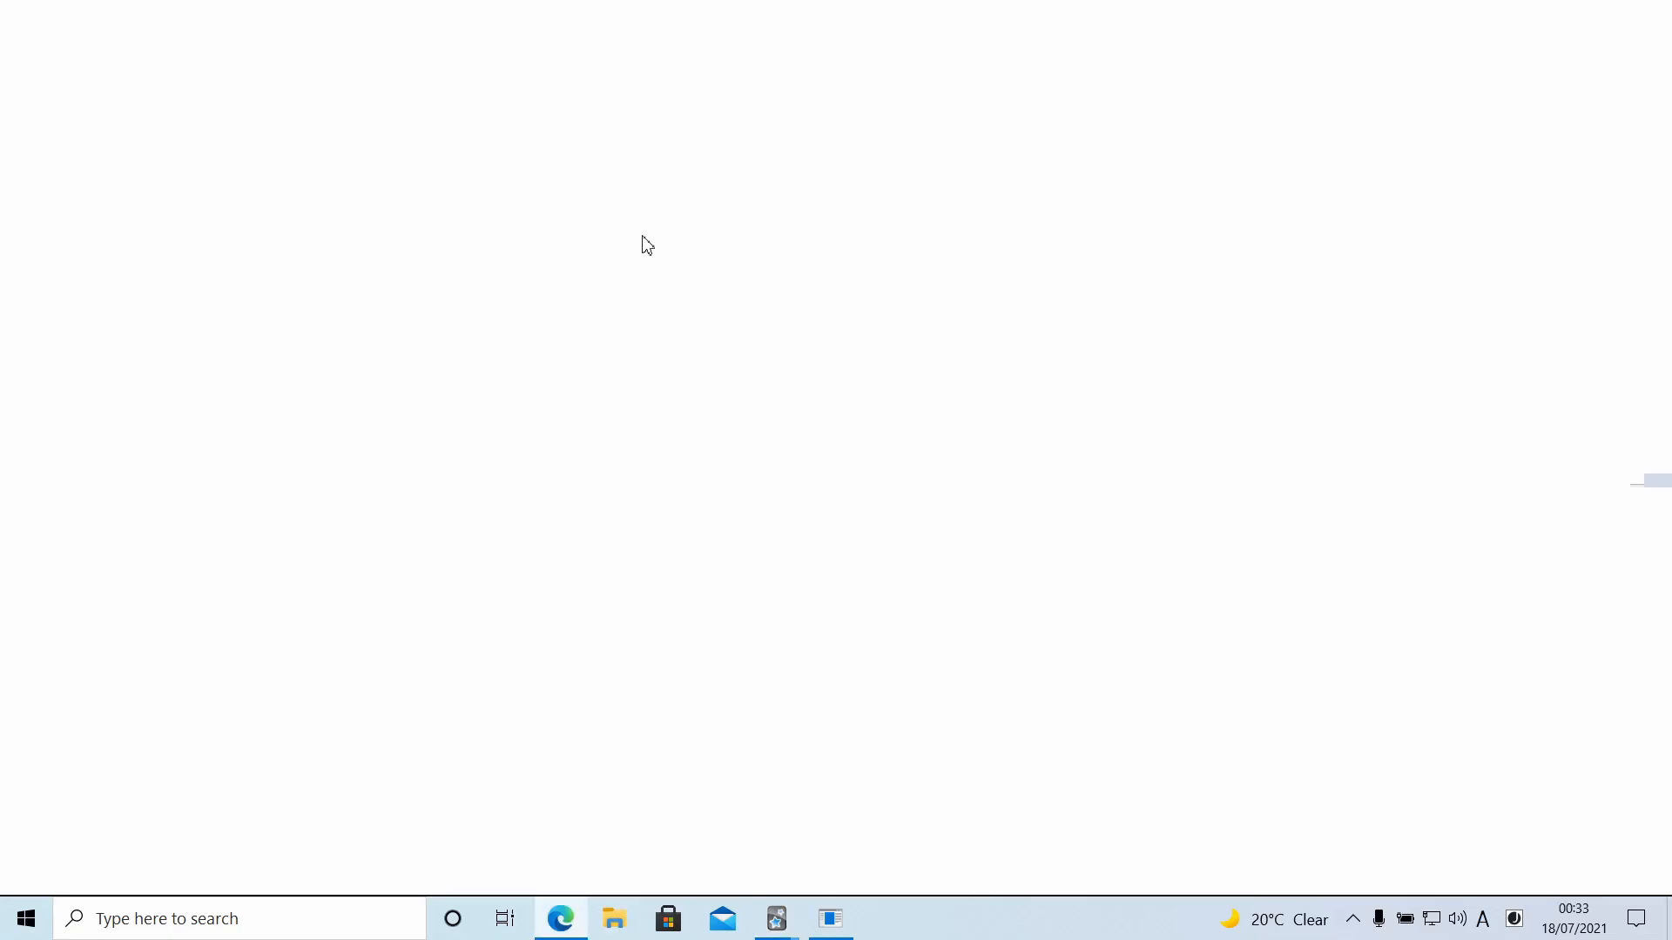
click(532, 67)
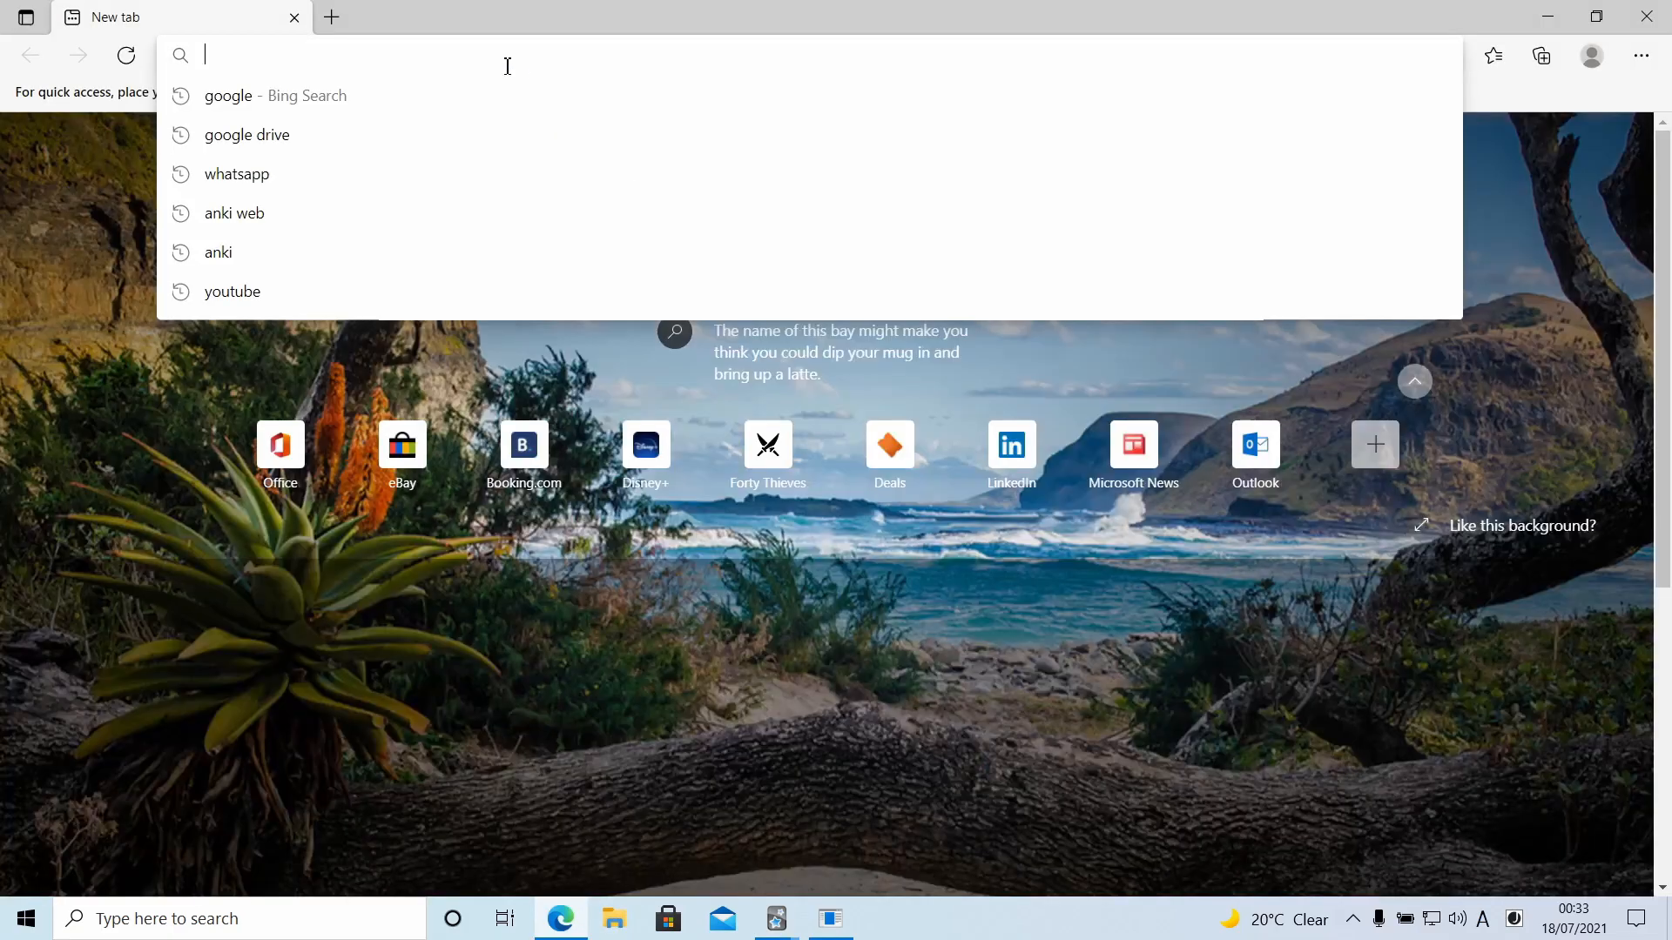
text(jisho)
key(Return)
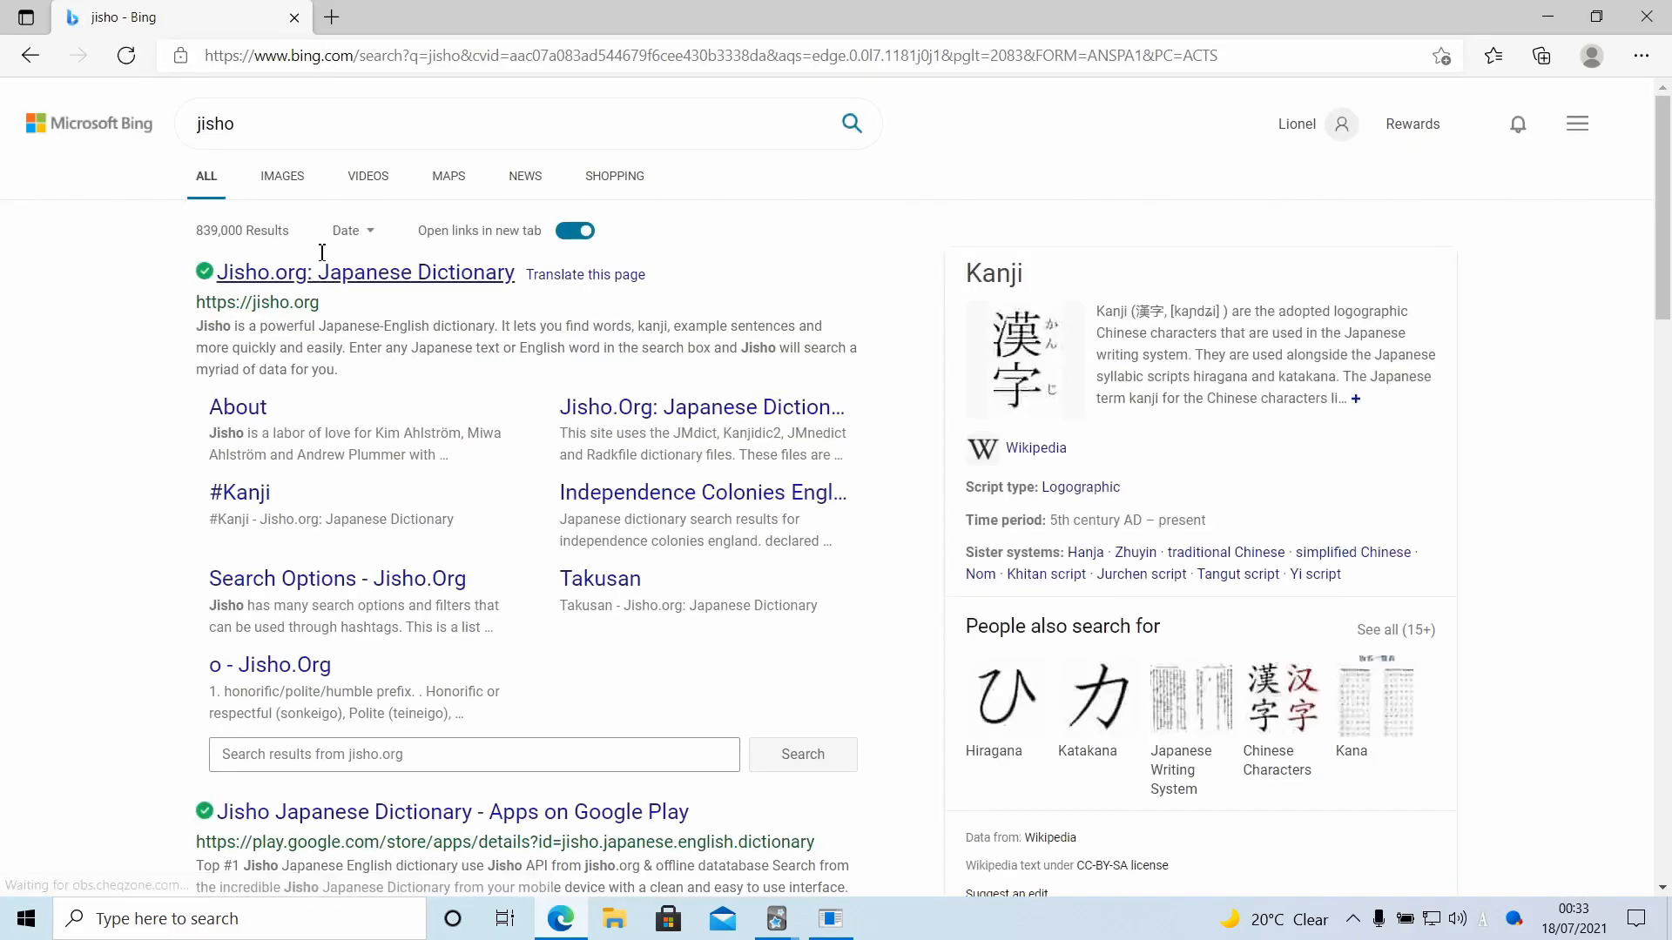
click(224, 272)
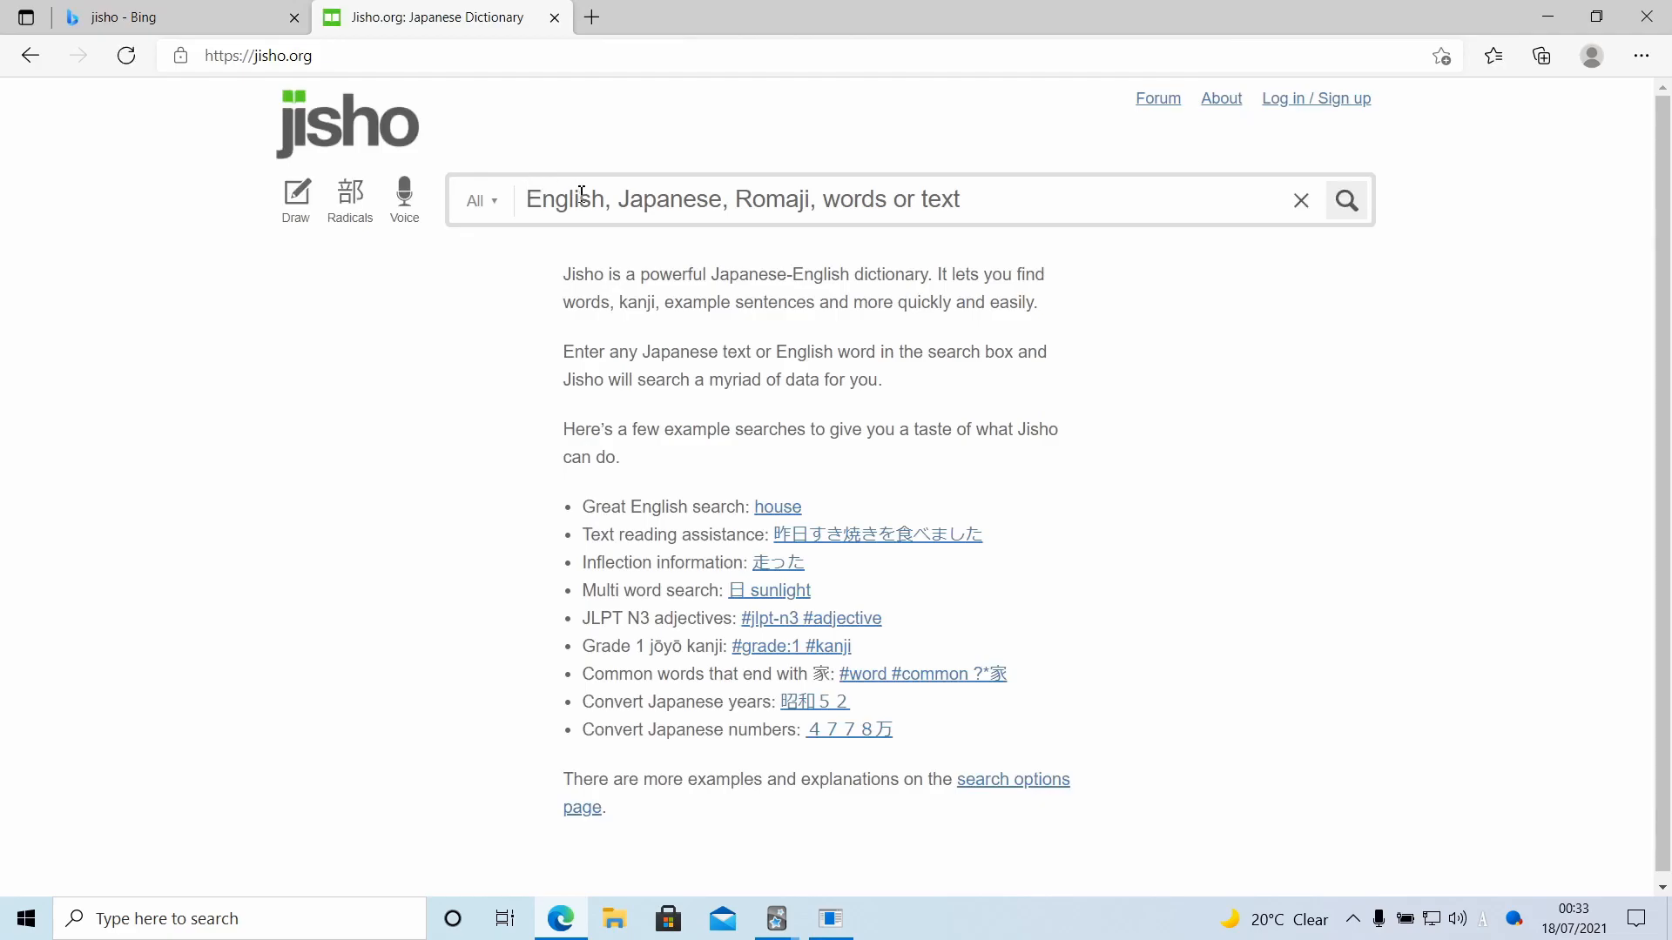
Look up りんご in the Jisho dictionary and copy its kanji form 林檎
key(super+space)
key(super+space)
text(rinno)
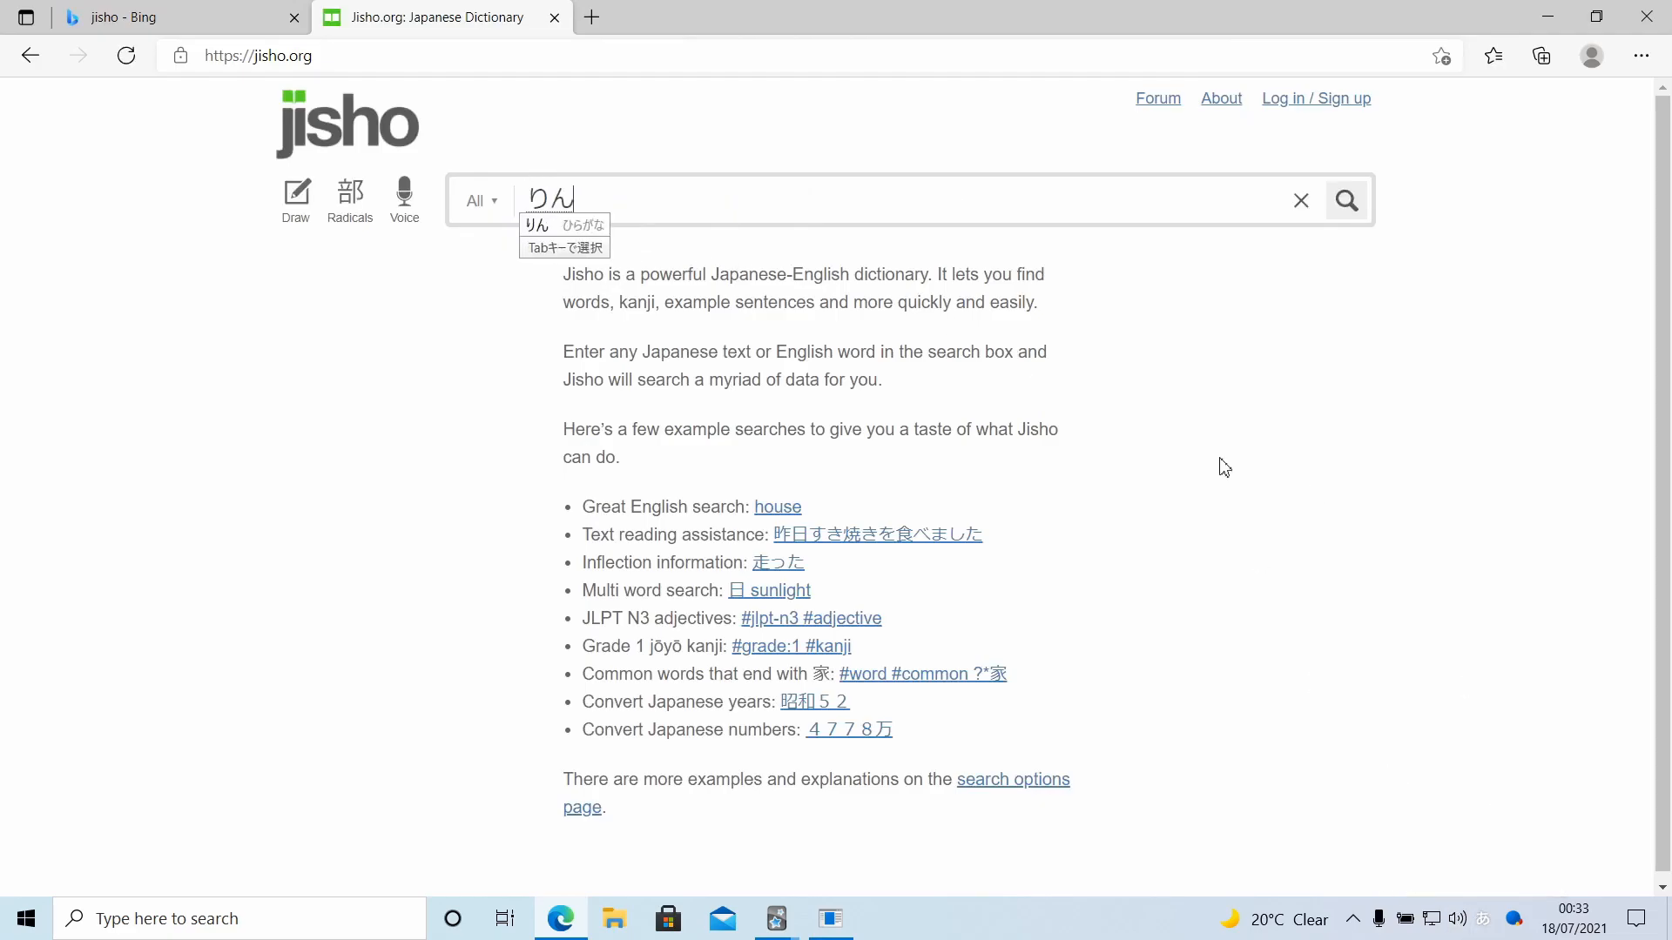
key(BackSpace)
text(go)
key(space)
key(Return)
key(Return)
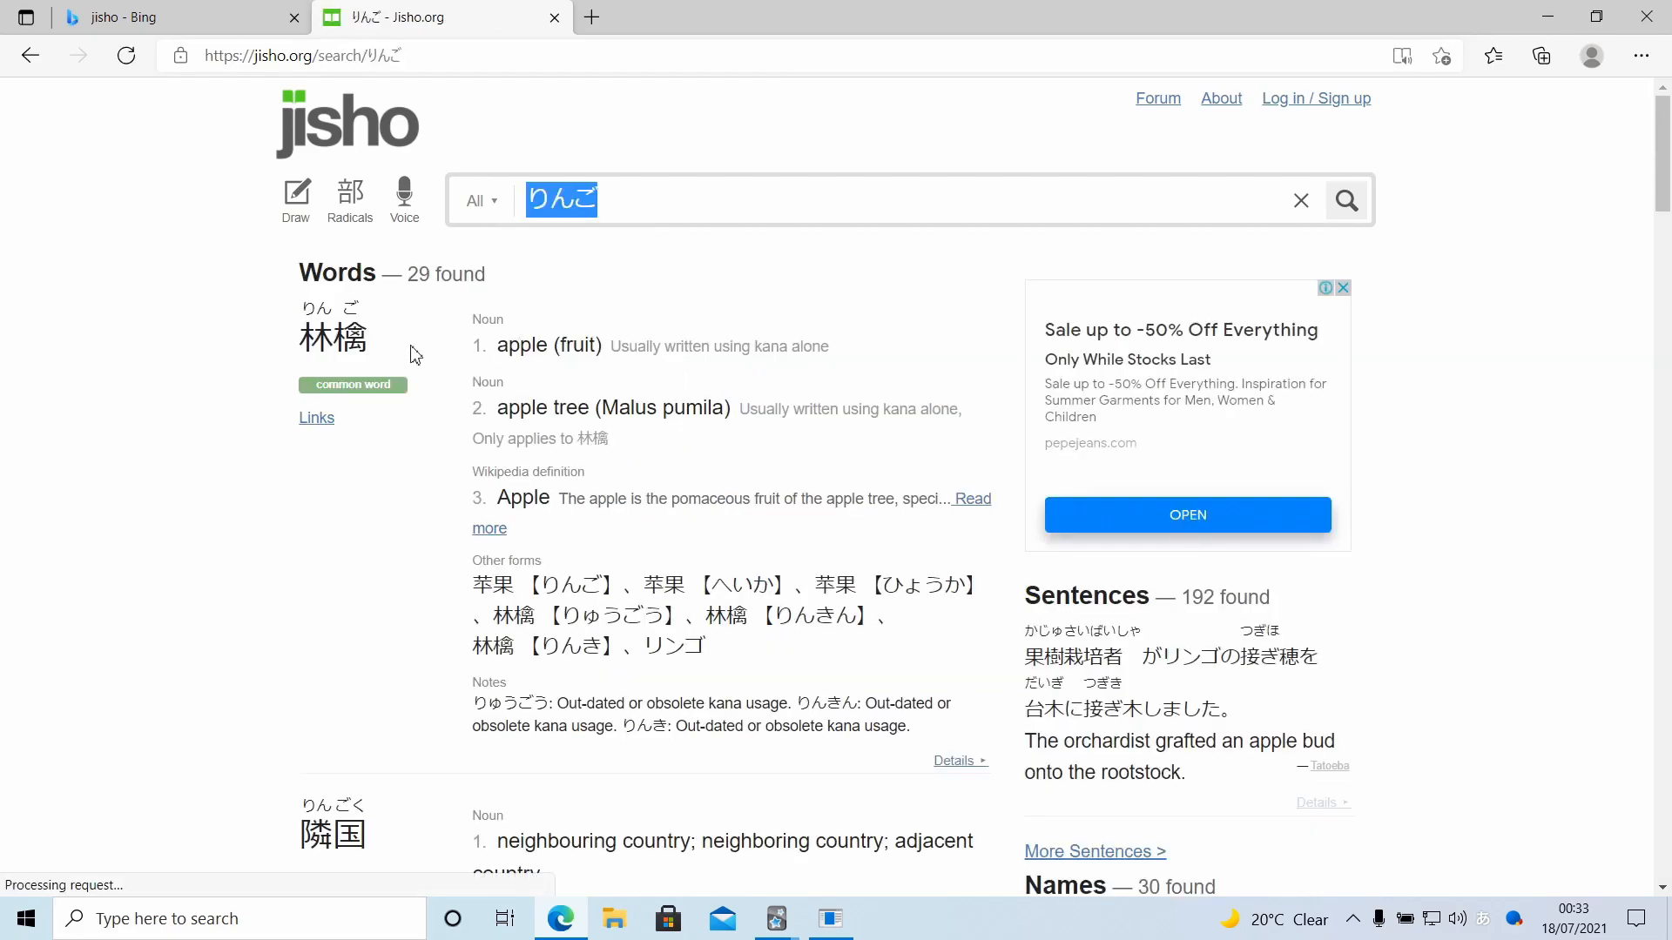
drag(389, 348, 308, 329)
key(ctrl+c)
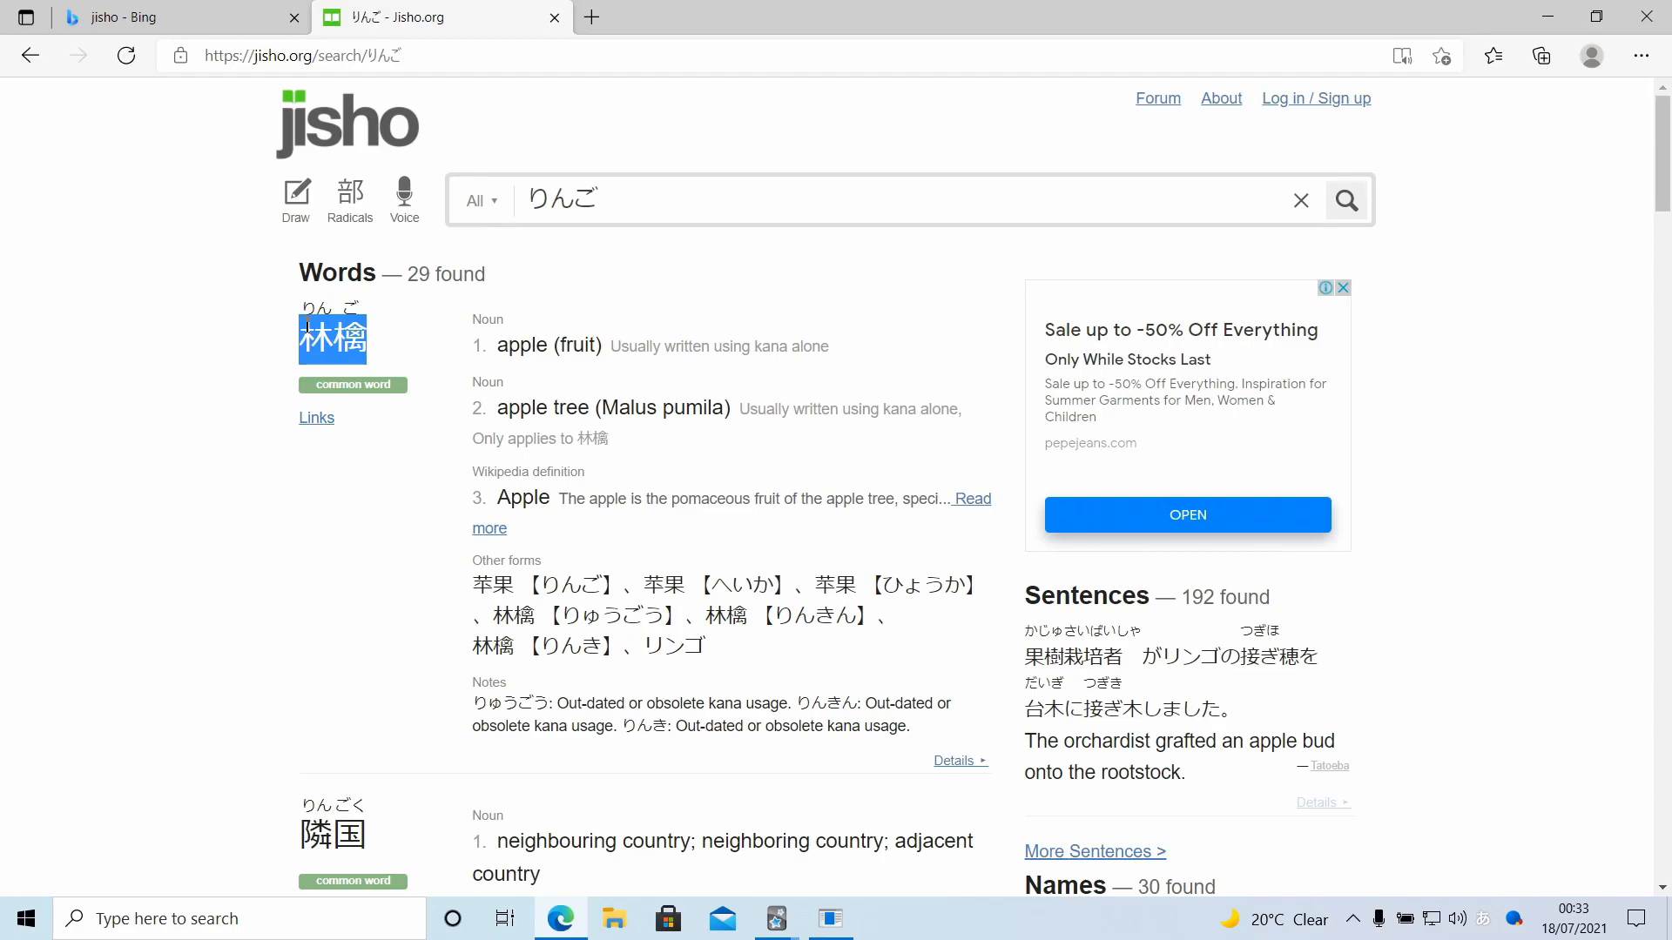
Place Edge beside the Anki Add window and paste 林檎 followed by an opening parenthesis on the Meaning's second line
drag(1348, 7, 1670, 73)
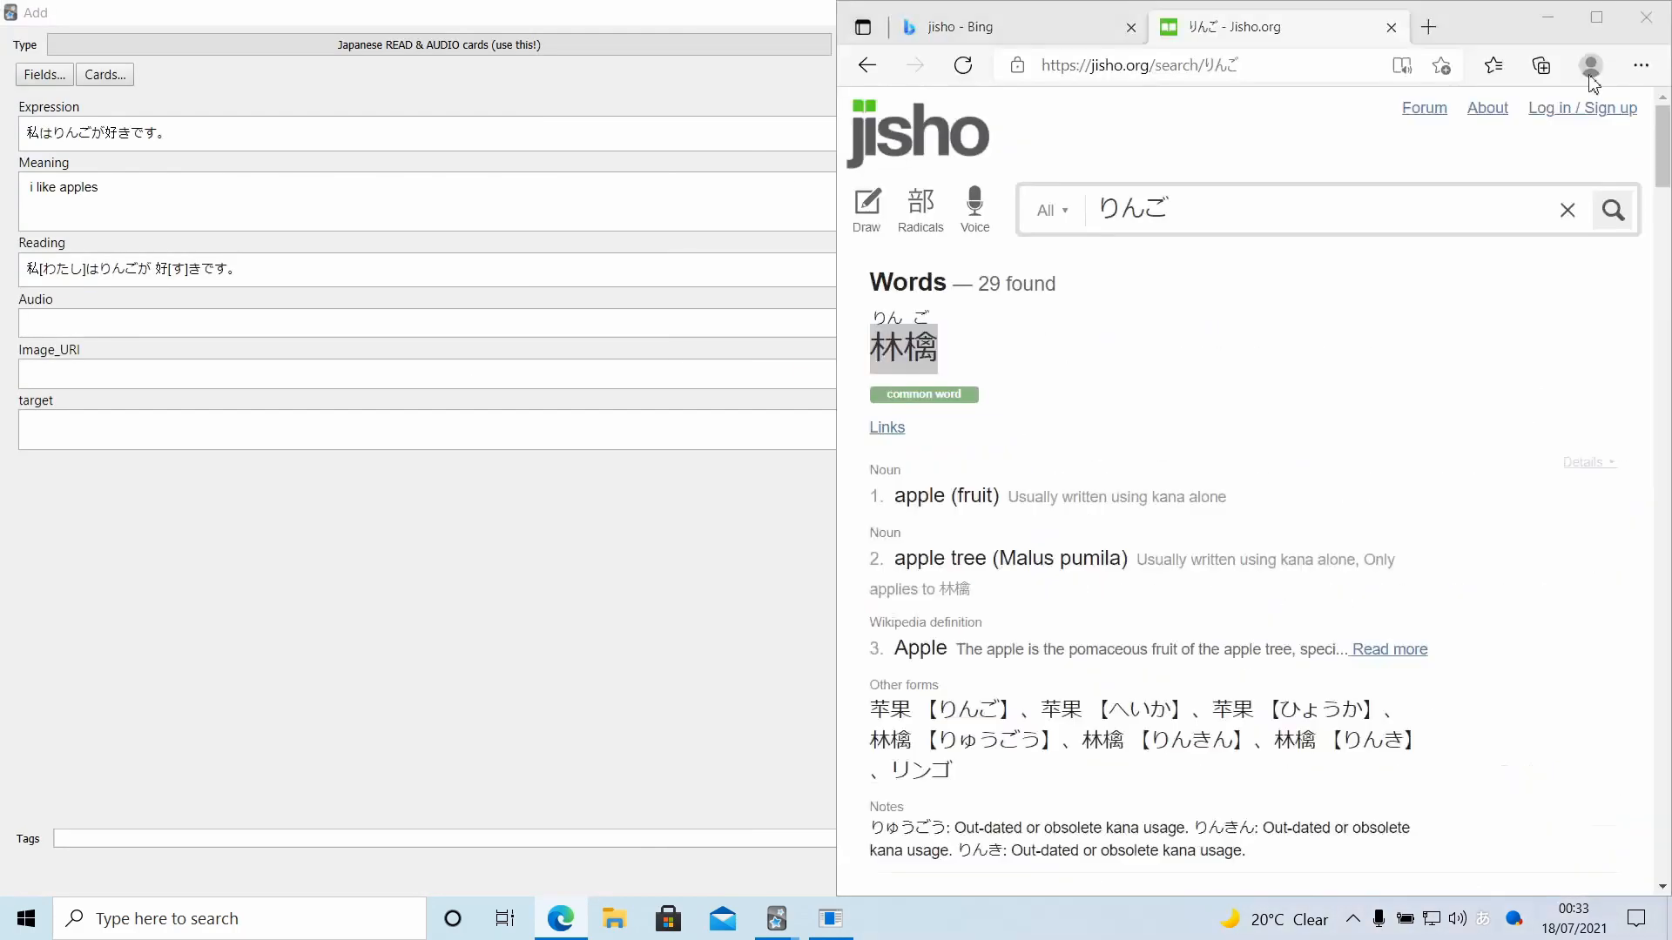
click(374, 296)
click(44, 217)
key(ctrl+v)
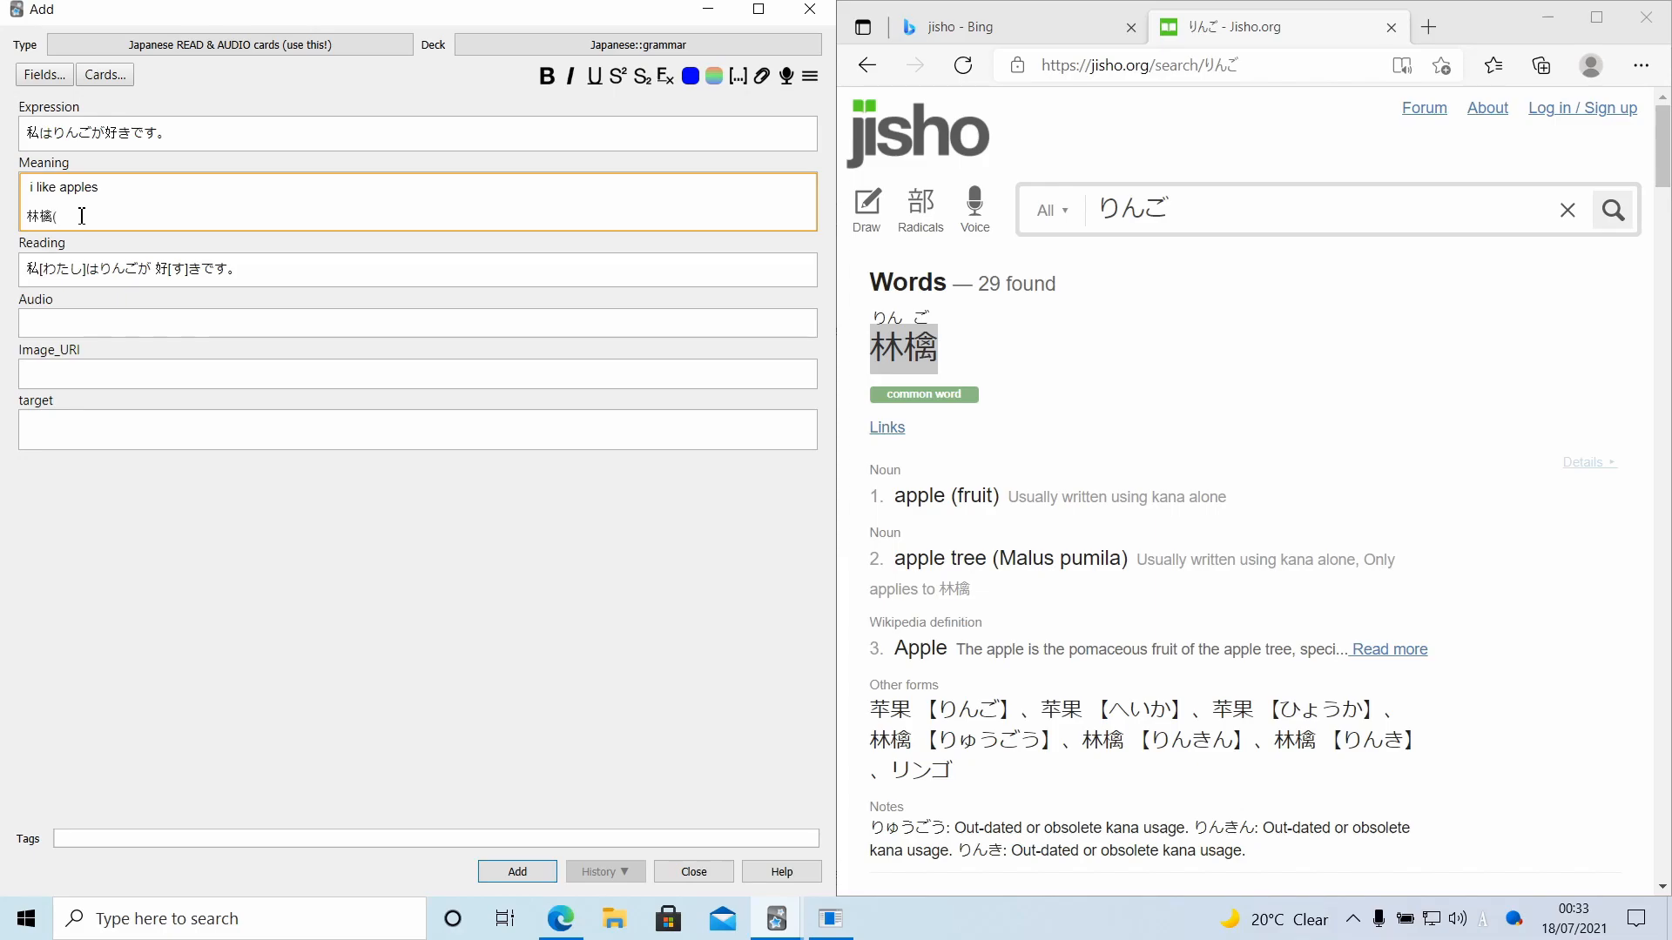
Complete the Meaning's second line as 林檎(りんご) - apple (fruit), using the reading and first definition from Jisho
key(super+space)
key(super+space)
click(918, 314)
drag(901, 317, 874, 313)
drag(872, 313, 928, 315)
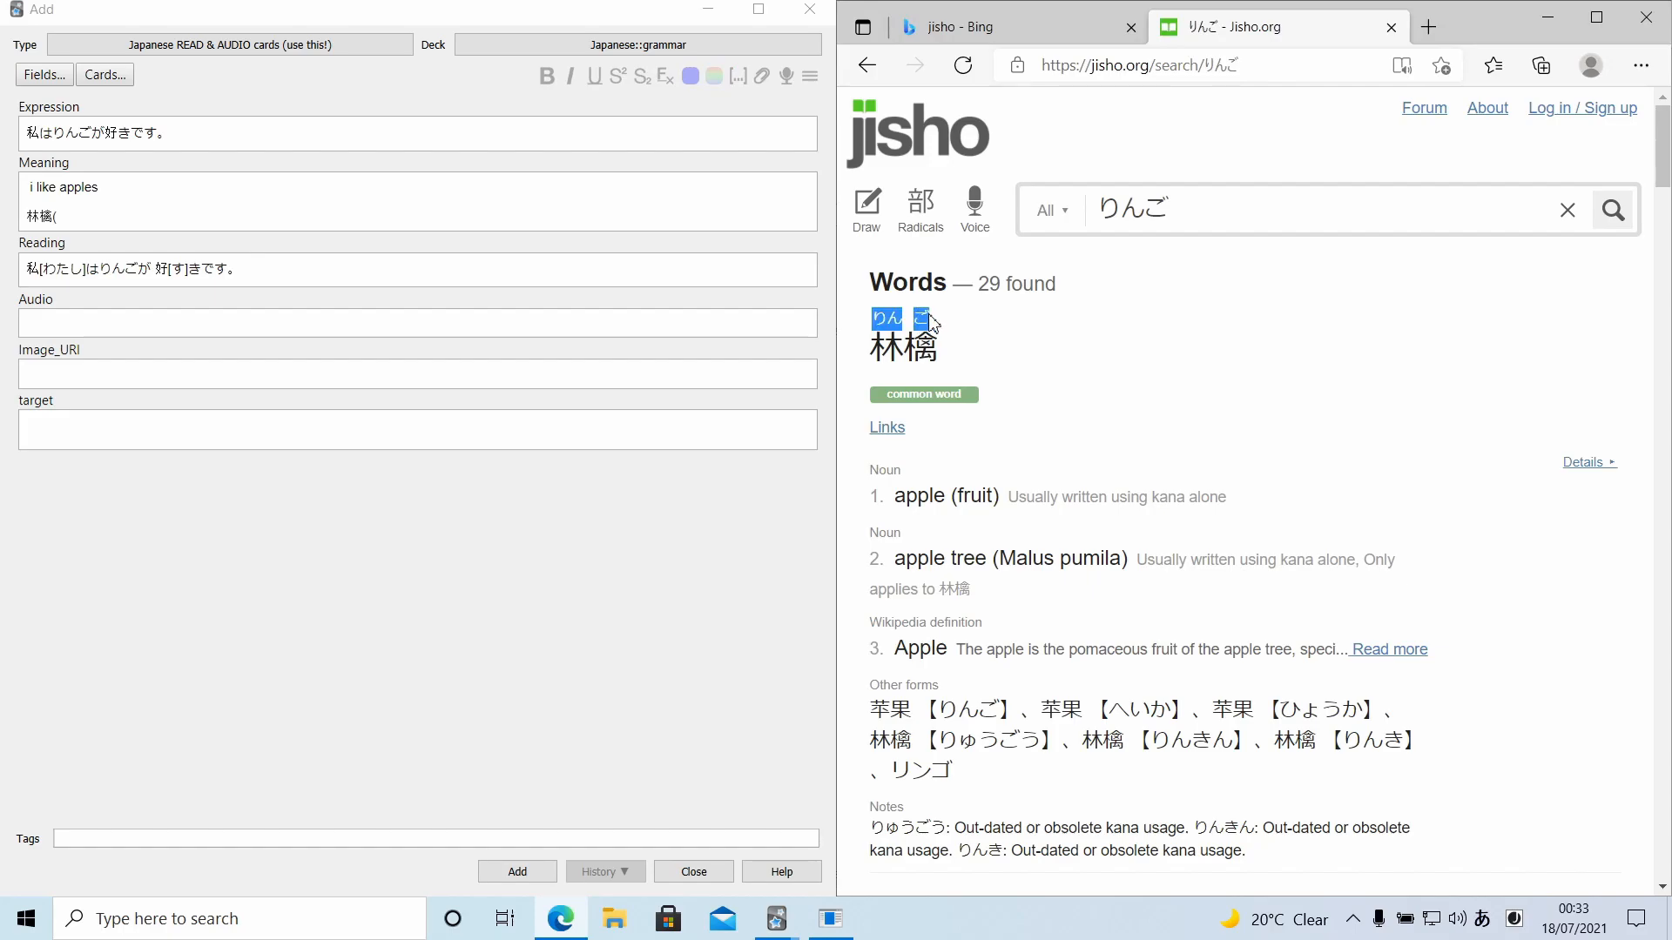
double_click(1231, 209)
key(ctrl+c)
click(86, 214)
key(ctrl+v)
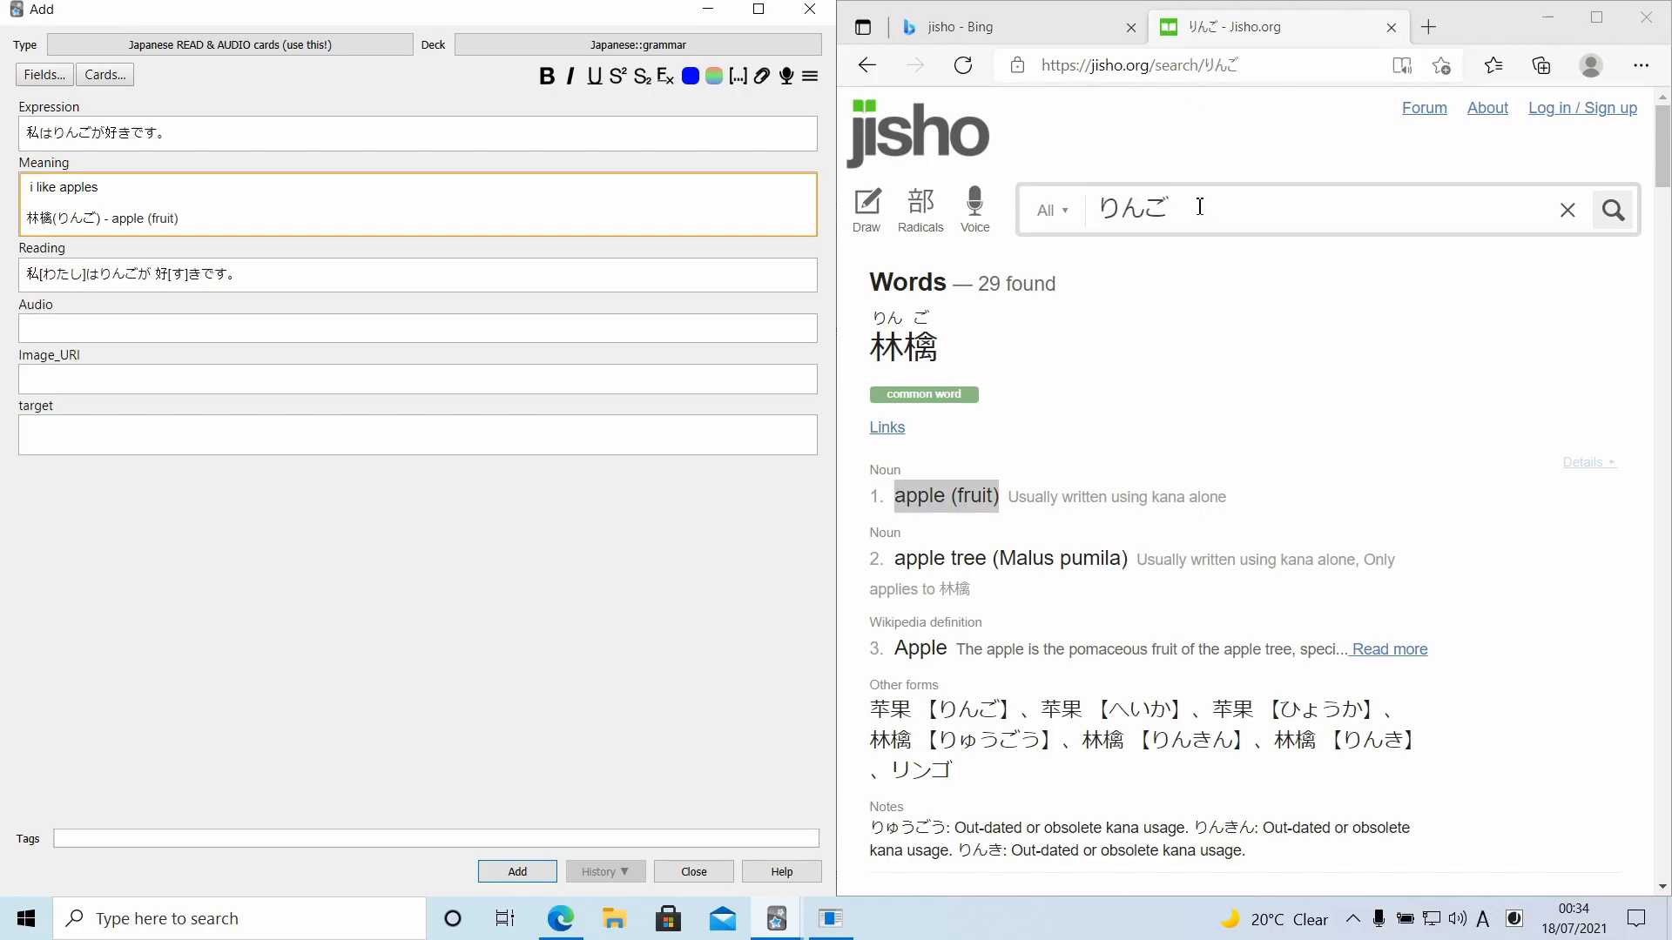
Copy りんご from the Jisho search and look it up in Google Images in a new browser tab
double_click(1200, 207)
click(1428, 27)
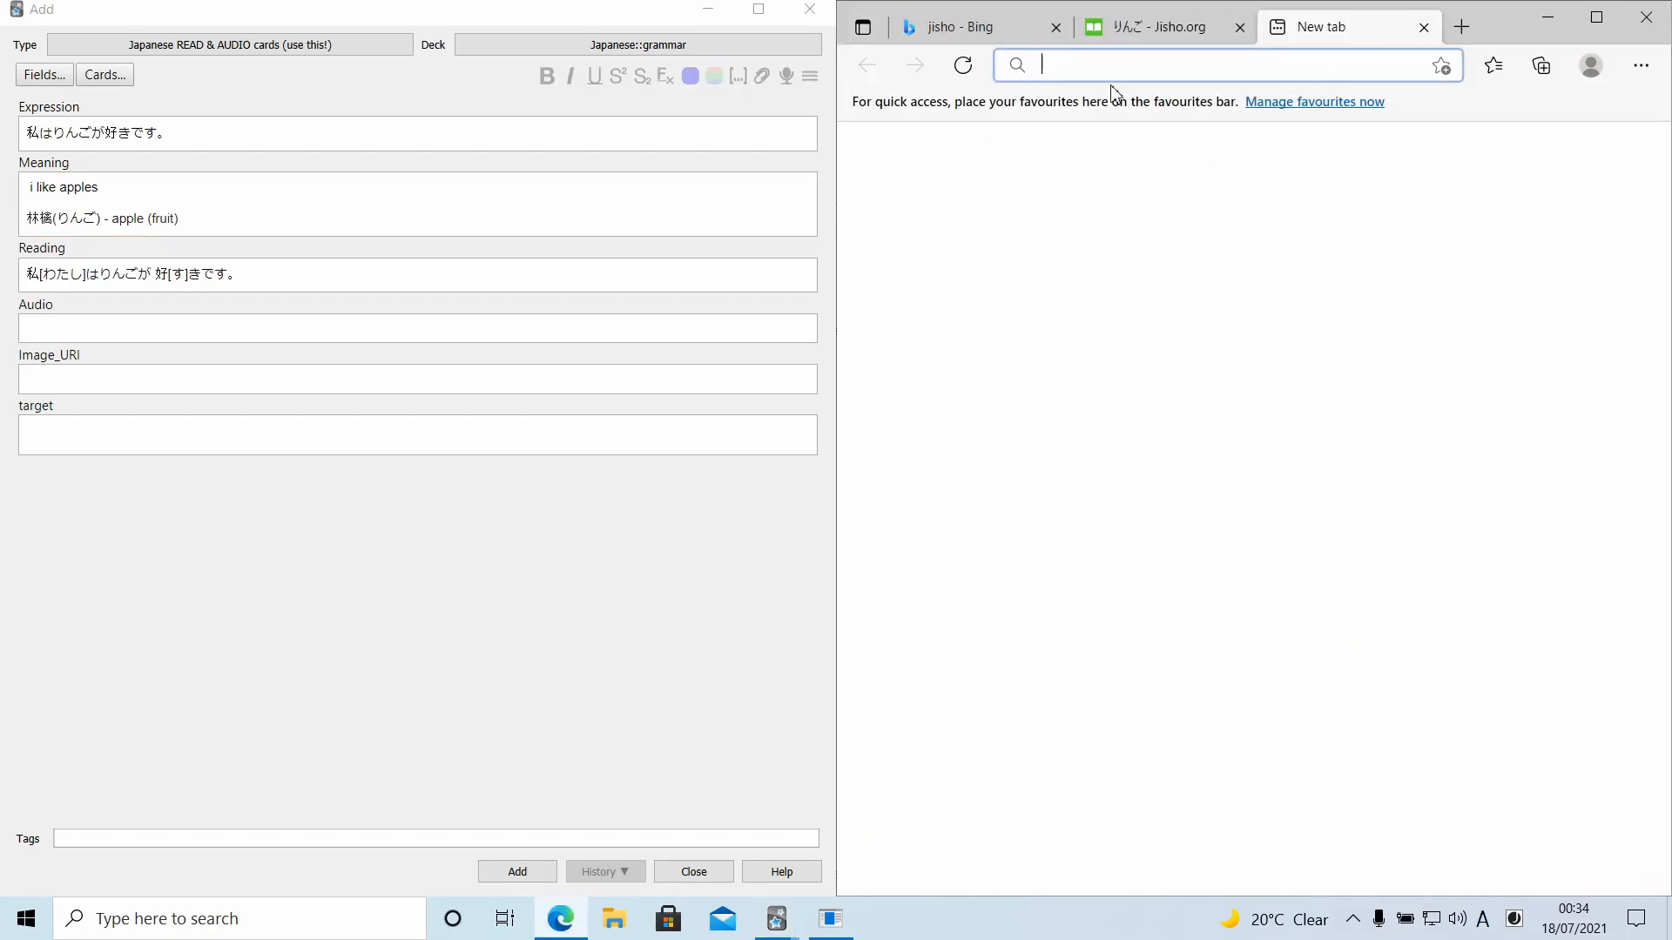
key(ctrl+v)
drag(1124, 67, 810, 63)
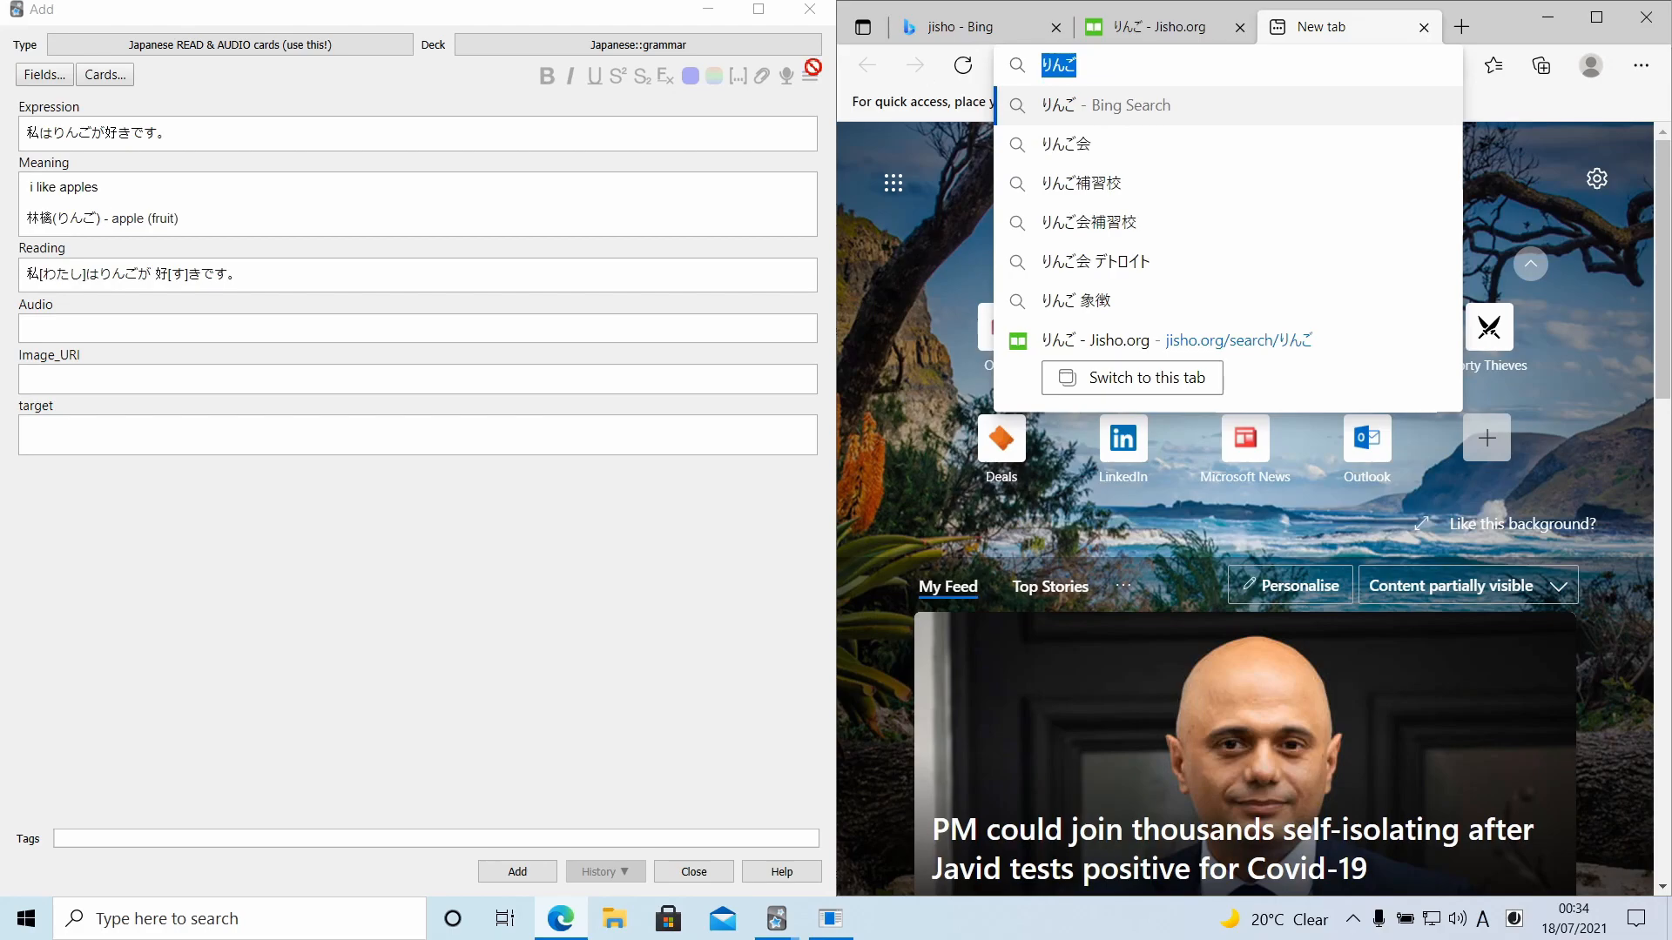
text(goog)
key(Return)
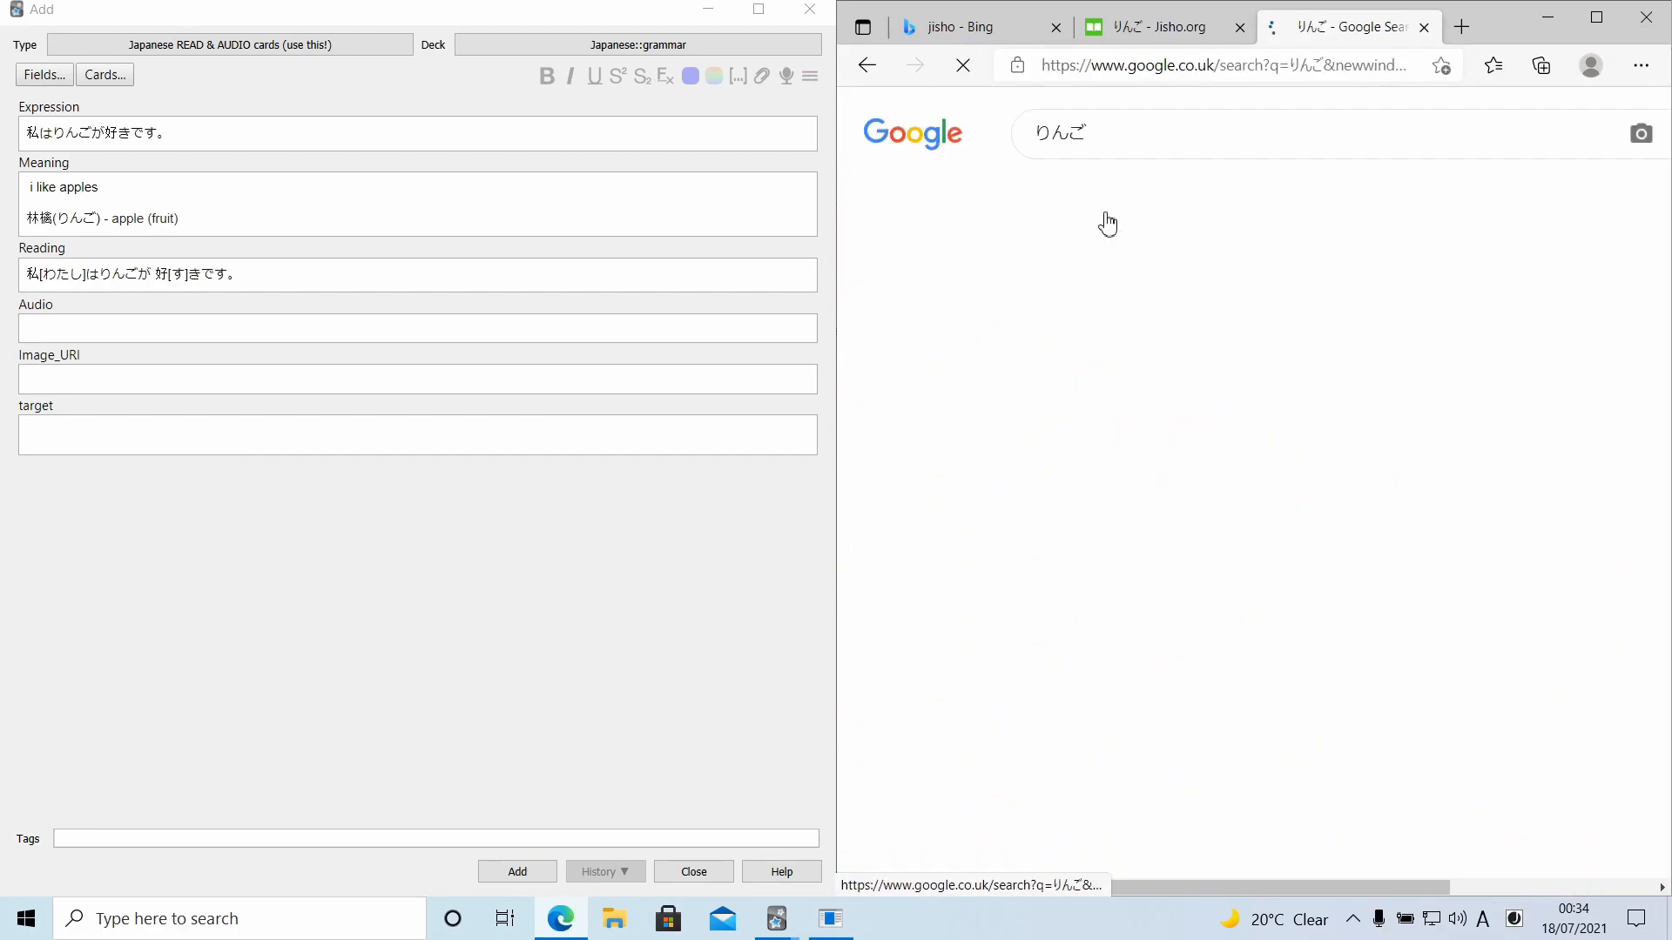
Copy the enlarged picture of three red apples and paste it into the note's Image_URI field
click(976, 424)
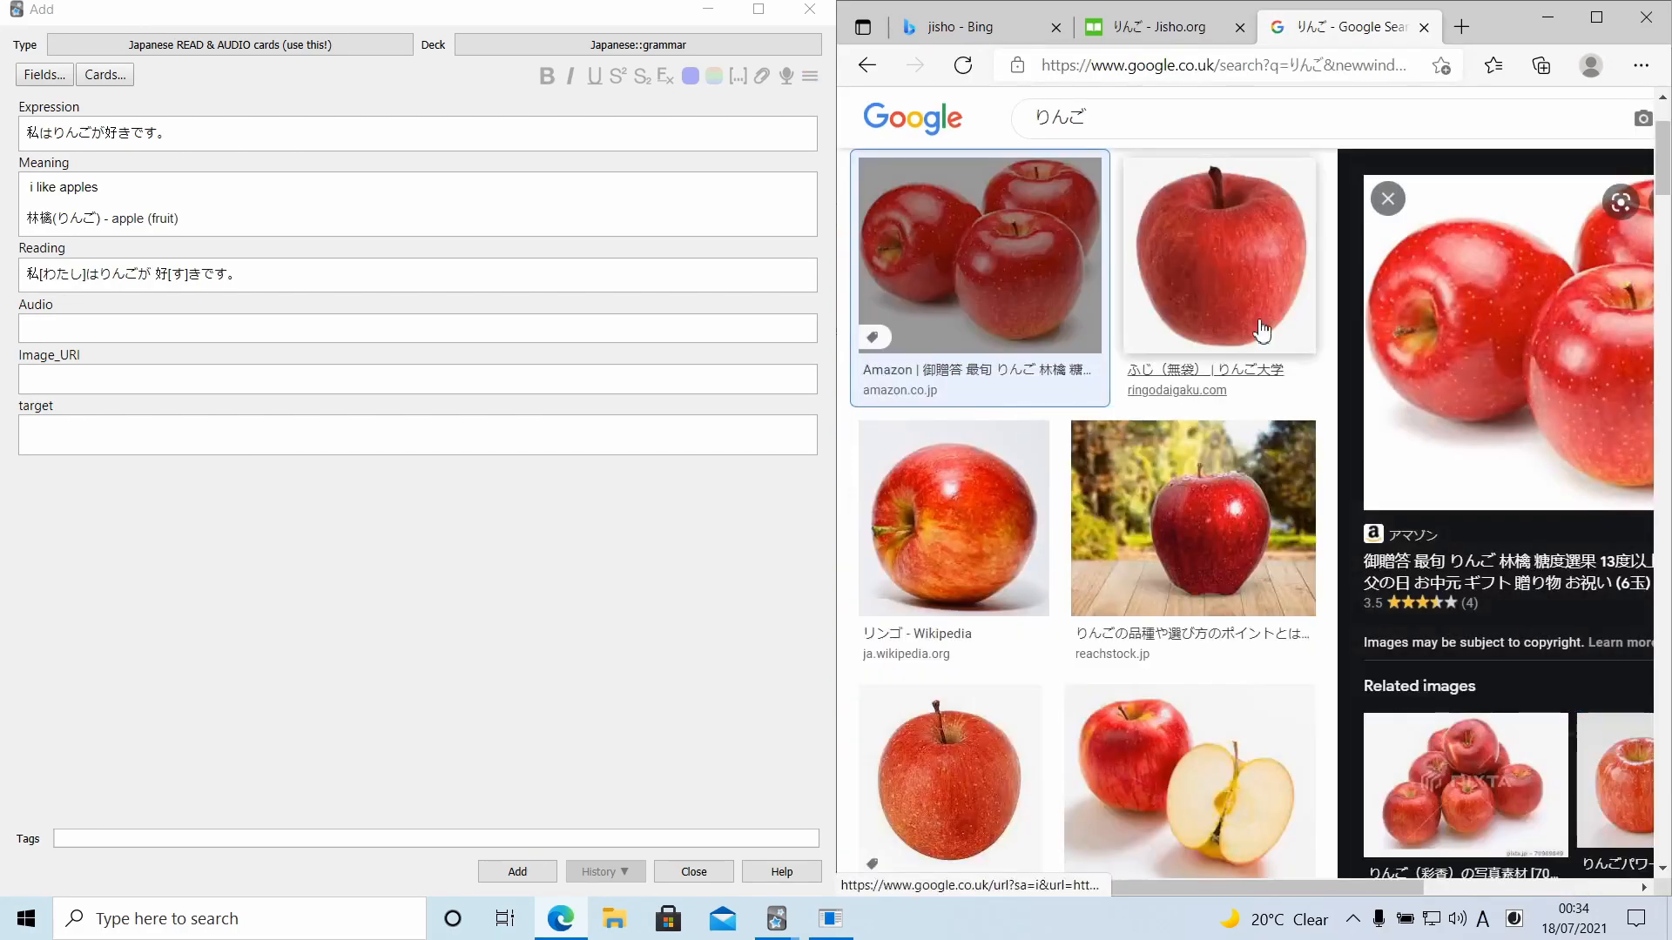
right_click(1346, 287)
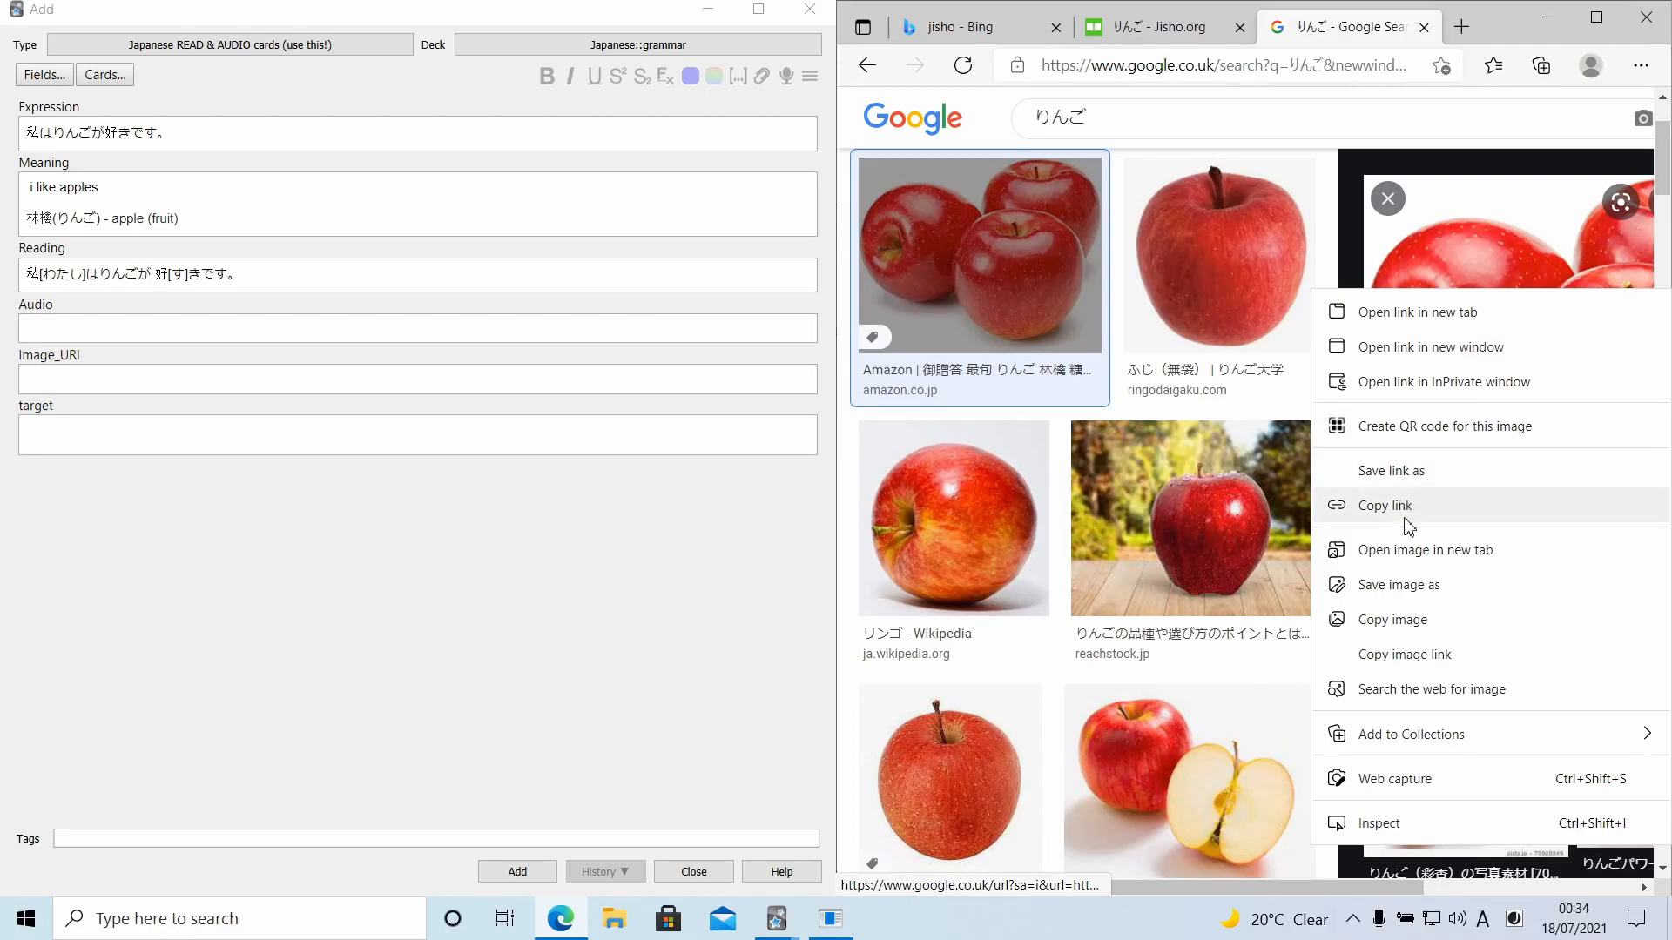
click(1411, 619)
click(70, 381)
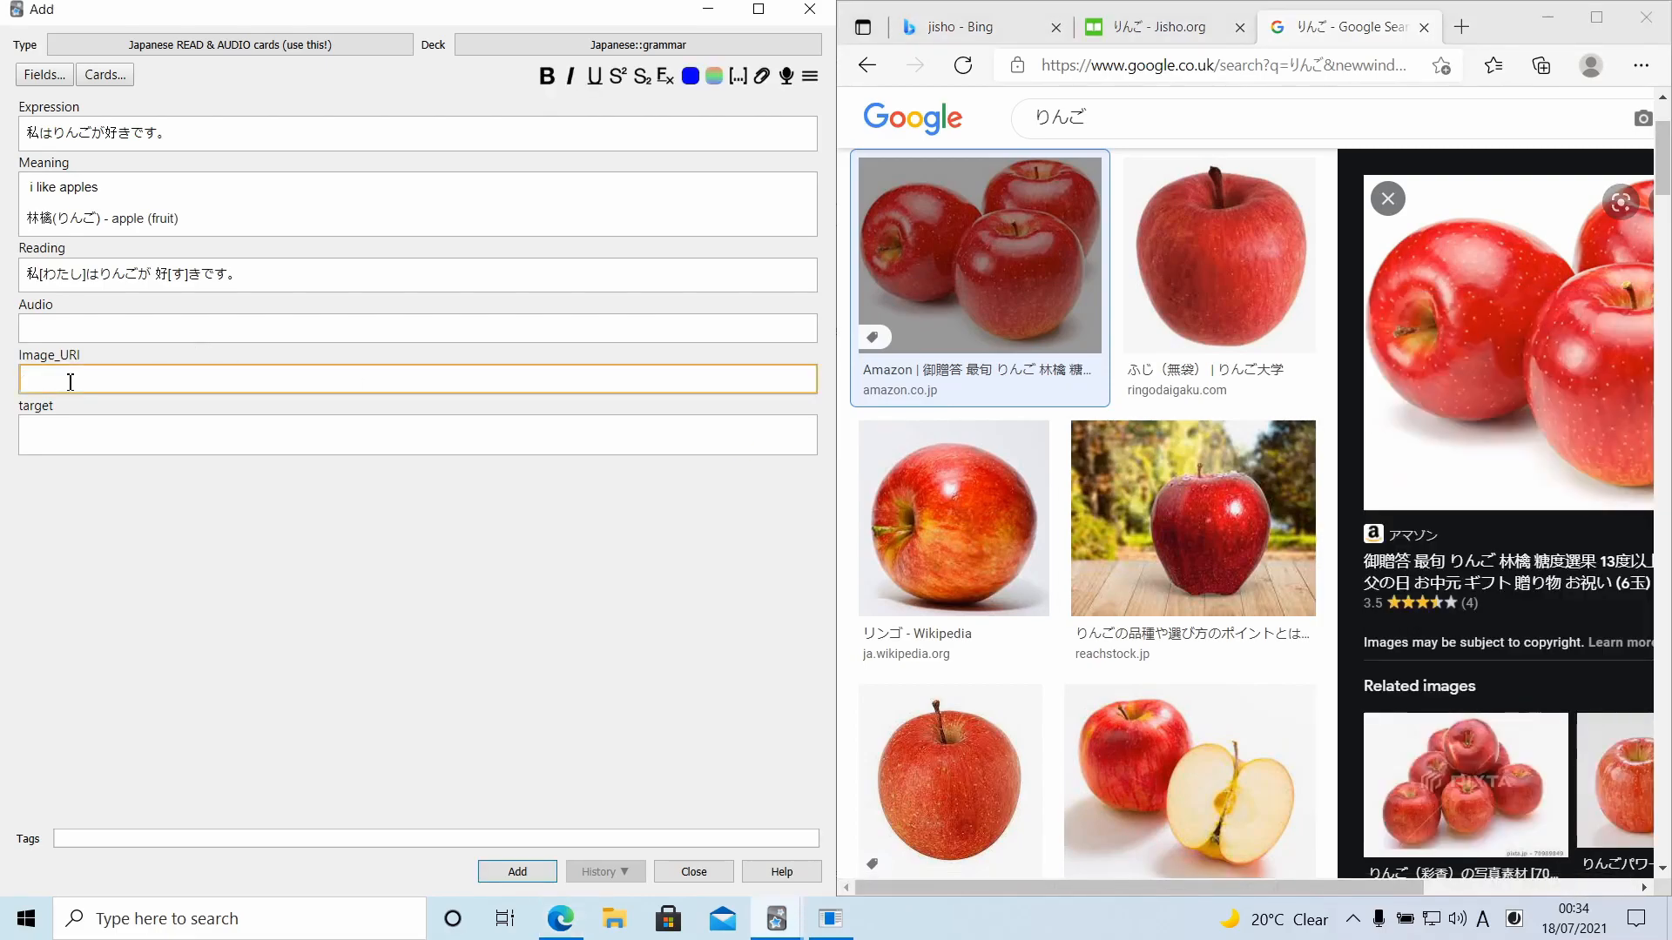
key(ctrl+v)
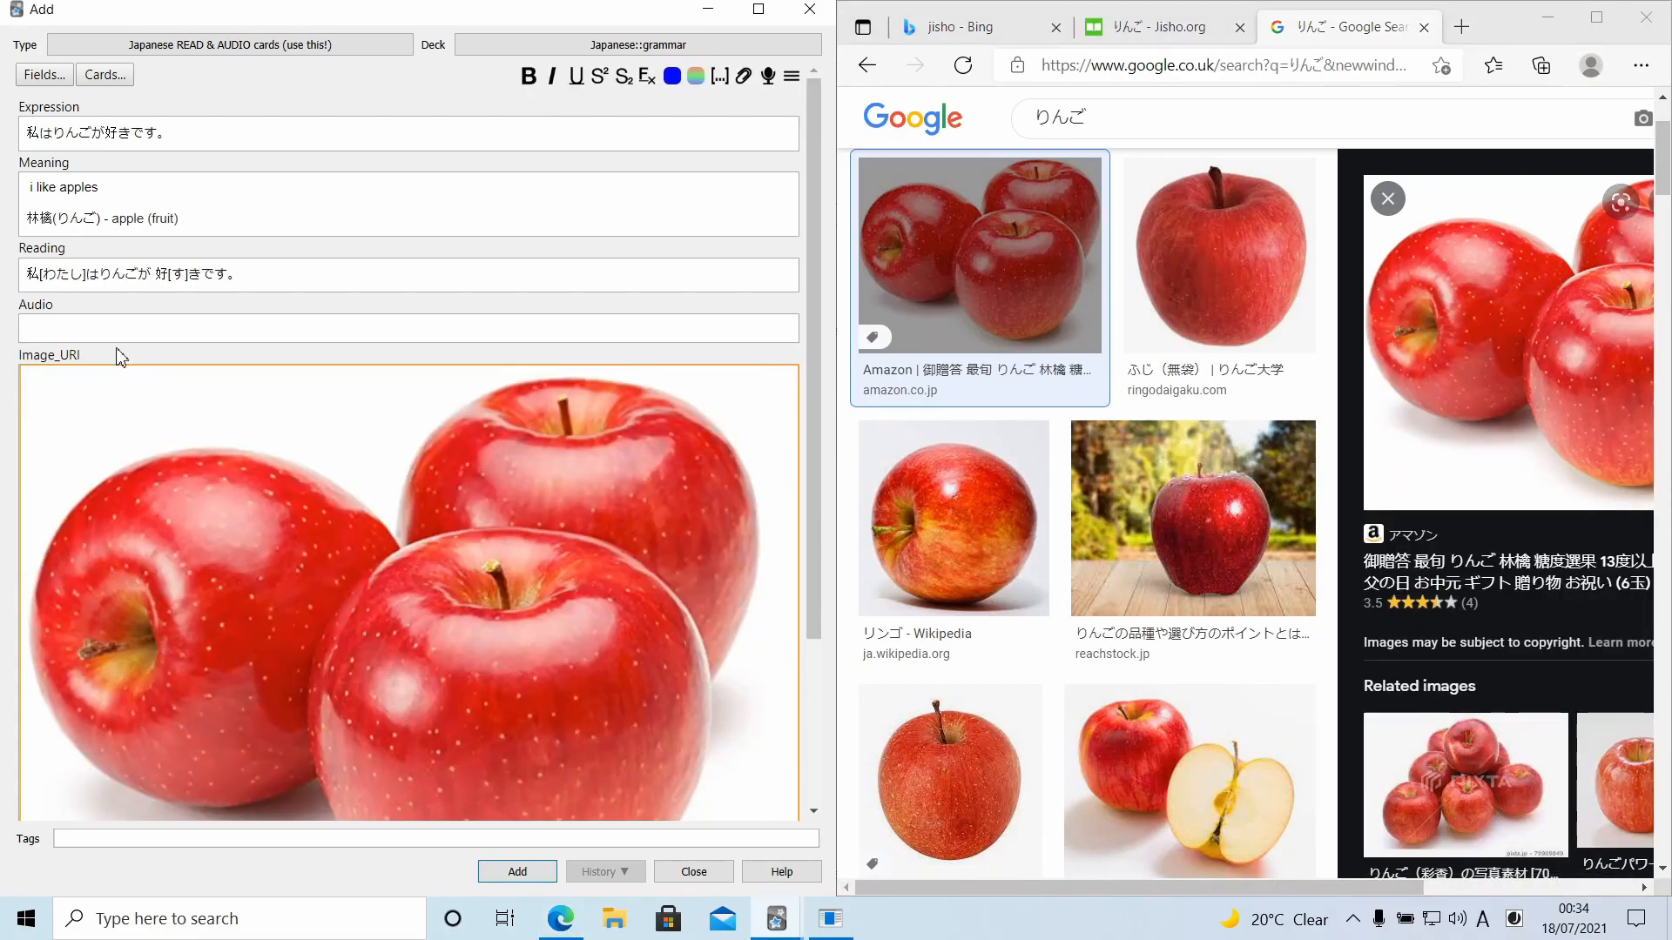
scroll(181, 357, down, 3)
scroll(216, 366, up, 3)
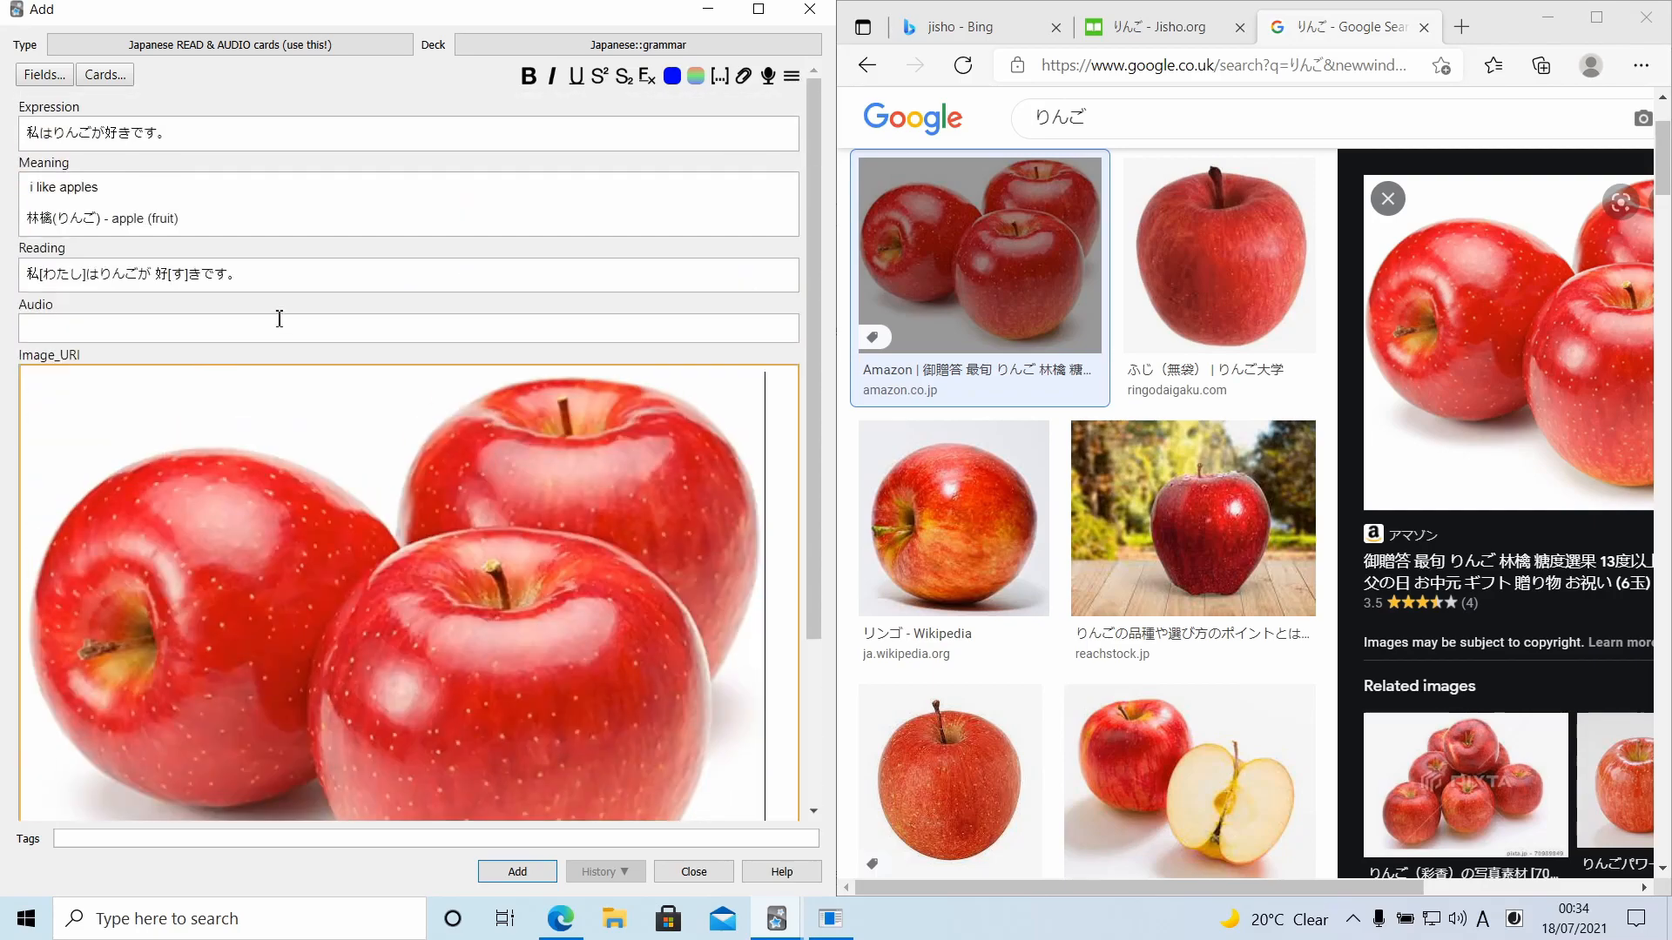
Add the completed note to the Japanese::grammar deck and close the Add window
click(63, 336)
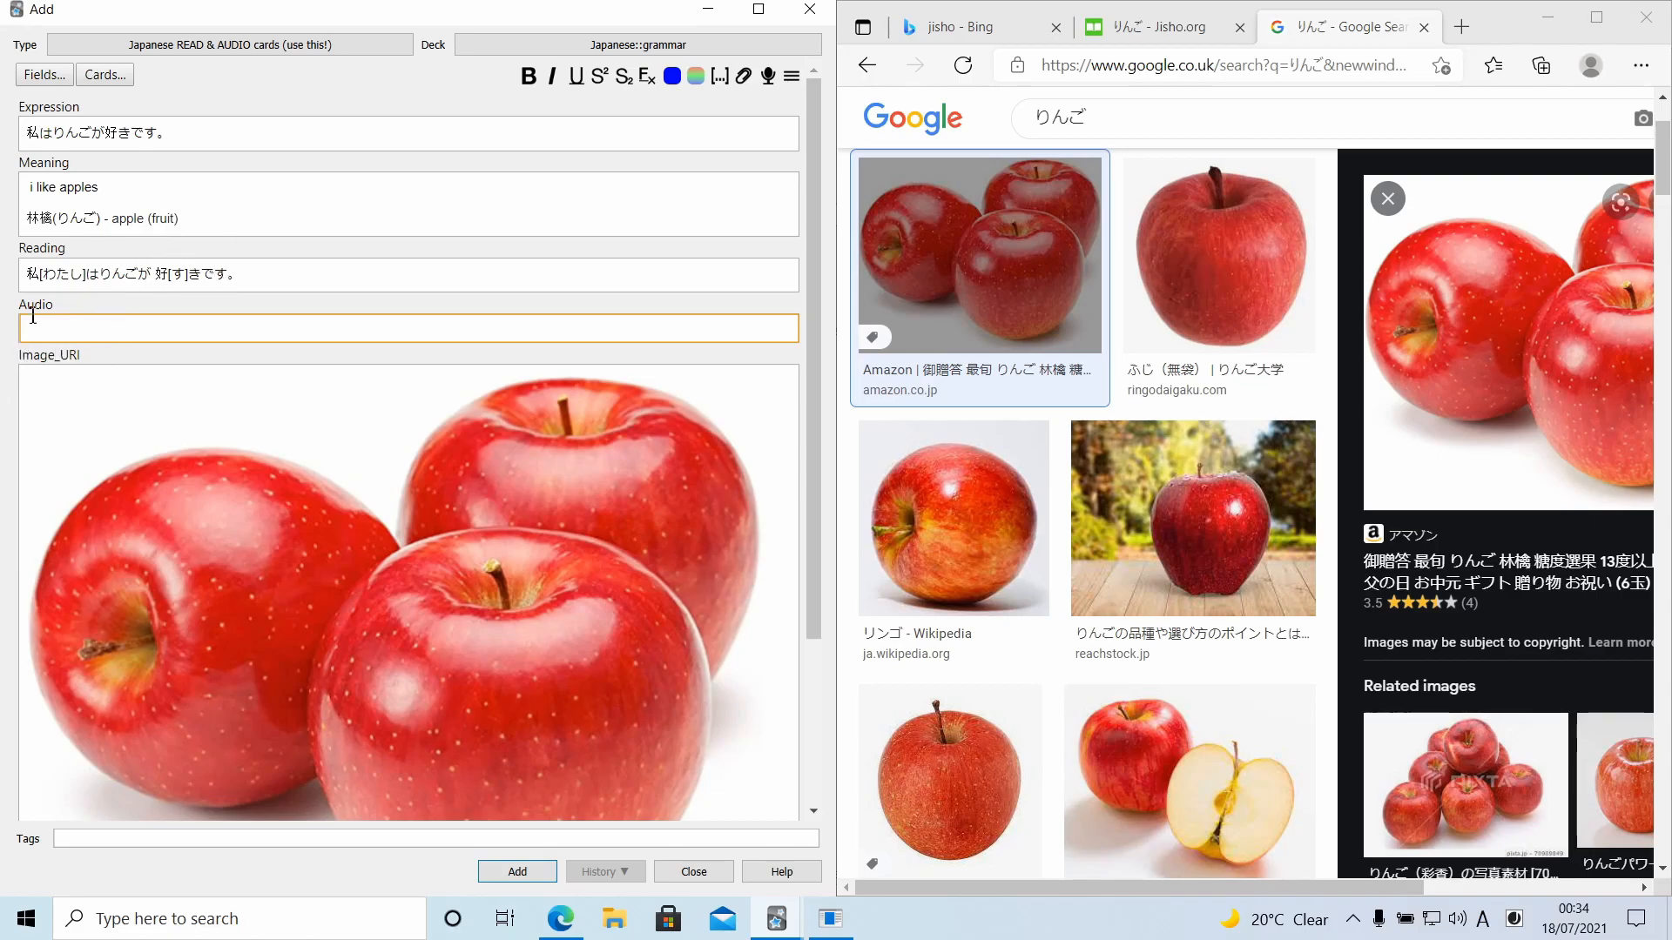
drag(194, 138, 109, 137)
click(202, 188)
click(518, 872)
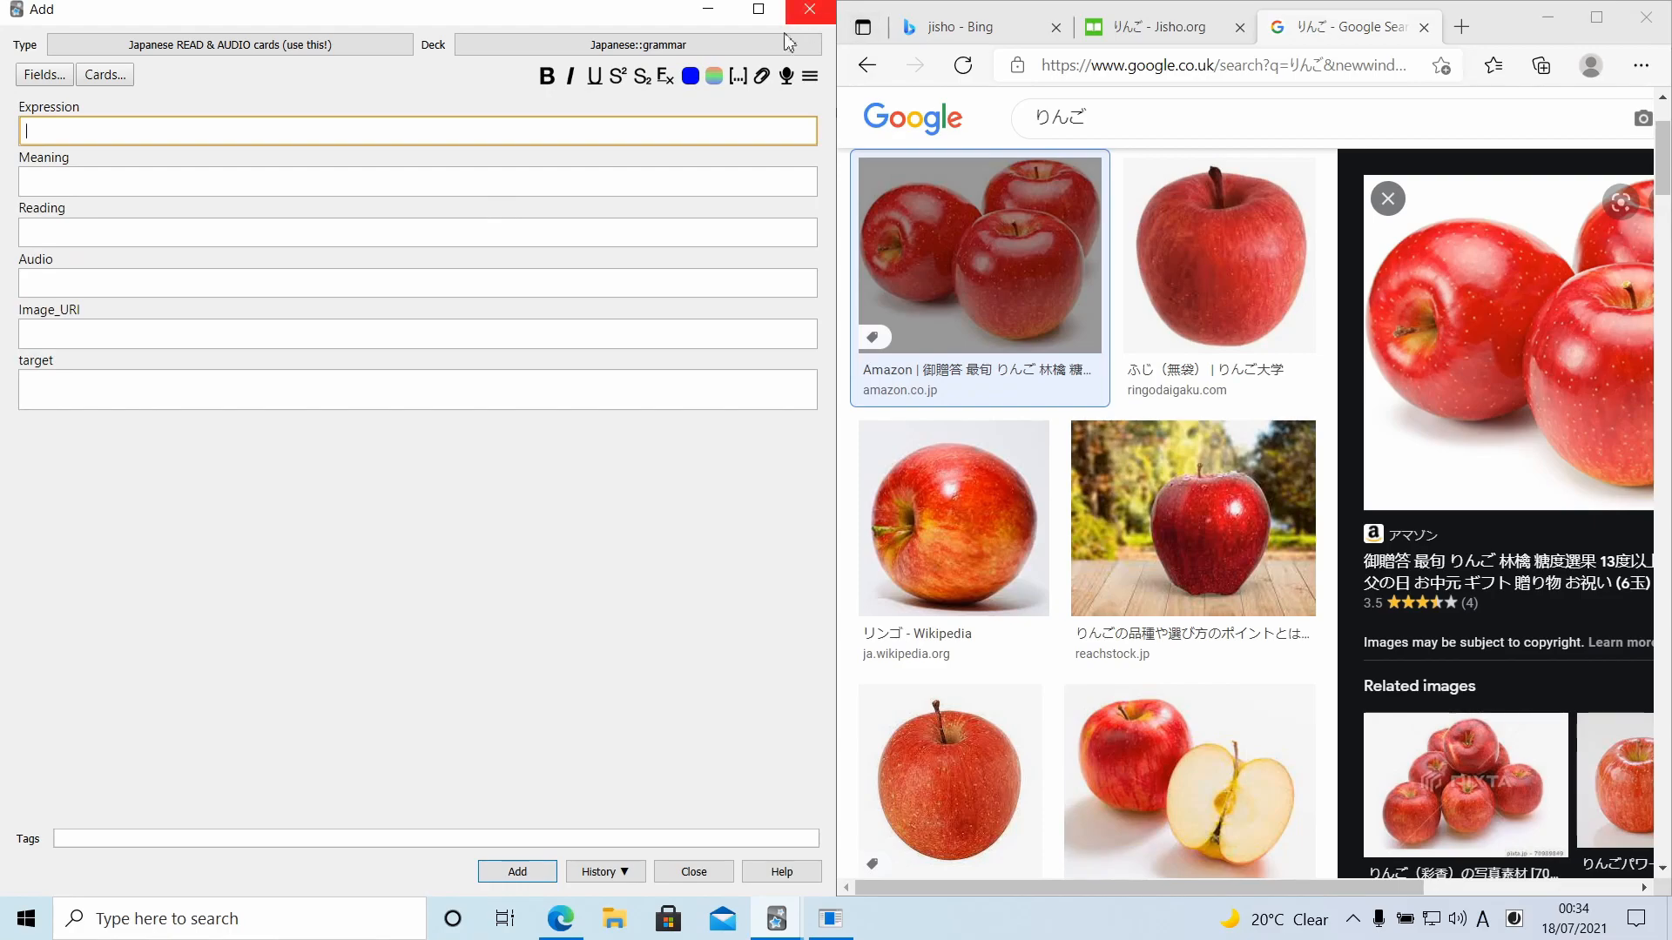
click(810, 10)
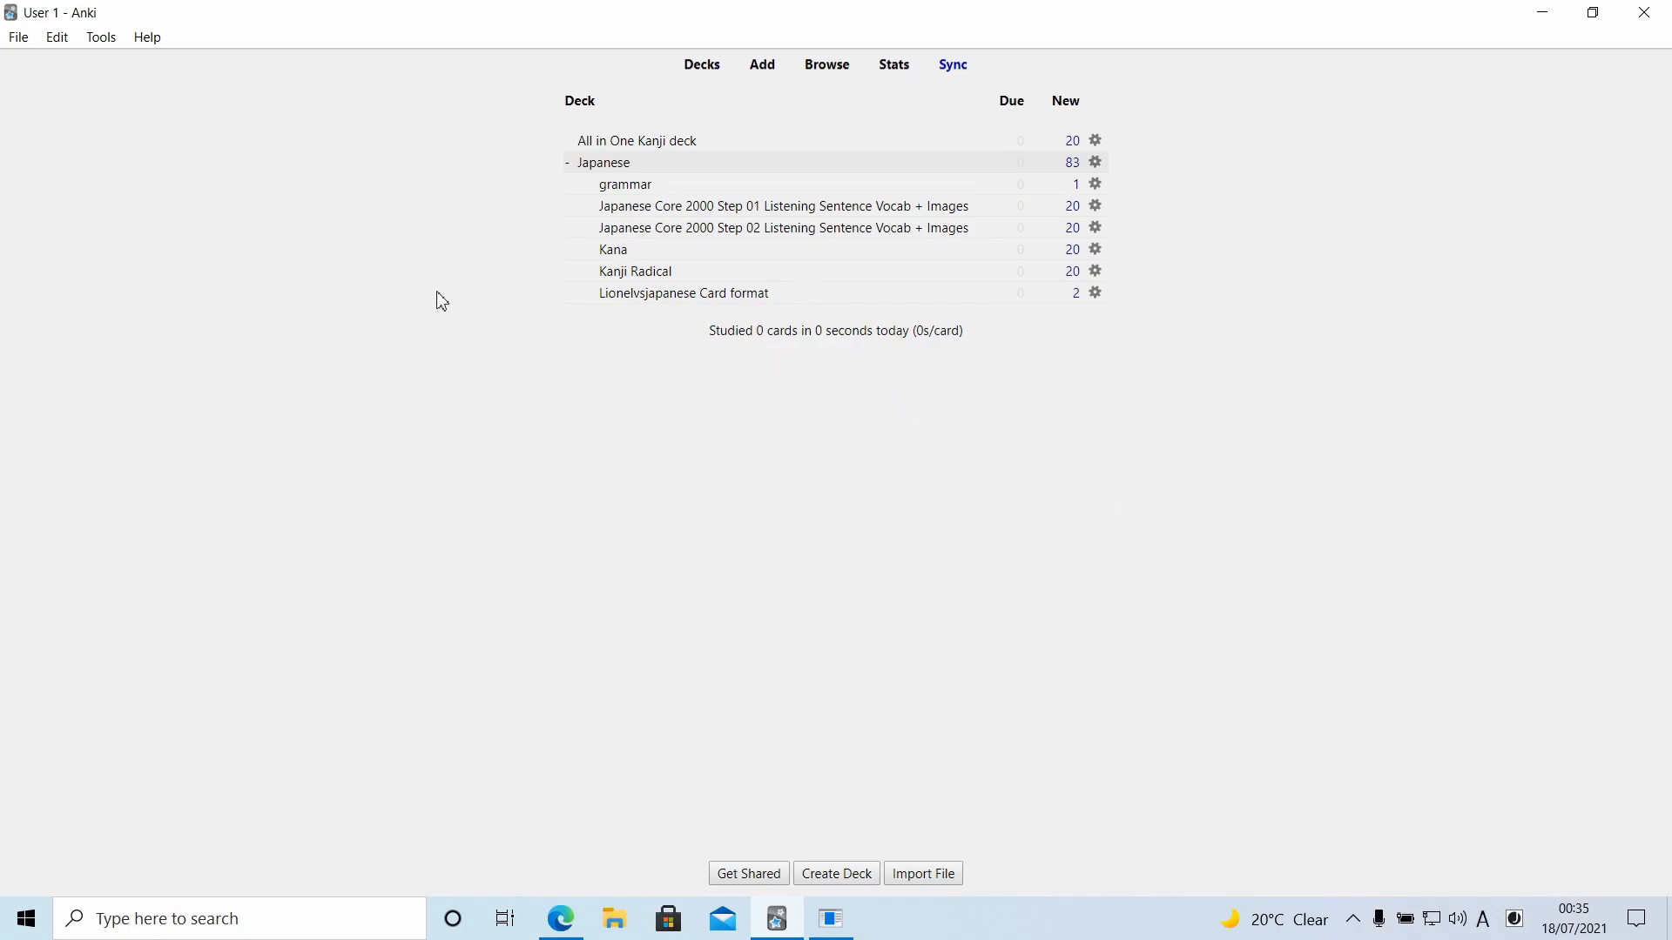
Browse the card collection, enlarge the card list, expand the Japanese deck and filter to its grammar sub-deck
click(827, 69)
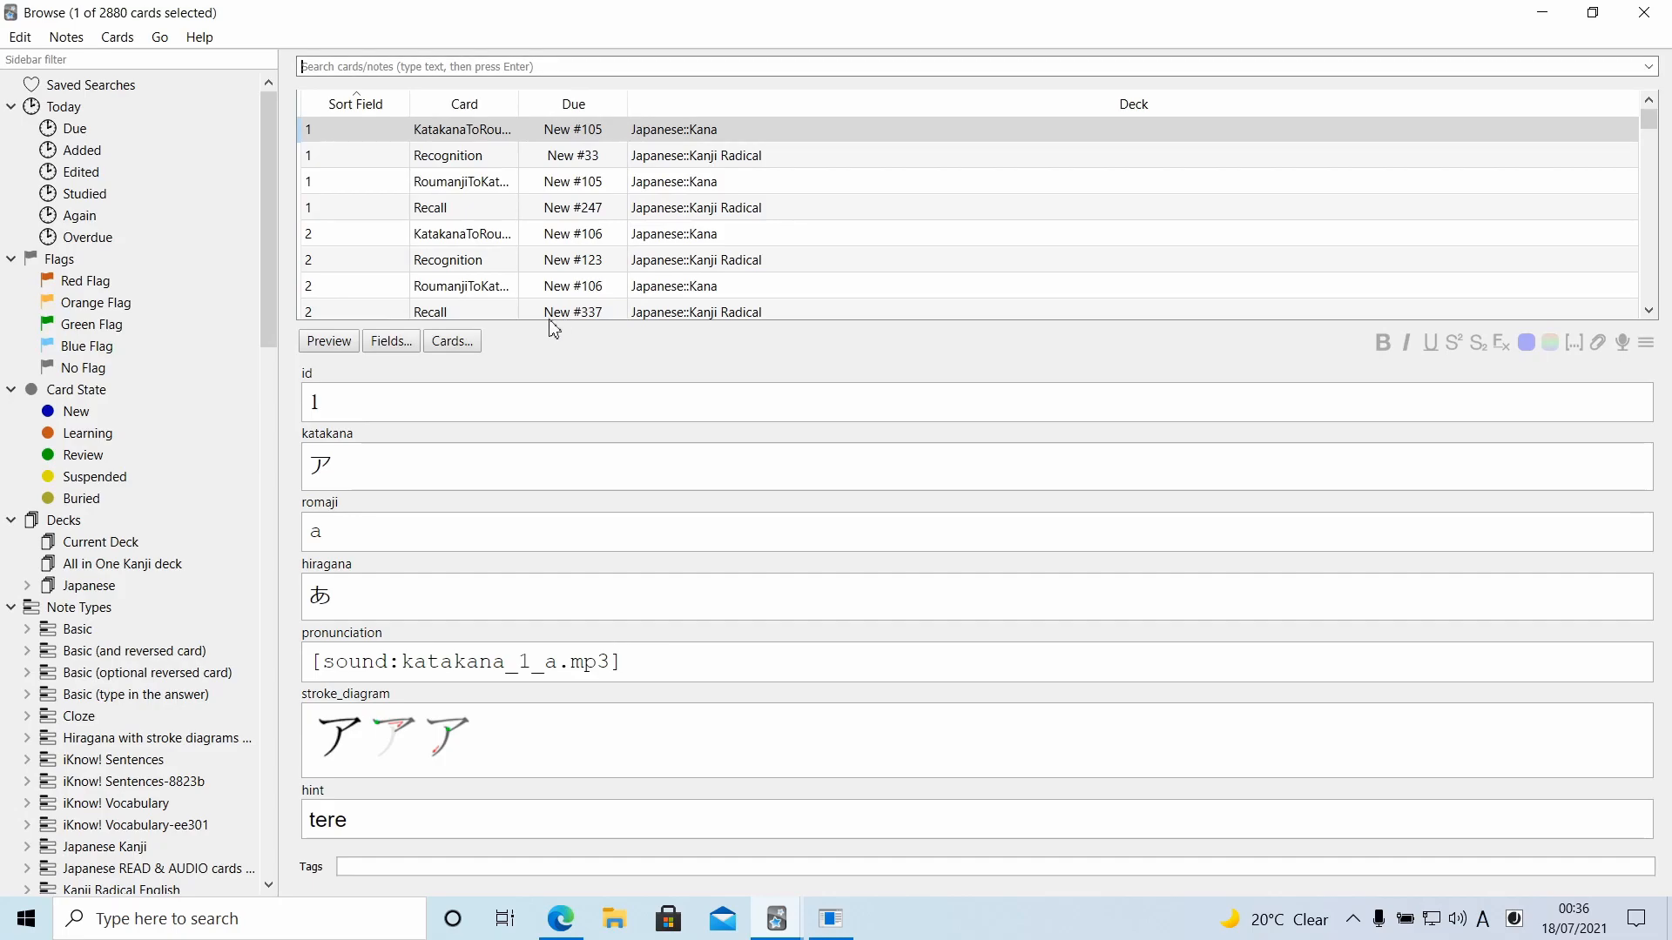
drag(551, 328, 658, 826)
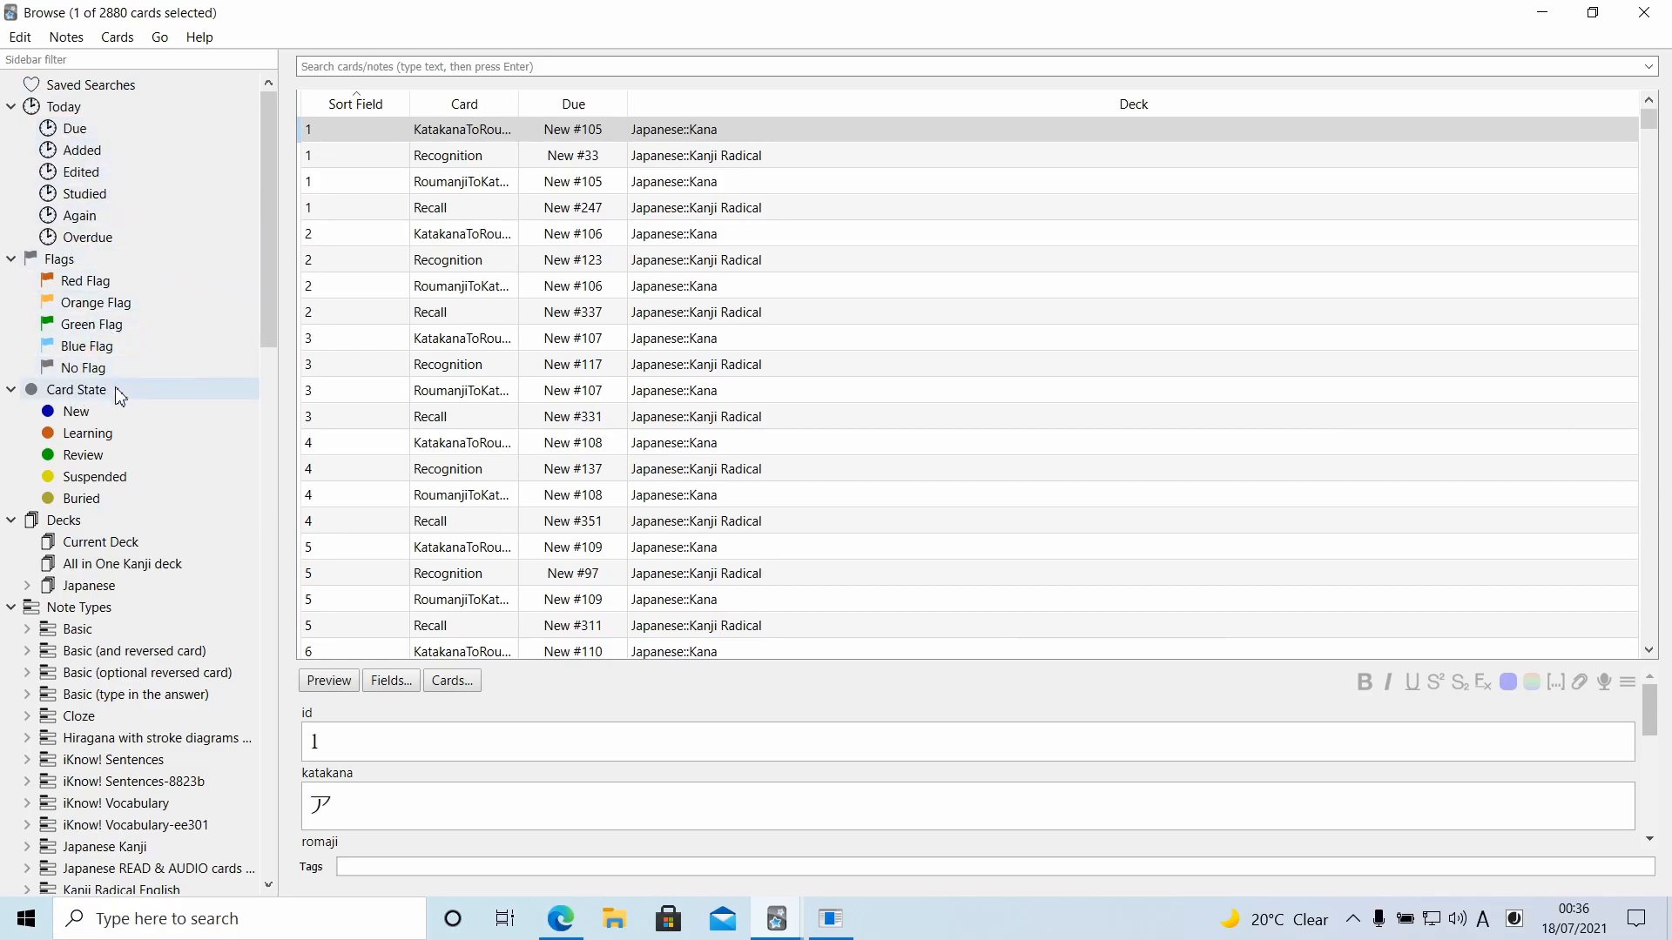
scroll(148, 367, down, 1)
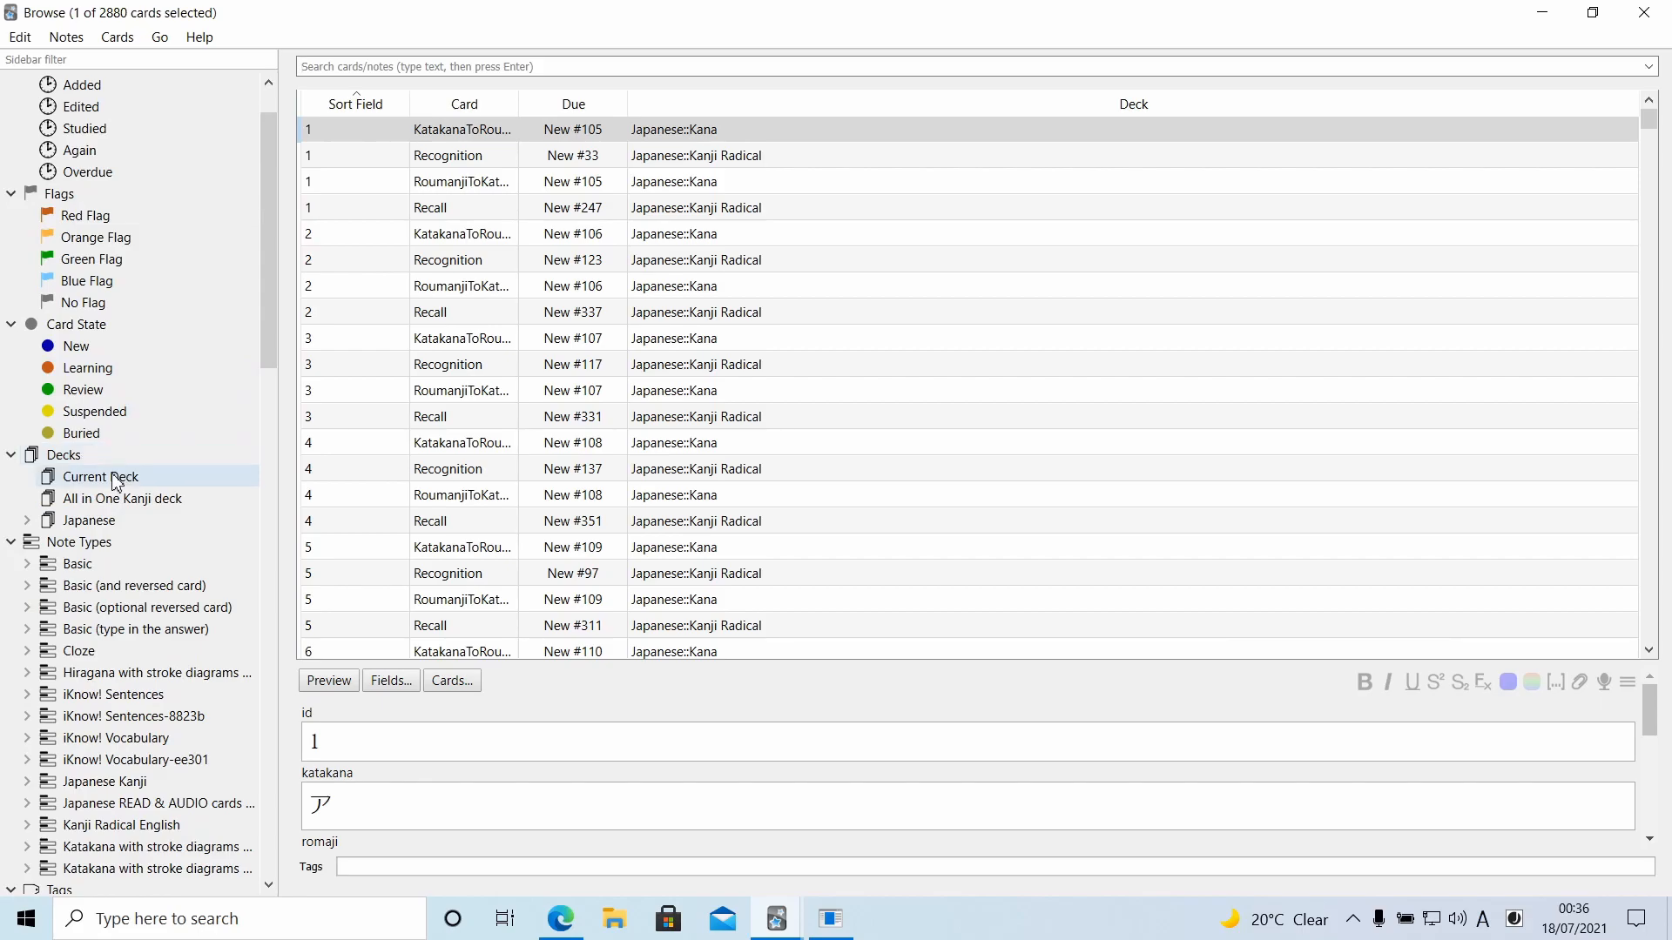
scroll(115, 477, down, 1)
scroll(79, 413, down, 1)
click(27, 390)
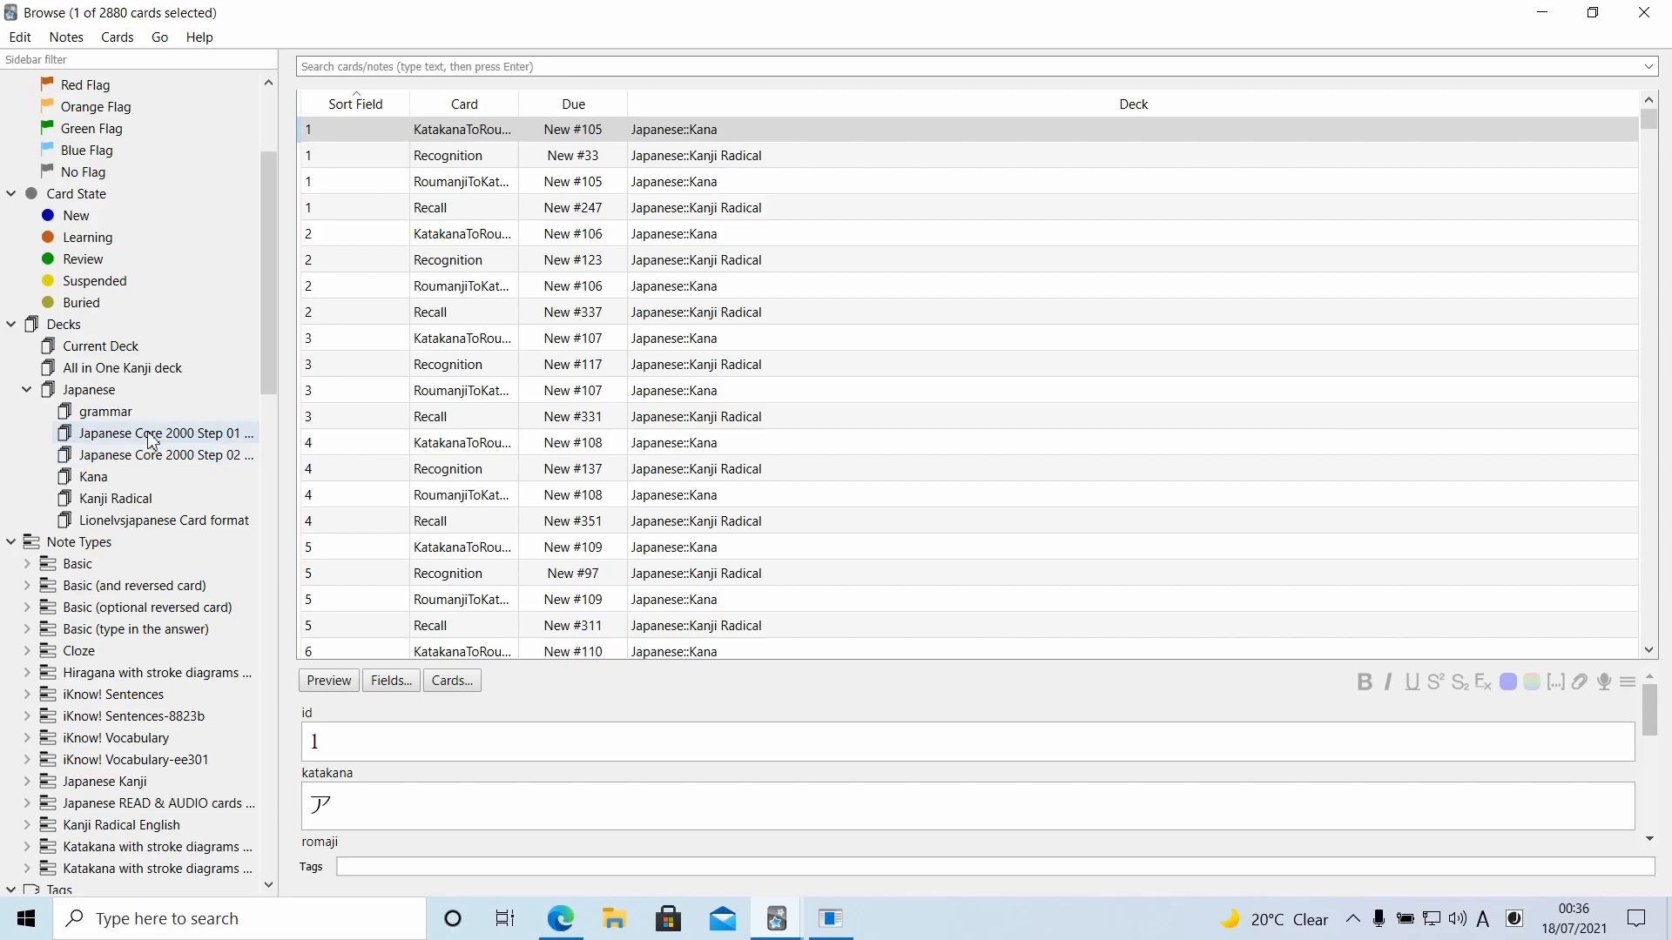
click(132, 417)
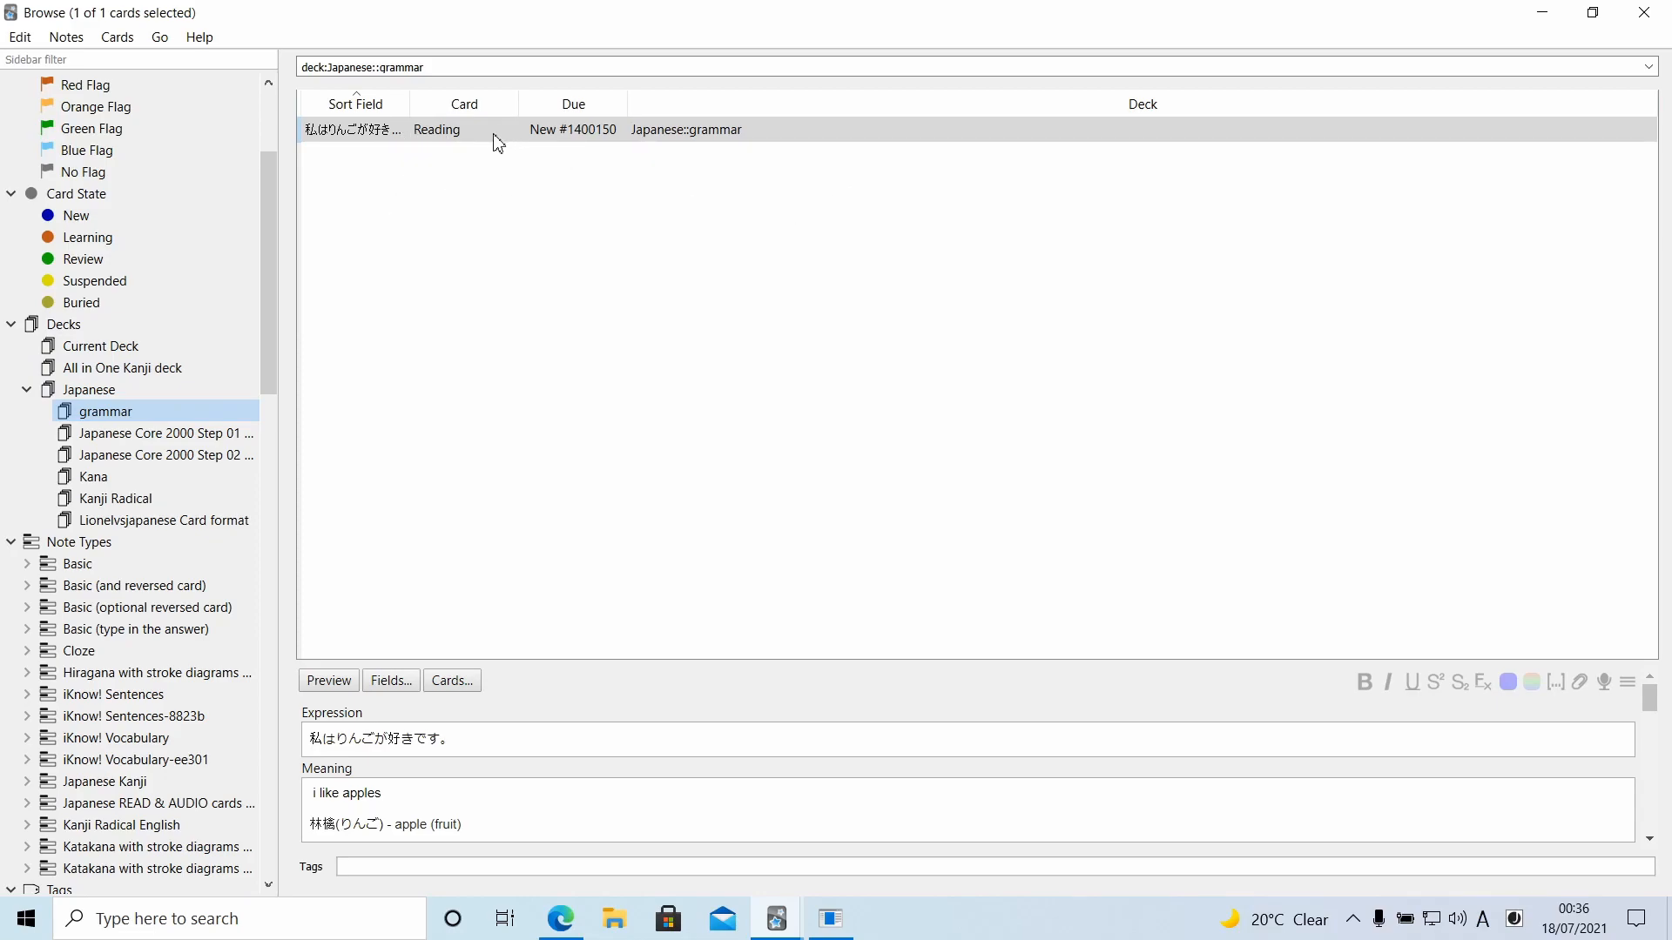
Preview the grammar card in a maximised window, check its front sentence and reveal the answer side
click(715, 138)
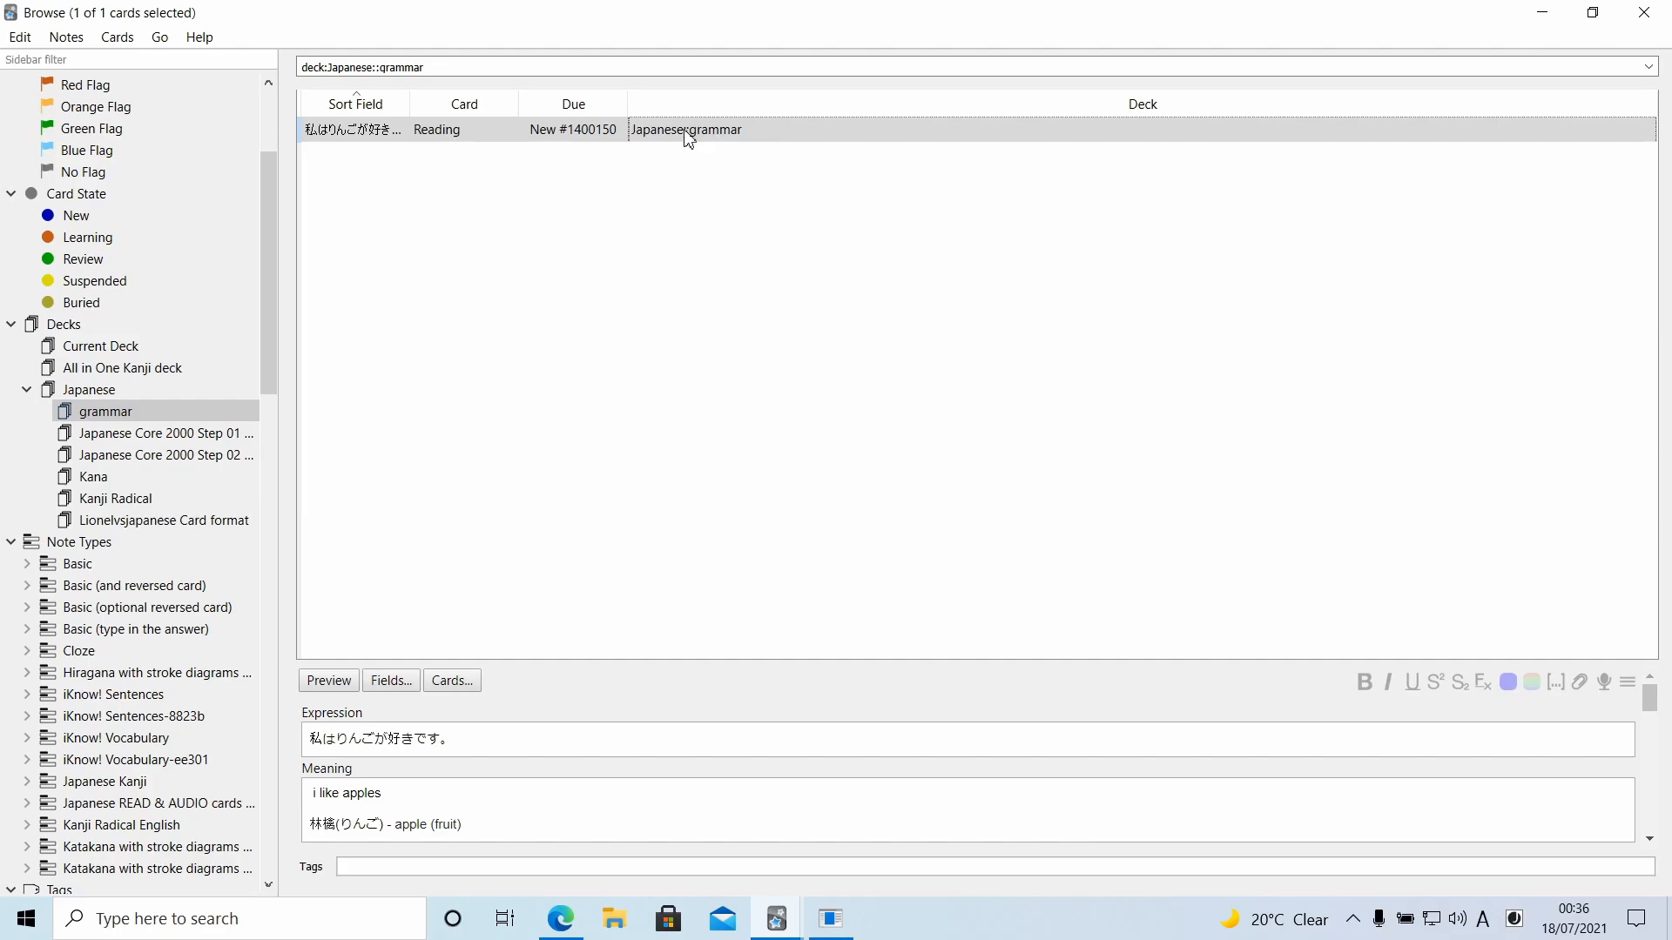
click(340, 688)
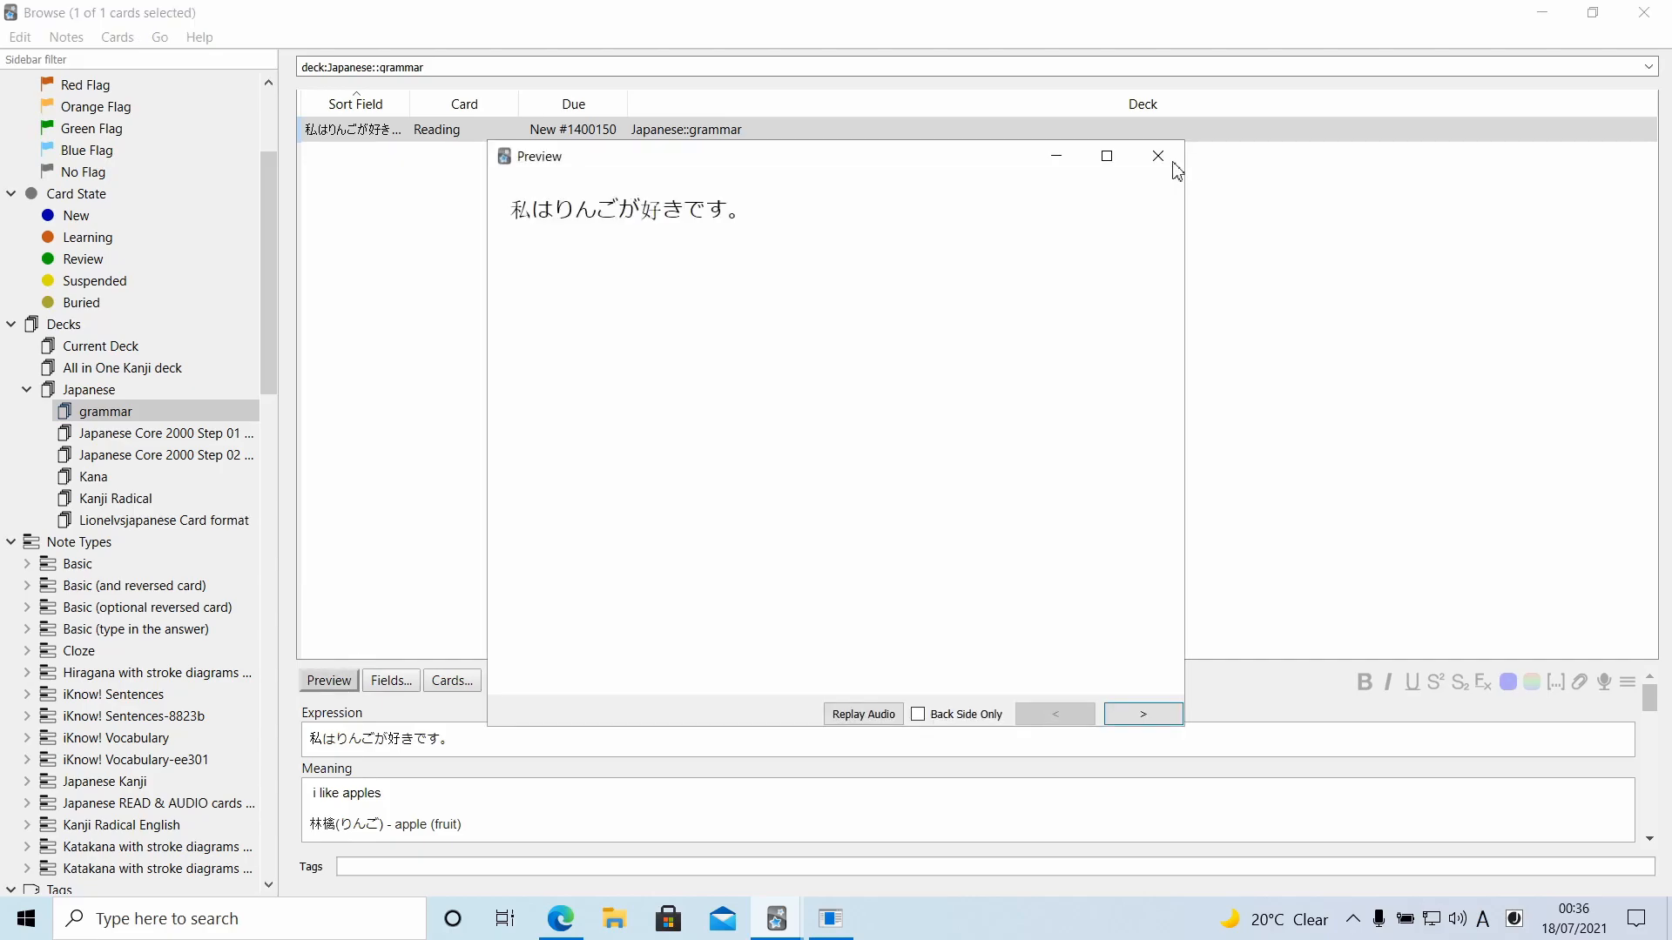
click(1110, 157)
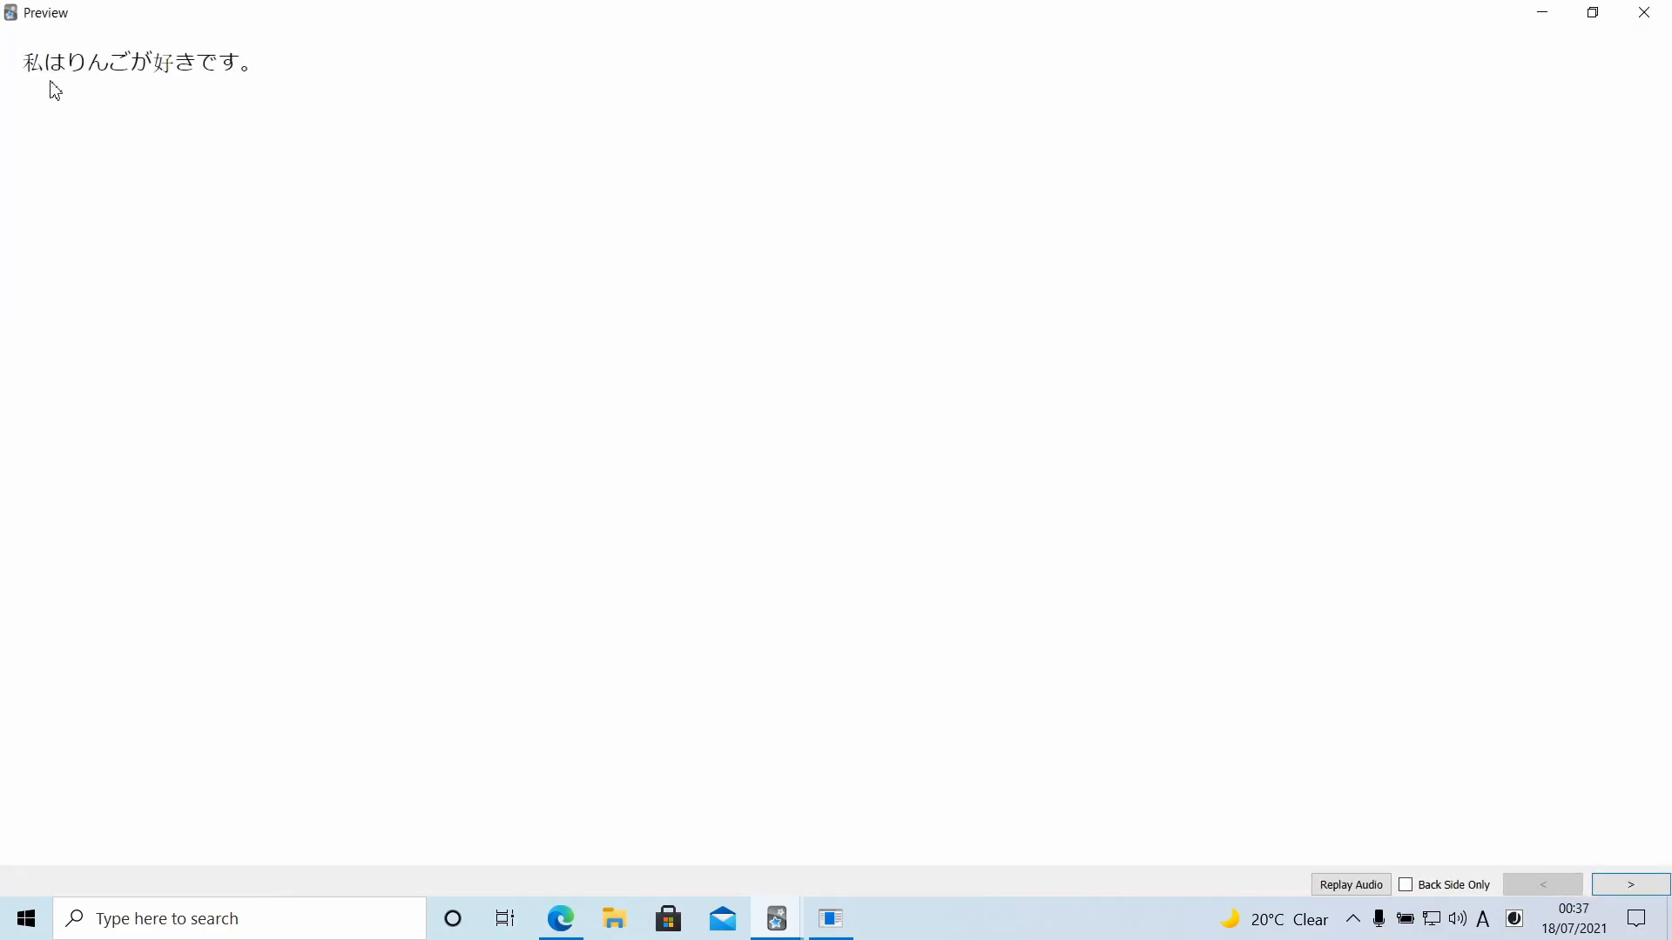
drag(28, 71, 325, 70)
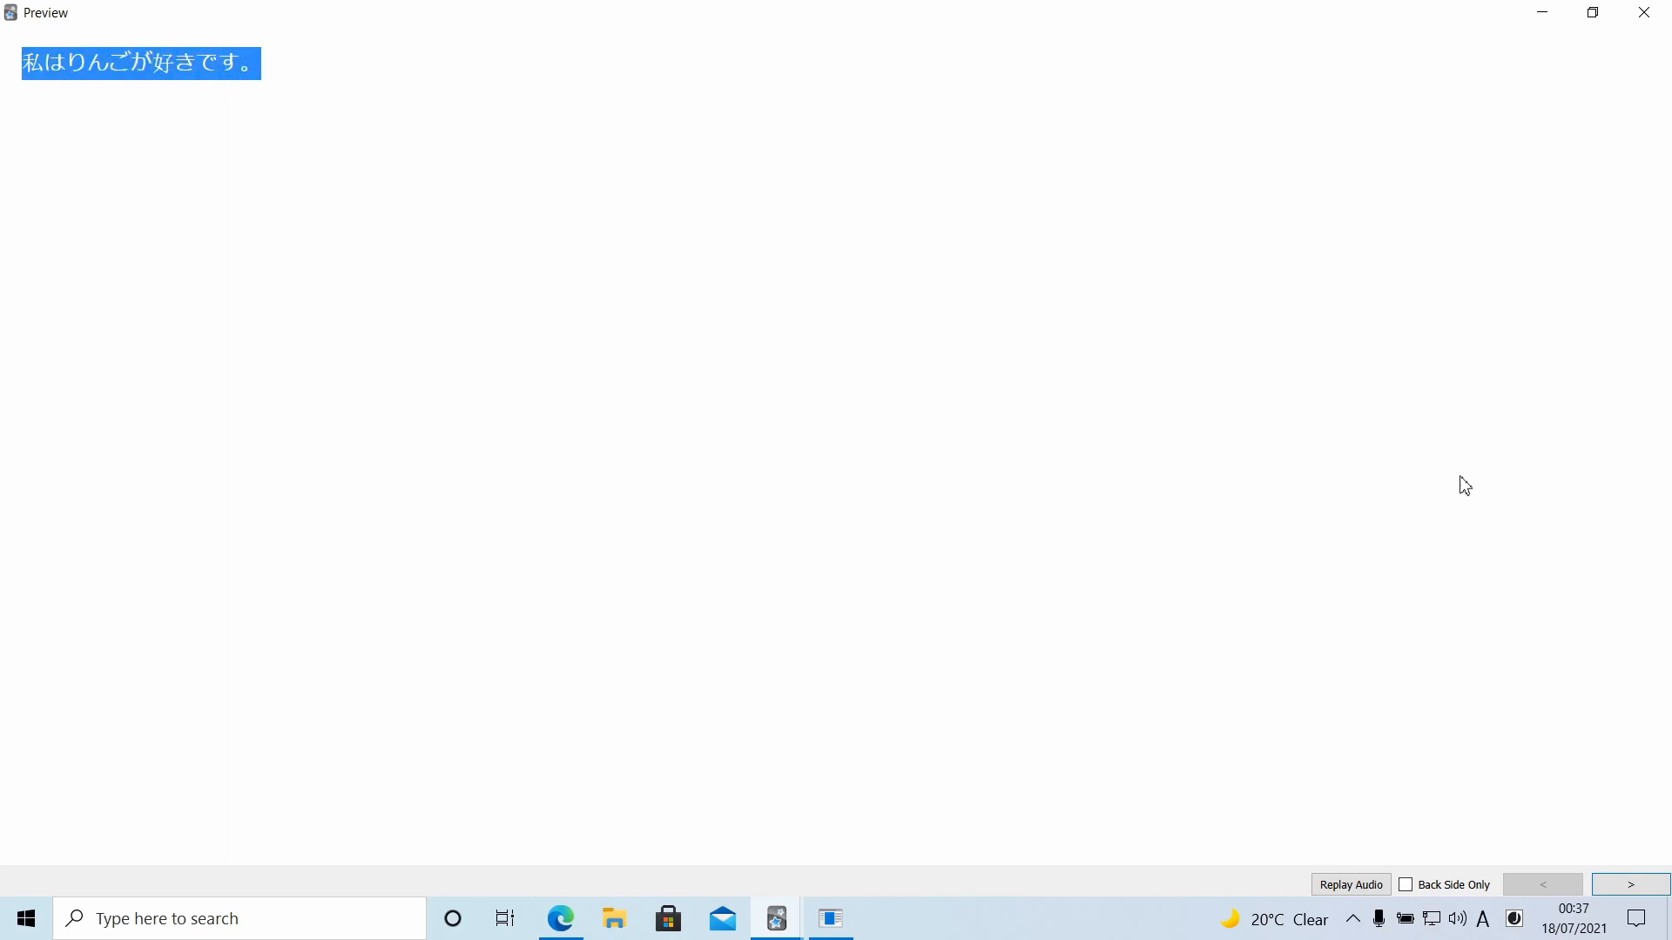
click(1546, 689)
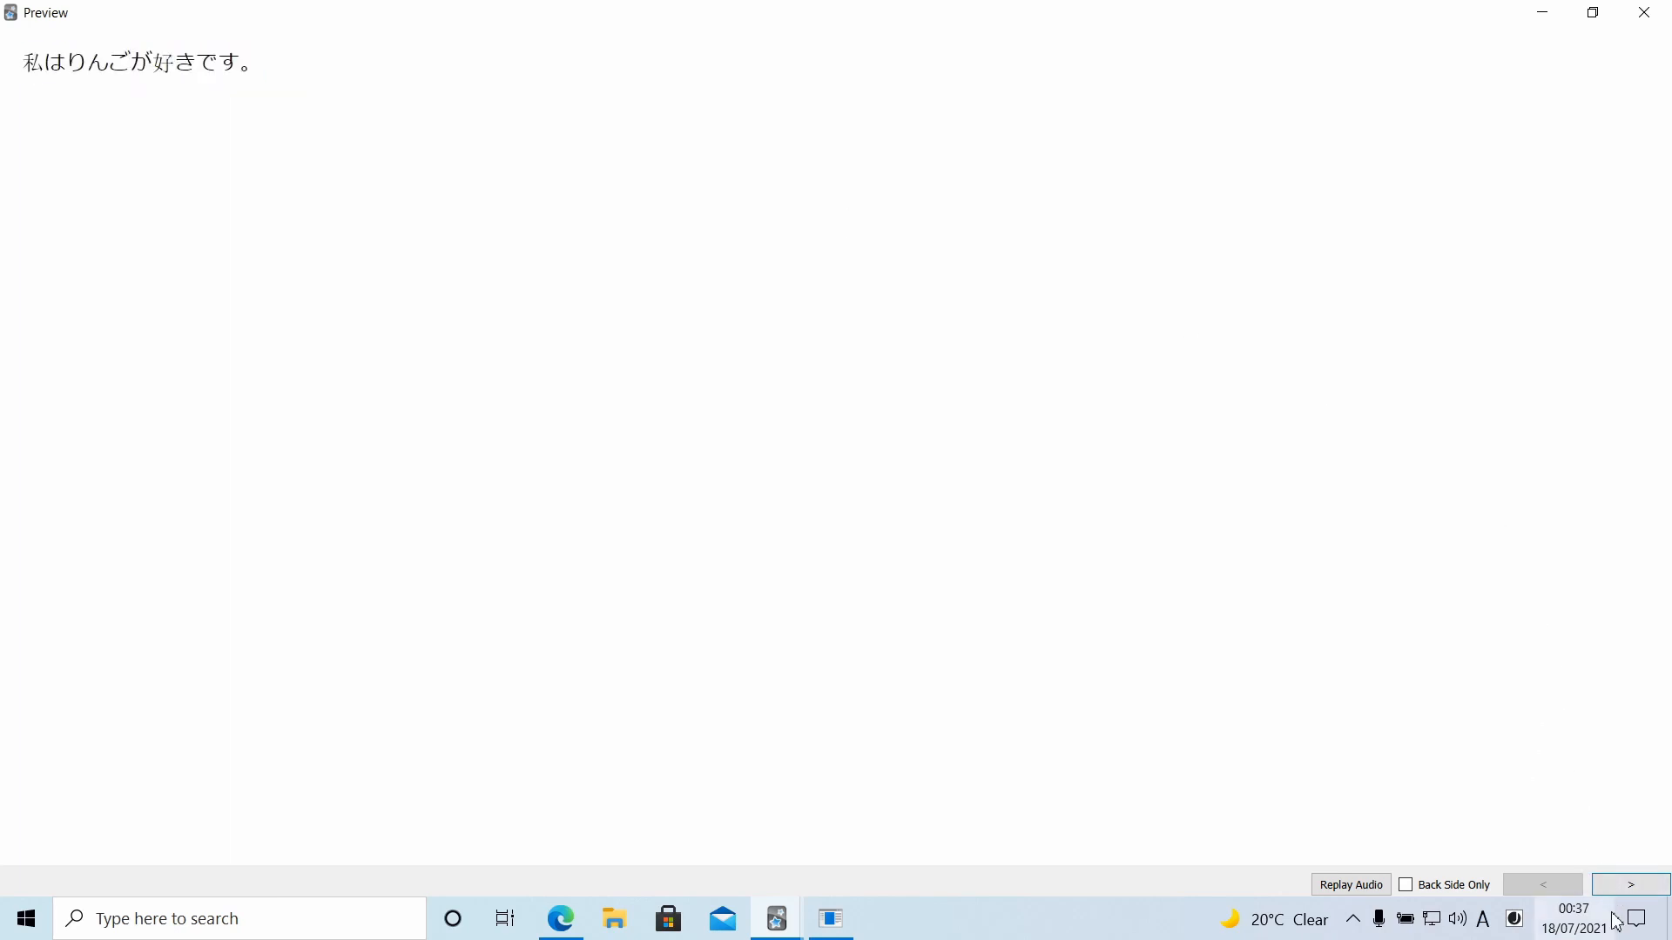
click(1617, 892)
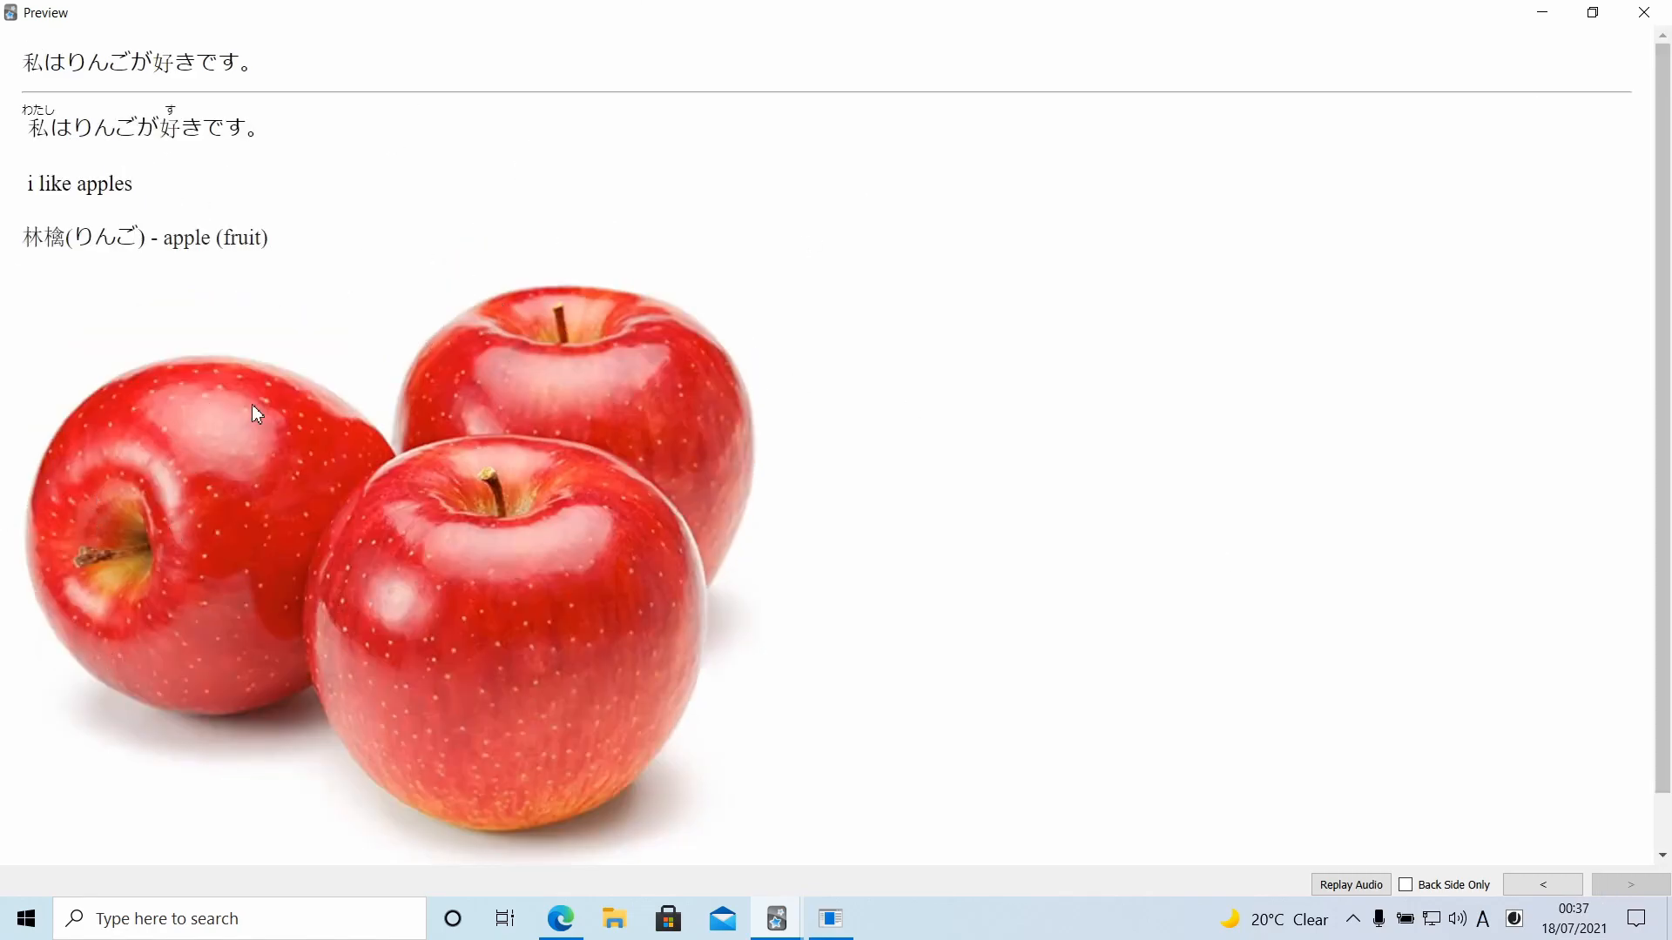
Examine the answer side's furigana, sentence, meaning and picture, comparing it with the front sentence, and close the preview
scroll(46, 187, down, 1)
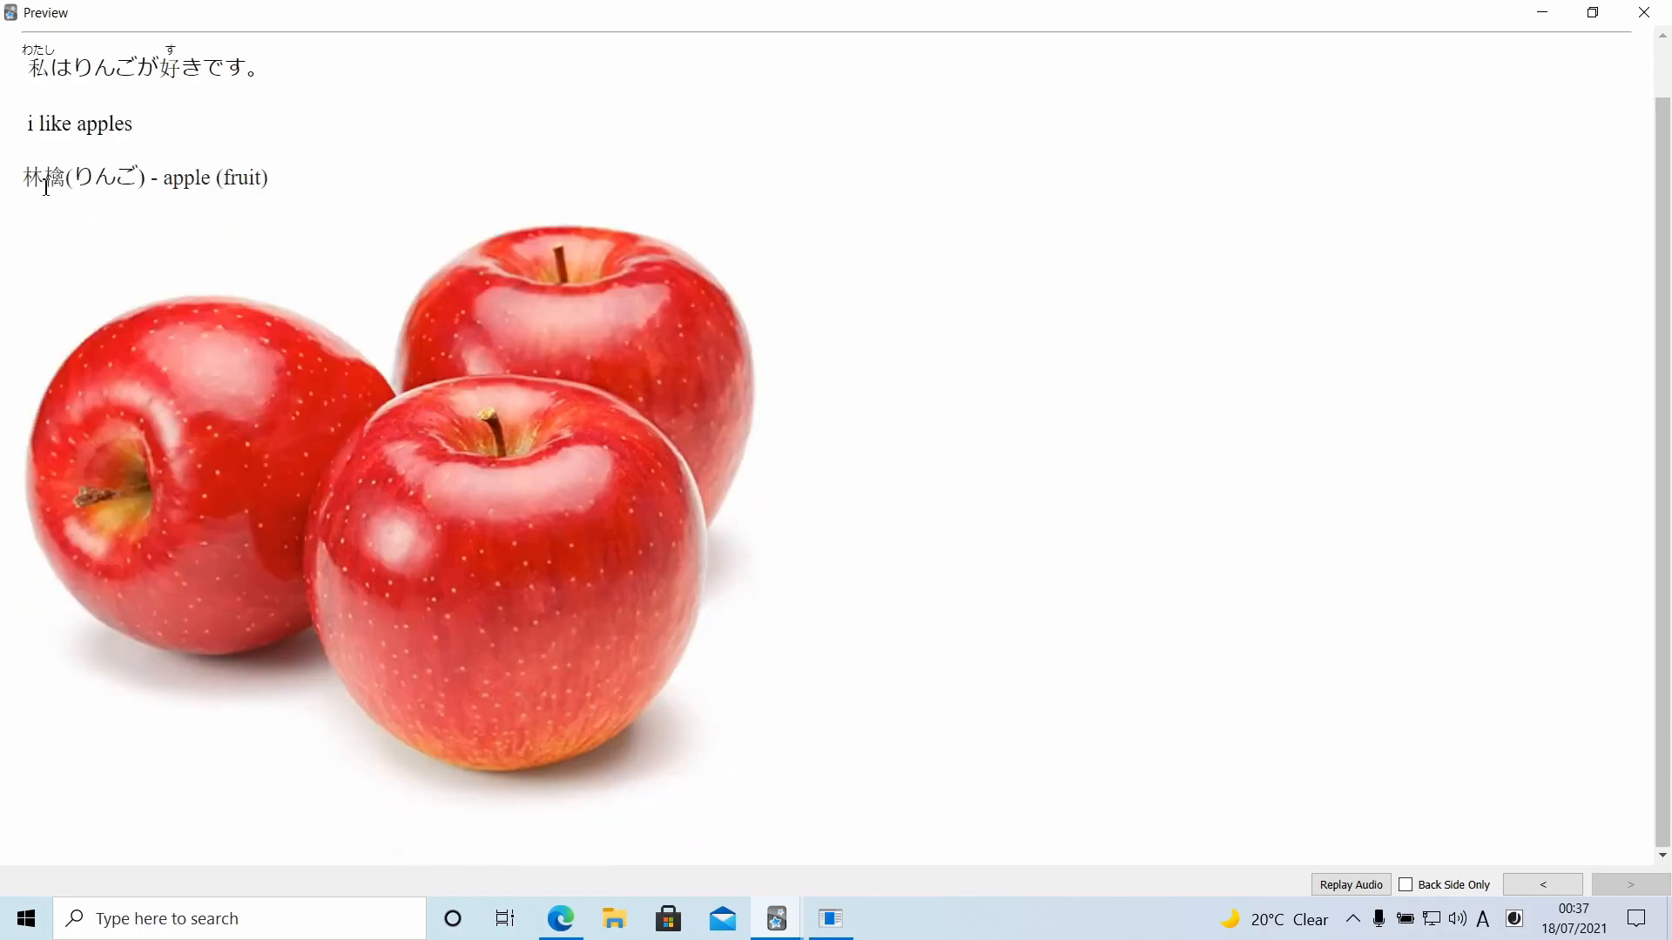
scroll(165, 163, up, 1)
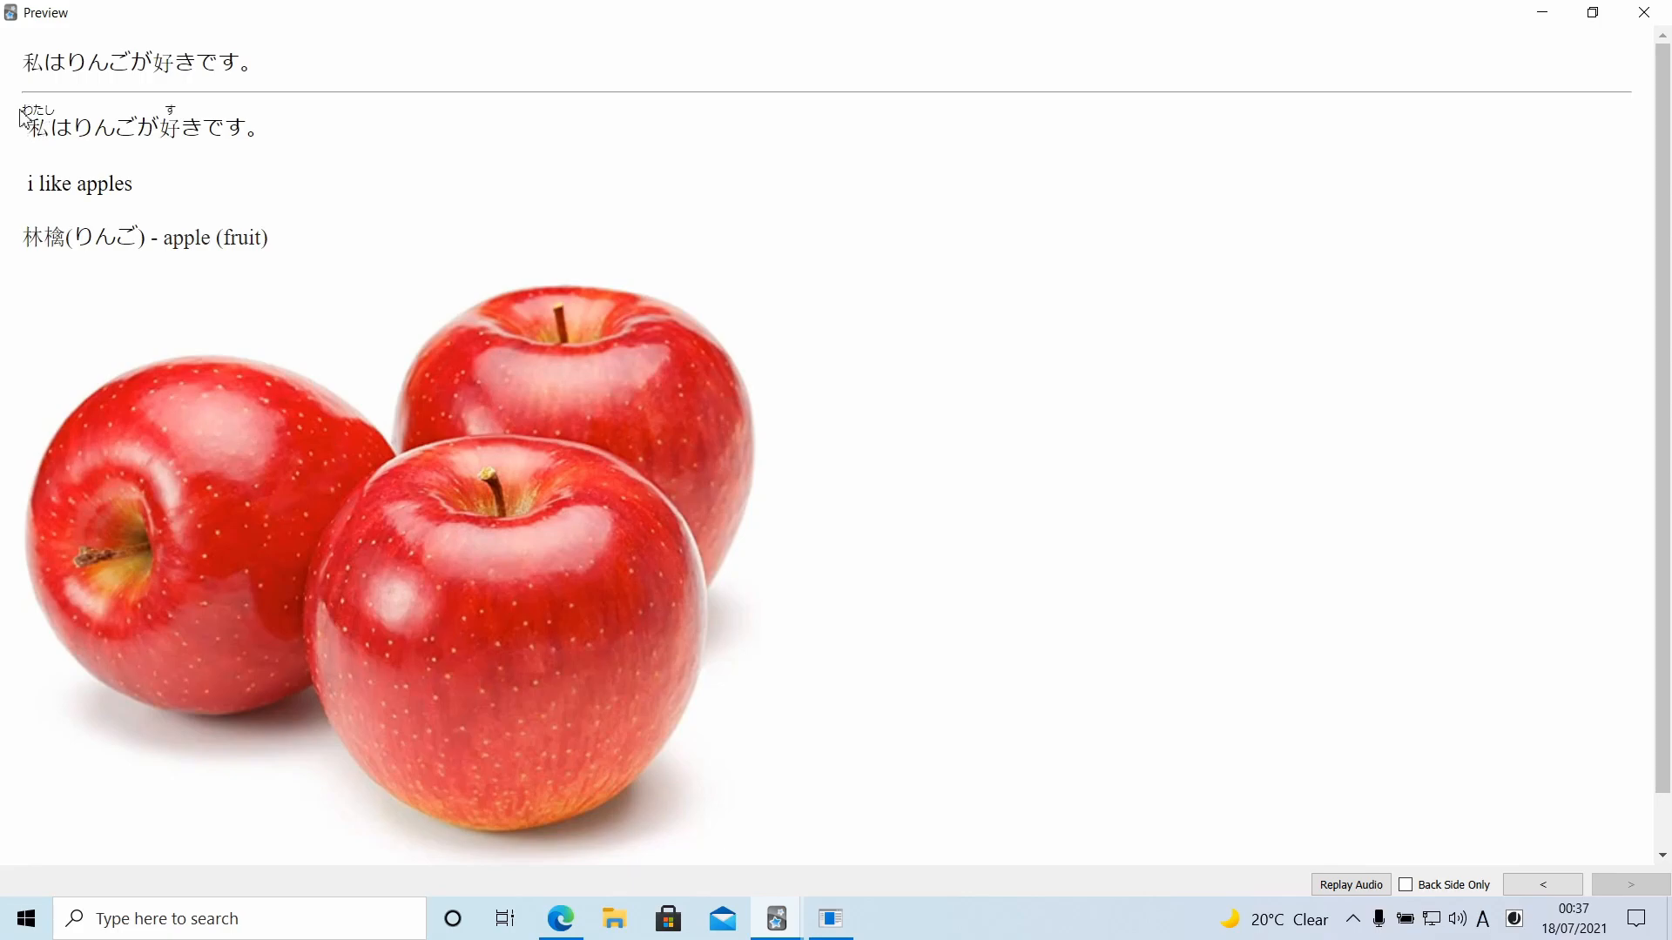
drag(27, 110, 71, 116)
click(55, 111)
drag(165, 131, 197, 128)
click(161, 116)
drag(30, 66, 268, 75)
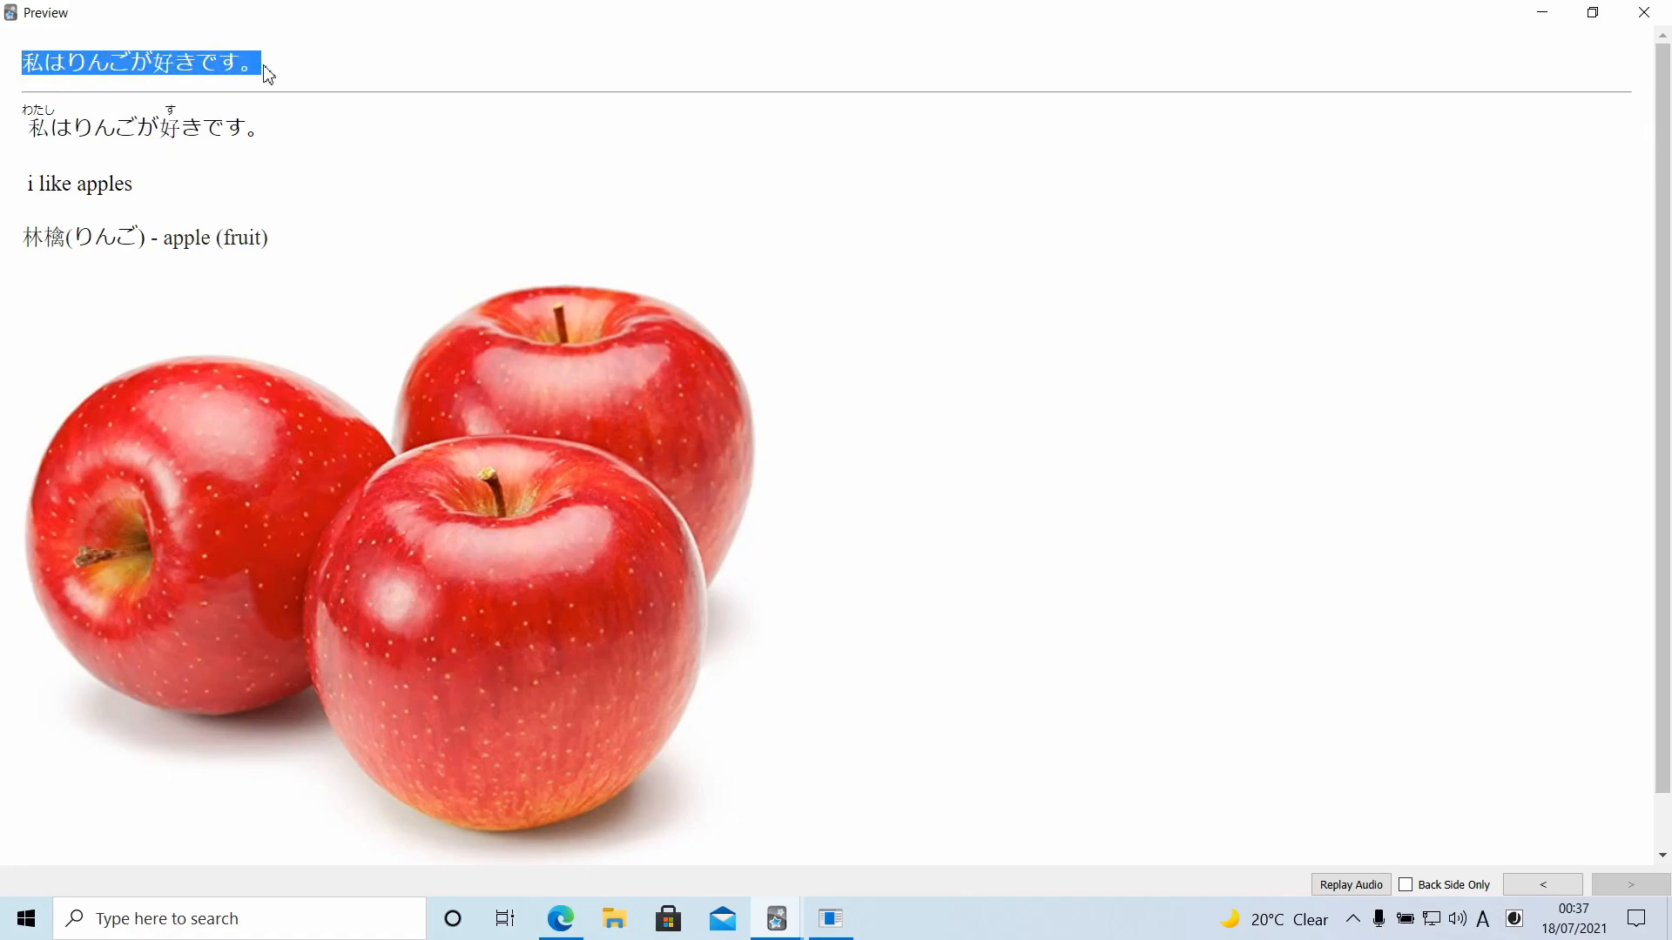
click(268, 74)
drag(29, 118, 315, 132)
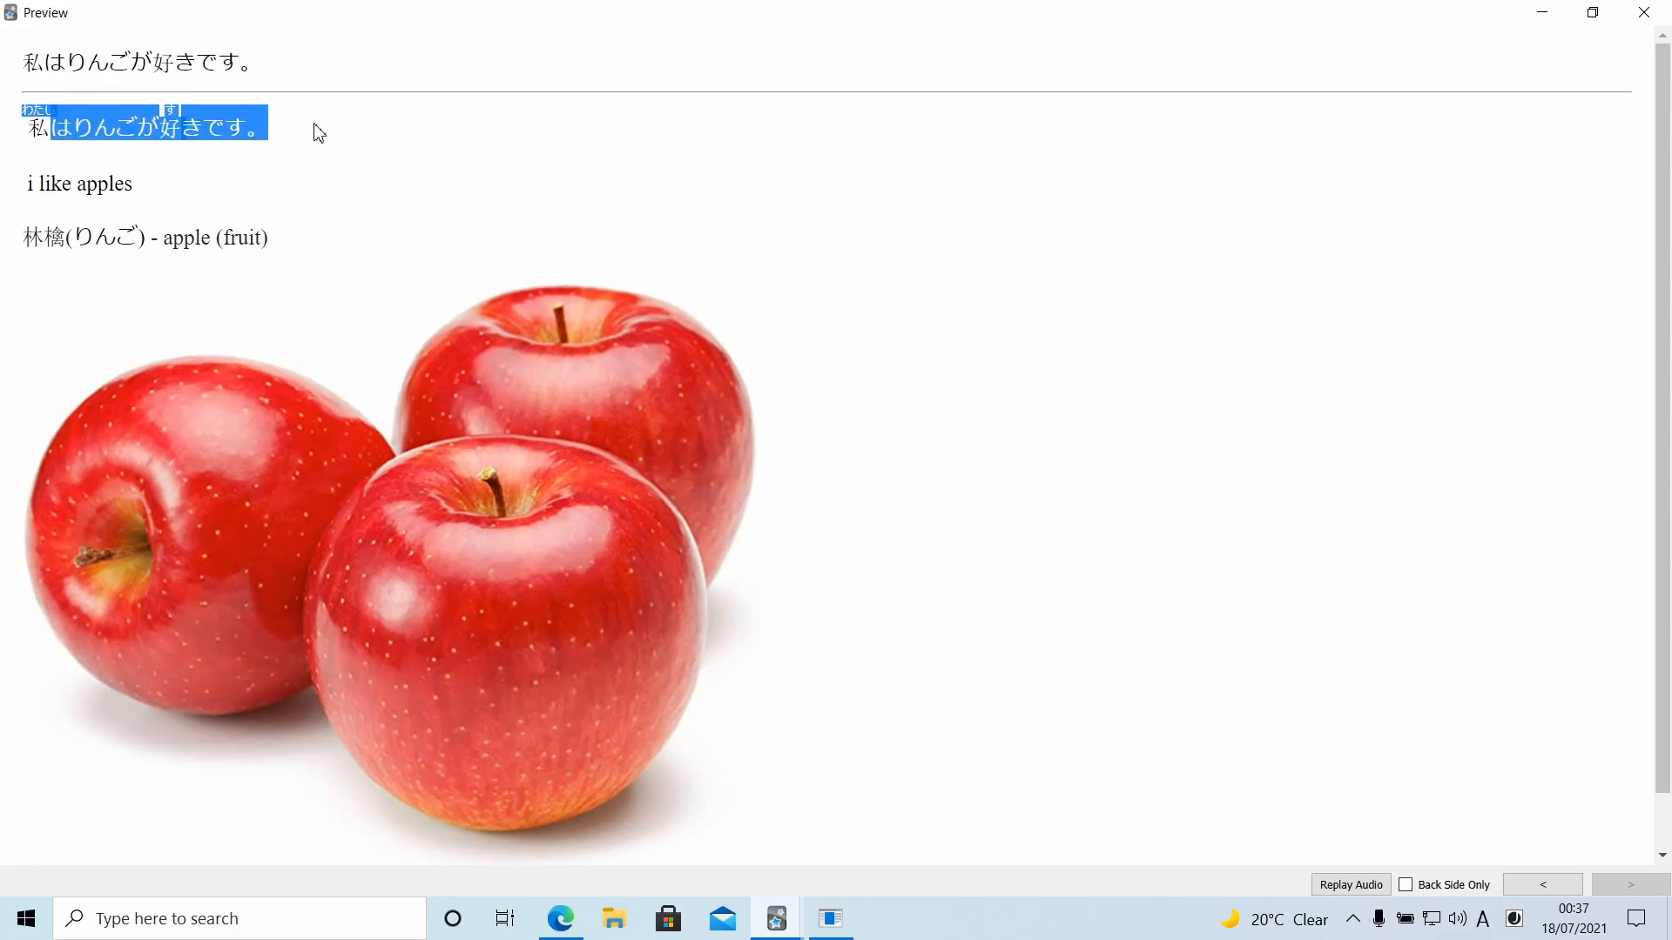
click(318, 133)
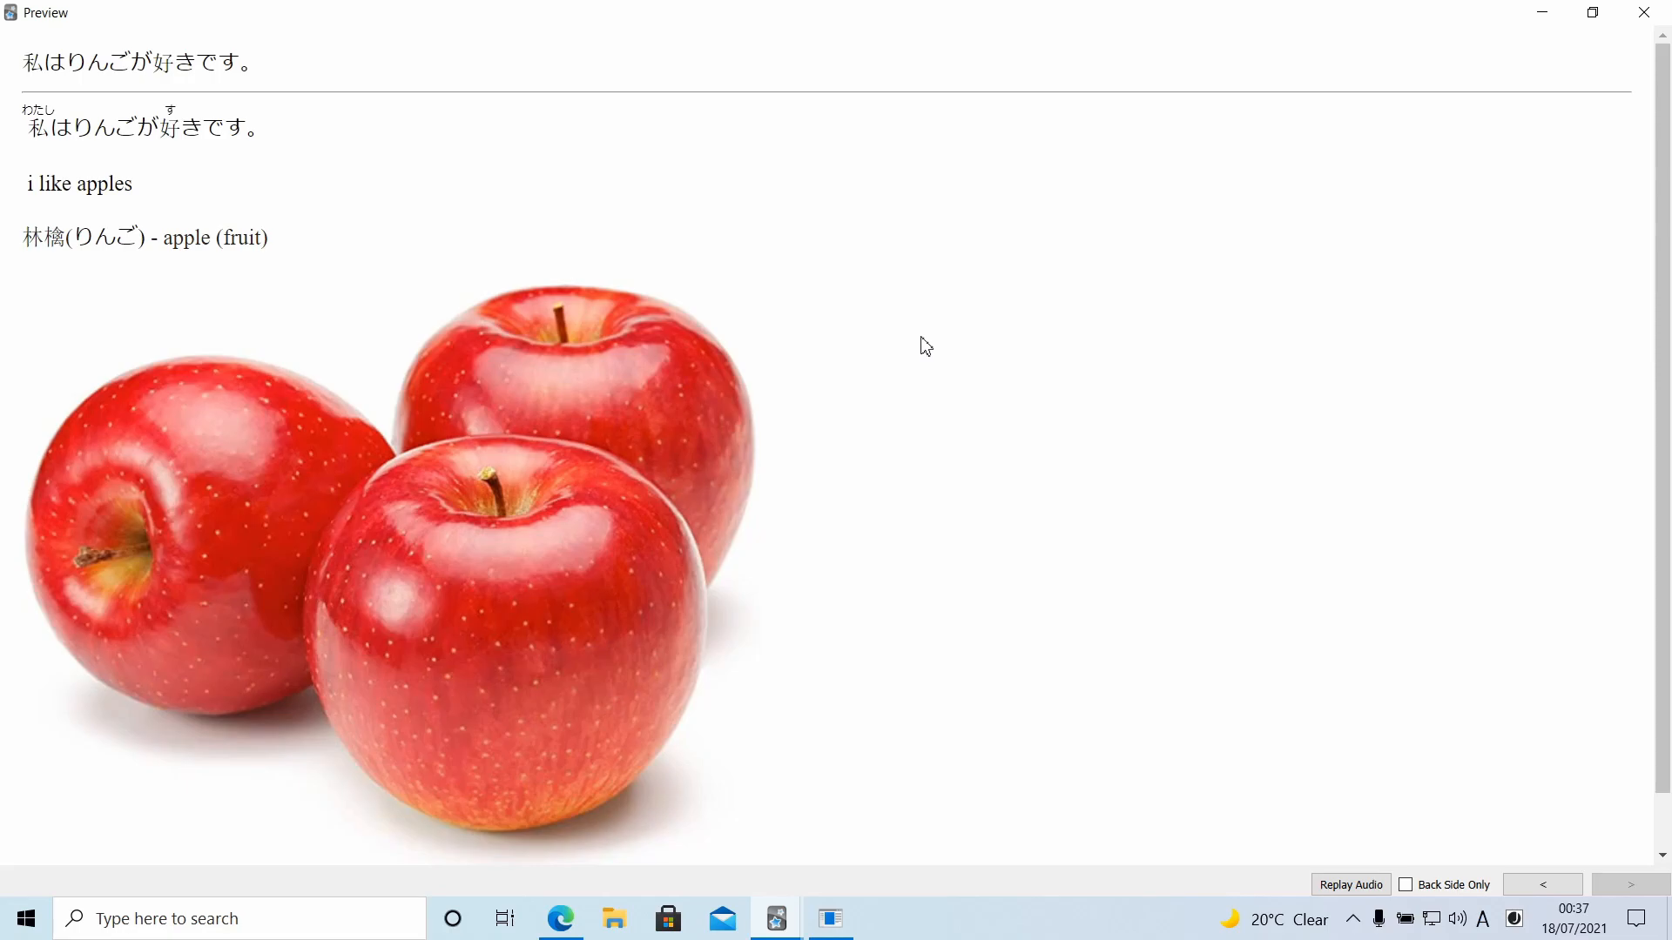
click(1644, 12)
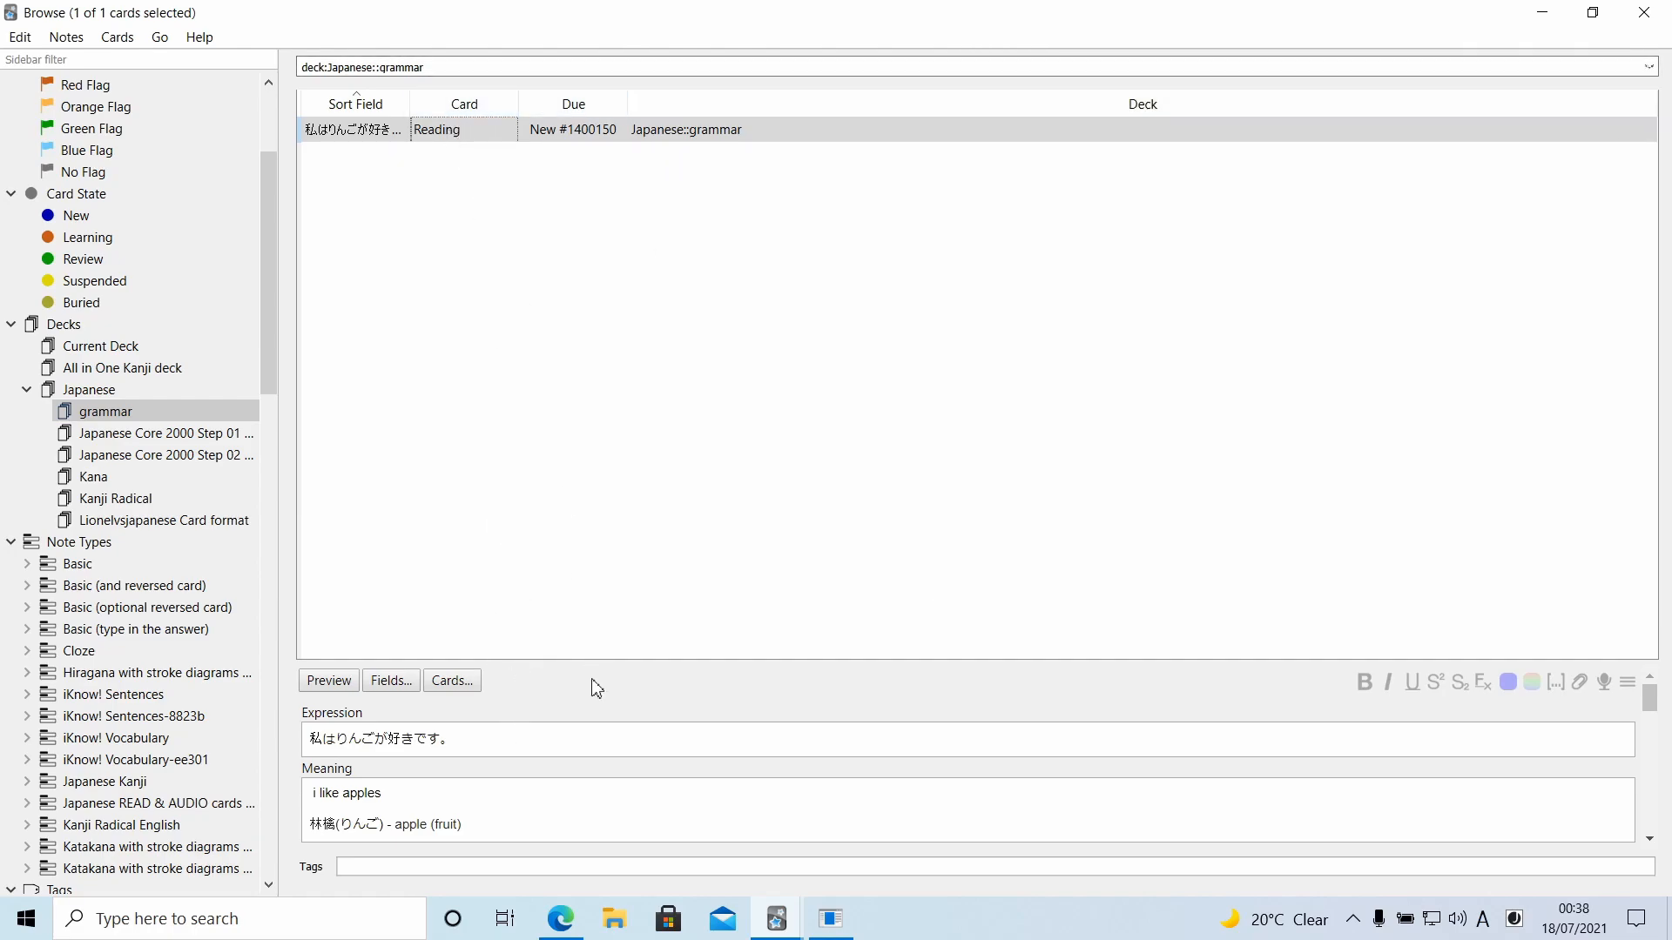
Enlarge the note editor, remove the full stop from the Expression and add one after "i like apples" in the Meaning
drag(588, 666, 581, 181)
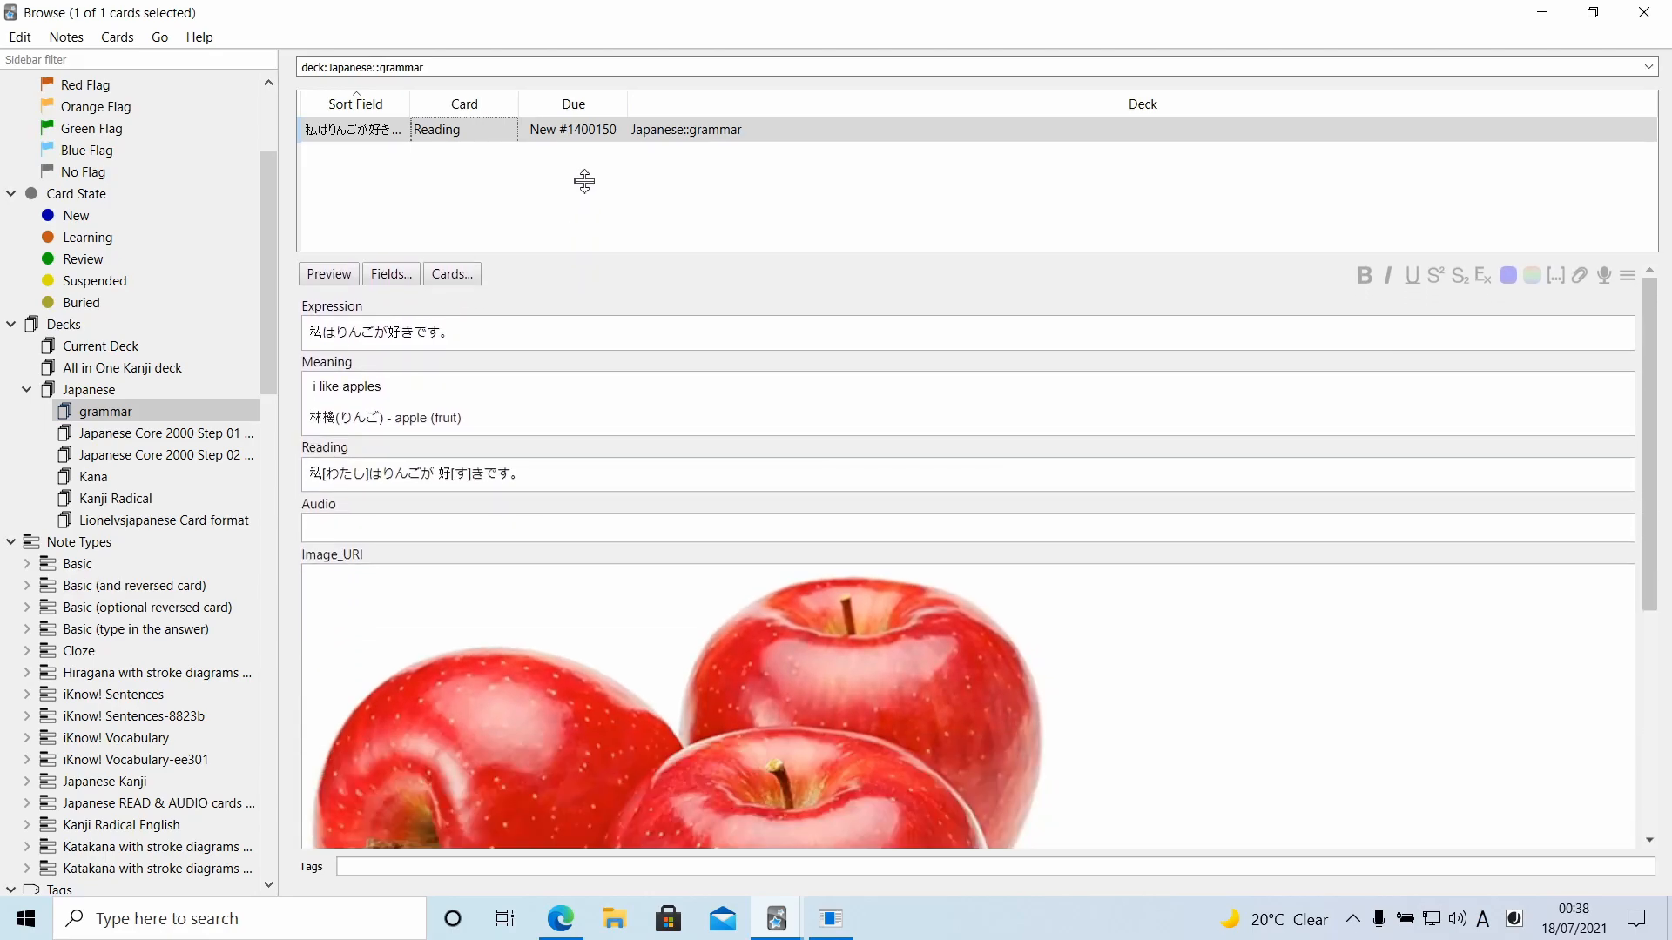
click(486, 338)
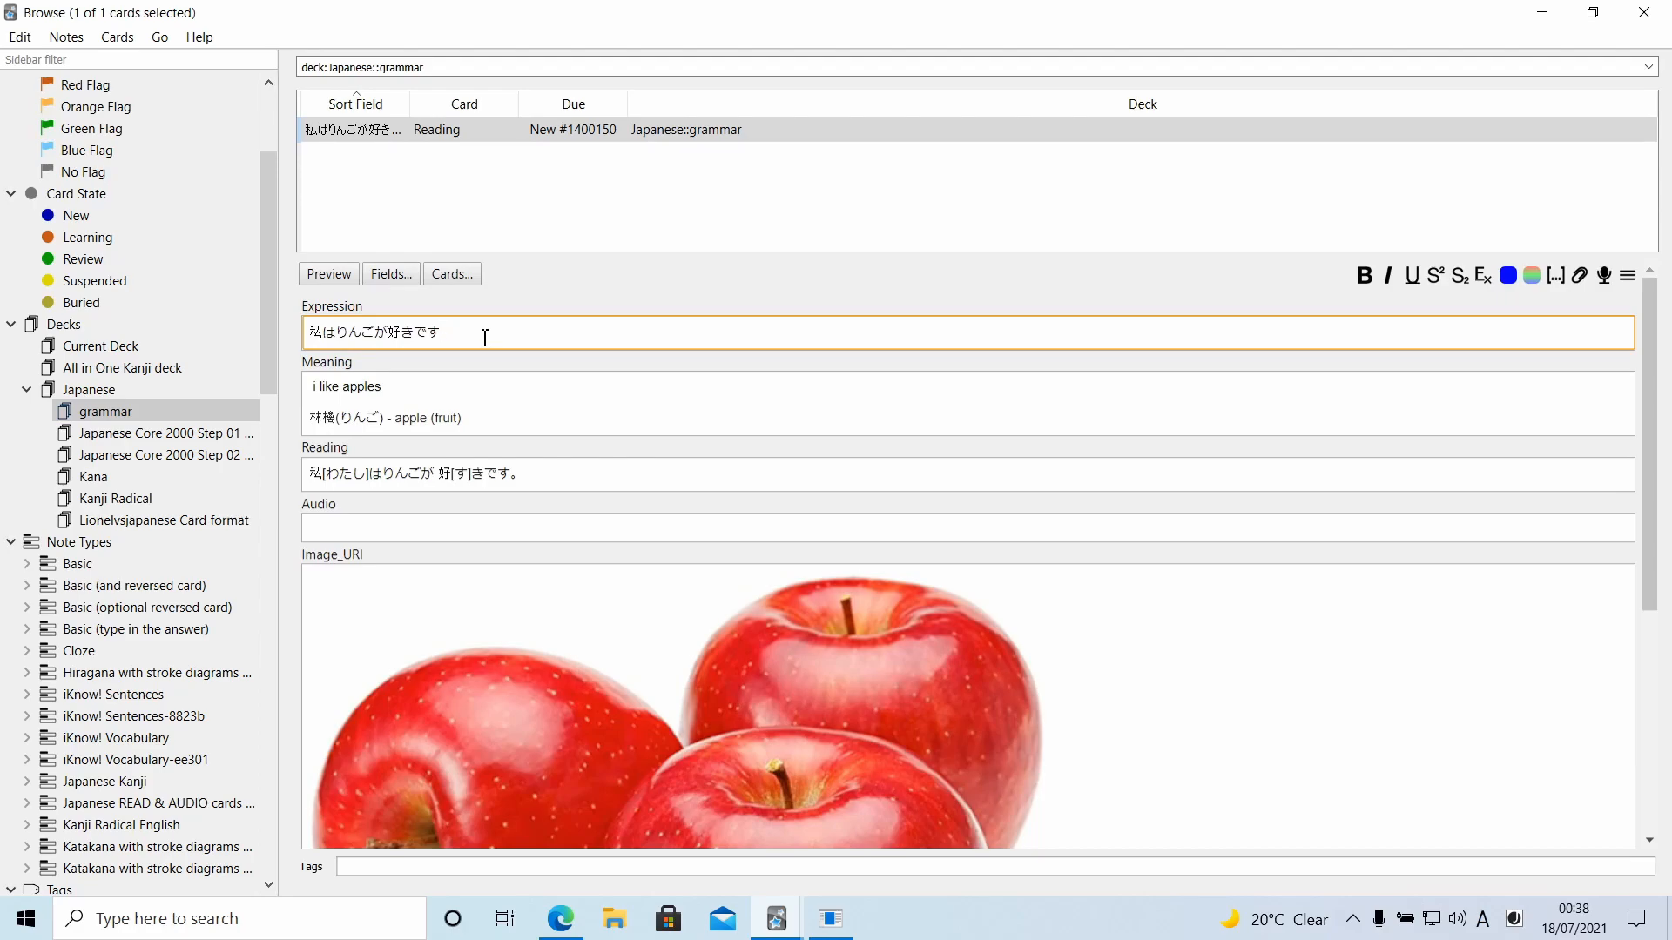
click(499, 387)
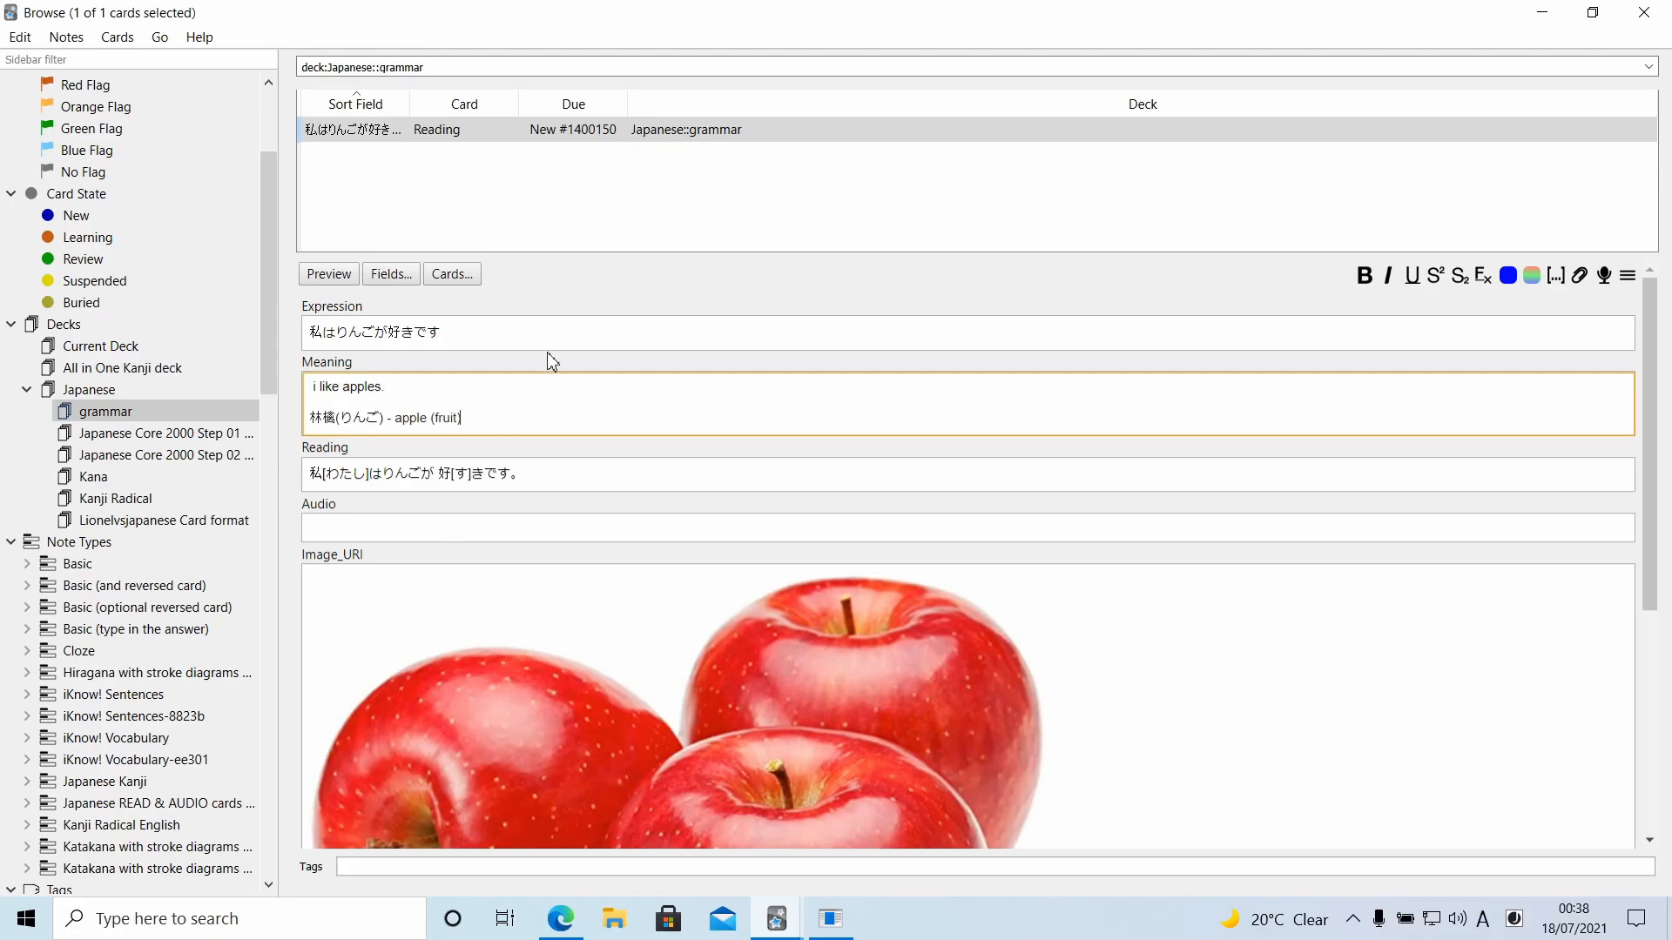
scroll(548, 366, down, 3)
scroll(754, 479, up, 3)
click(467, 420)
click(481, 339)
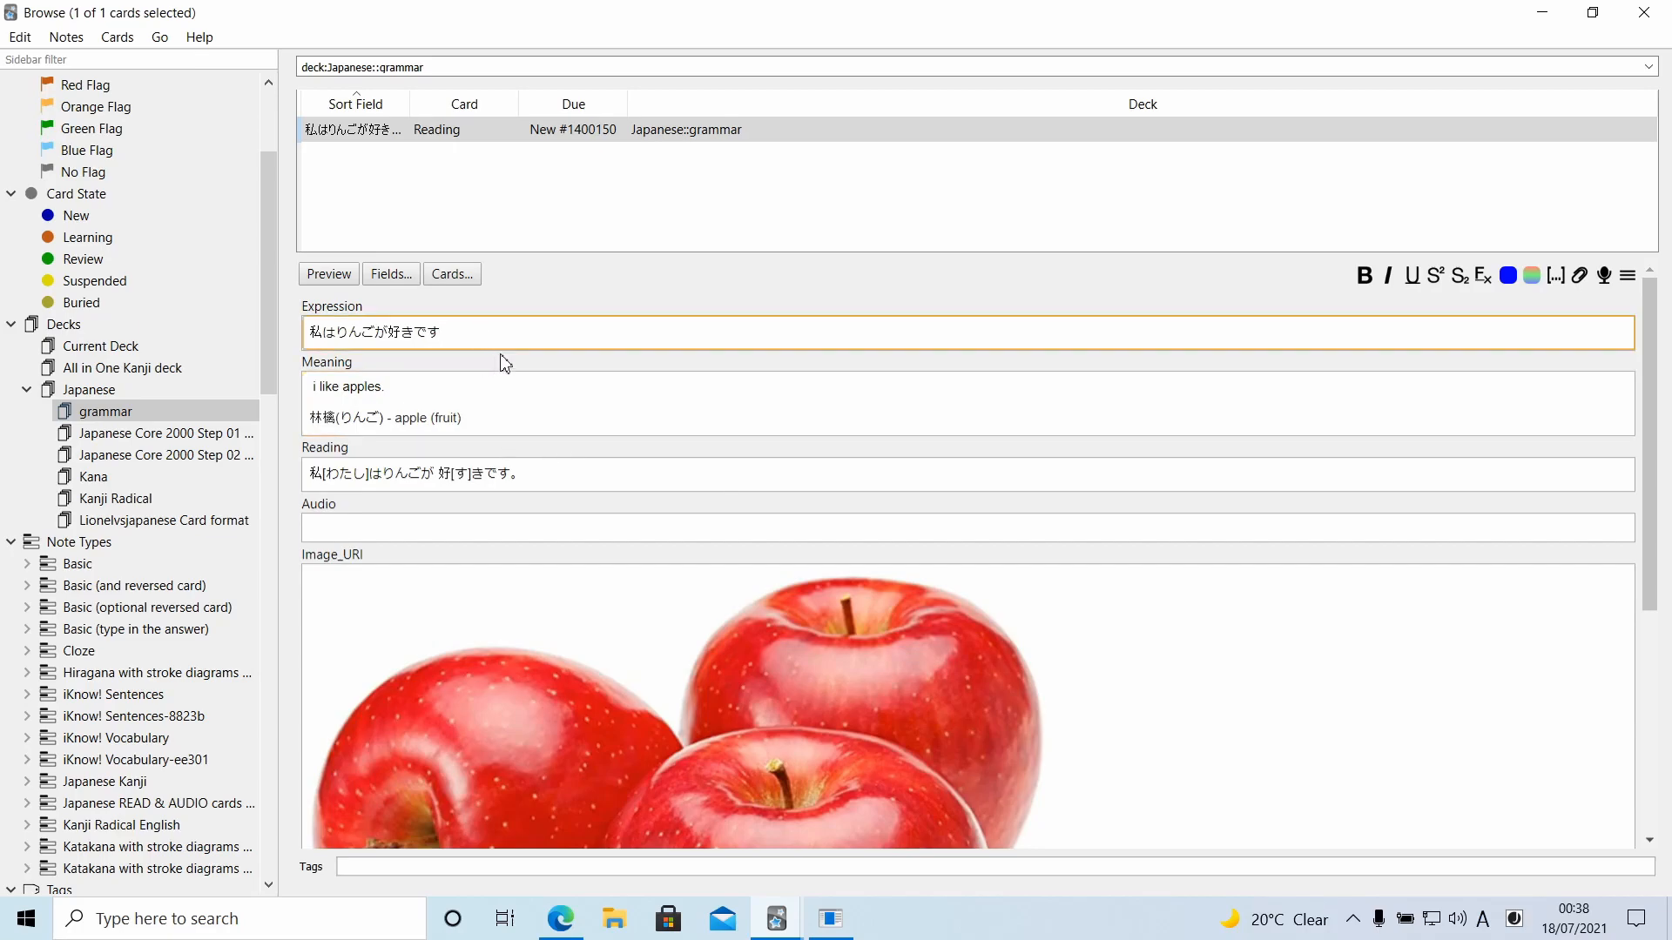
Move the selected grammar card to the Japanese deck and list that deck's cards in the browser
drag(594, 255, 609, 564)
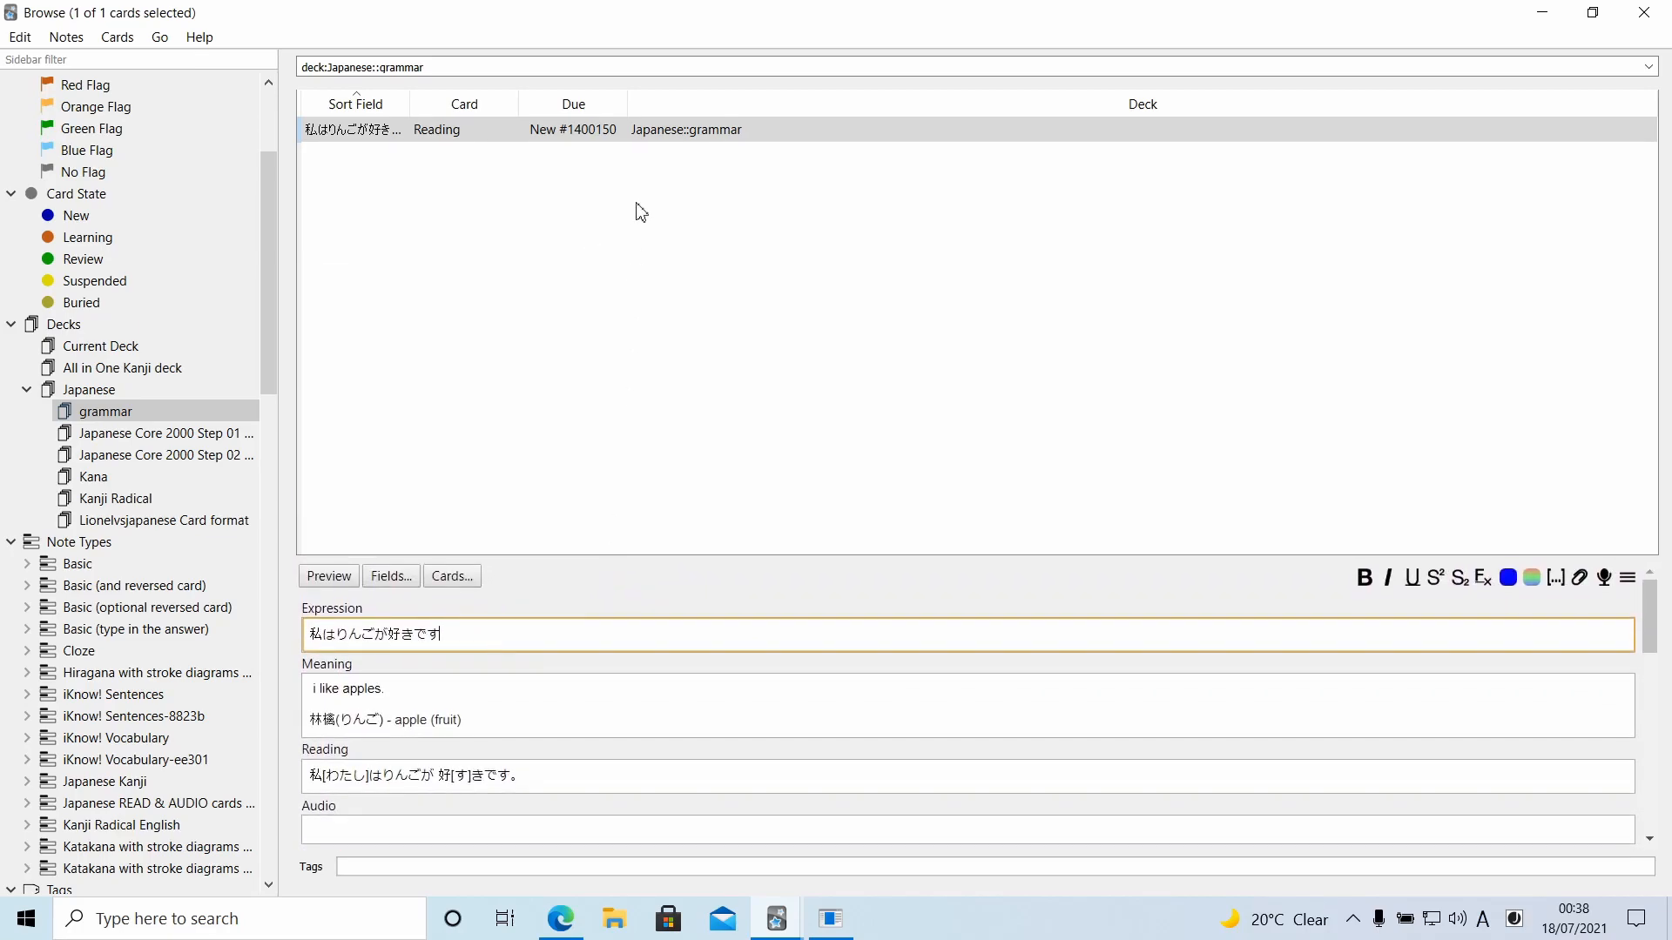
click(585, 139)
right_click(586, 140)
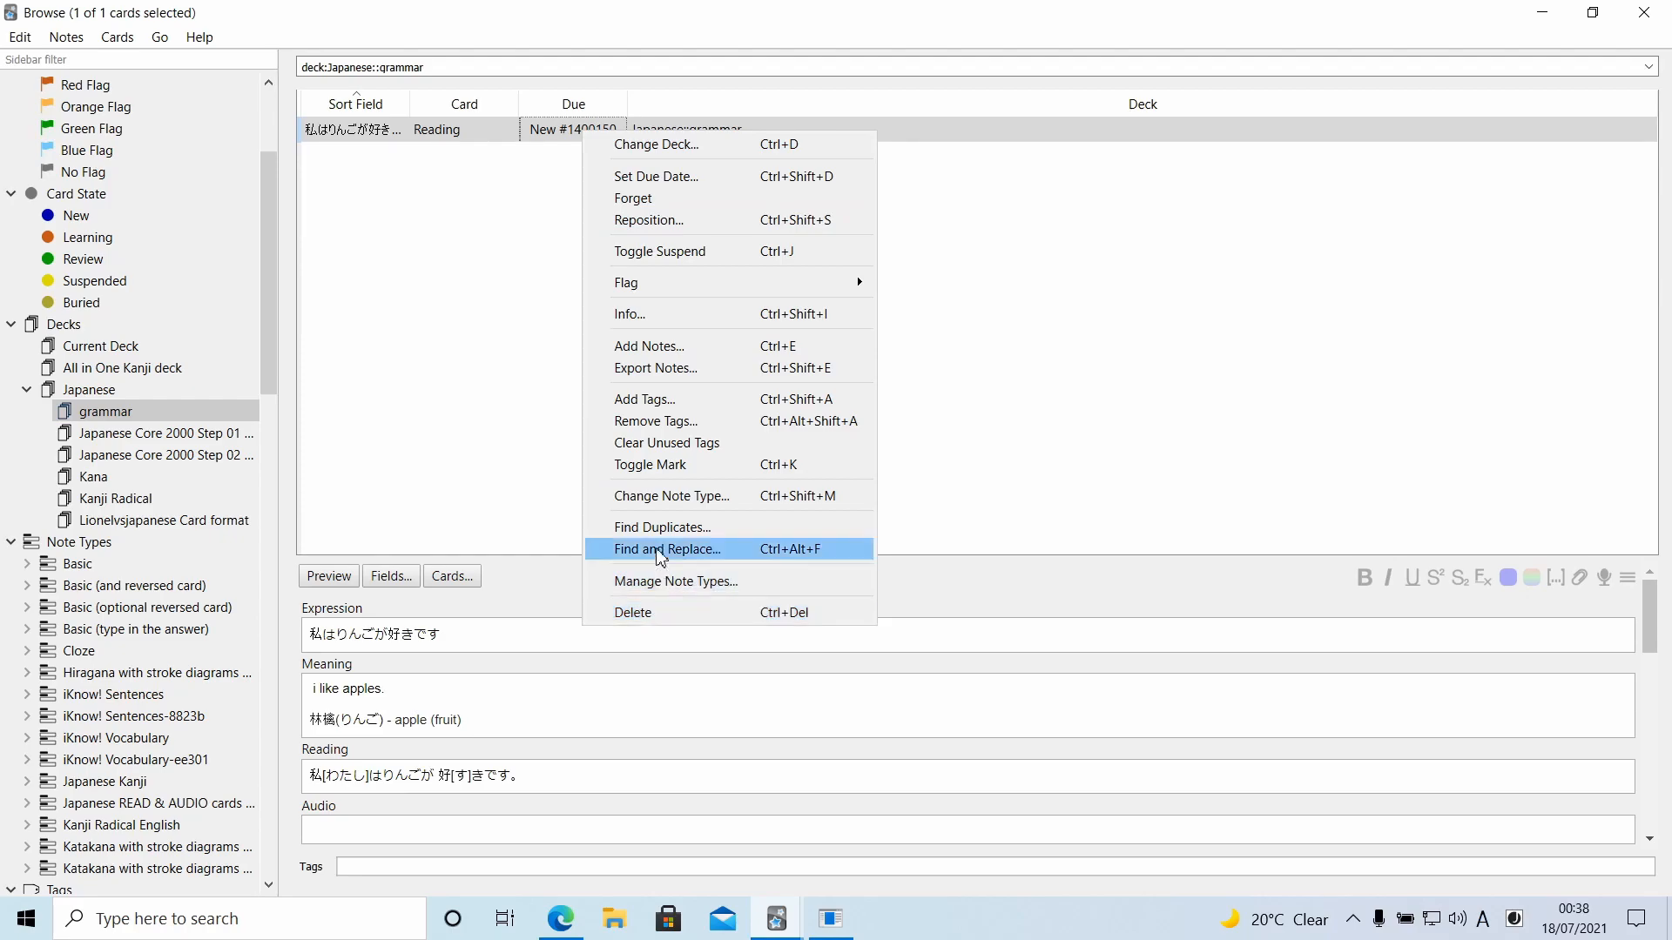
click(722, 150)
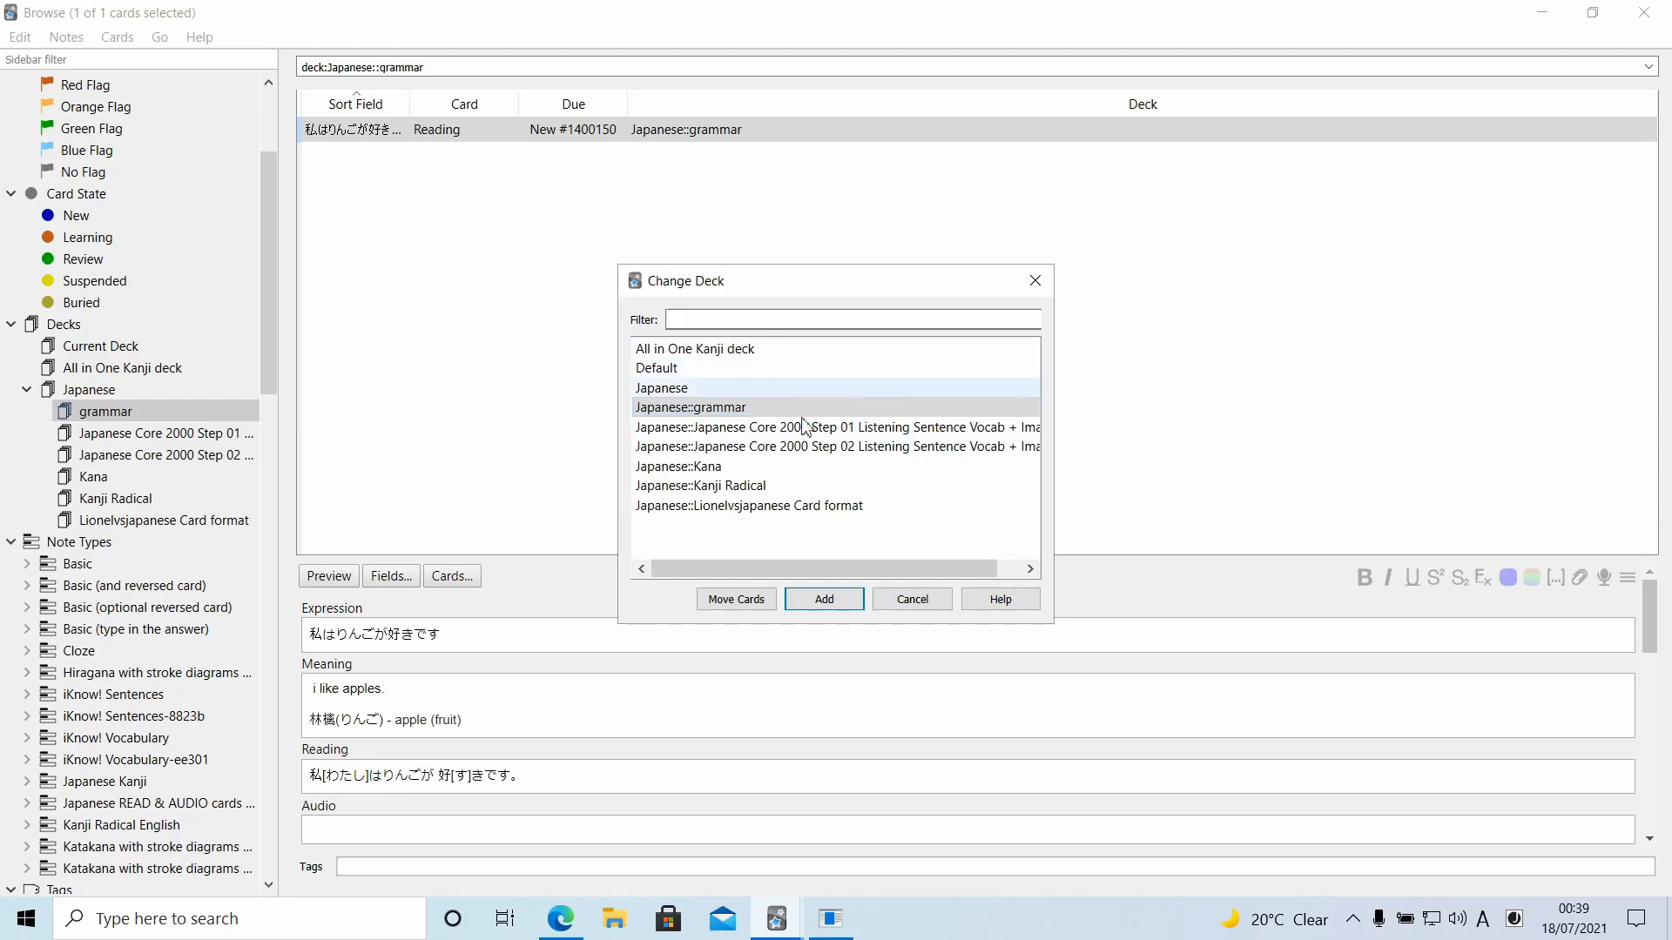
click(707, 389)
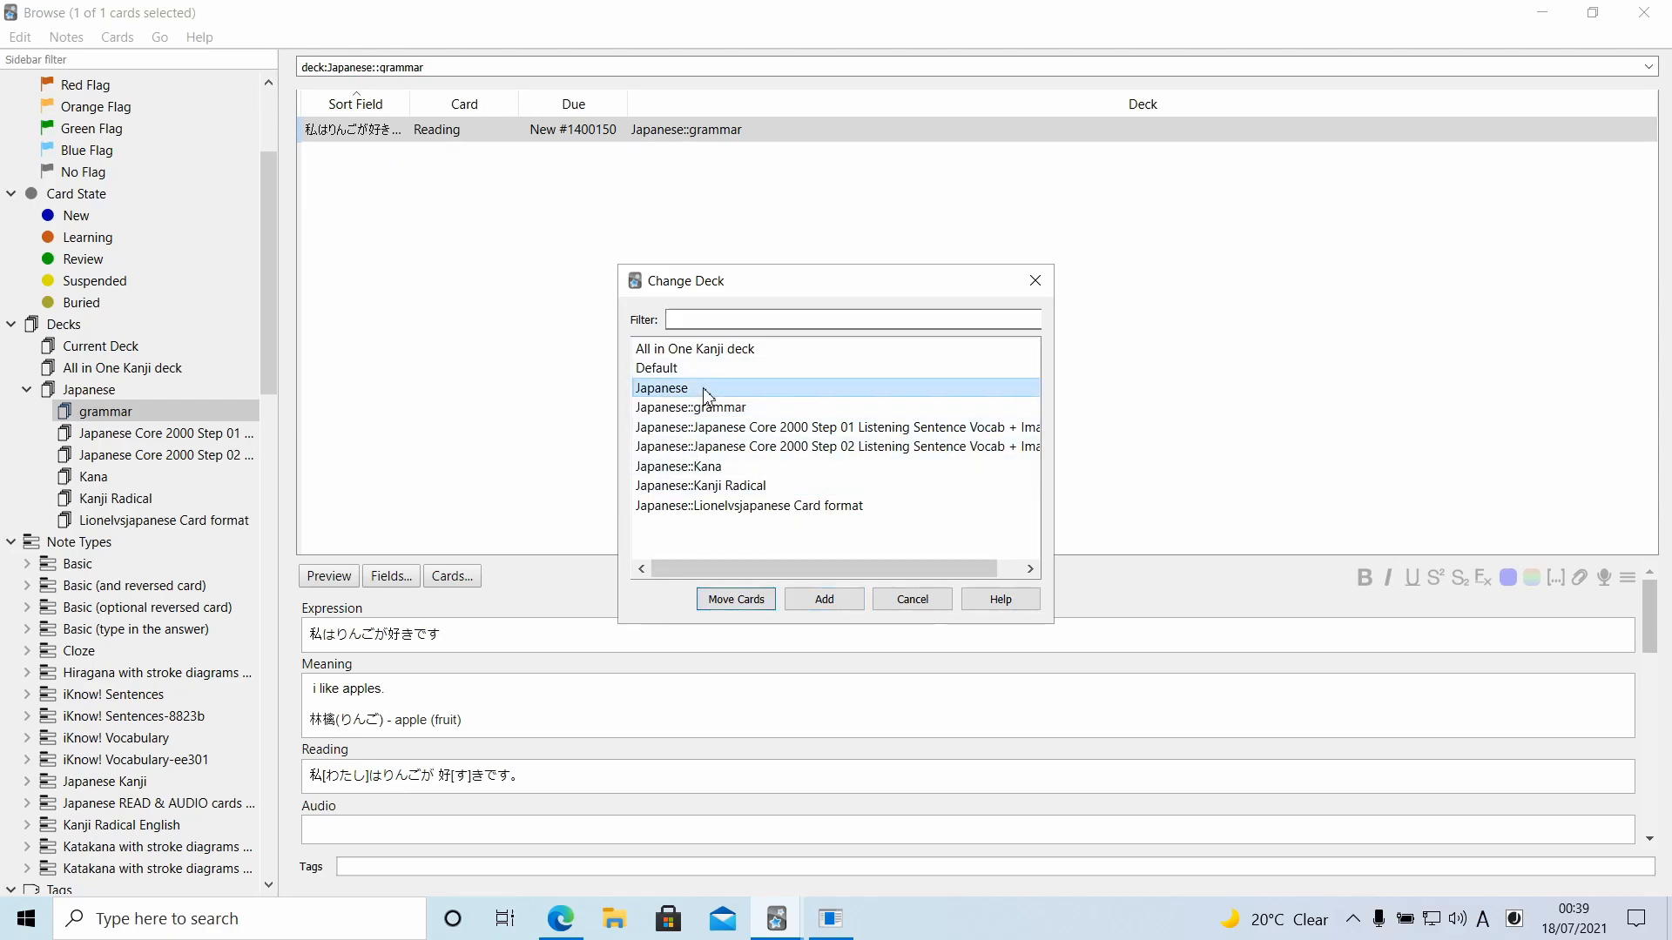
click(729, 603)
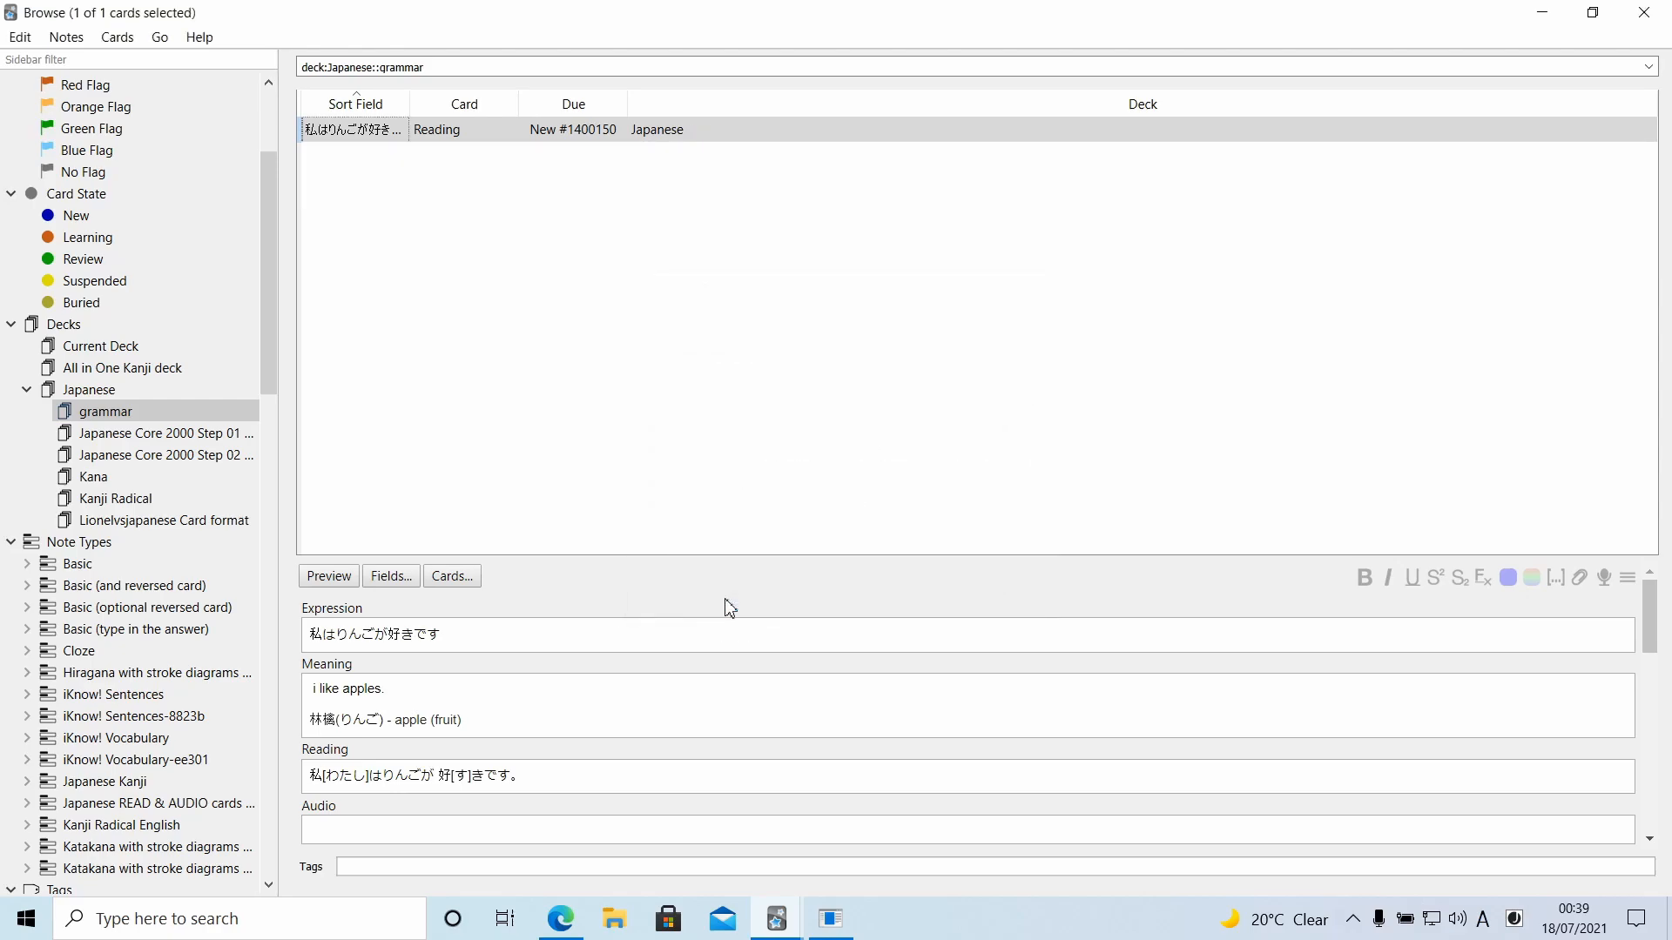
click(122, 389)
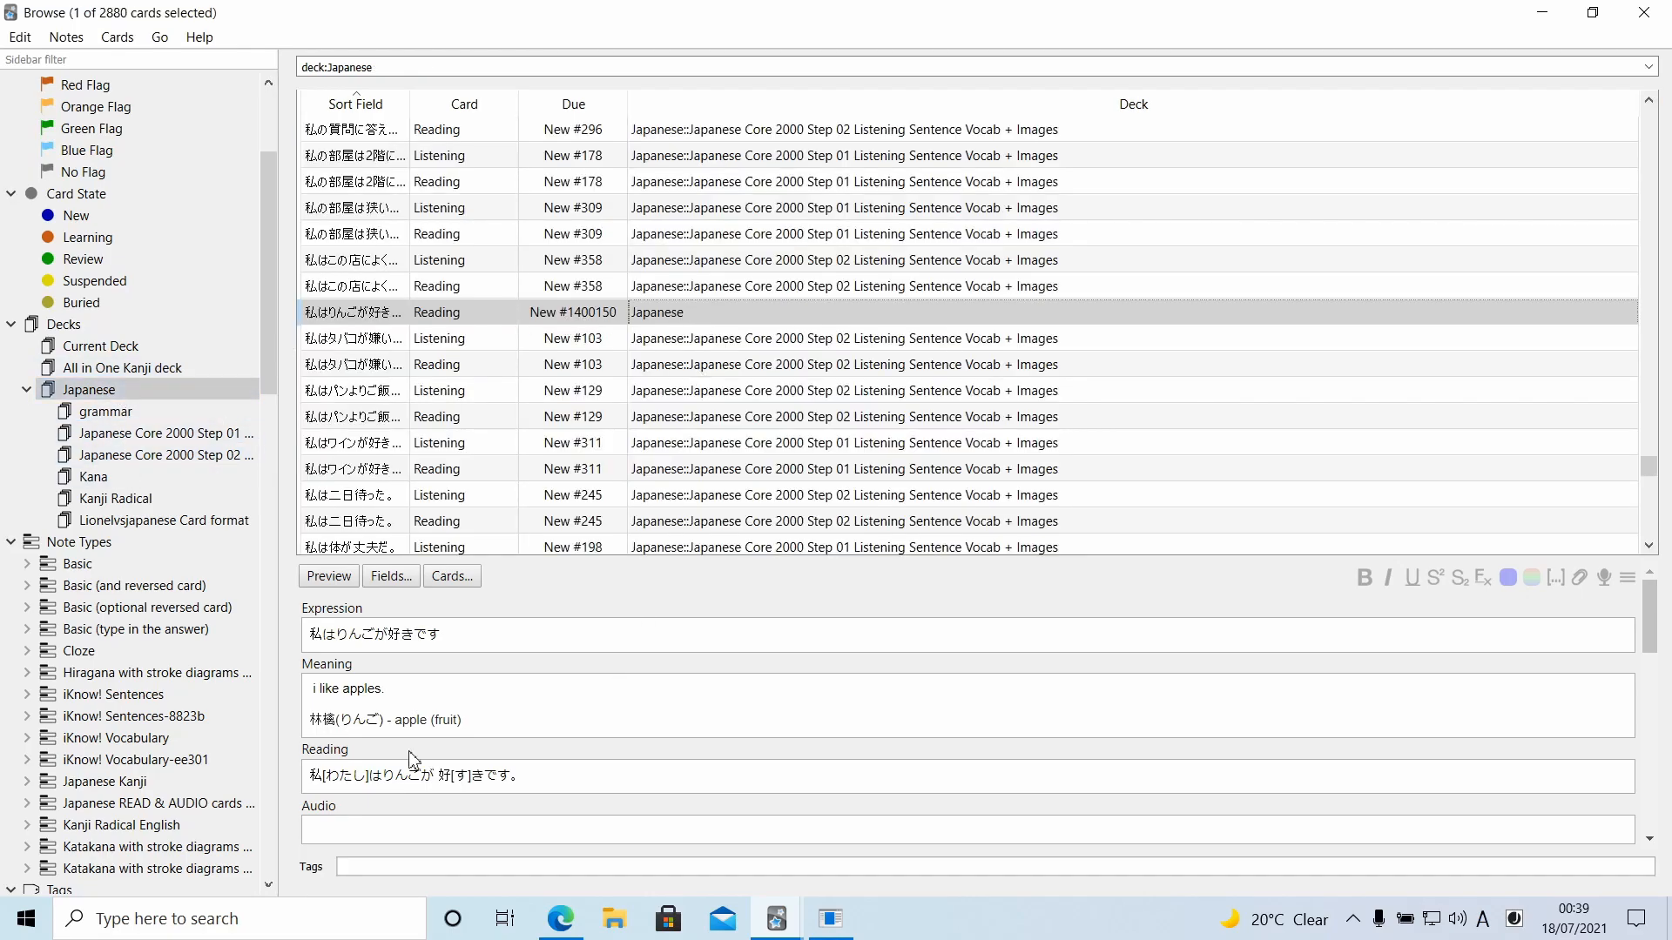
click(165, 413)
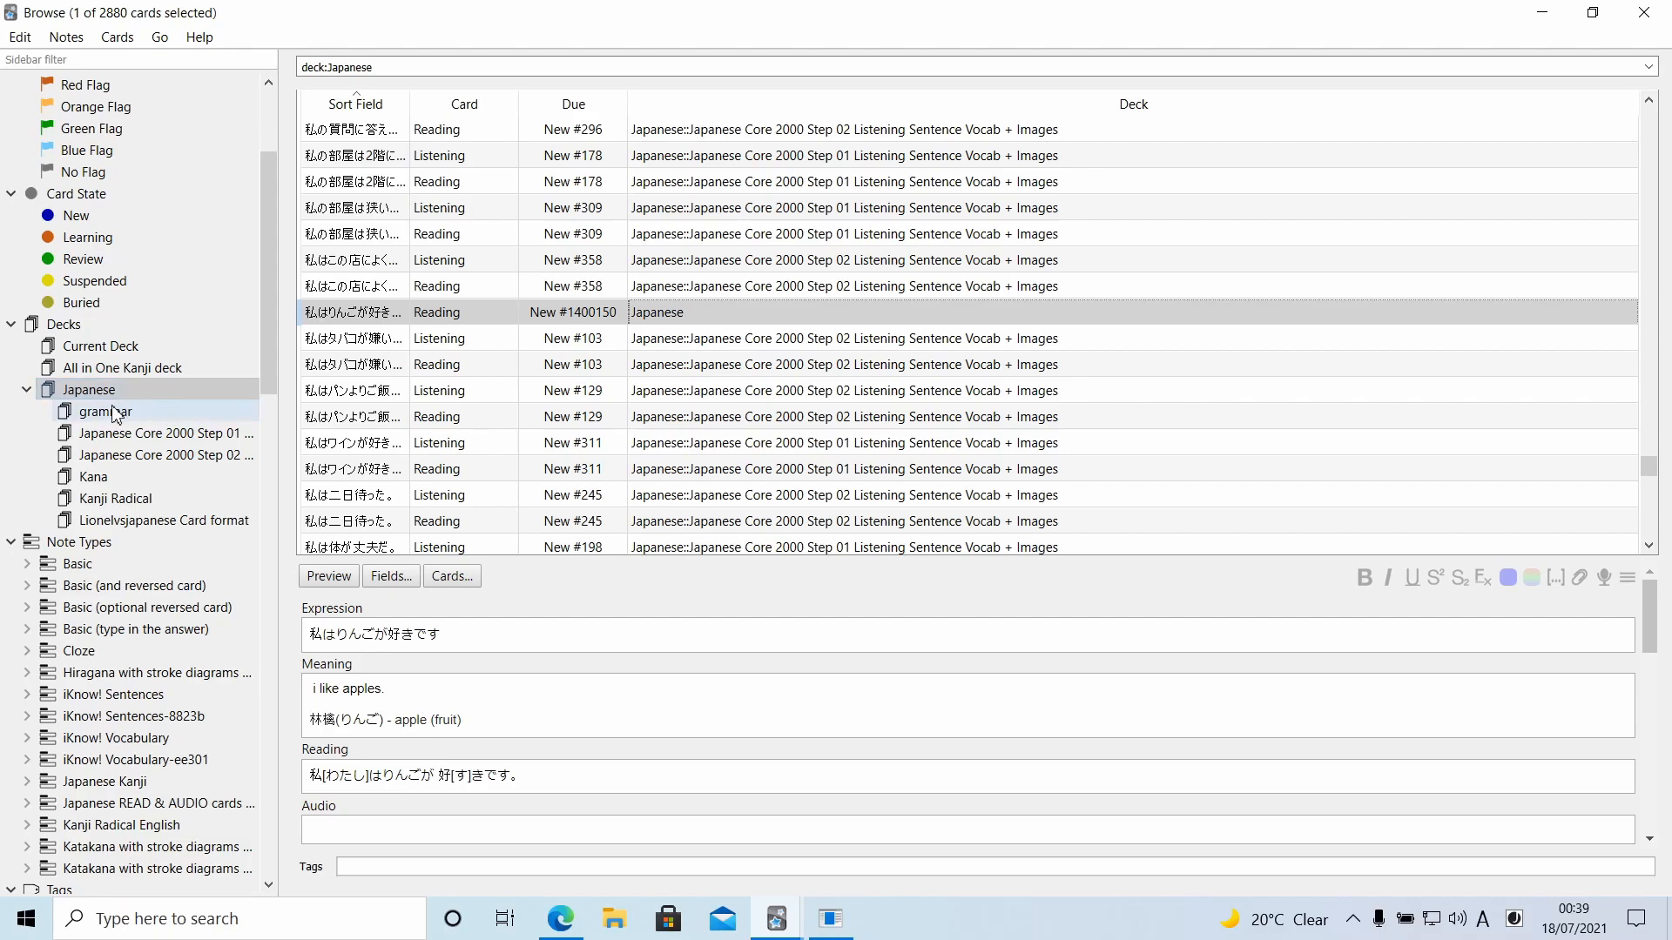
List the cards of the Japanese Core 2000 Step 01 sub-deck and select the Production card for 重い
click(119, 435)
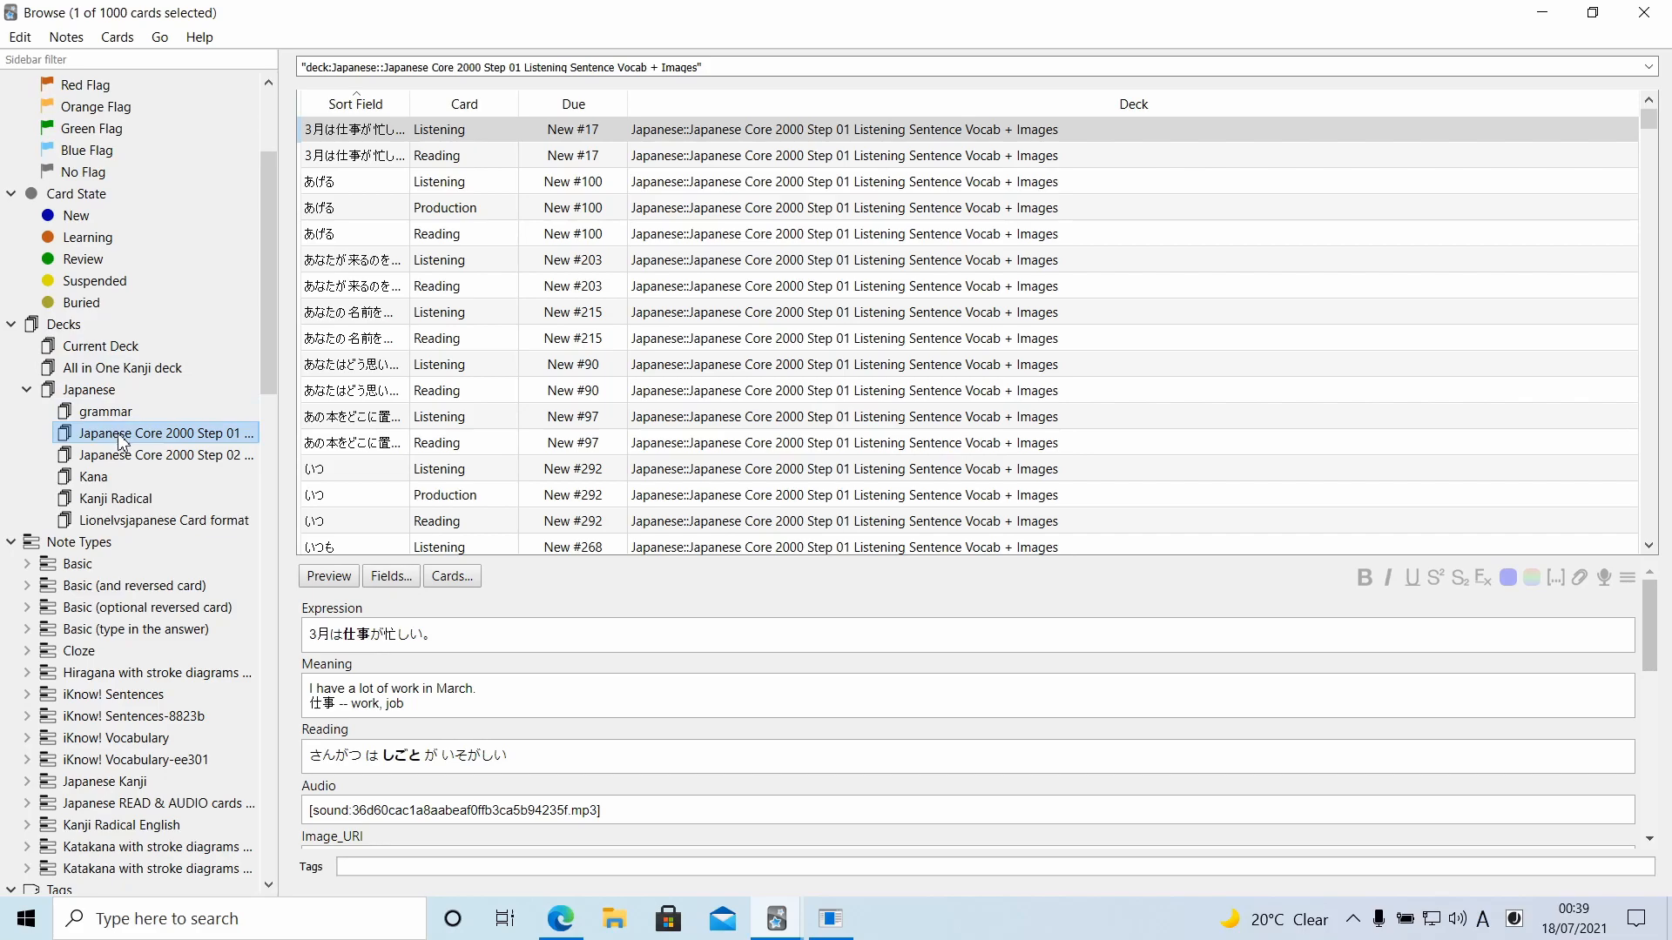
scroll(1332, 233, down, 15)
drag(1648, 133, 1648, 522)
click(1166, 345)
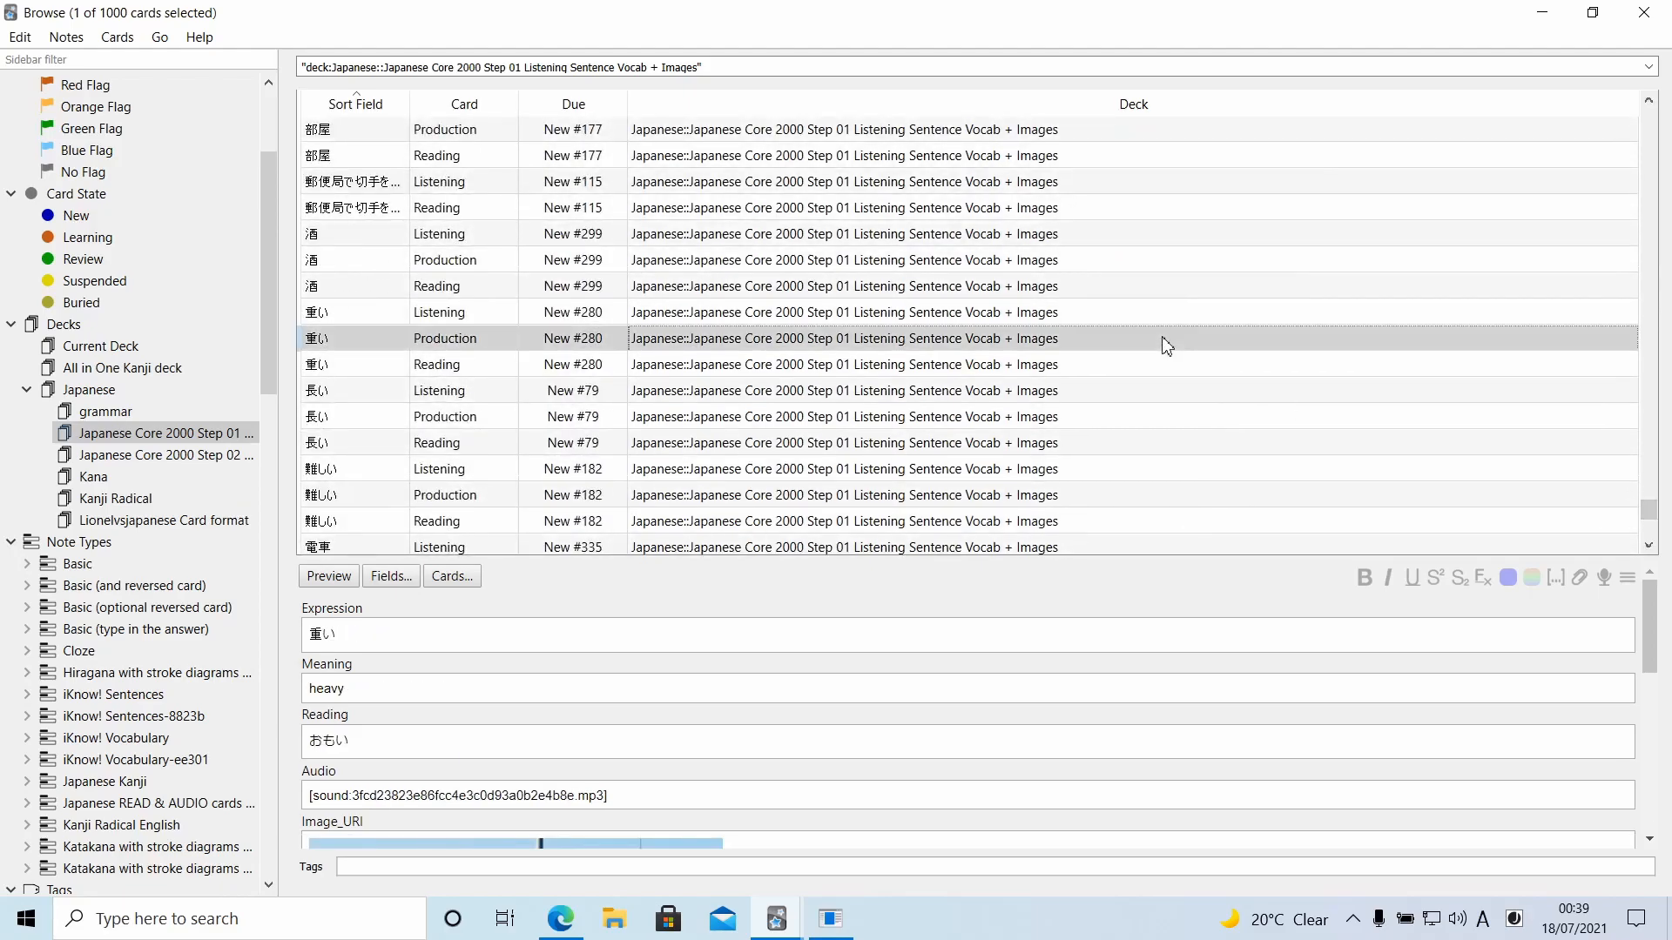
Preview the 重い Production card with its answer, page on through the following cards, and close the preview and the card browser
click(330, 576)
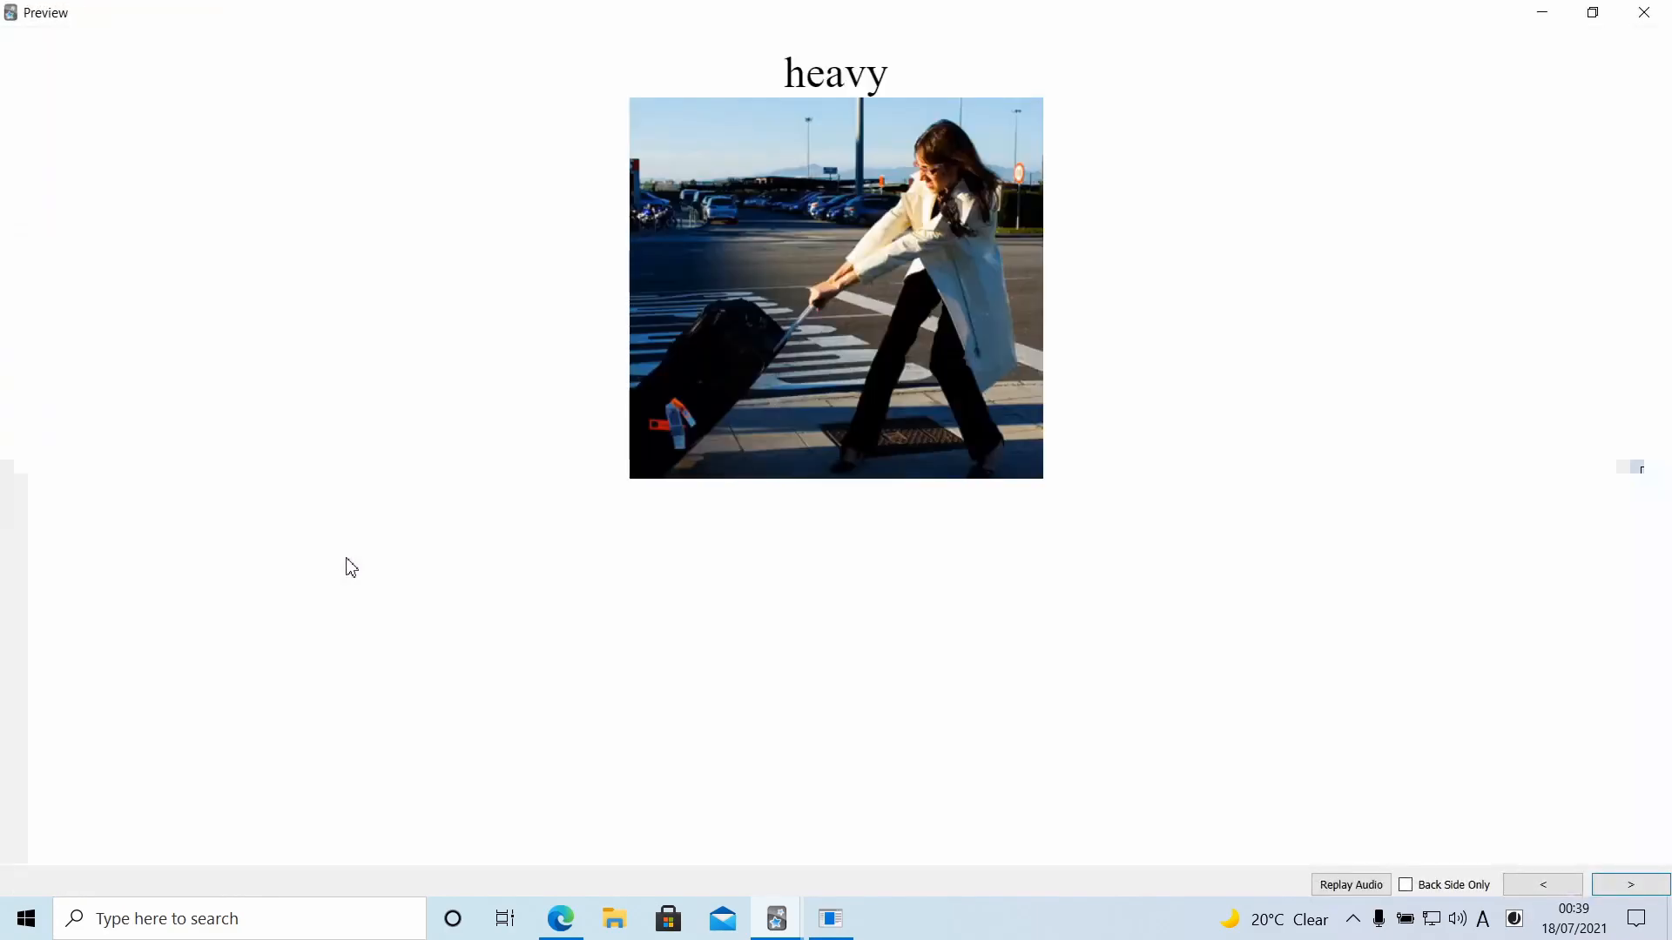
click(1605, 904)
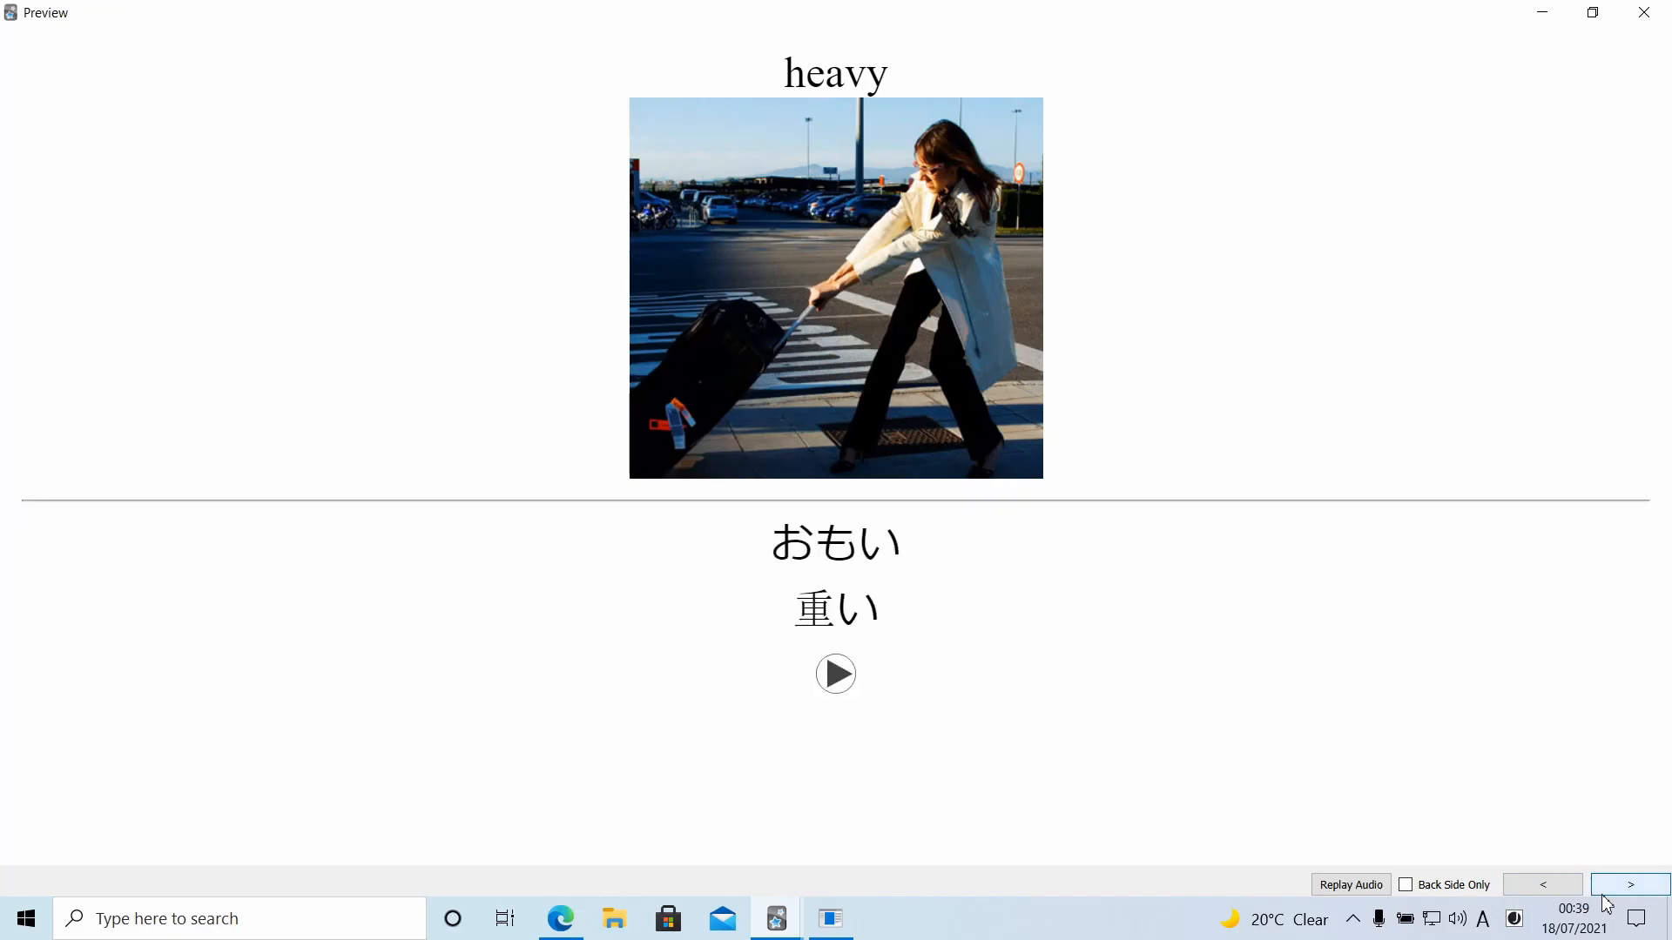
click(1613, 902)
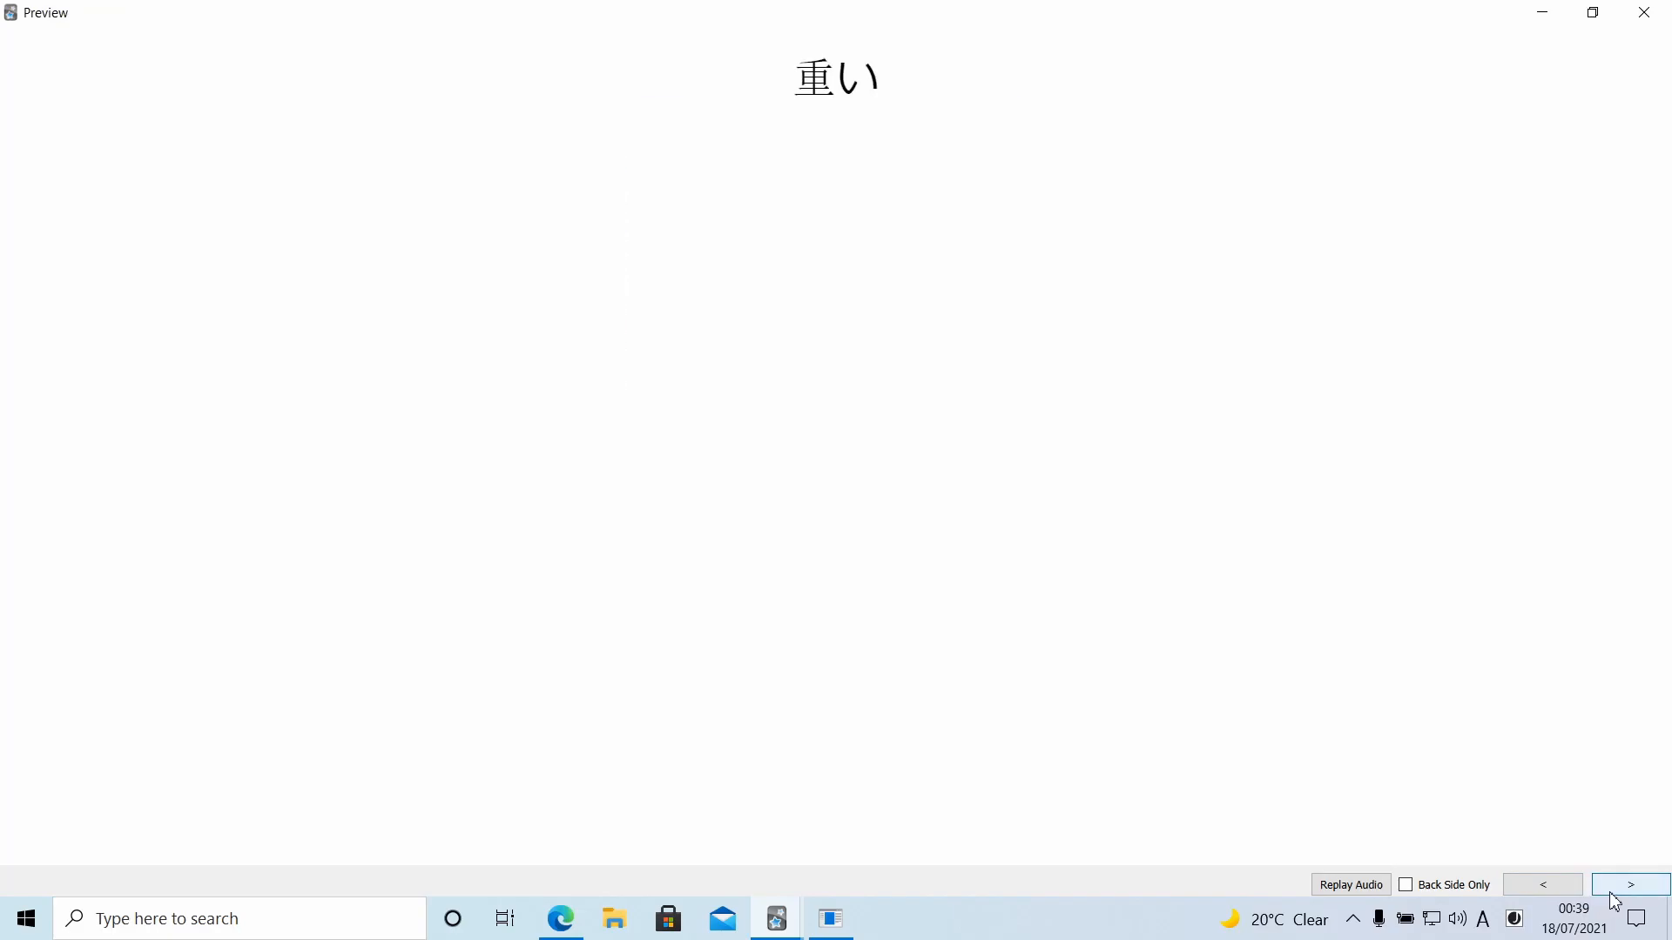
click(1615, 902)
click(1614, 902)
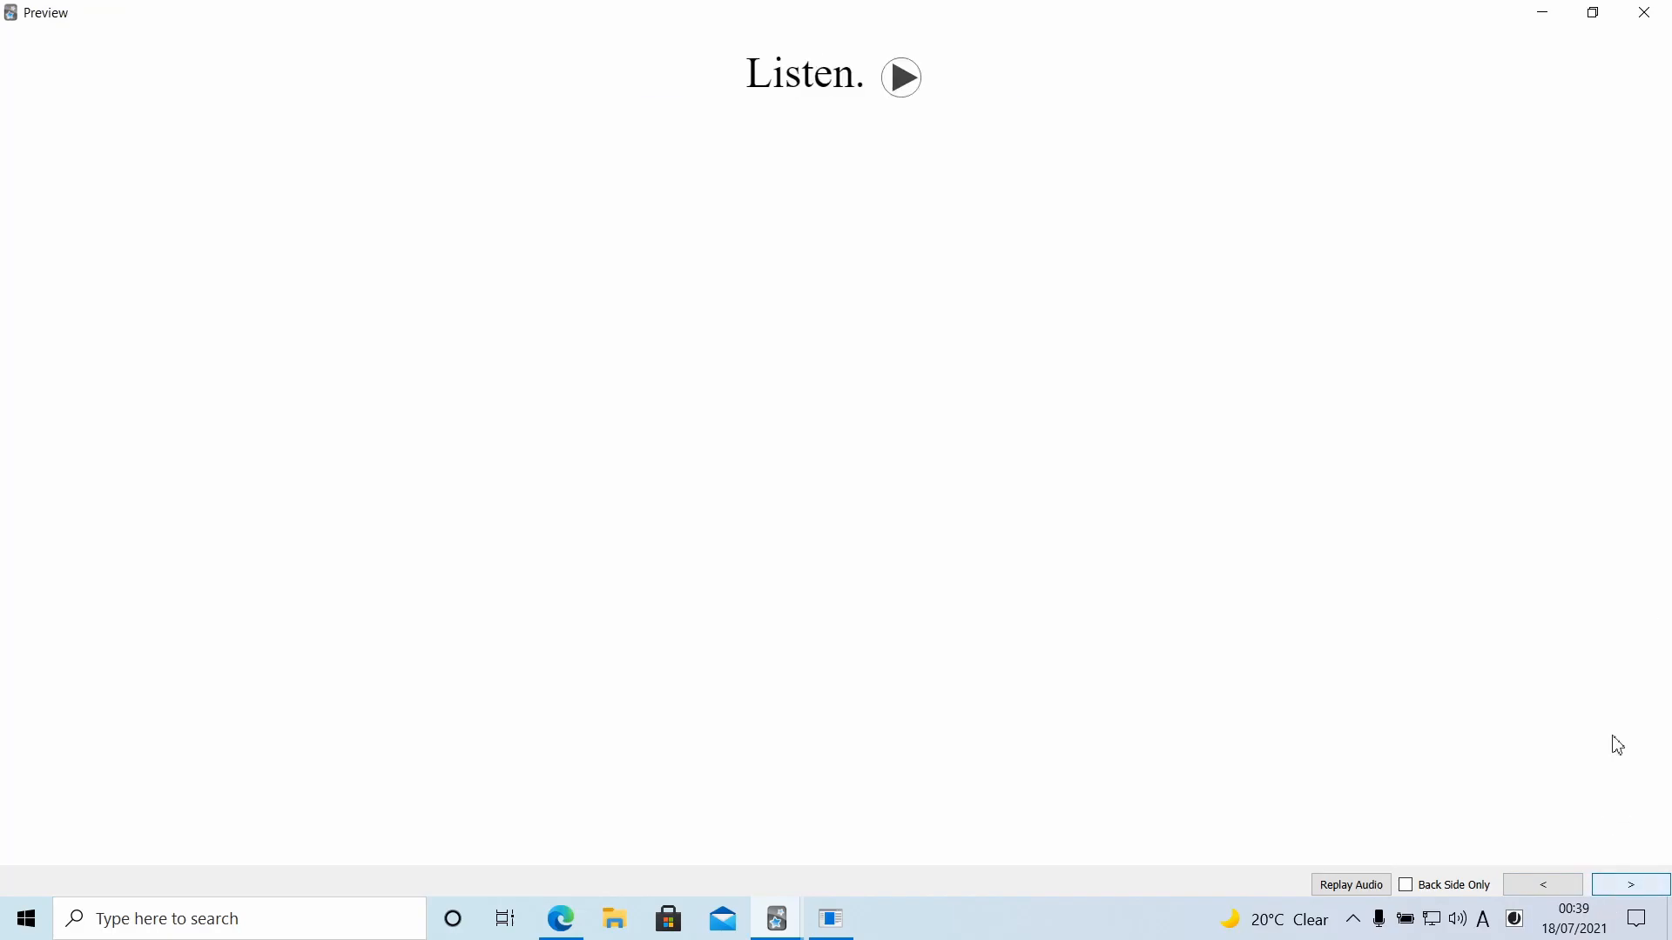
click(1645, 12)
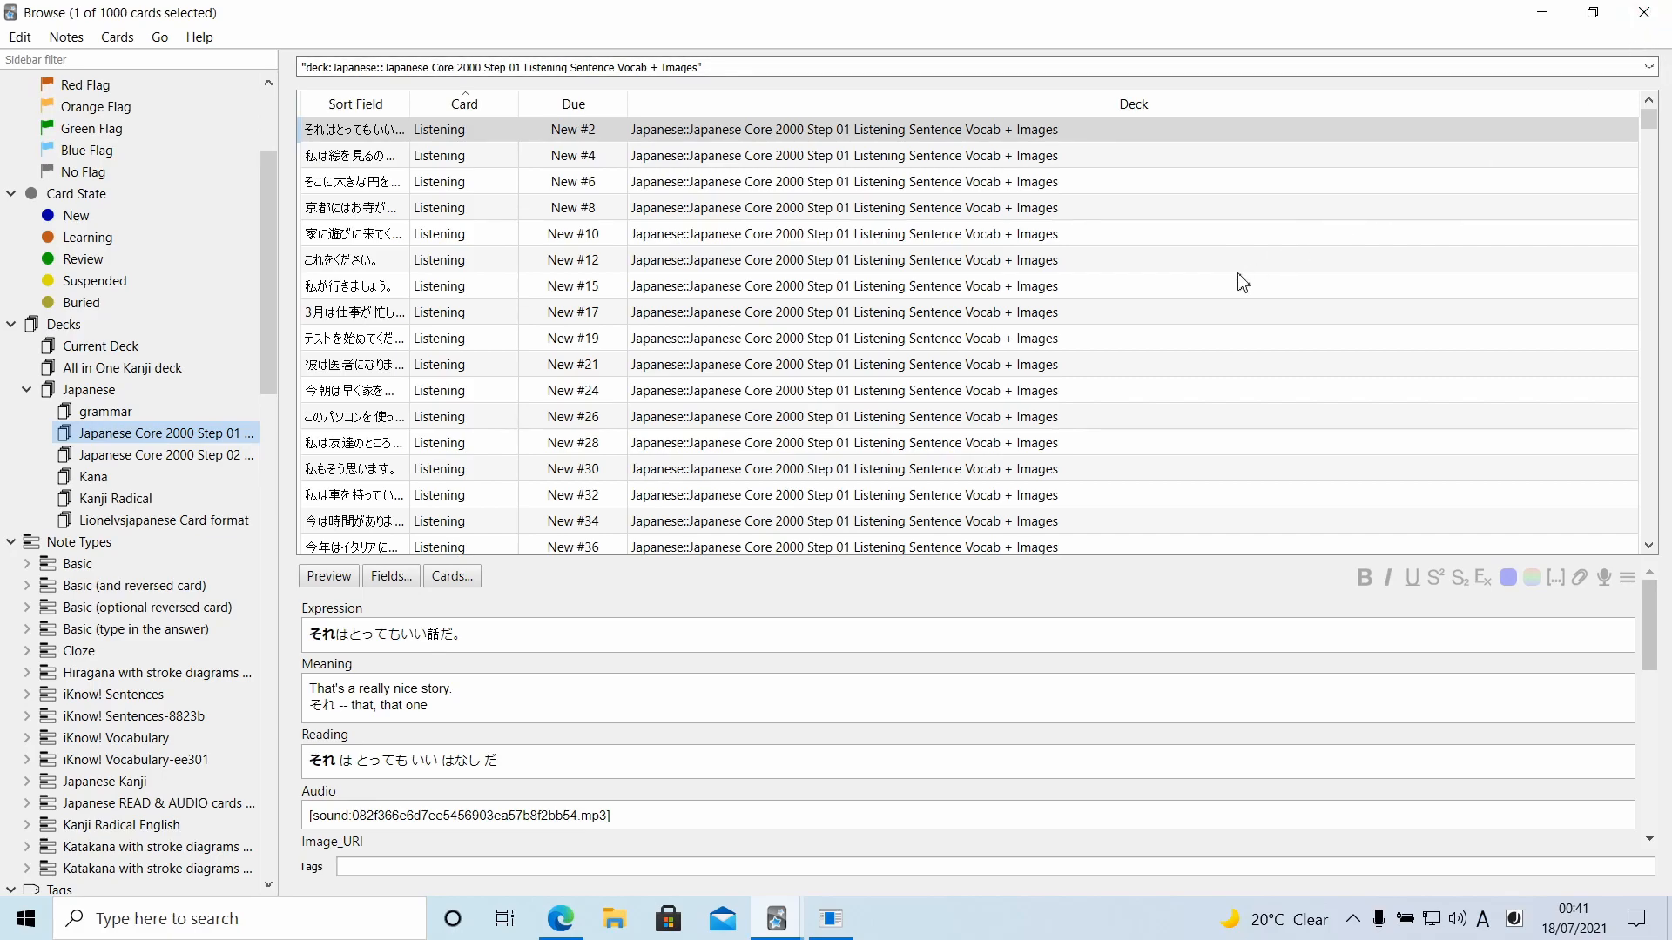
click(1643, 12)
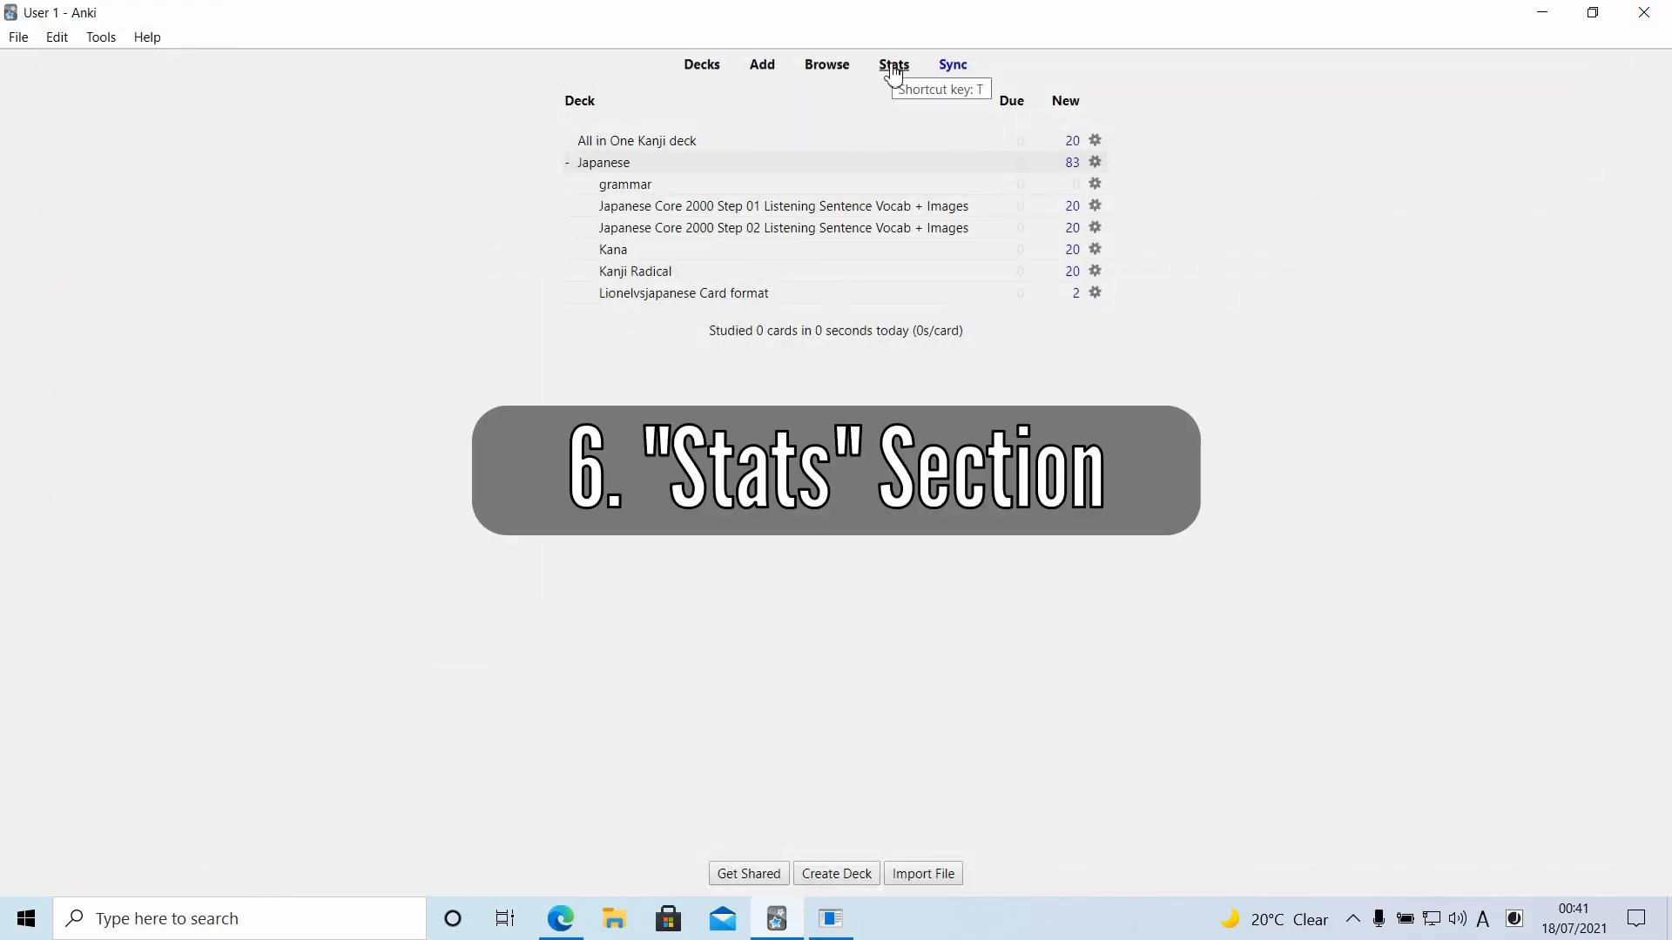
Open the statistics of the All in One Kanji deck in a maximised window
click(645, 143)
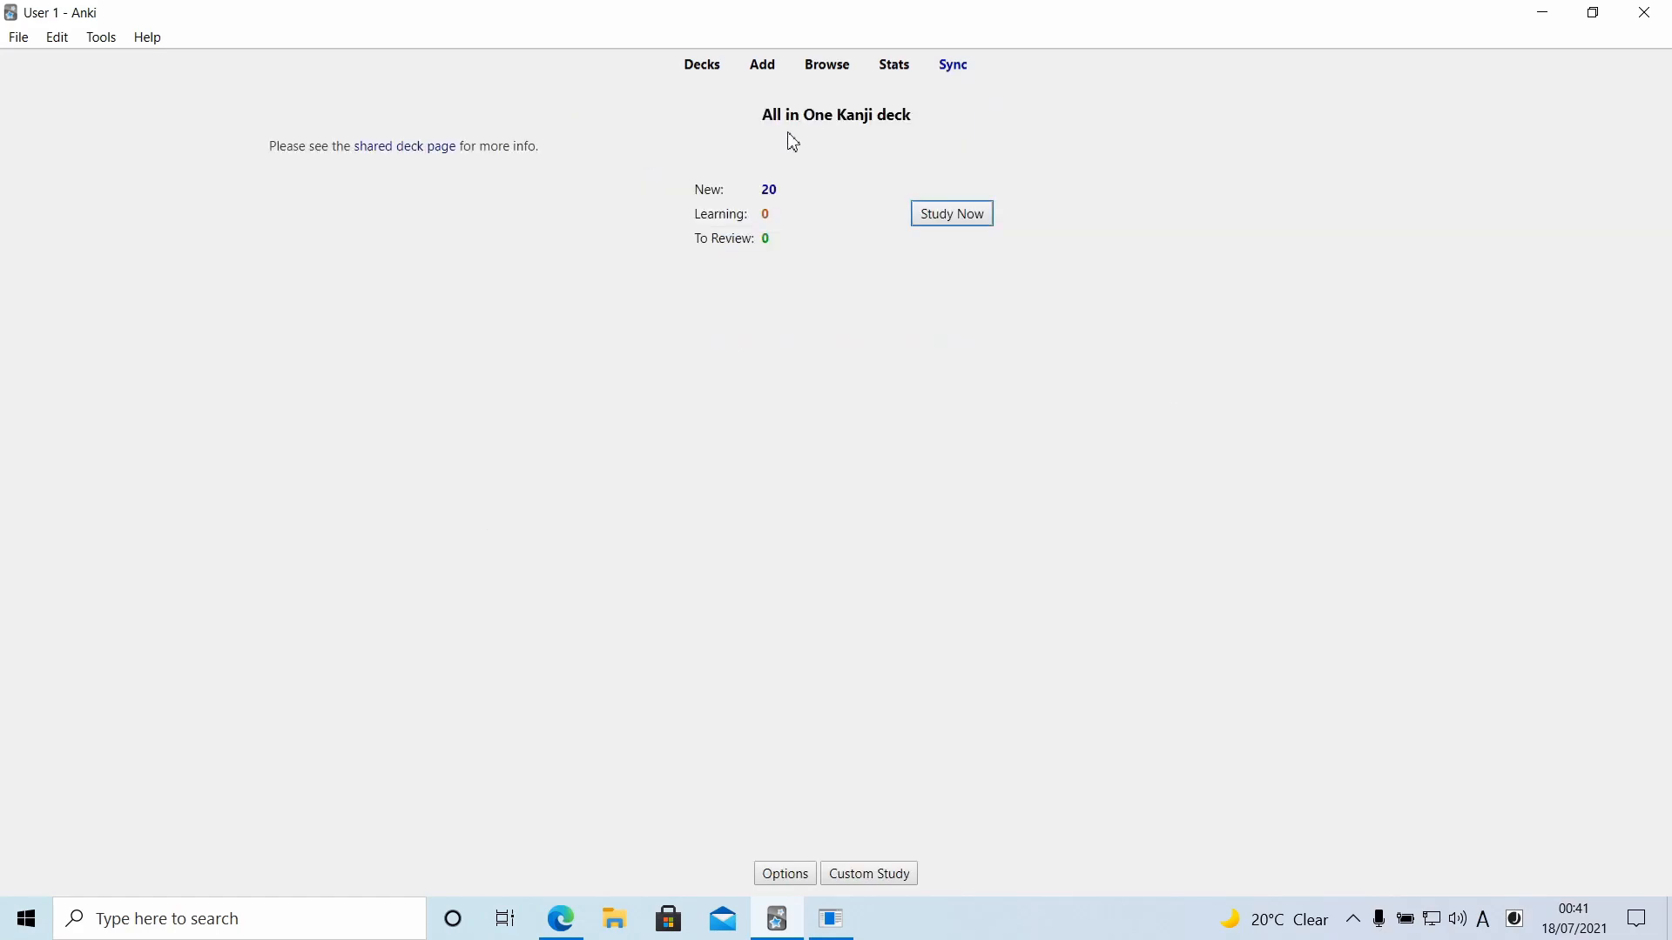
click(900, 75)
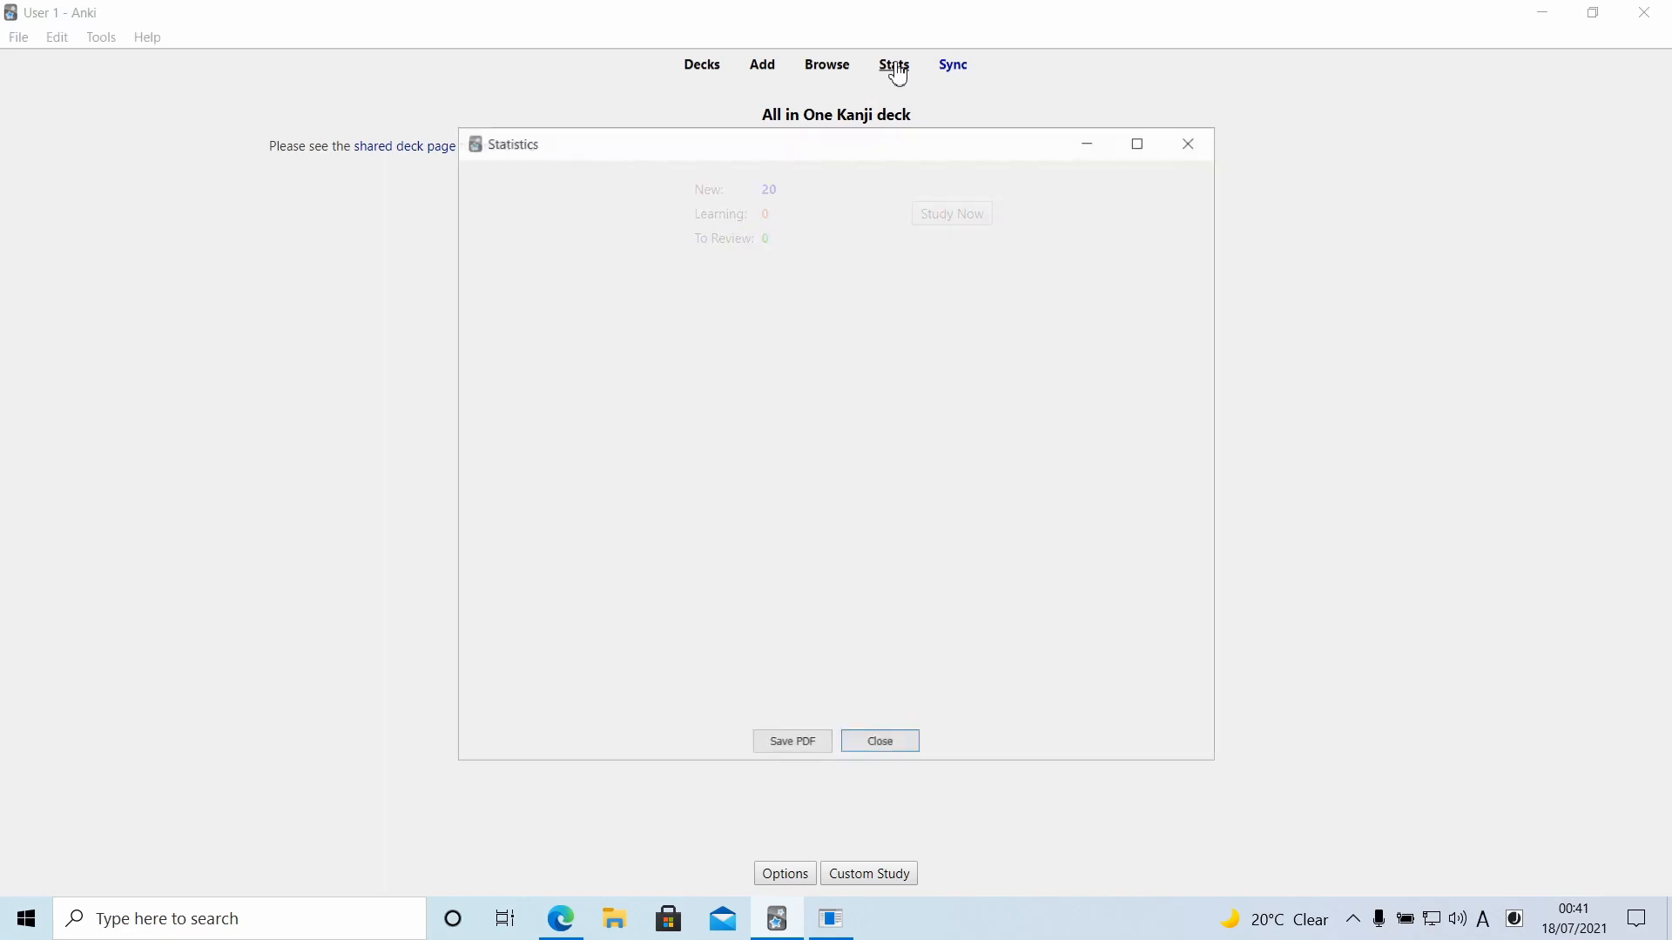
click(1135, 143)
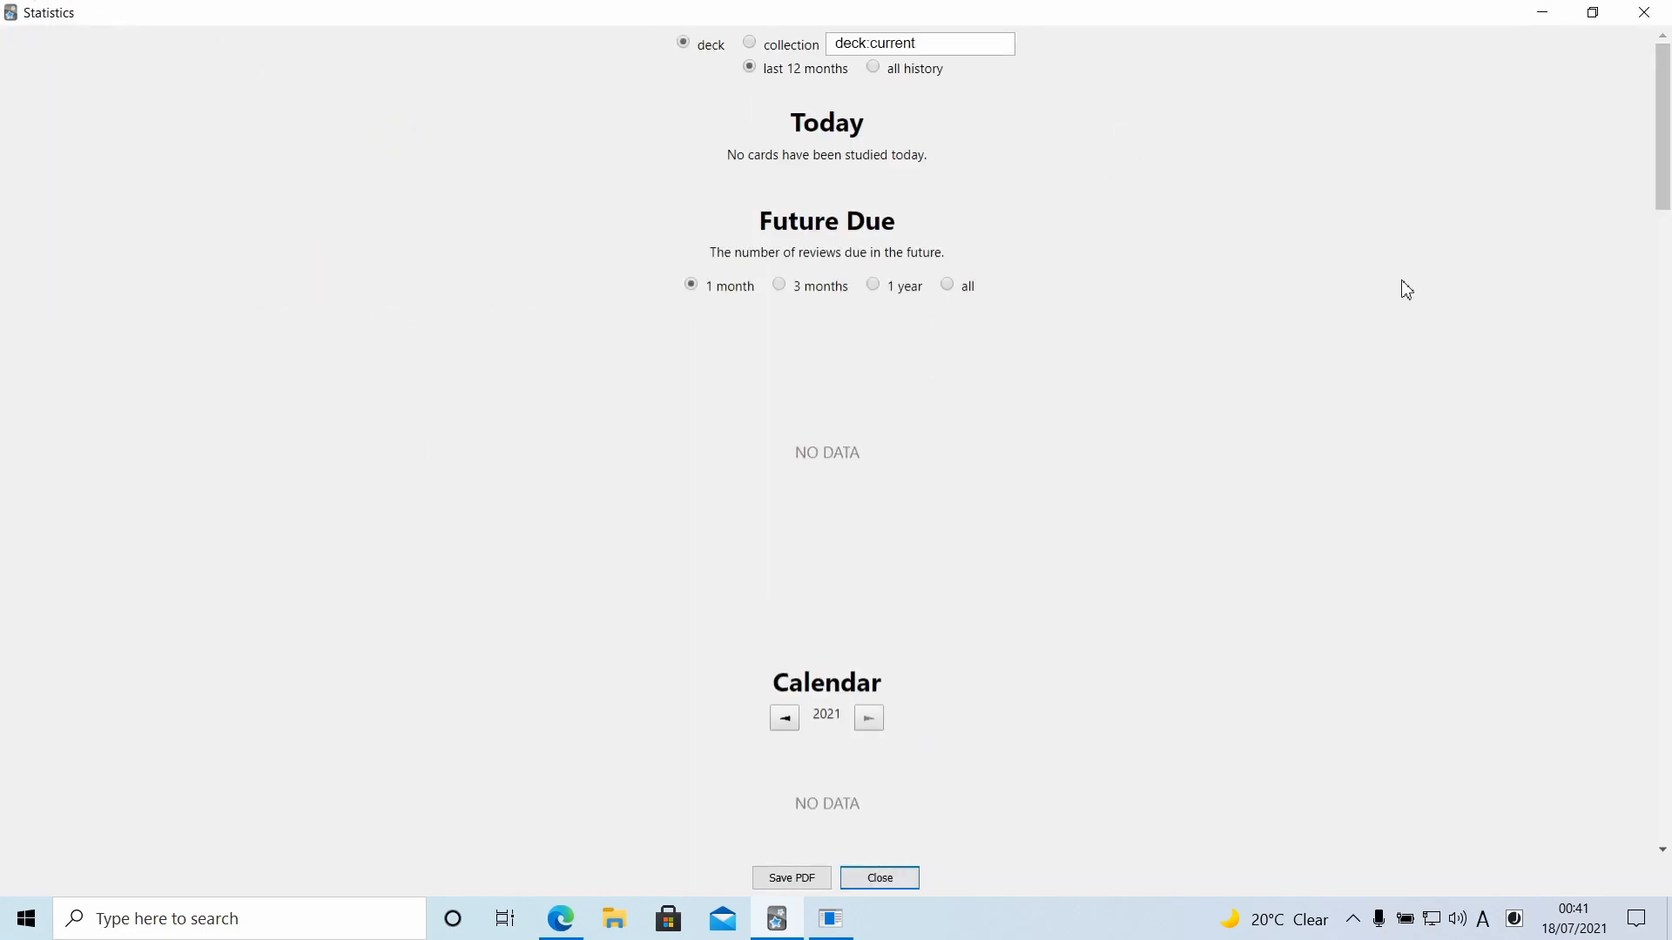
Look through the deck's statistics graphs, set the Future Due range to 3 months and close the statistics
scroll(985, 385, down, 5)
scroll(933, 472, up, 5)
scroll(849, 483, down, 20)
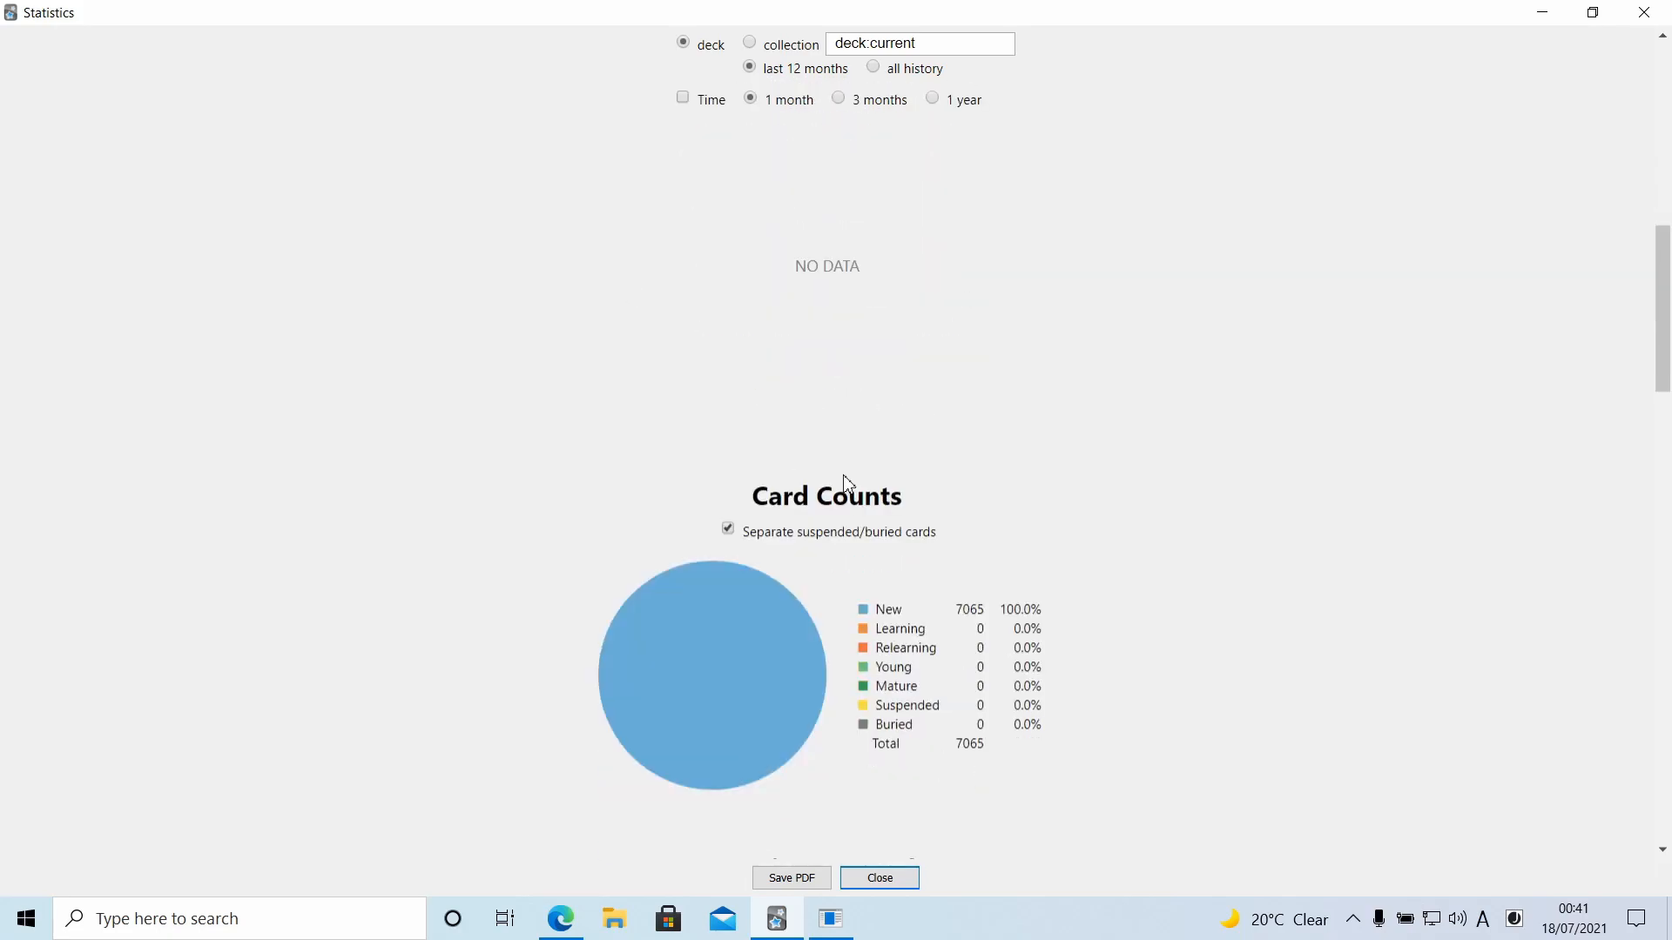
scroll(853, 487, down, 5)
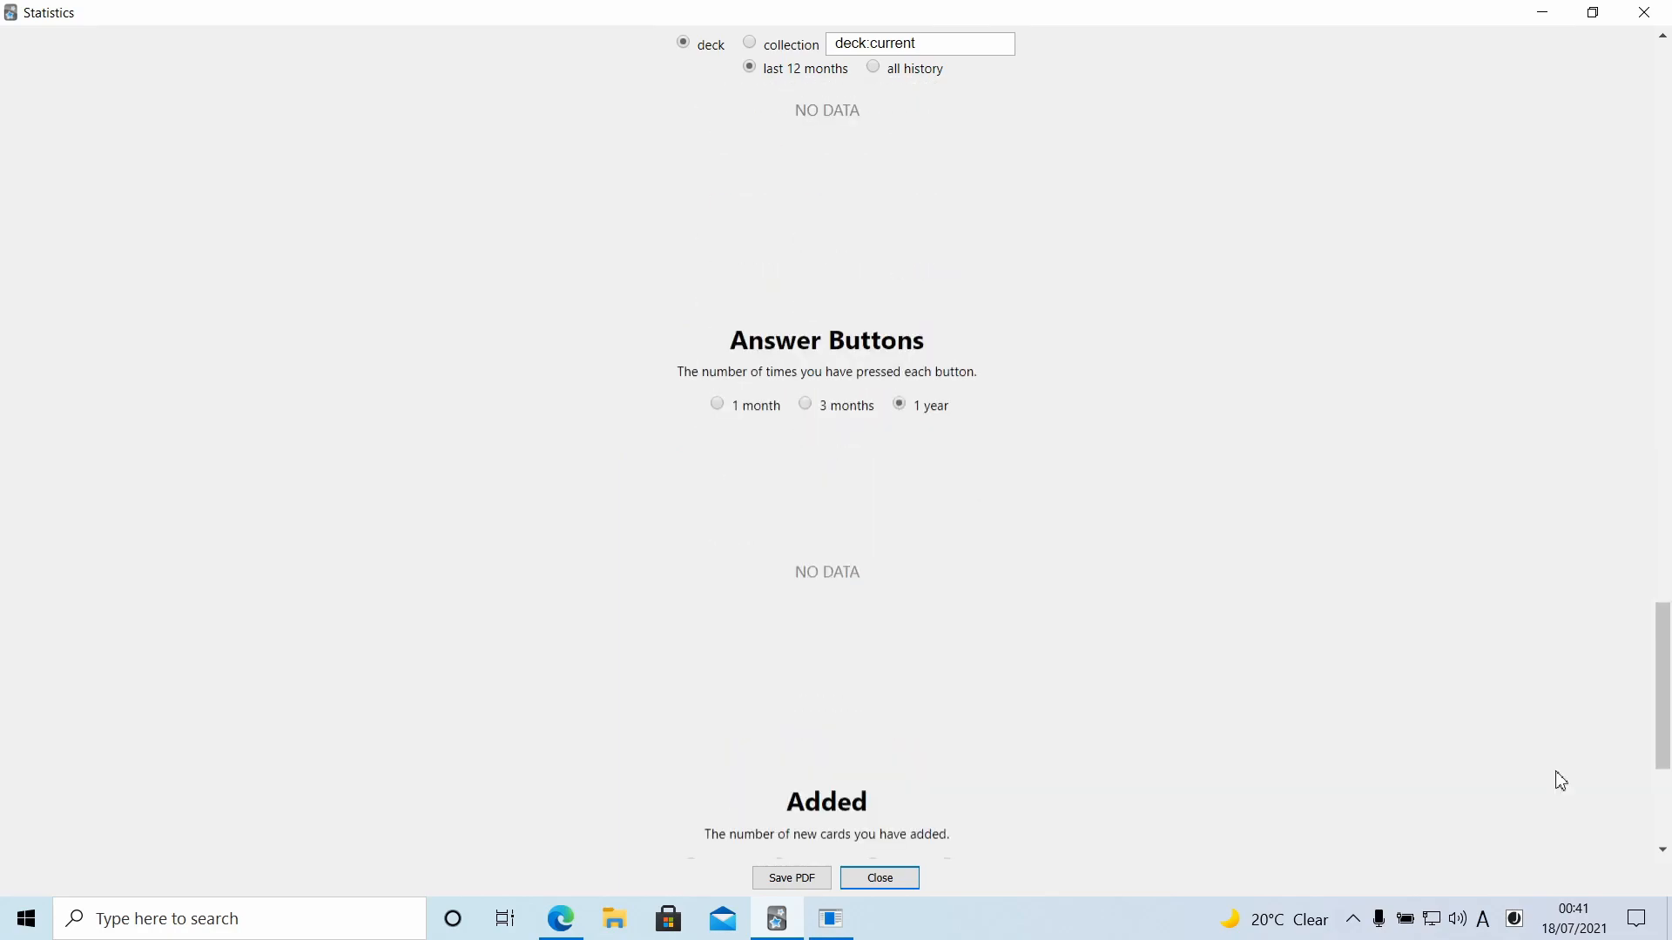
drag(1666, 736, 1667, 175)
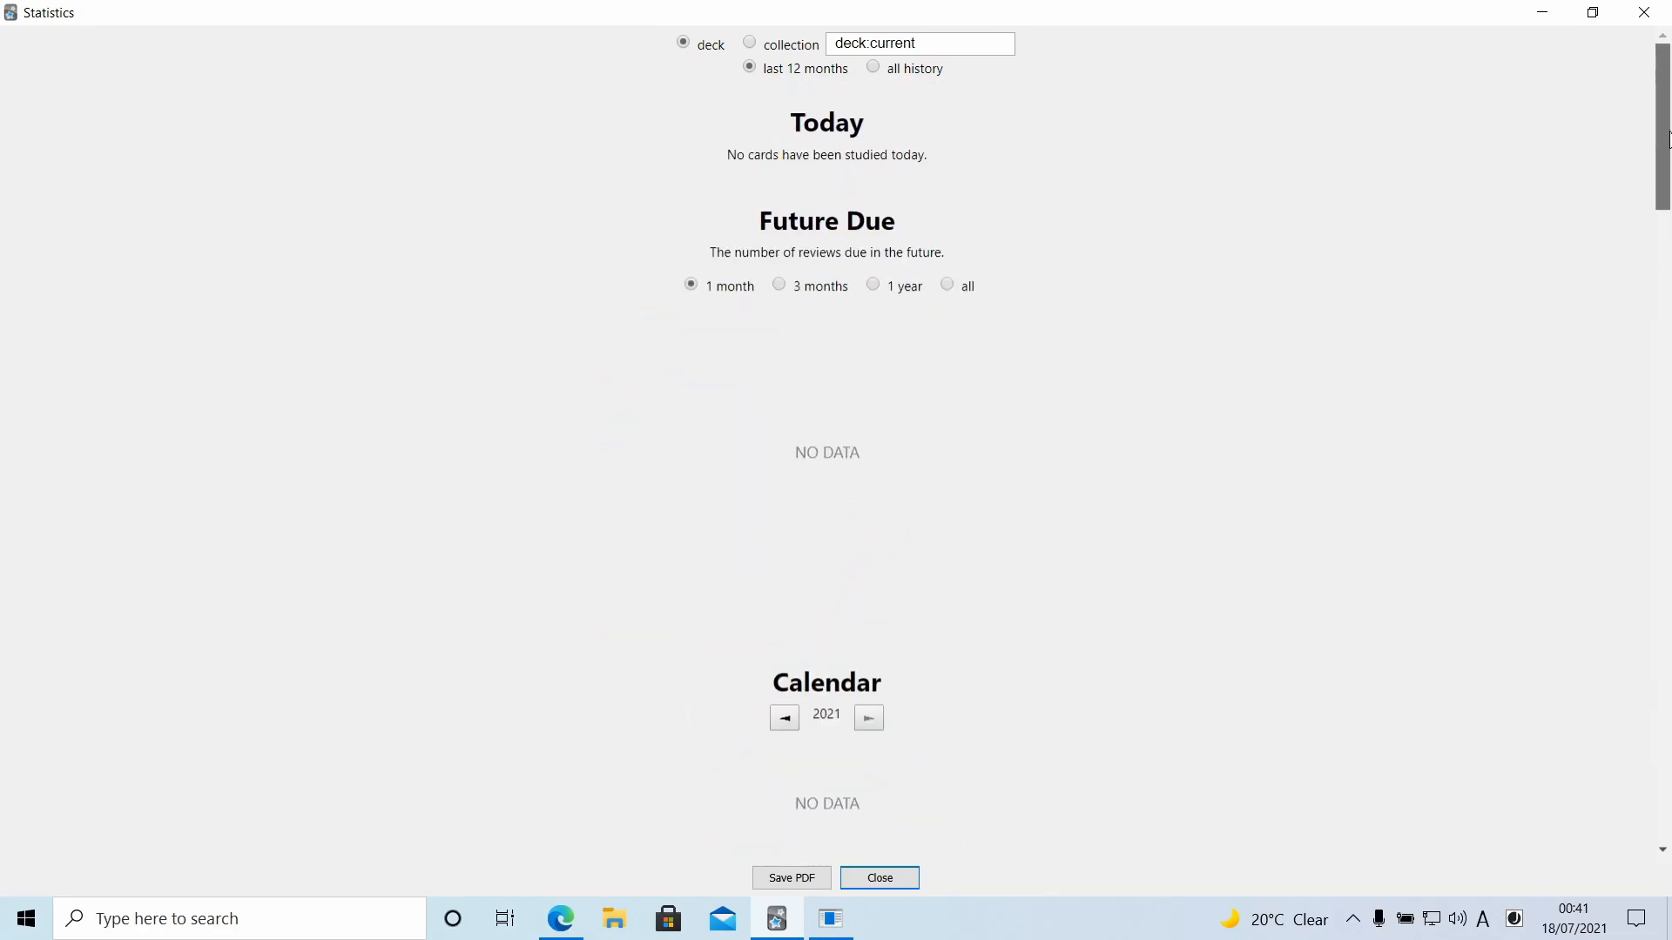
click(787, 293)
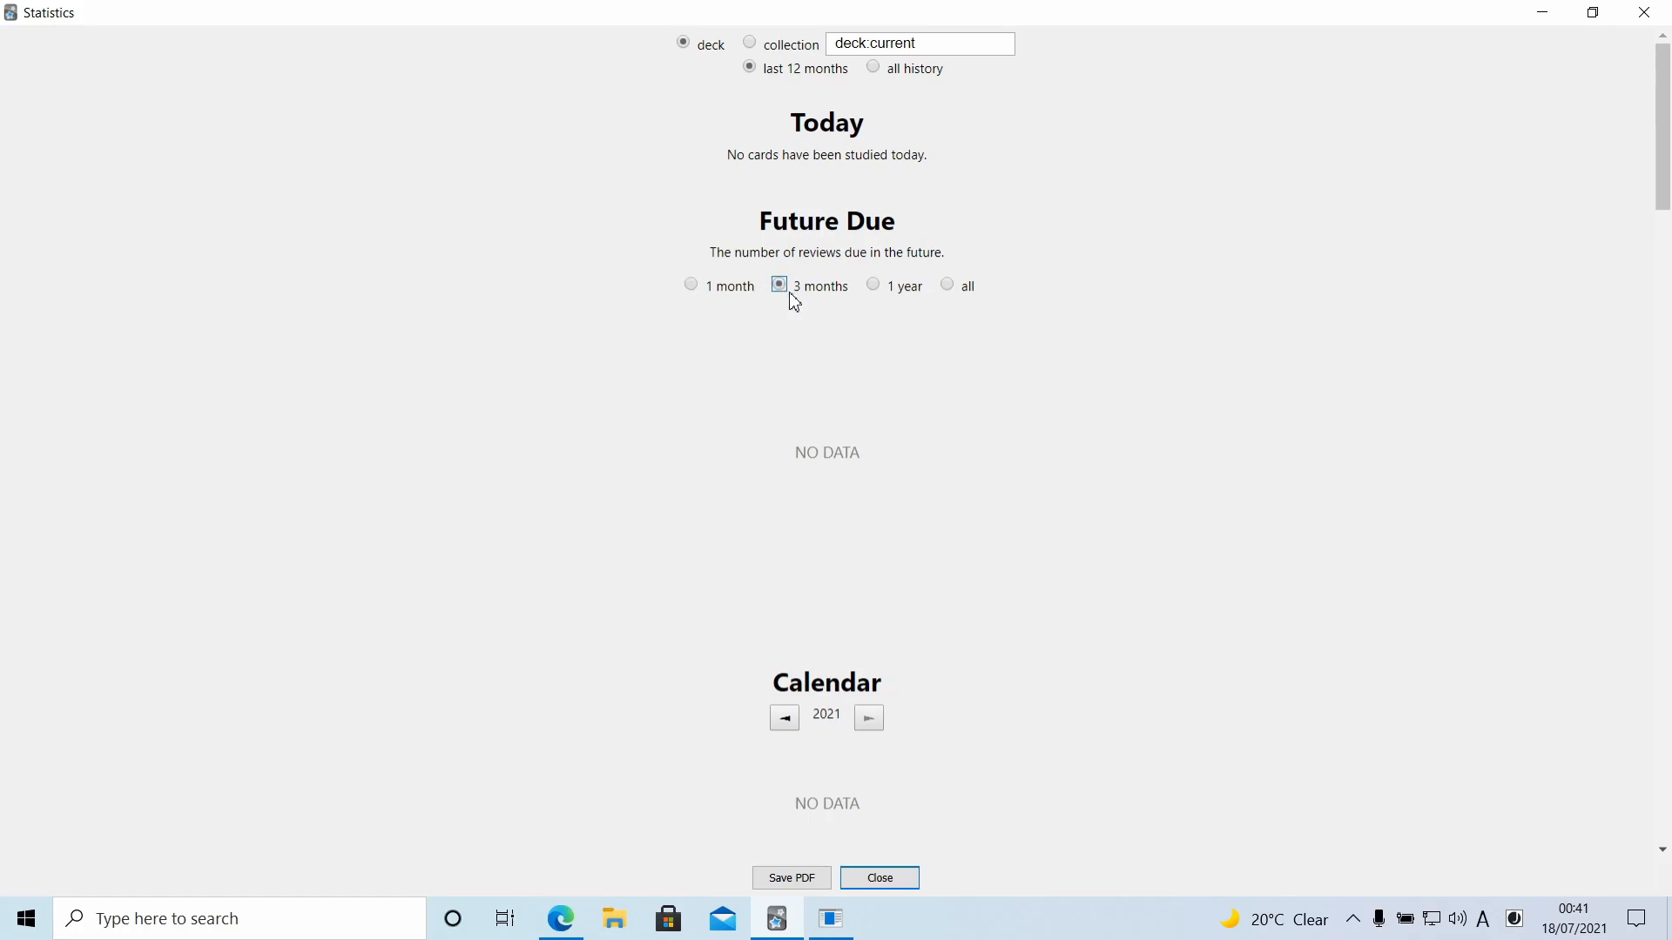
click(1663, 11)
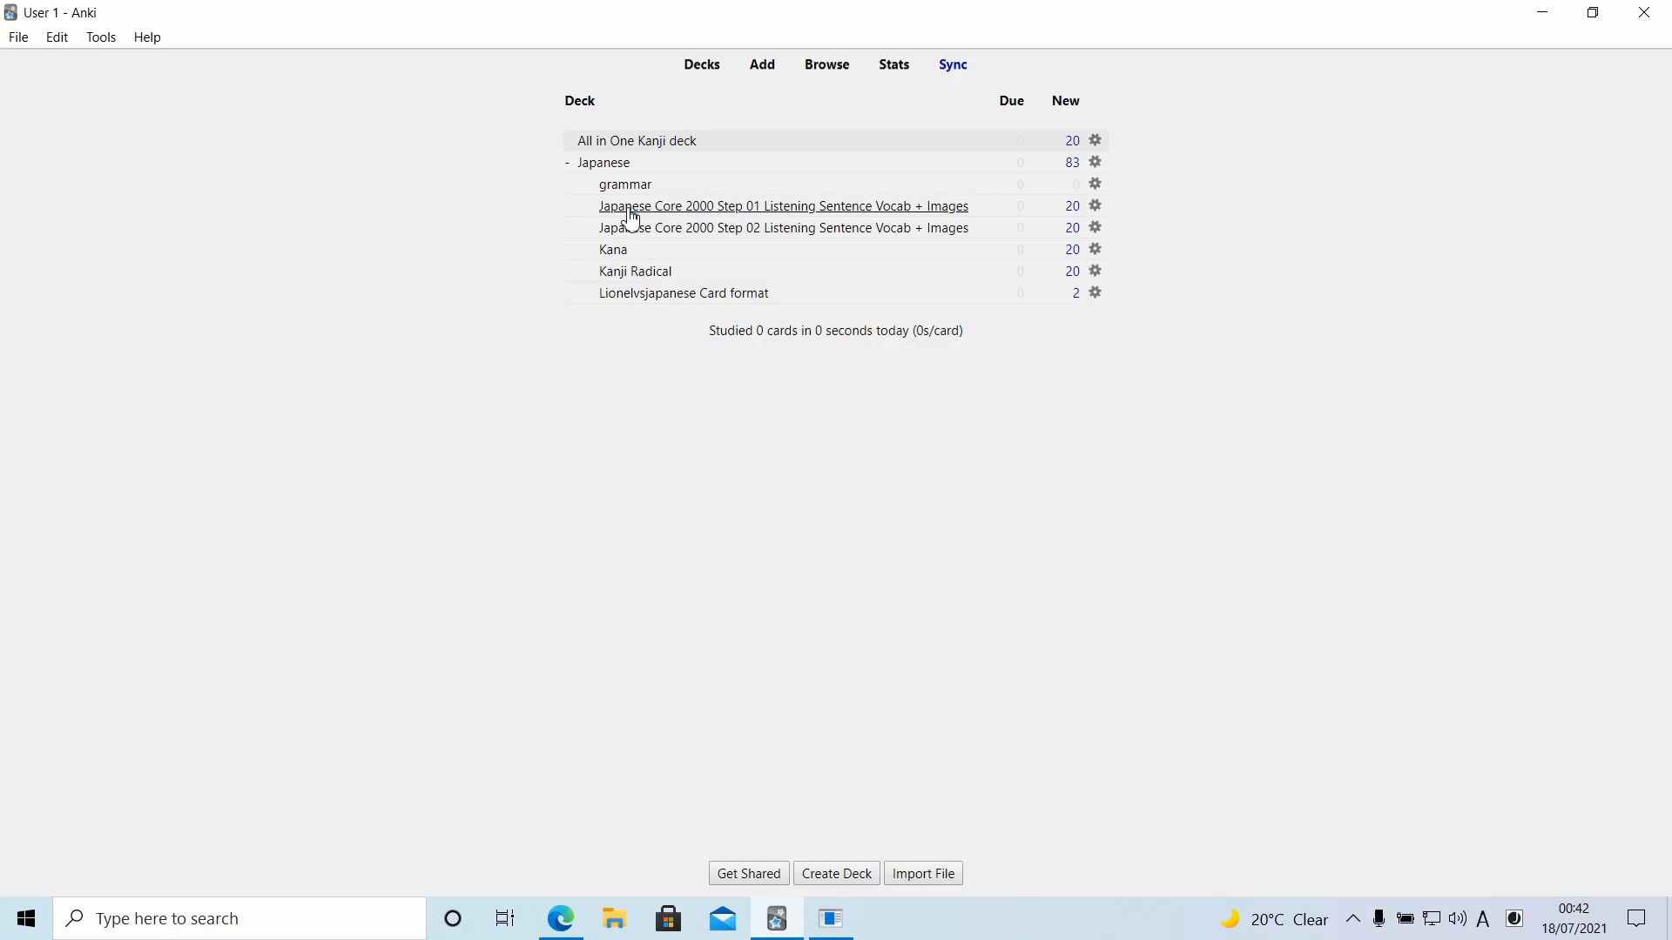
Sync the collection, nest the All in One Kanji deck under the Japanese deck and sync again
click(963, 75)
mouse_move(575, 917)
drag(632, 148, 638, 165)
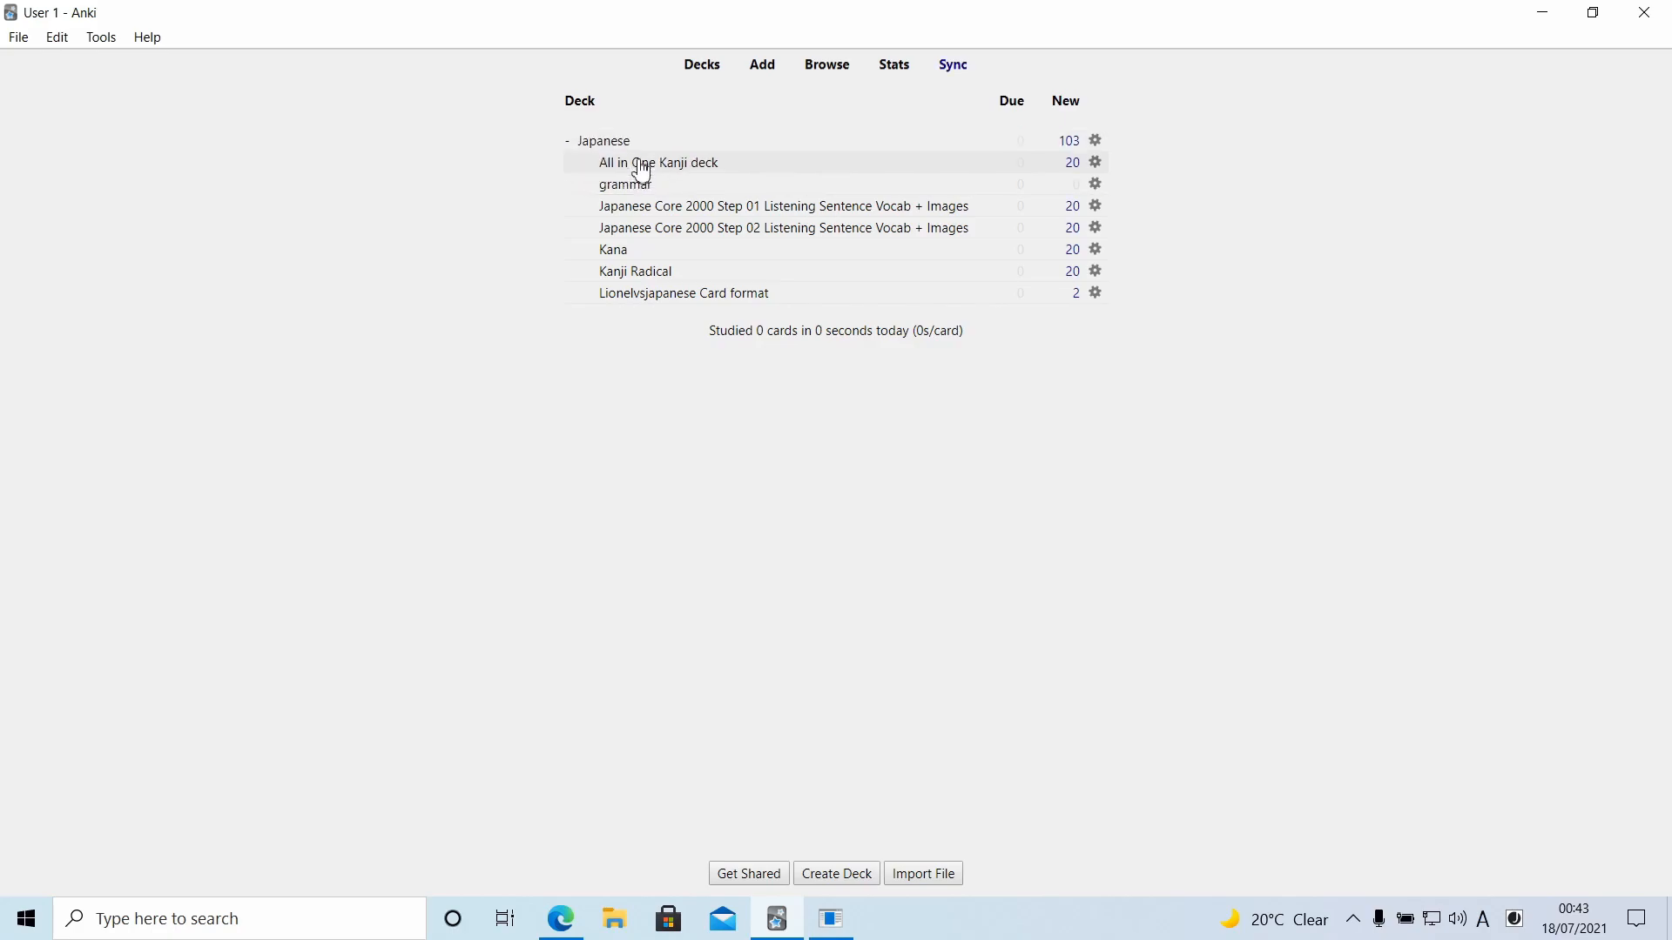
click(961, 72)
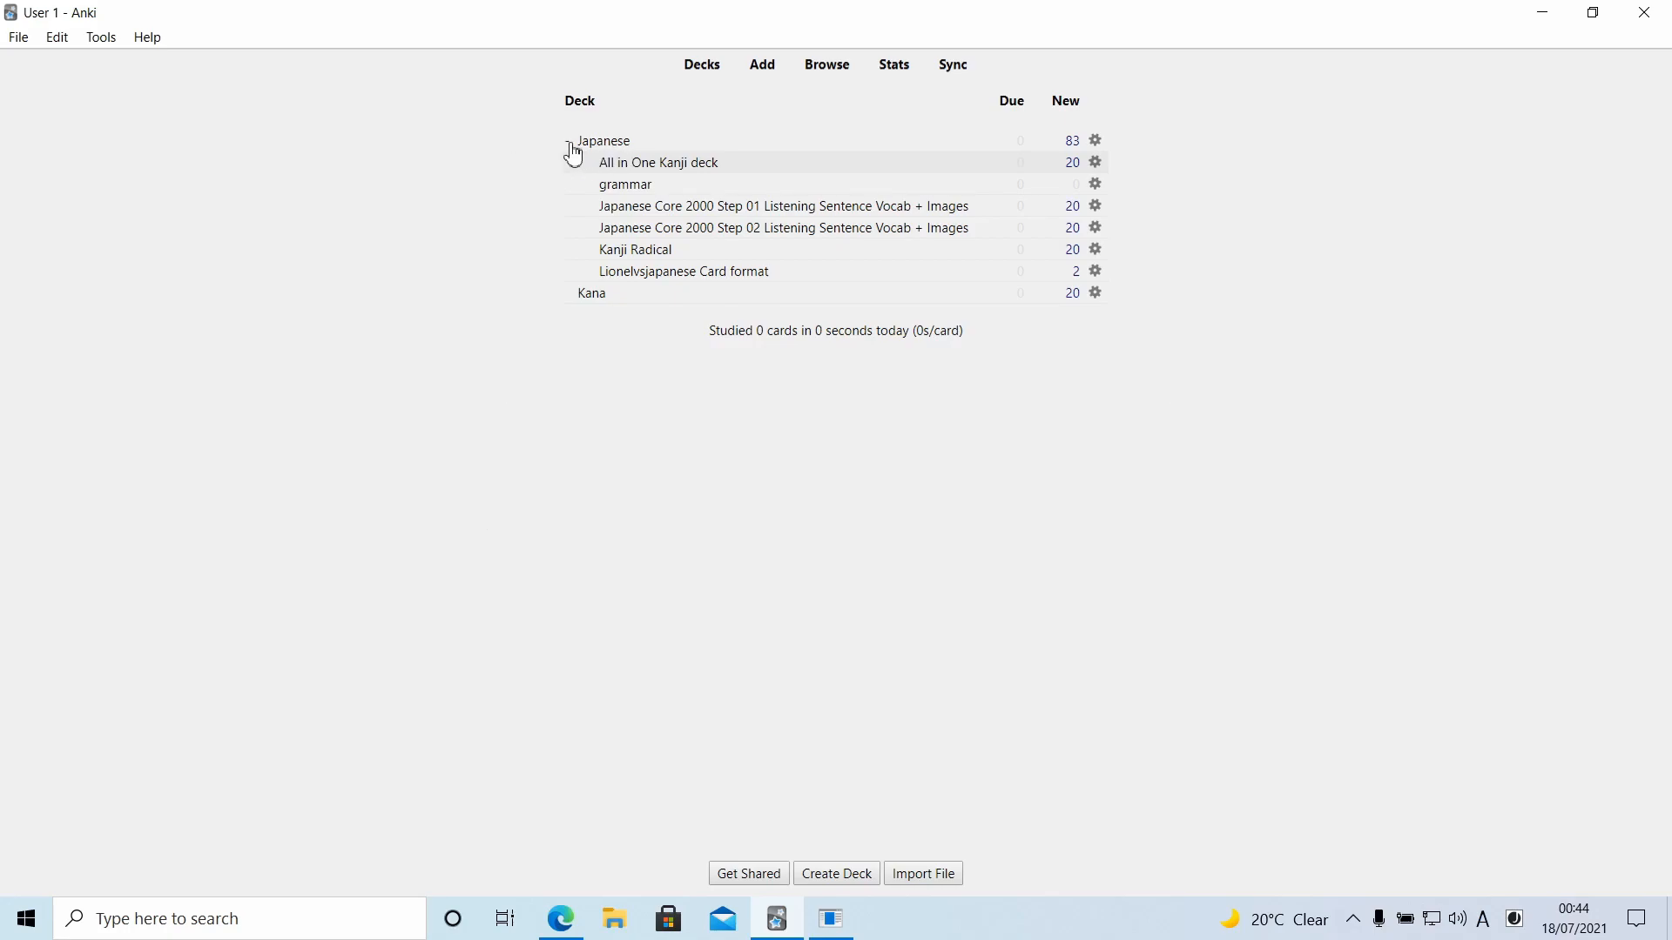
Open the Japanese Core 2000 Step 01 deck, check its New, Learning and To Review counts and start studying it
click(767, 209)
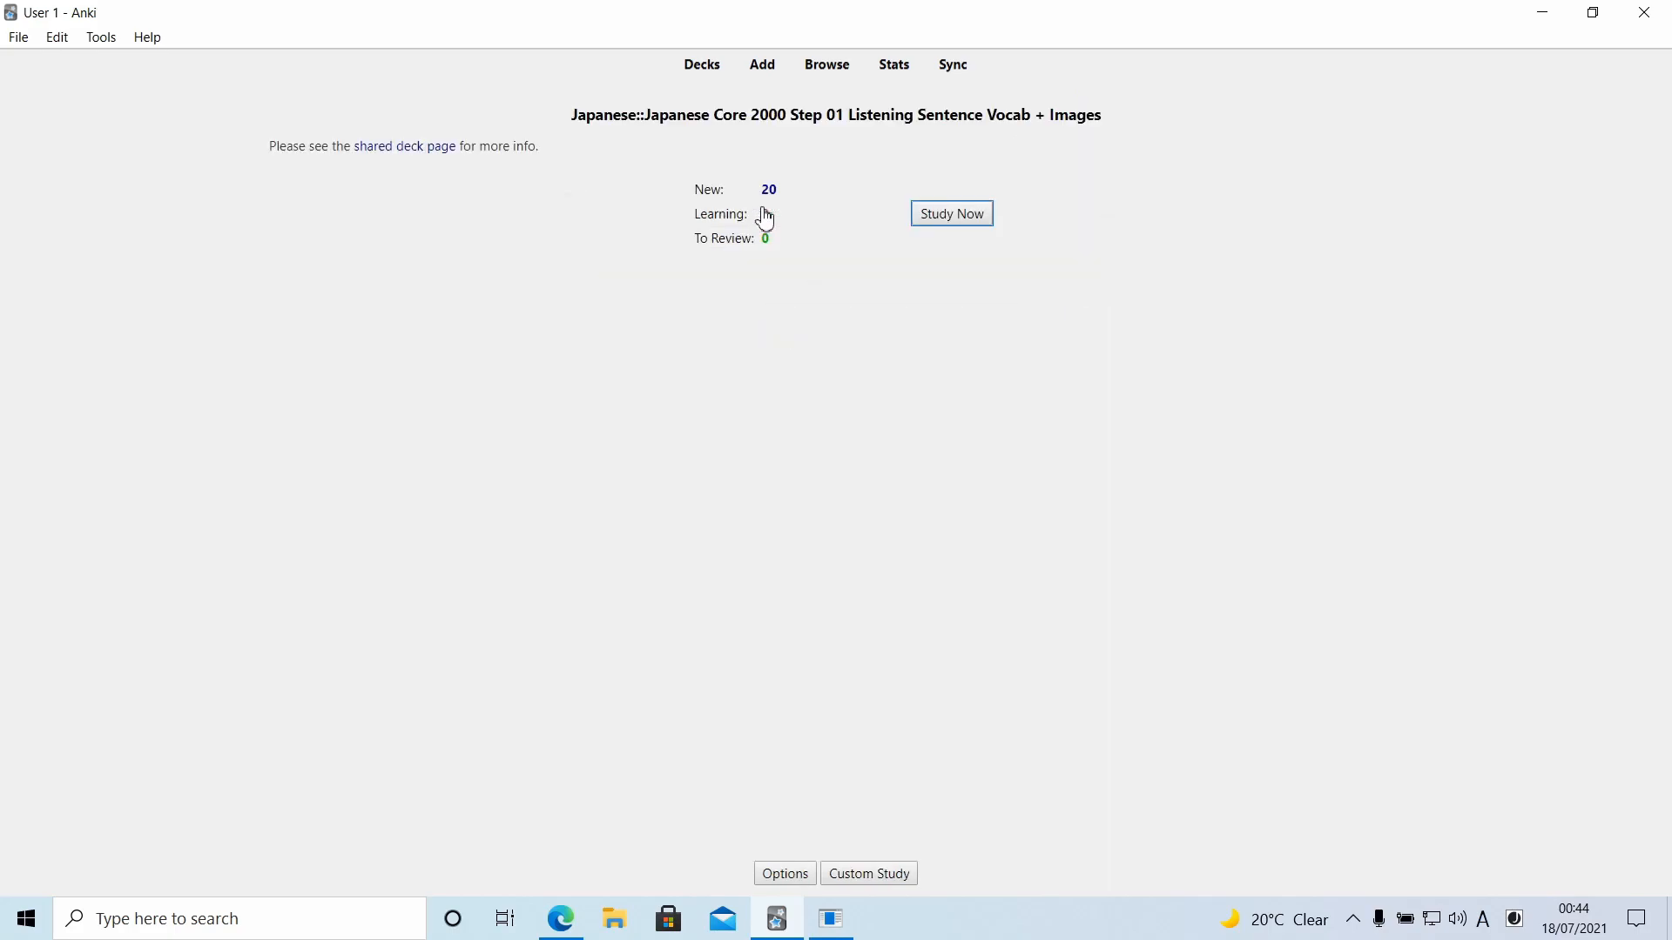
drag(710, 195, 802, 247)
click(723, 219)
click(804, 246)
click(969, 215)
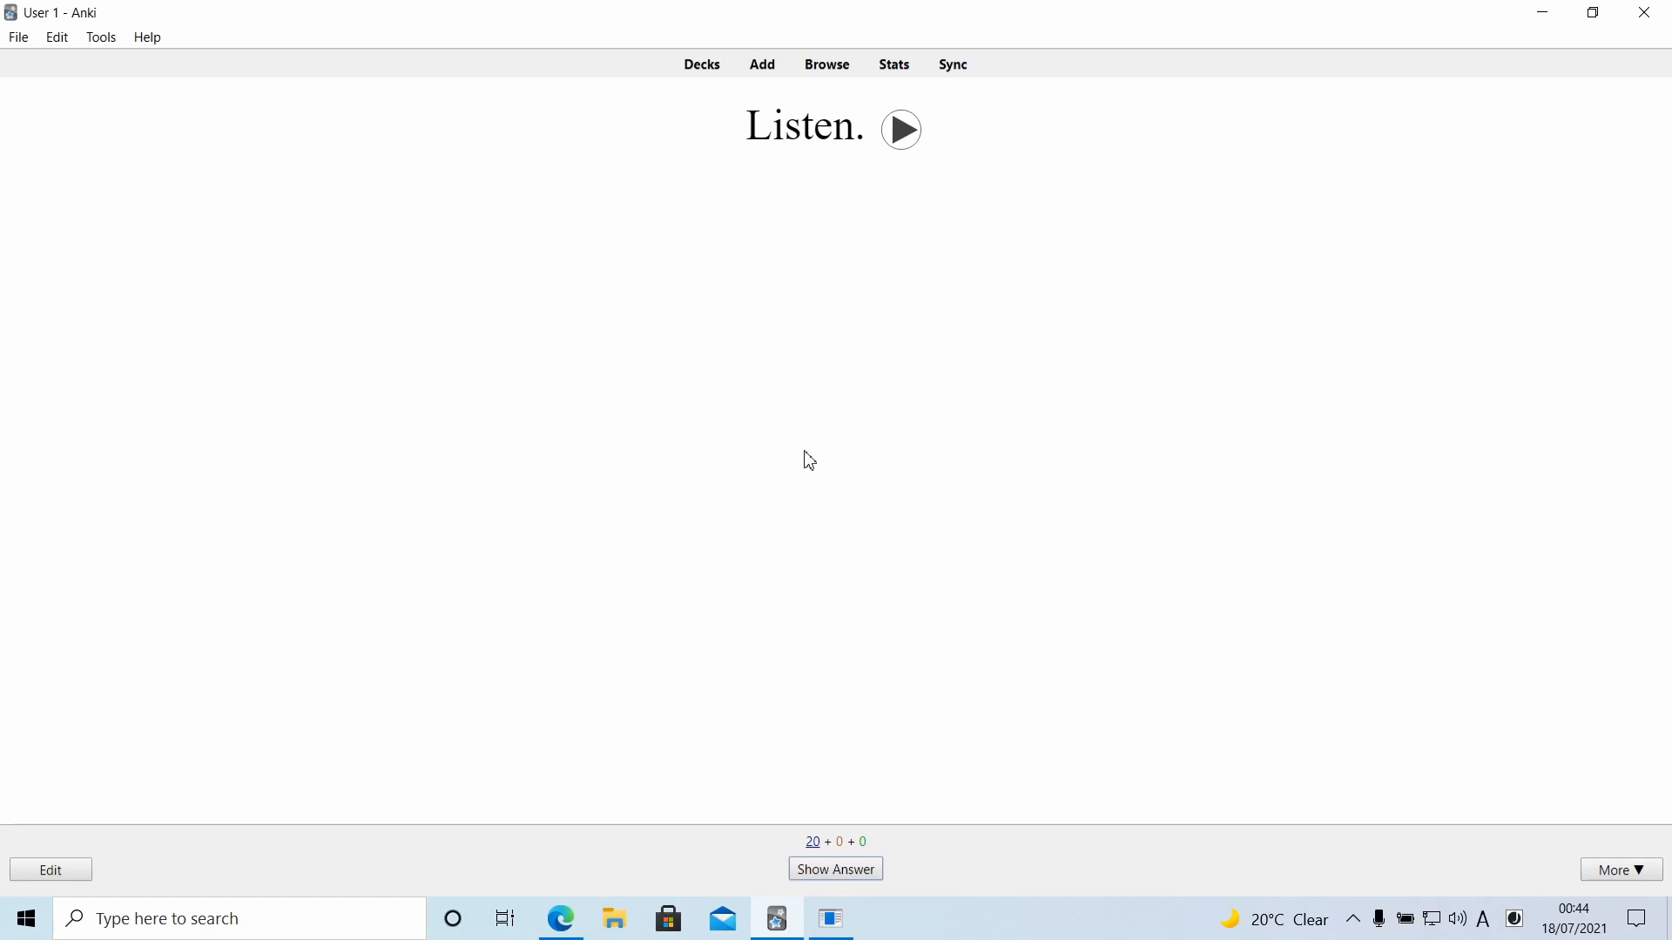
Reveal the answers of the first two listening cards, for それ and its example sentence, and rate both Easy
key(space)
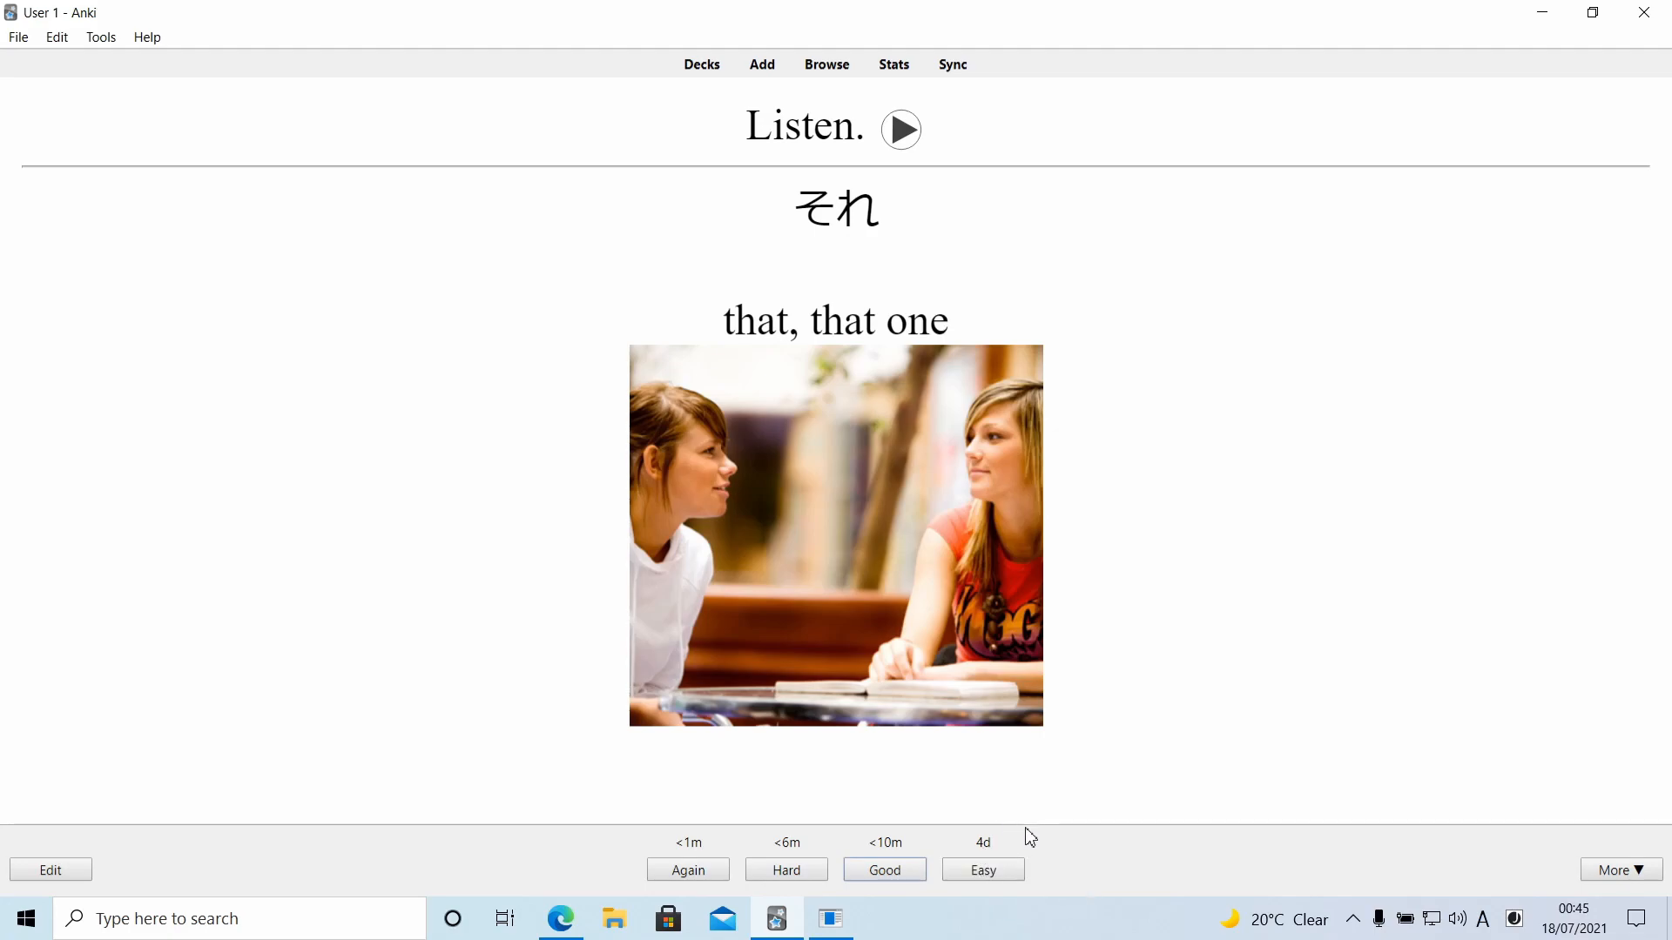
click(997, 871)
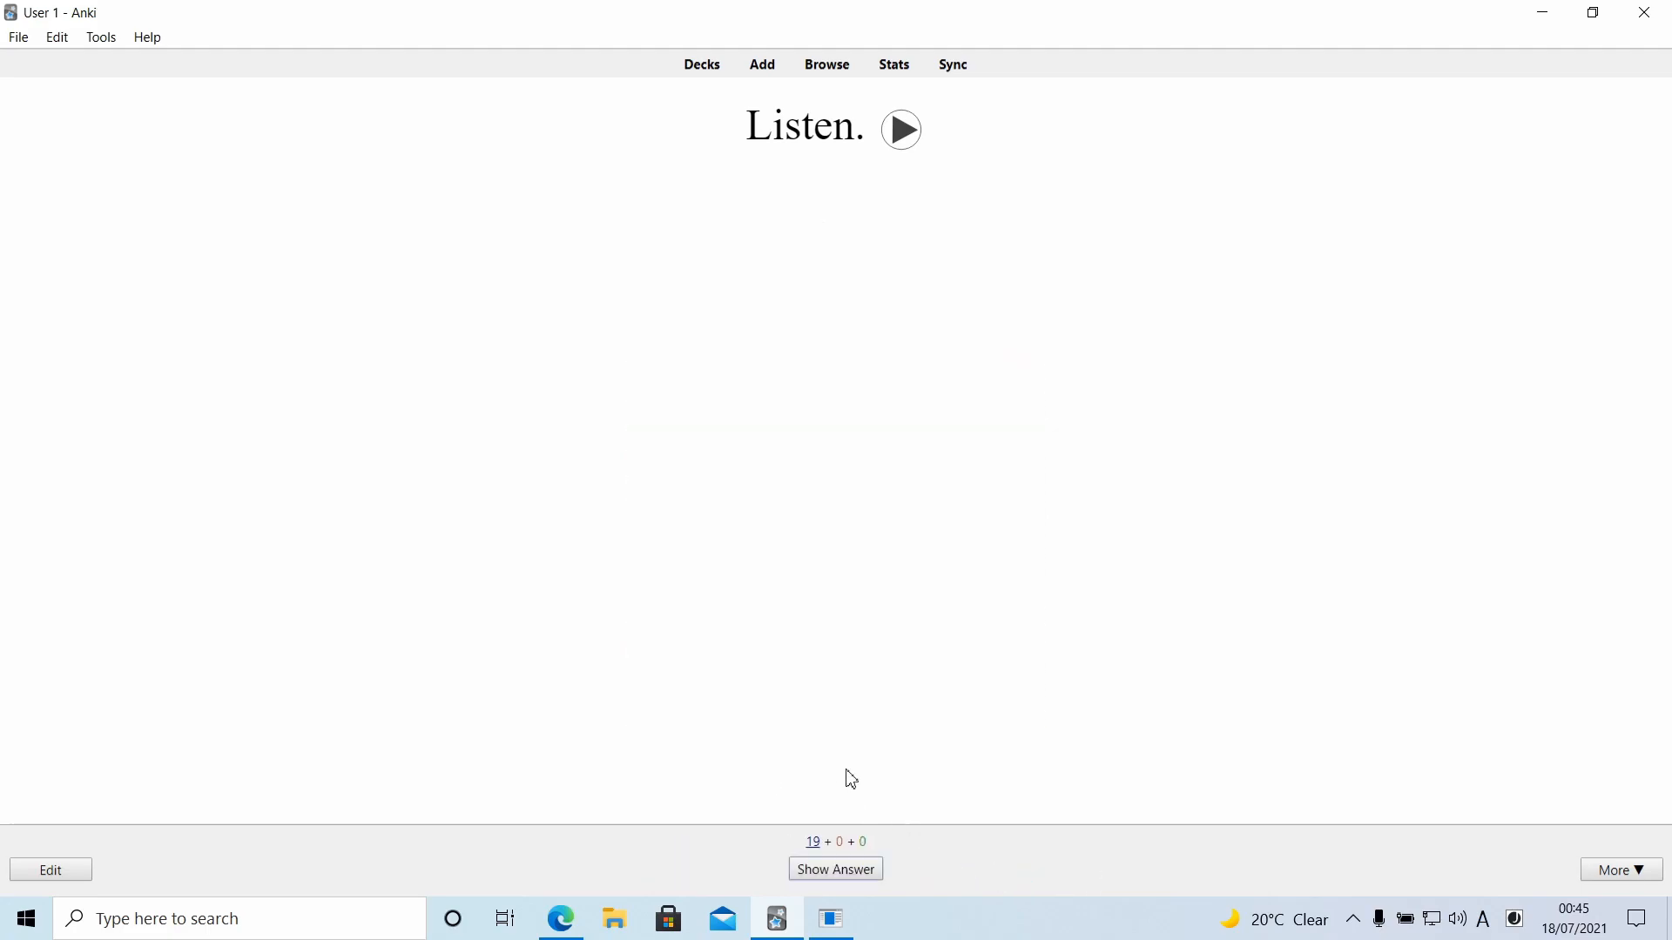
click(841, 872)
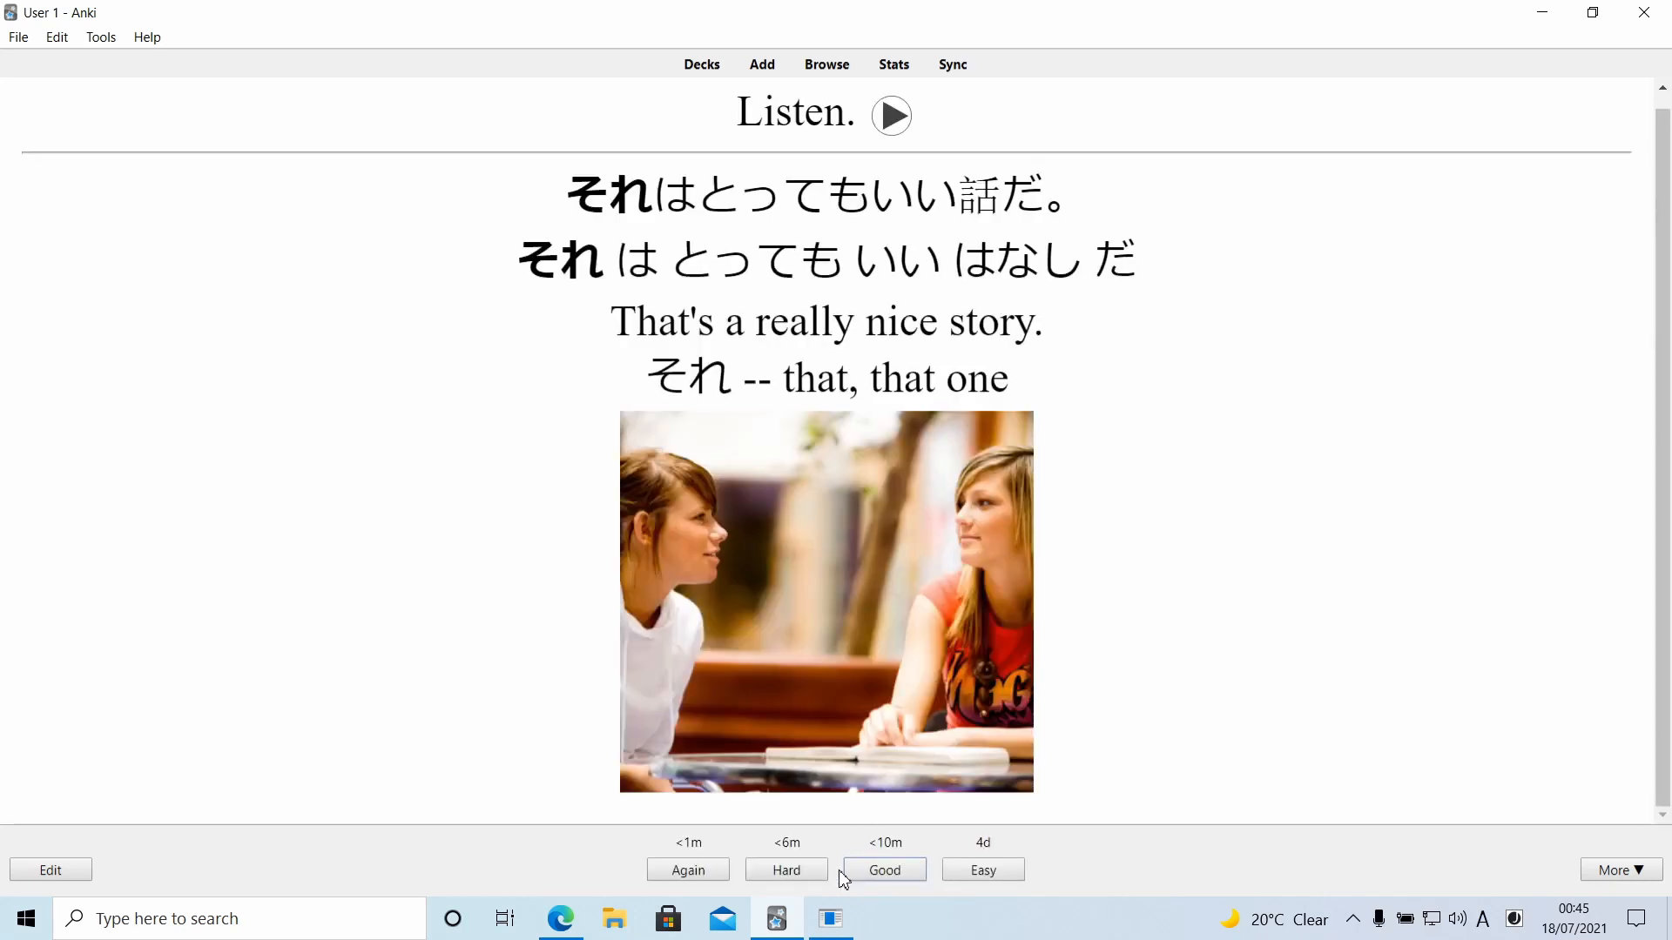
click(984, 871)
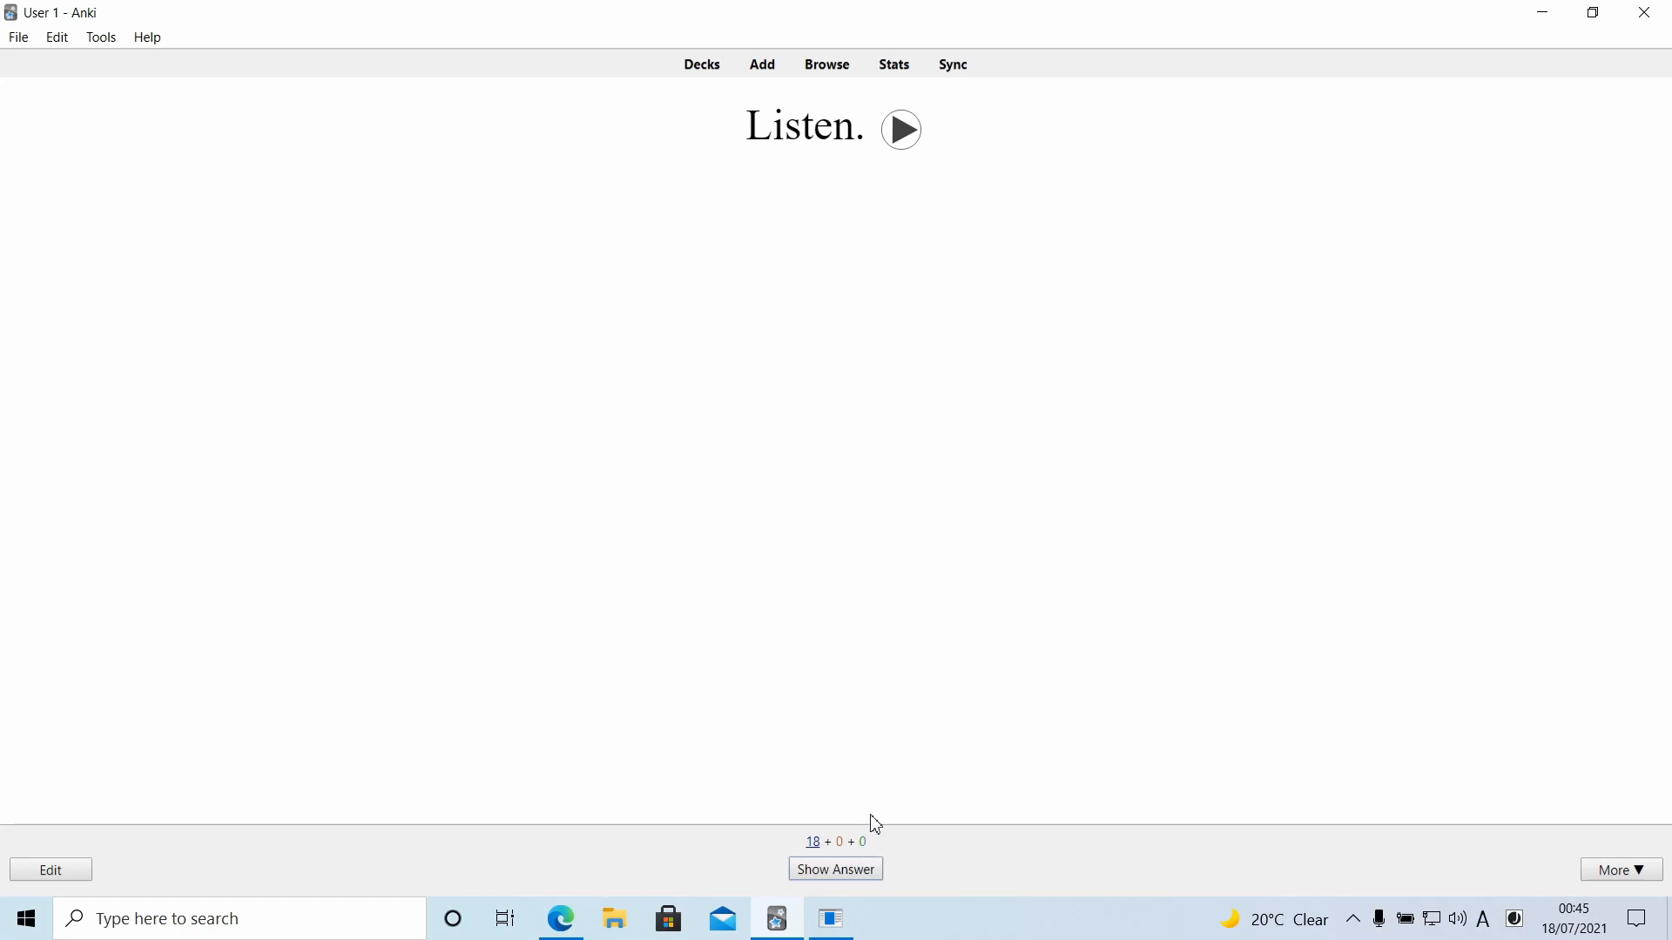
Replay and reveal the 見る word card and rate it Easy, and reveal its example sentence card and rate it Good
click(907, 144)
click(860, 873)
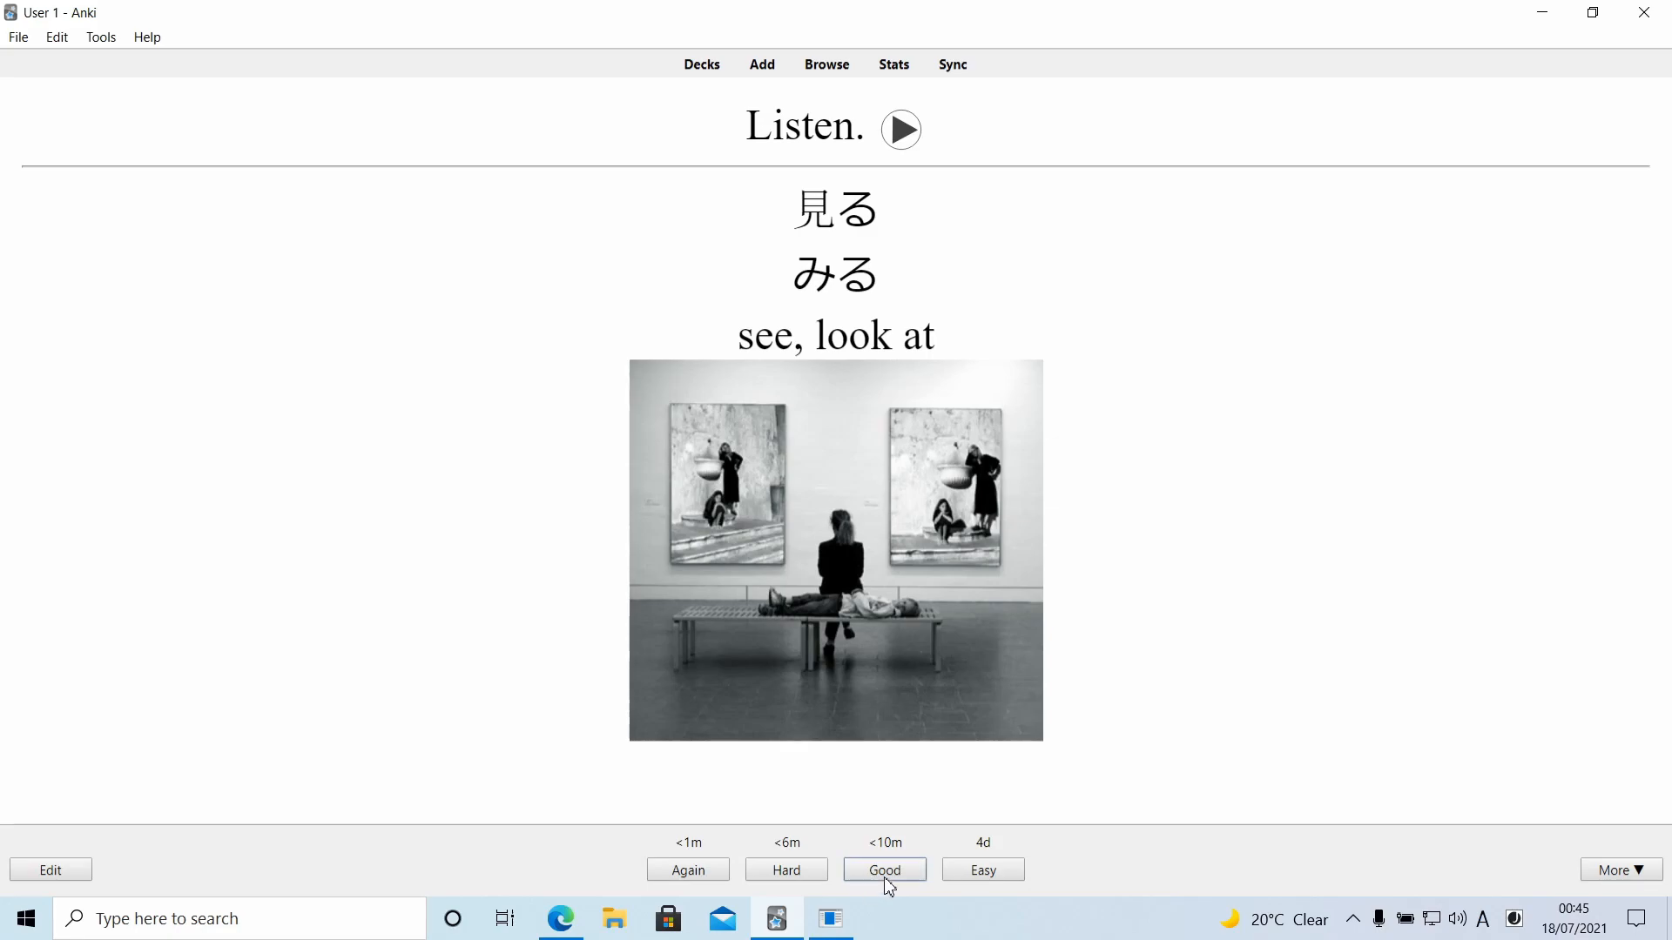
click(981, 871)
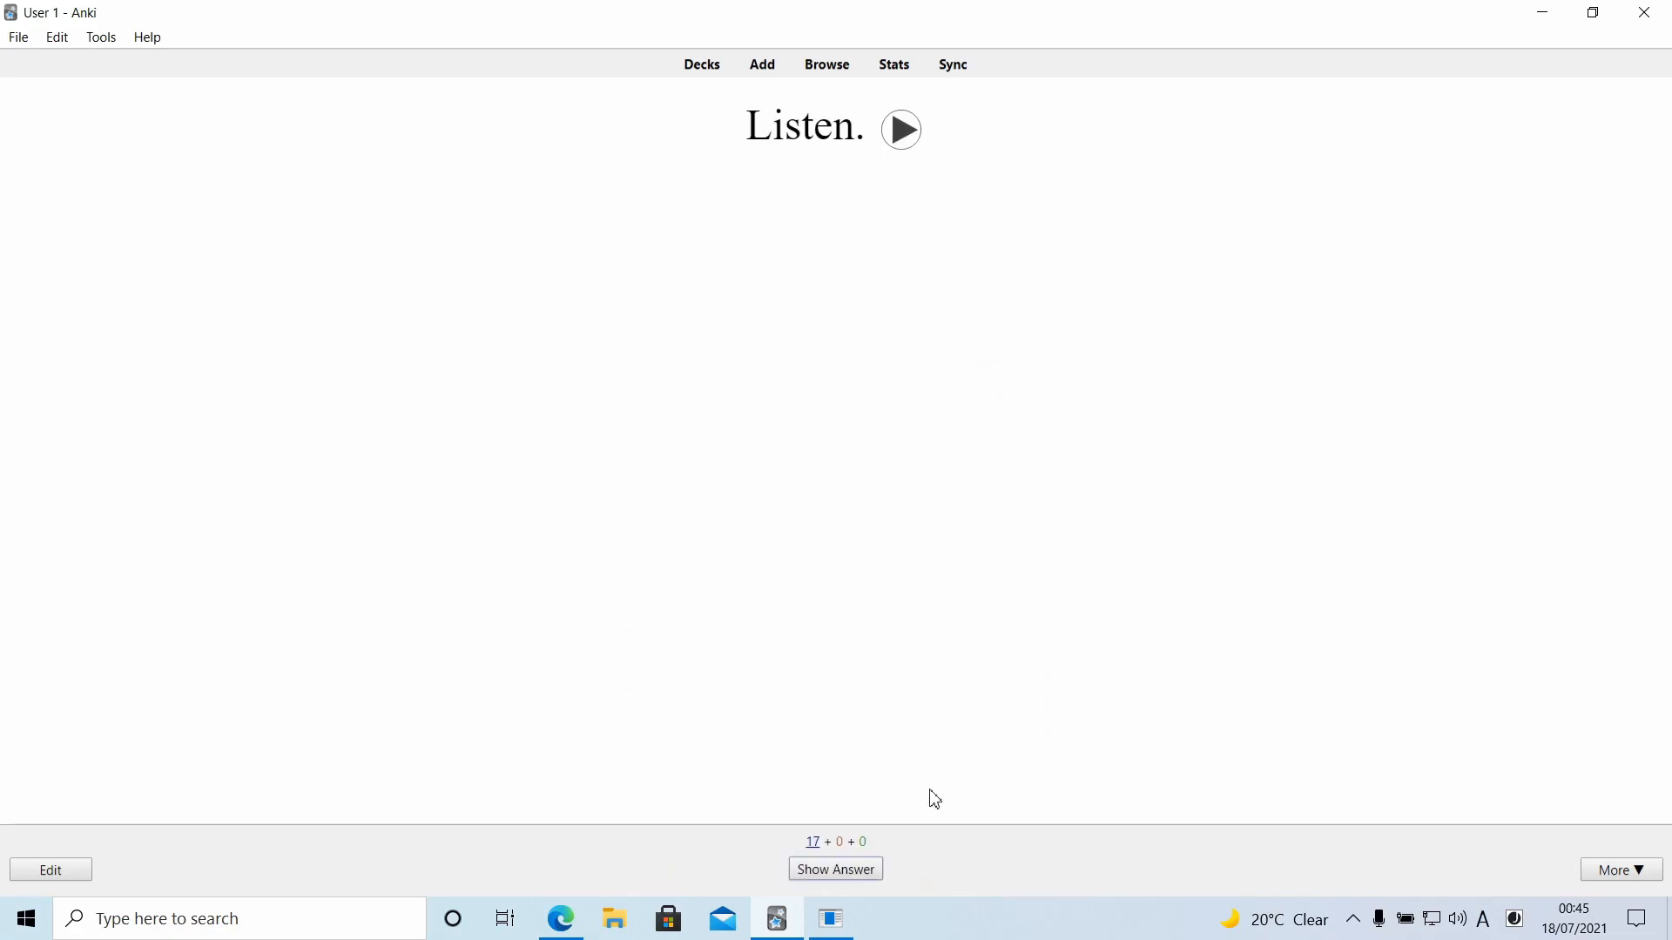
click(862, 873)
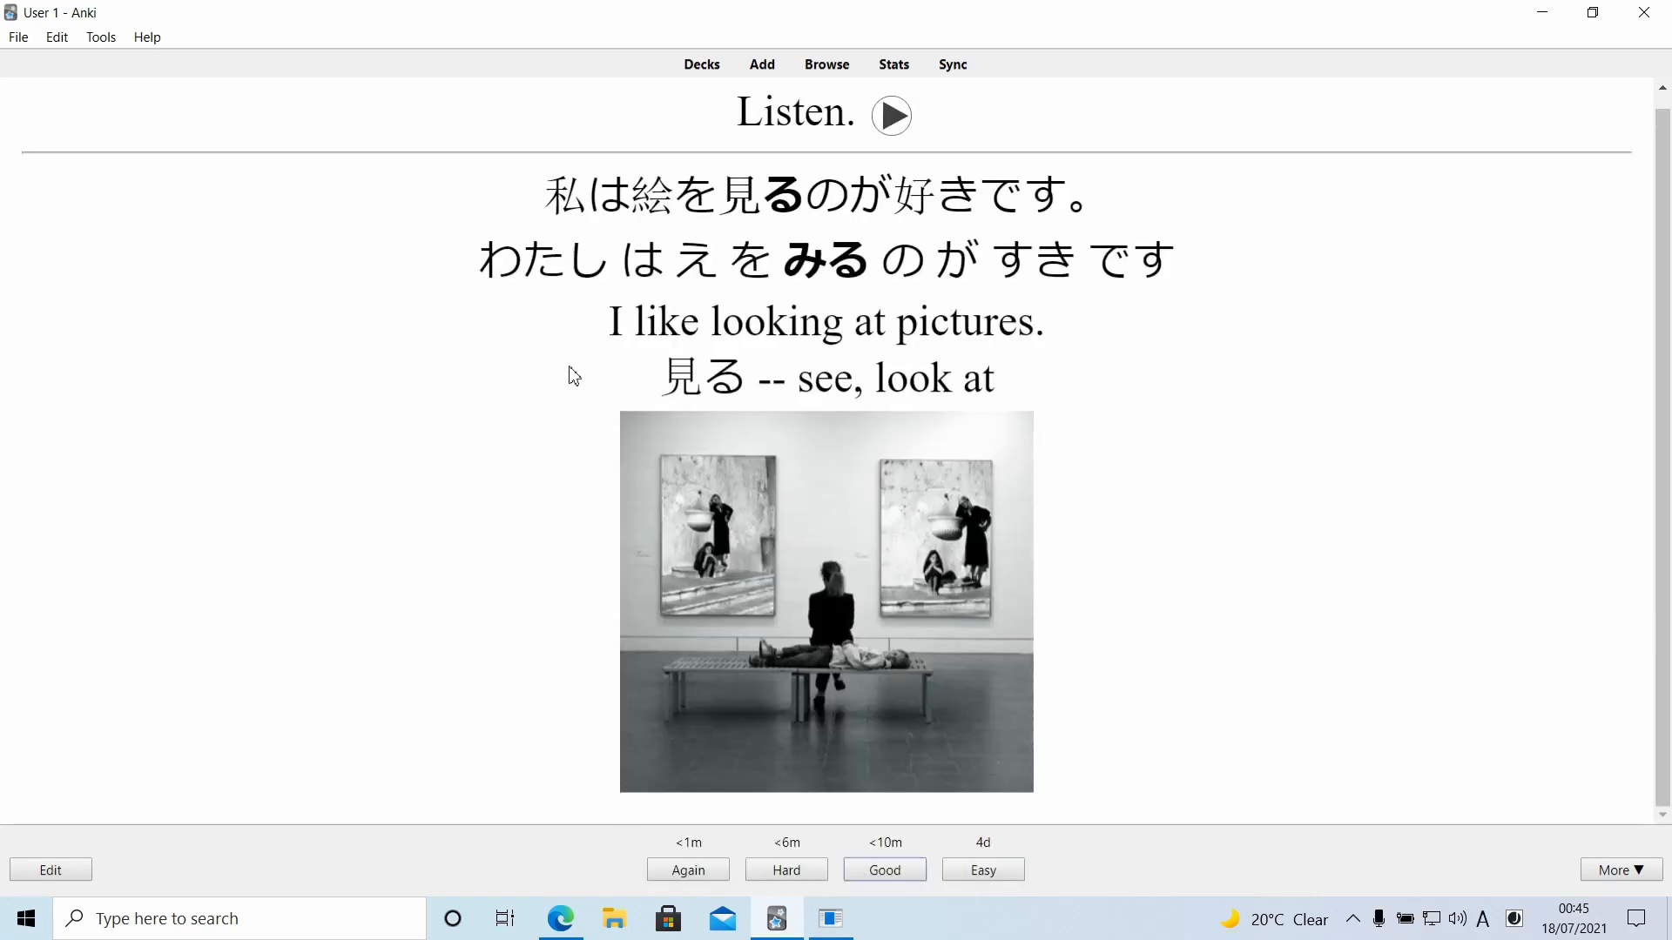
click(885, 871)
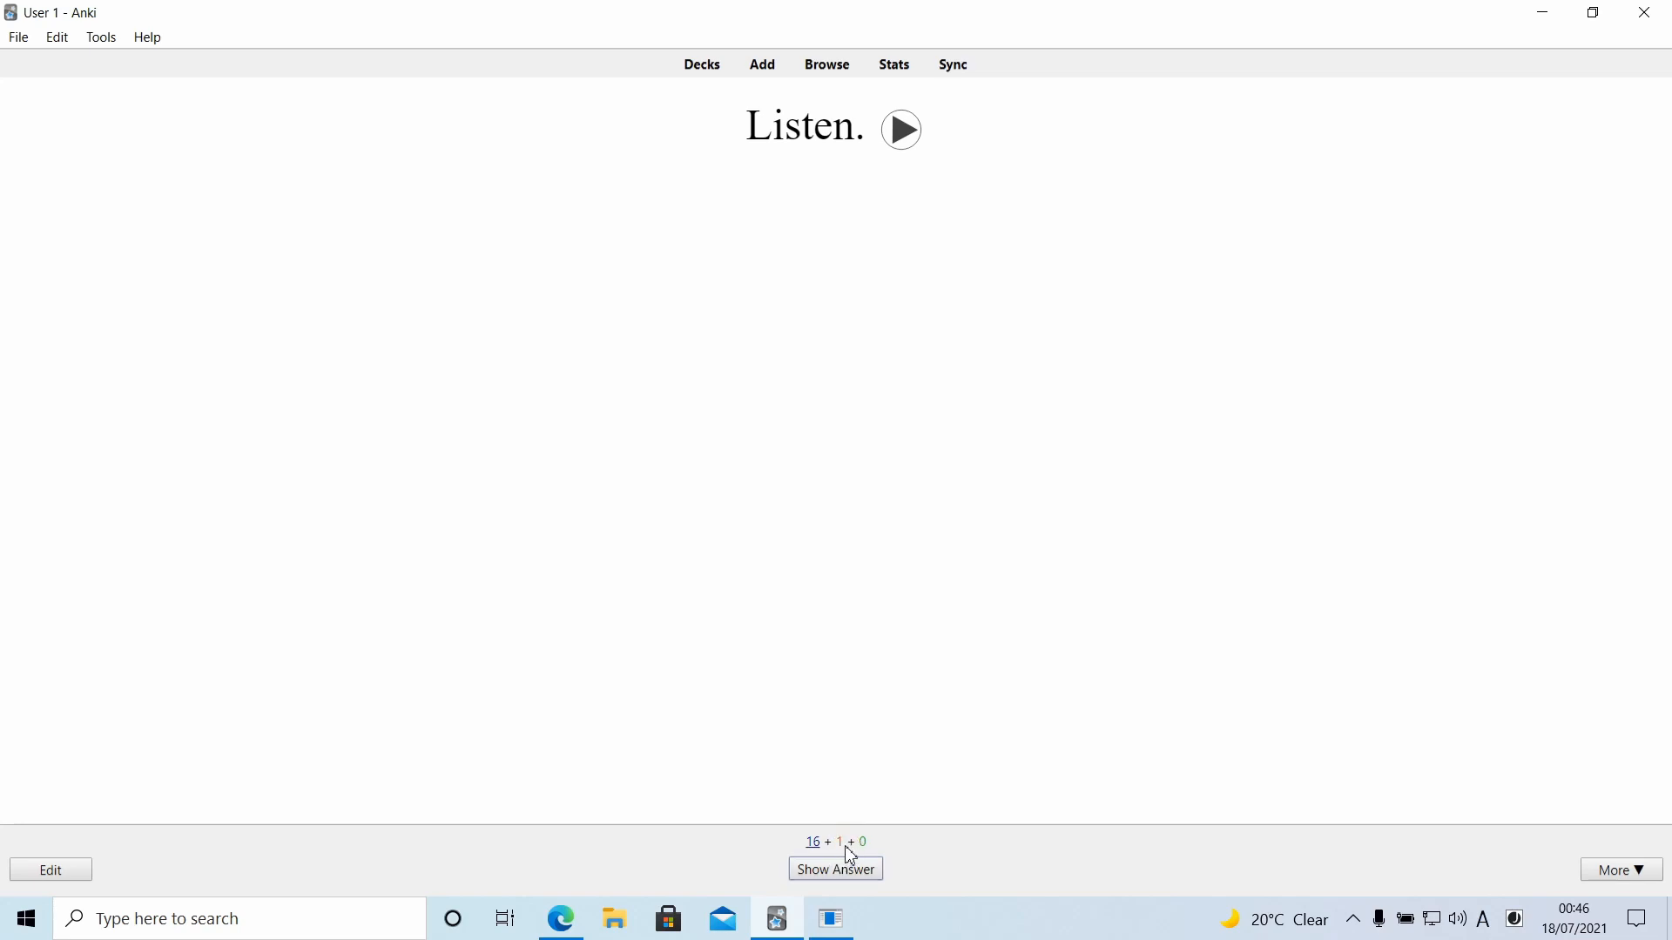
Replay and reveal the next listening card, rate it Good, reveal the "Draw a big circle there." card and return to the deck list
click(906, 148)
click(854, 873)
click(886, 870)
click(853, 875)
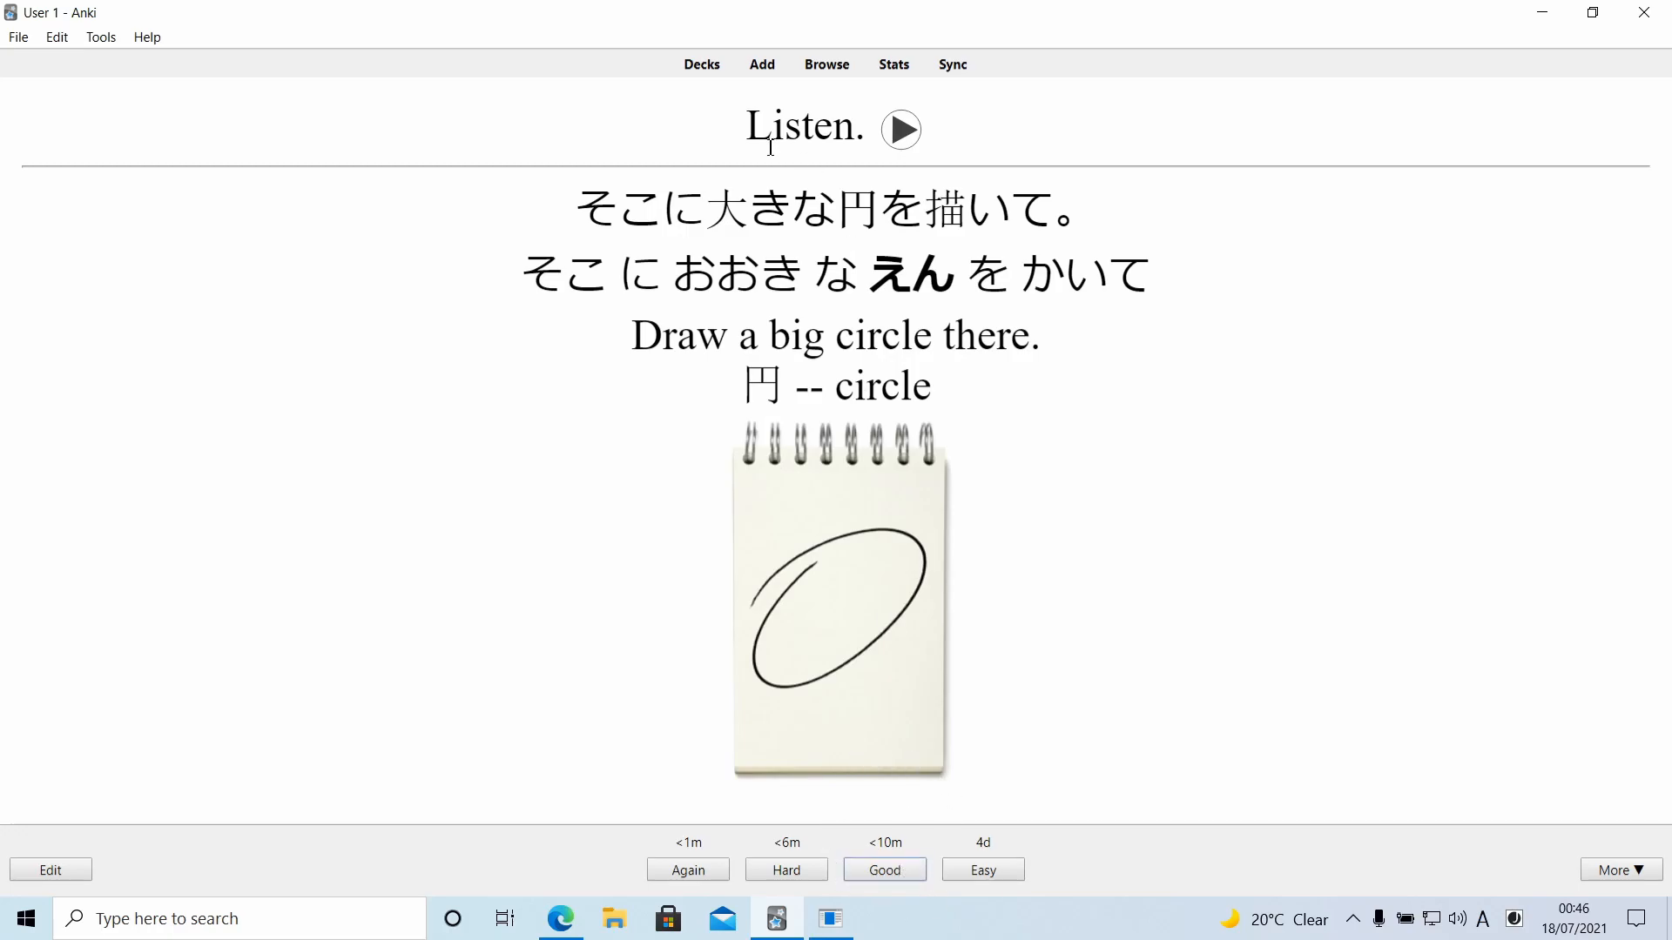
click(703, 65)
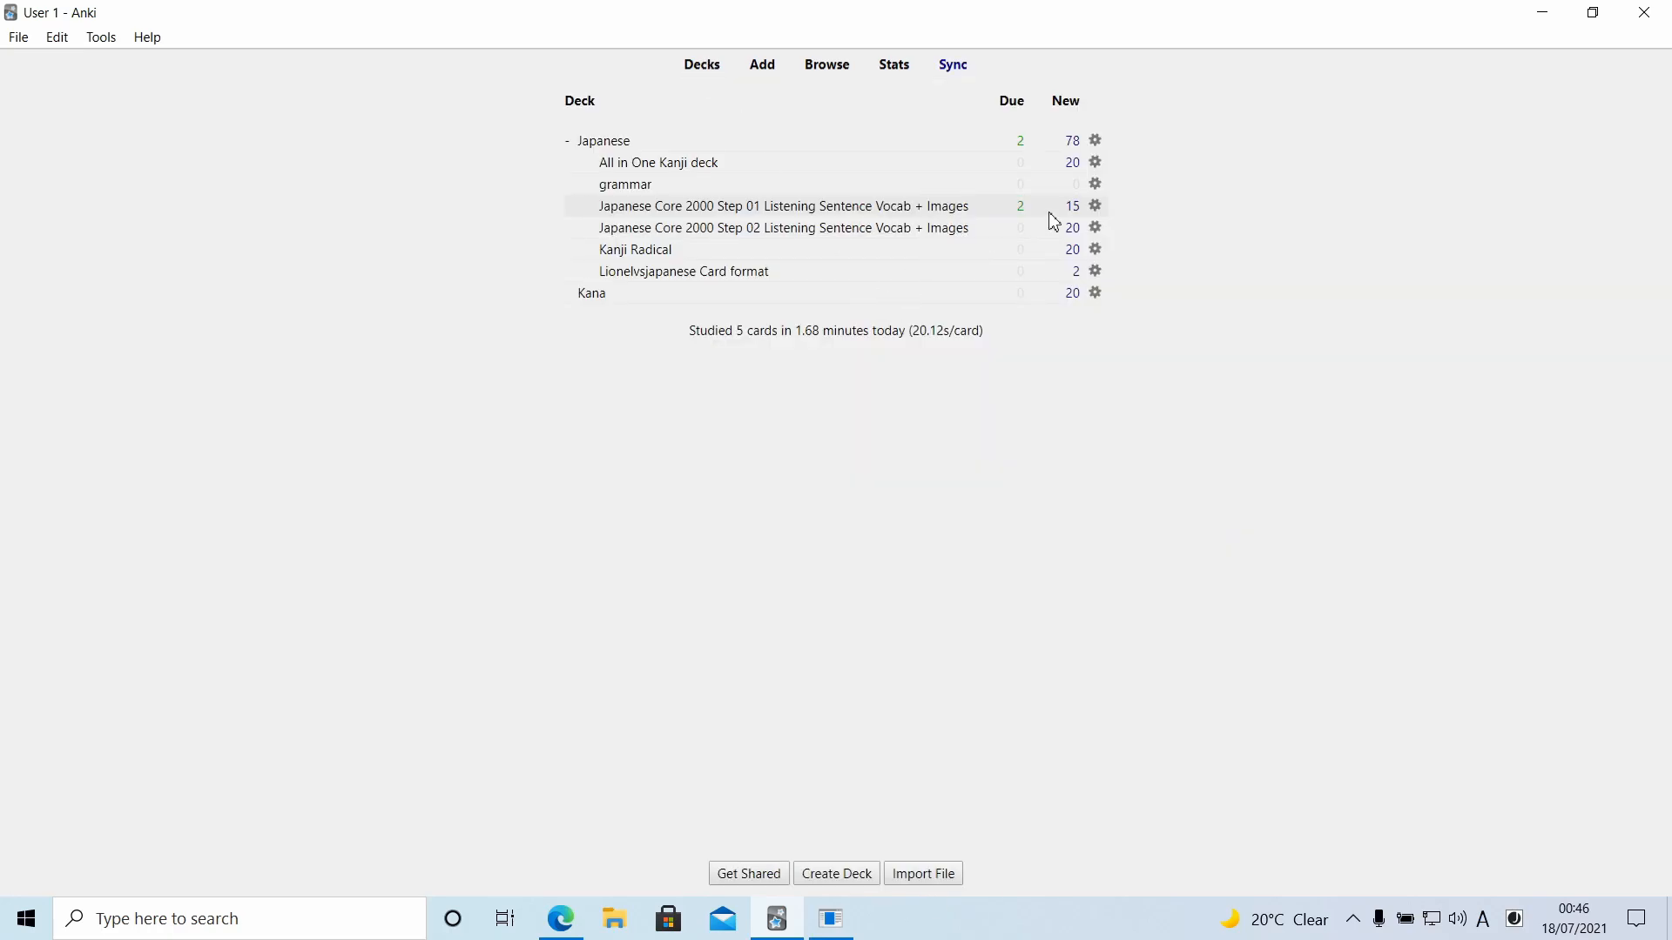